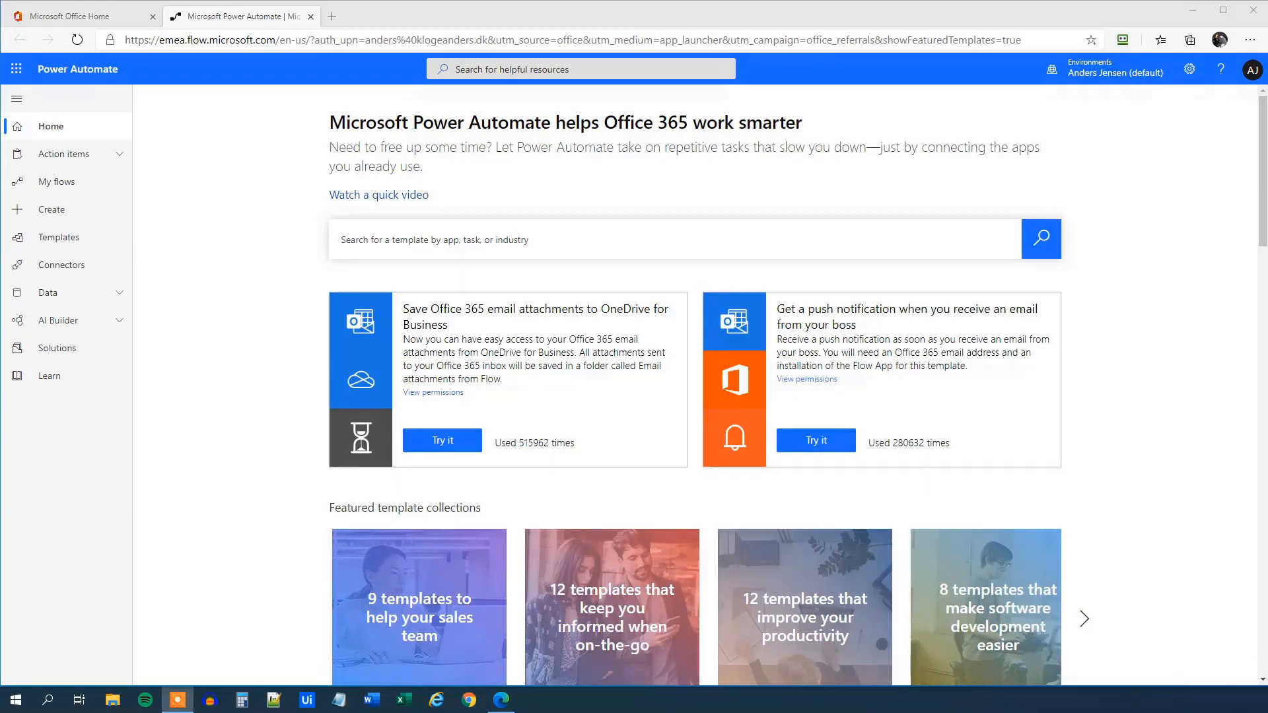
Browse the Templates gallery, check Shared with me, and return to All flows sorted by popularity
{"action": "left_click", "coordinate": [55, 238]}
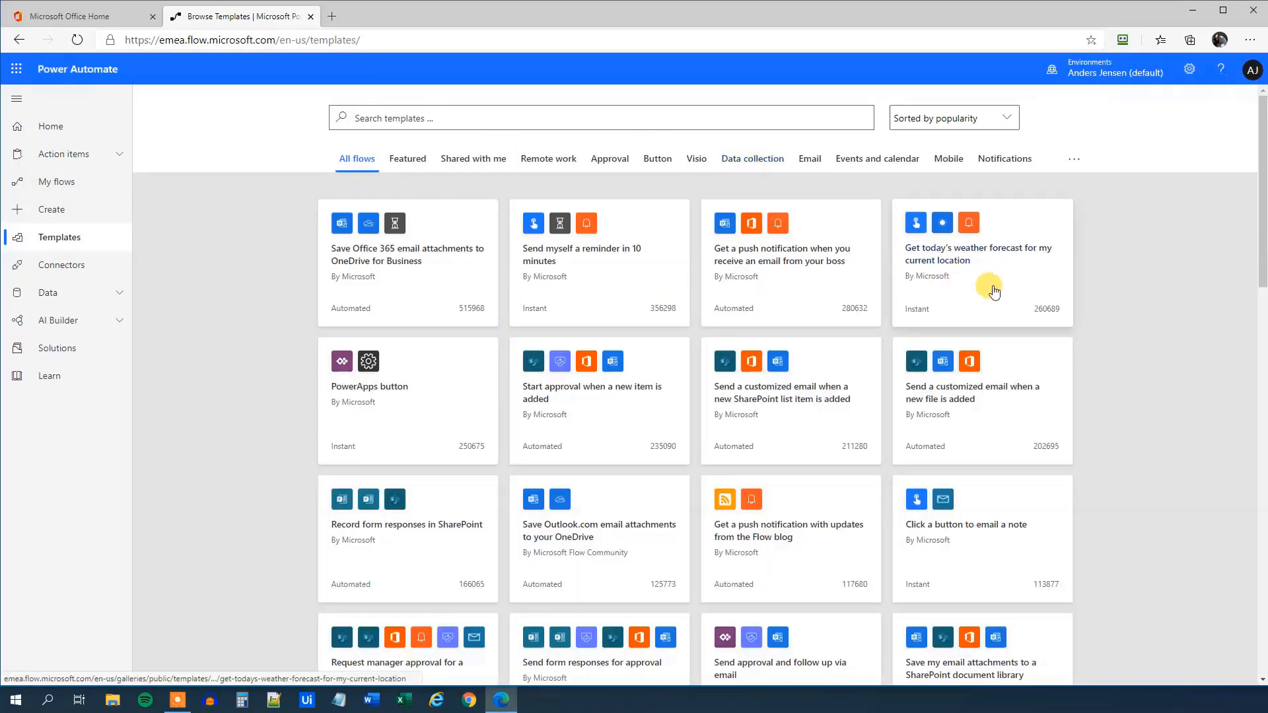
{"action": "scroll", "coordinate": [991, 282], "scroll_direction": "down", "scroll_amount": 8}
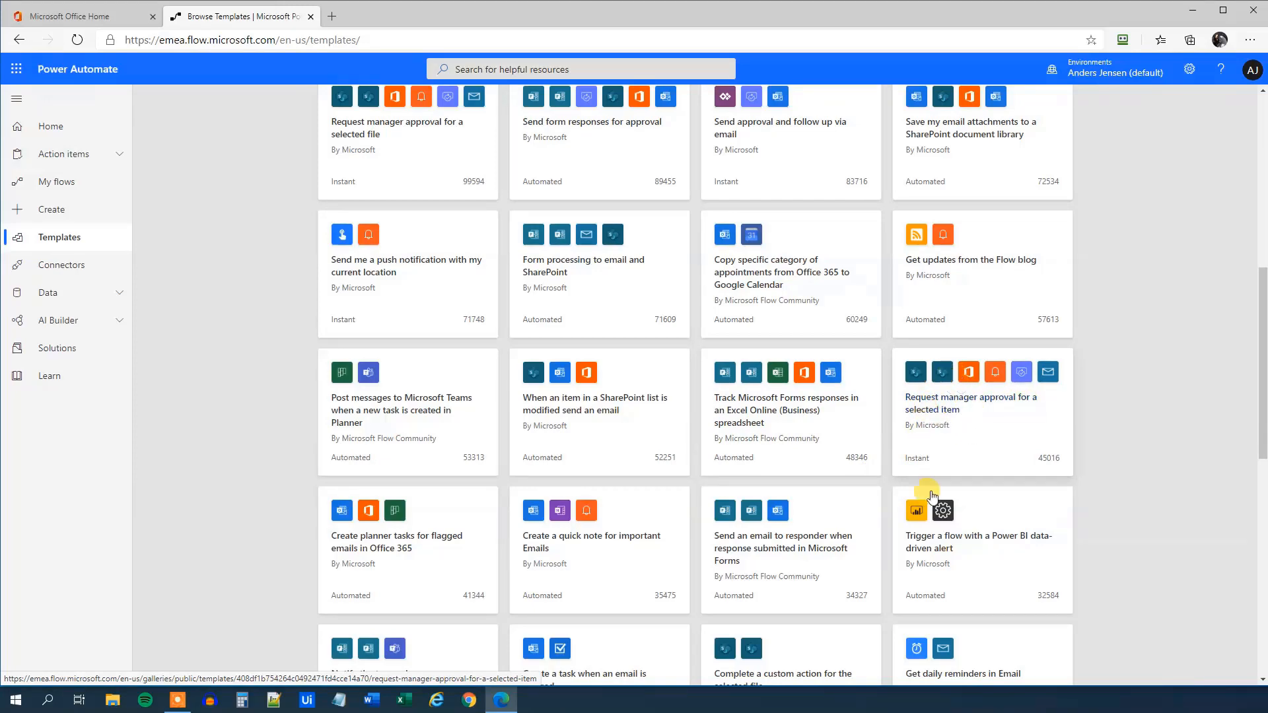
{"action": "scroll", "coordinate": [808, 280], "scroll_direction": "up", "scroll_amount": 8}
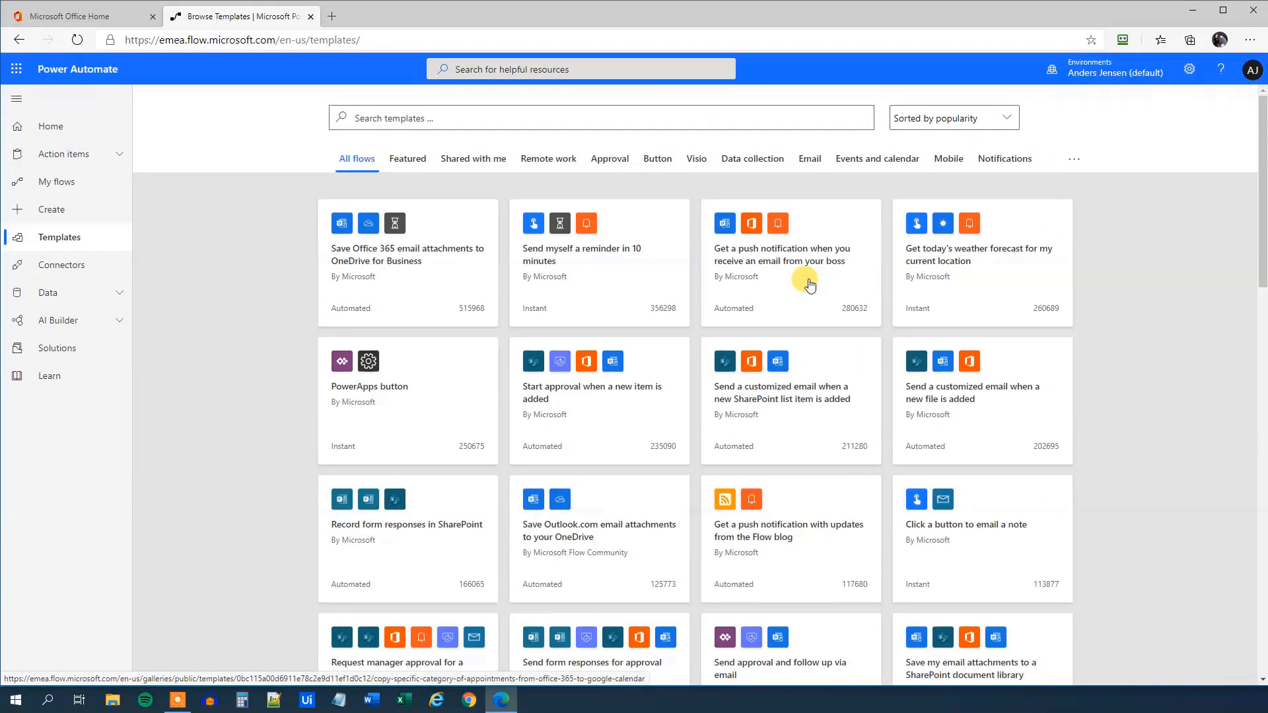
{"action": "left_click", "coordinate": [467, 164]}
{"action": "left_click", "coordinate": [370, 161]}
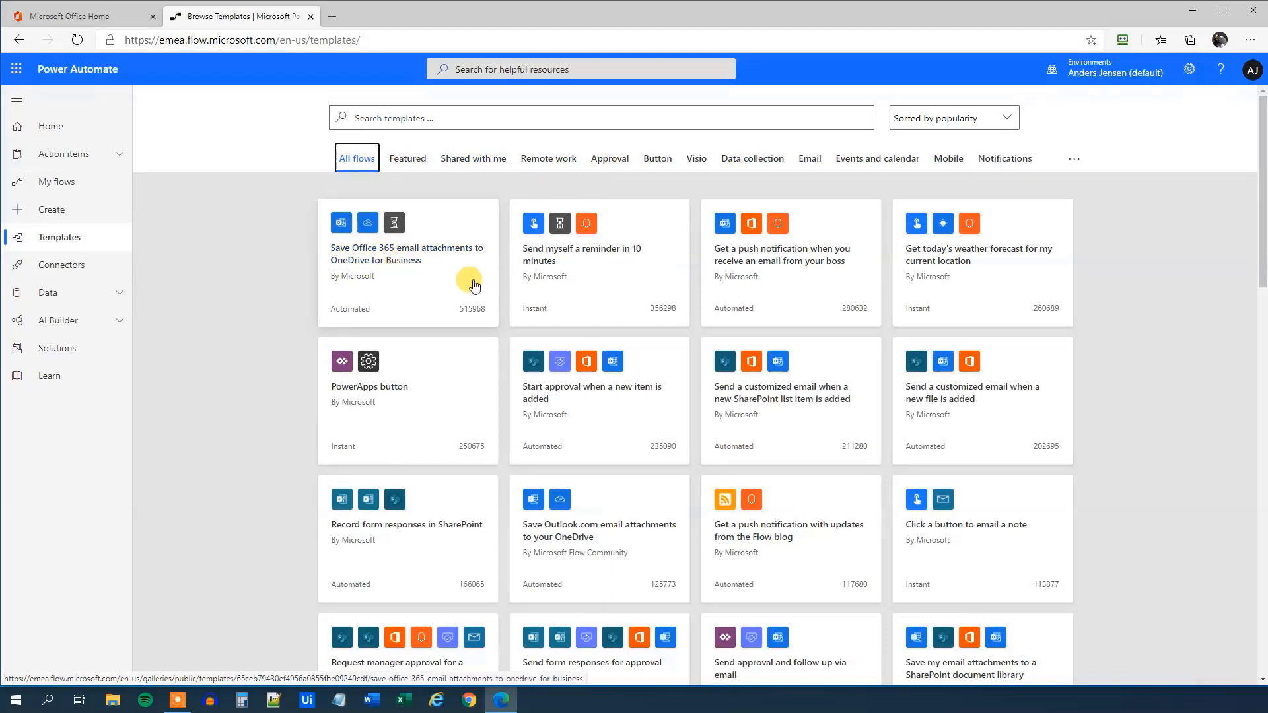
Create a flow from the first template card, the email-attachments-to-OneDrive template, and open it in the editor
{"action": "left_click", "coordinate": [387, 263]}
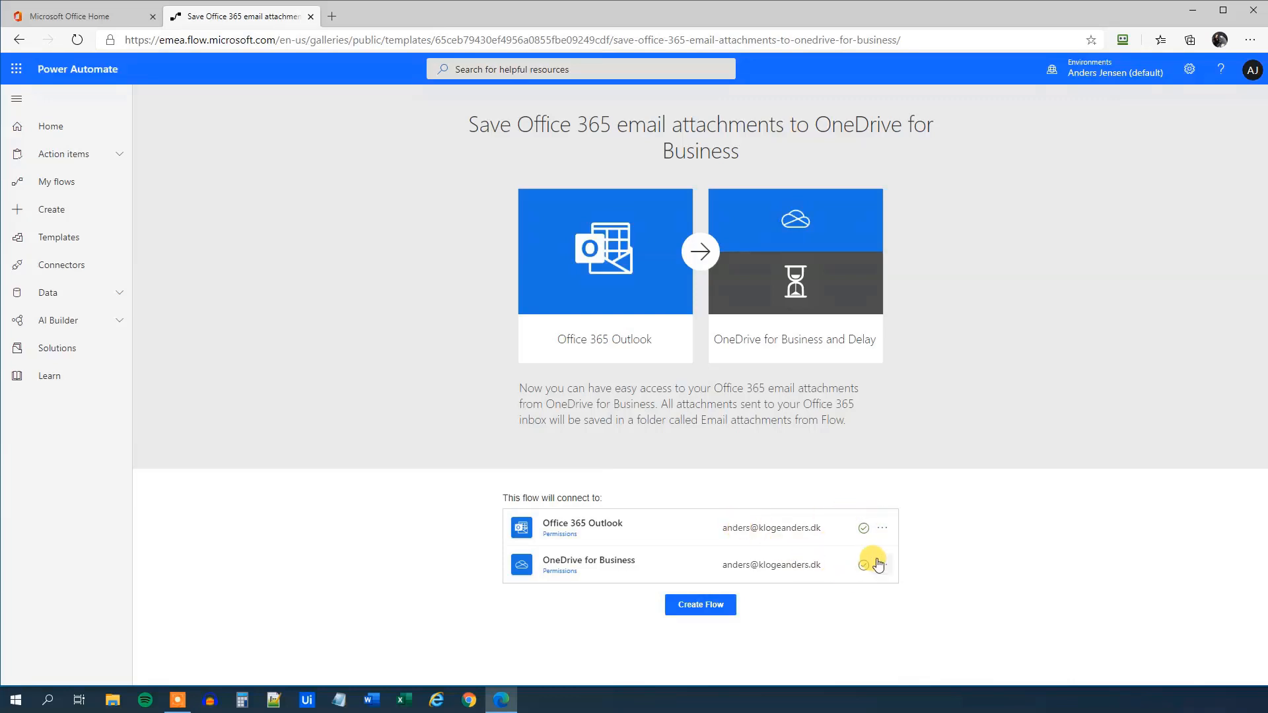
{"action": "left_click", "coordinate": [716, 609]}
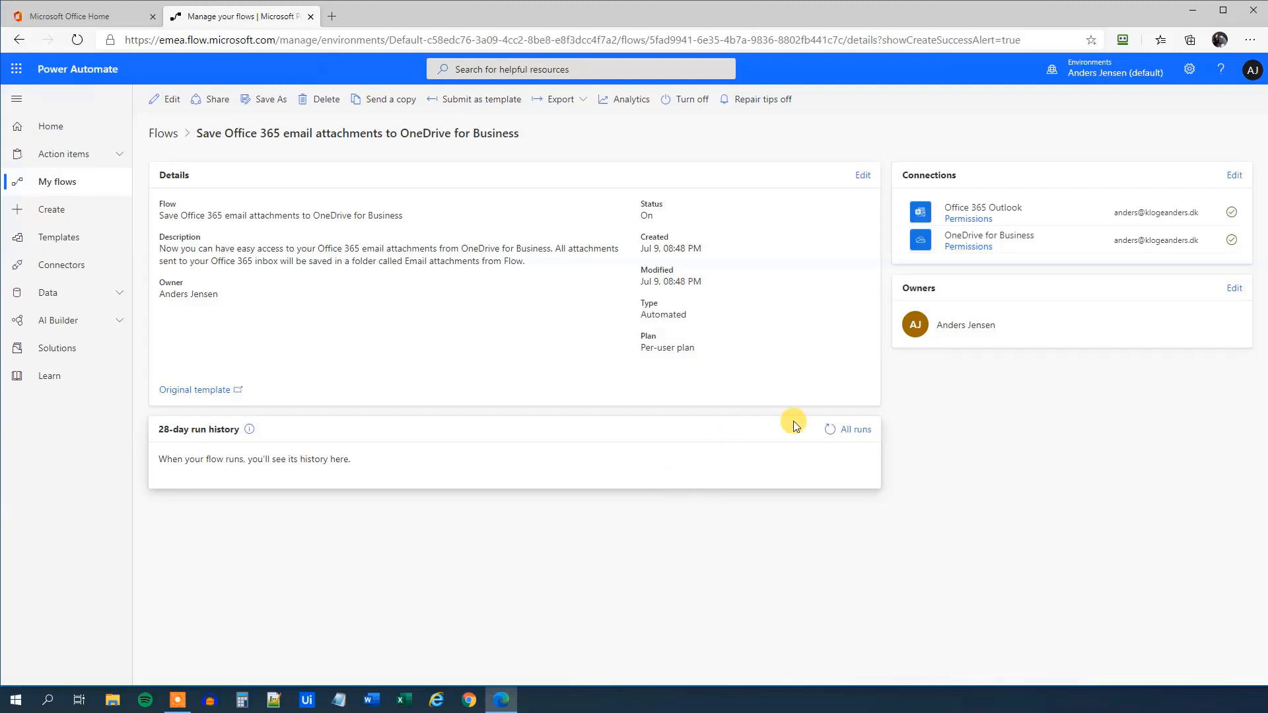
{"action": "left_click", "coordinate": [171, 100]}
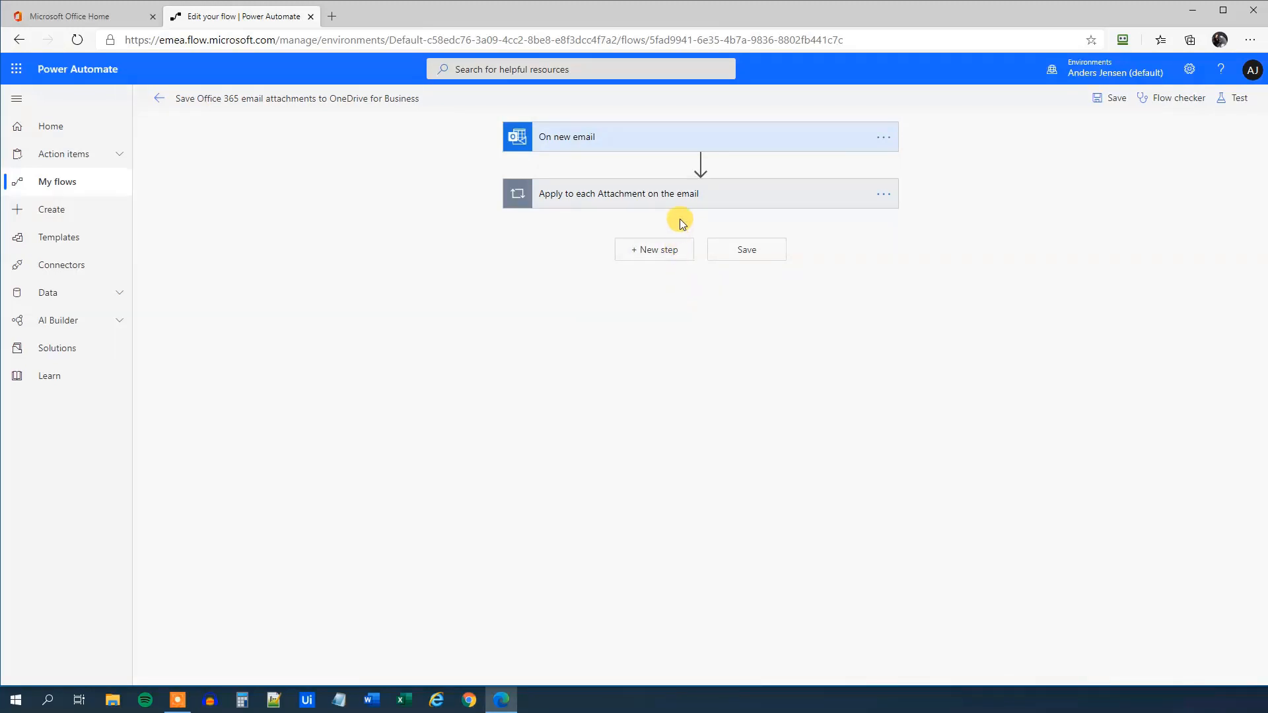
Expand the On new email trigger and Apply to each loop, and toggle the trigger's advanced options on and off
{"action": "left_click", "coordinate": [571, 136]}
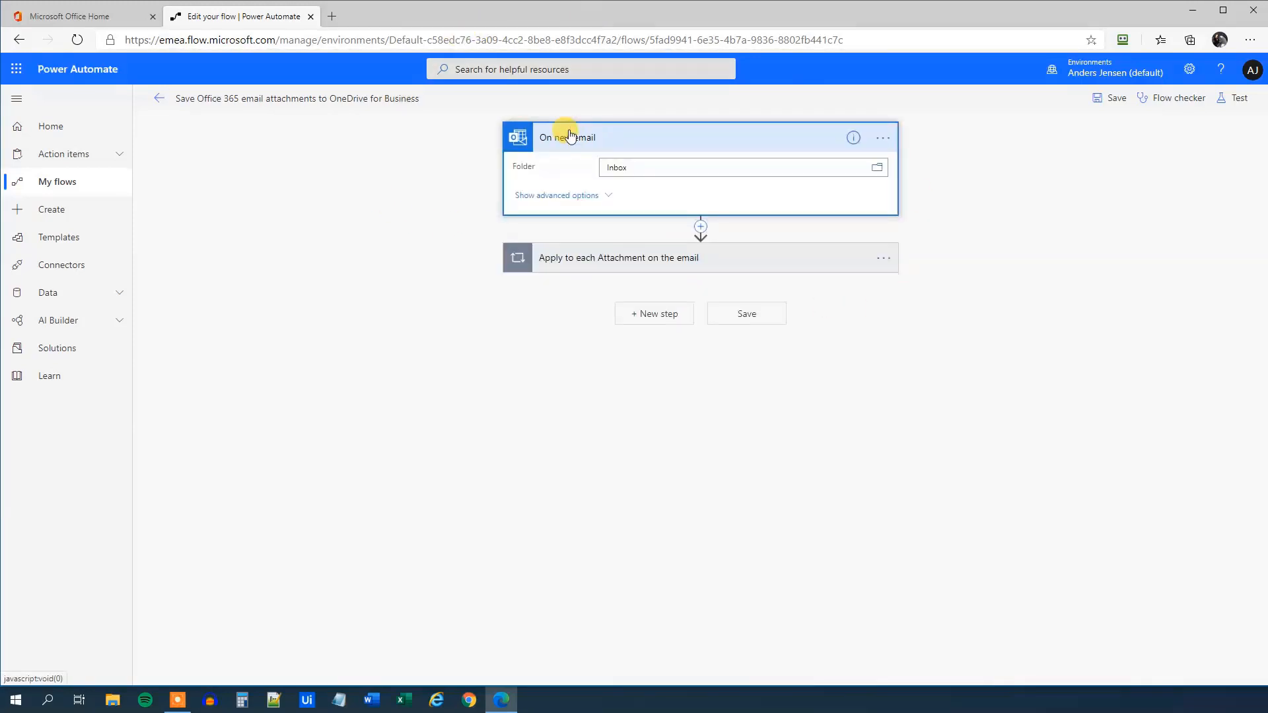
{"action": "left_click", "coordinate": [593, 263]}
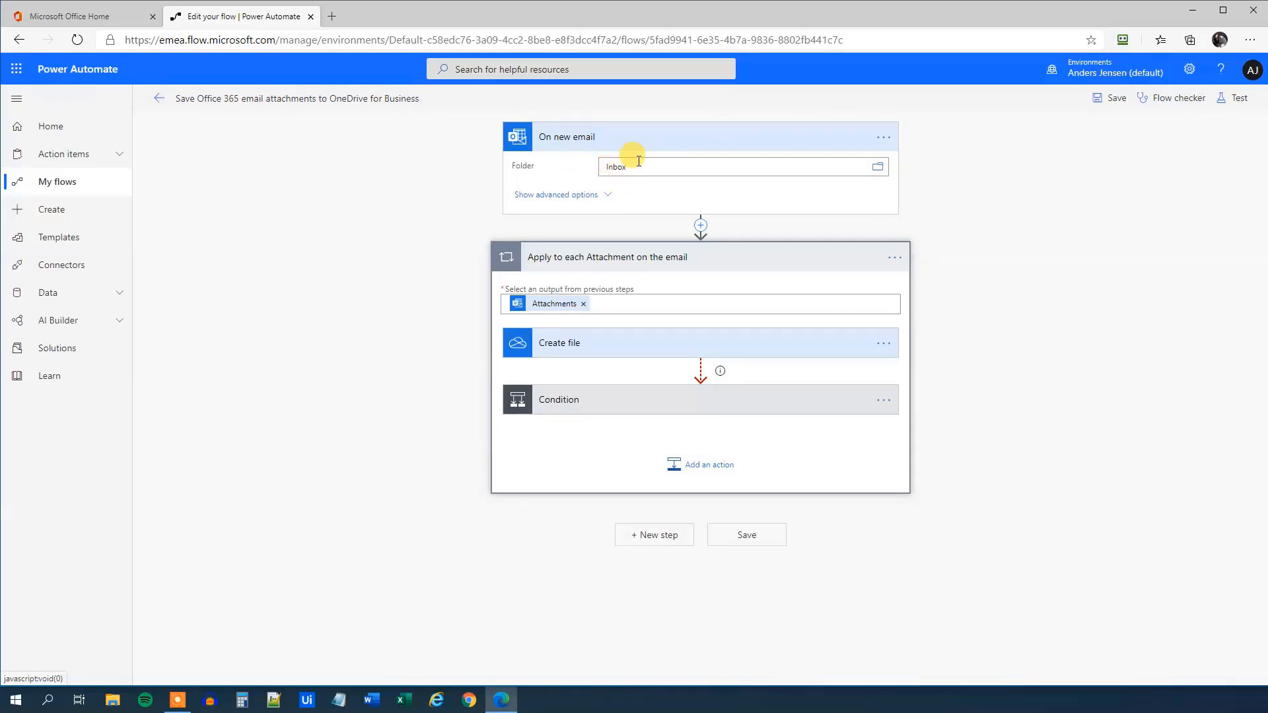
{"action": "left_click", "coordinate": [606, 197]}
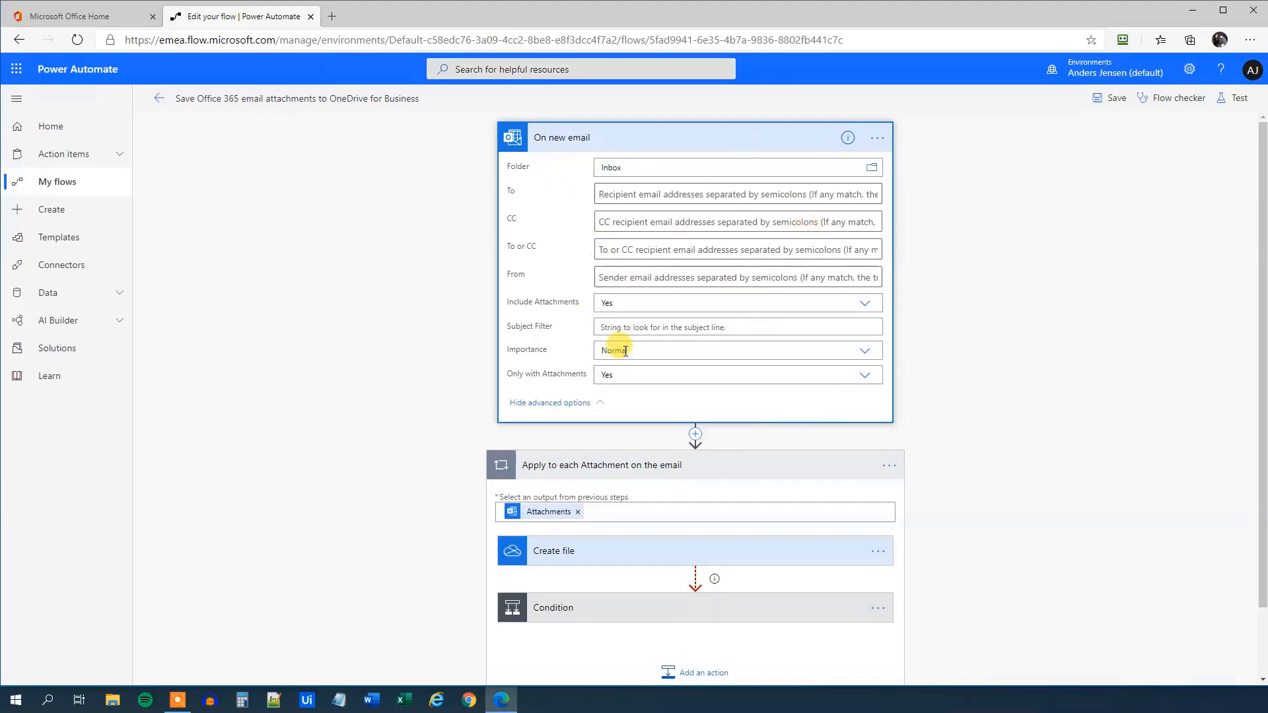
{"action": "left_click", "coordinate": [602, 408]}
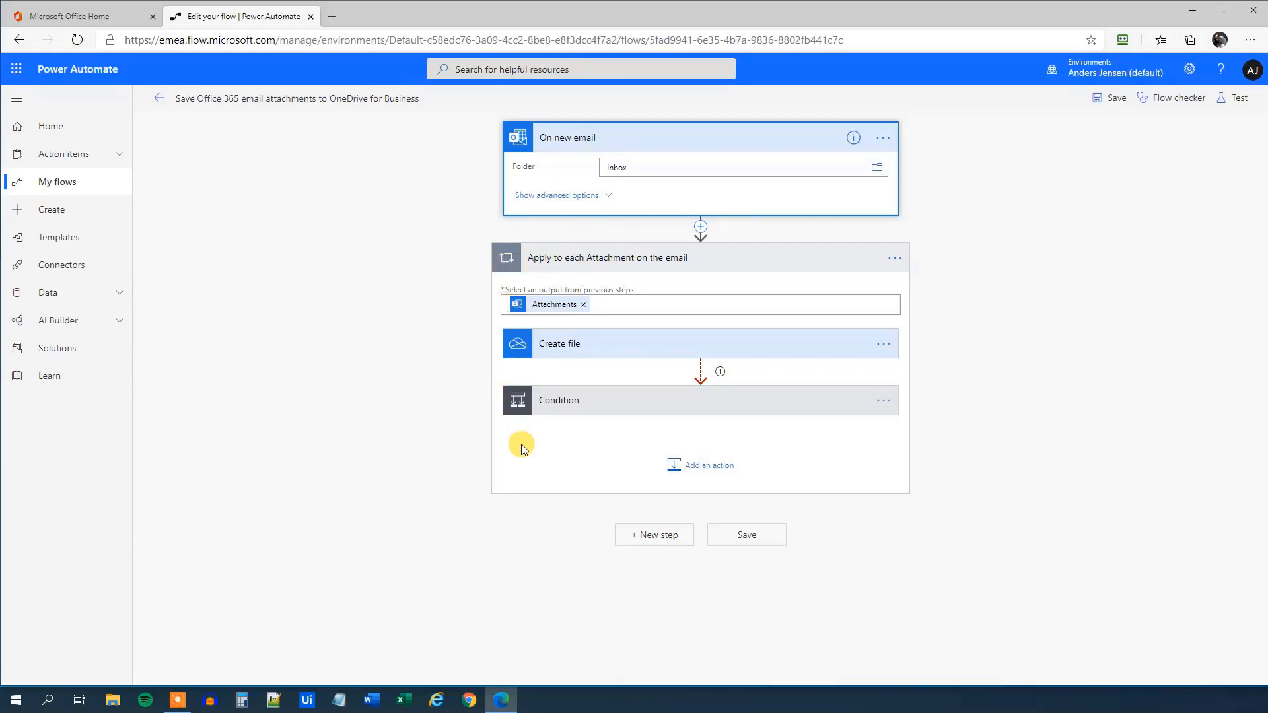
{"action": "left_click", "coordinate": [654, 537]}
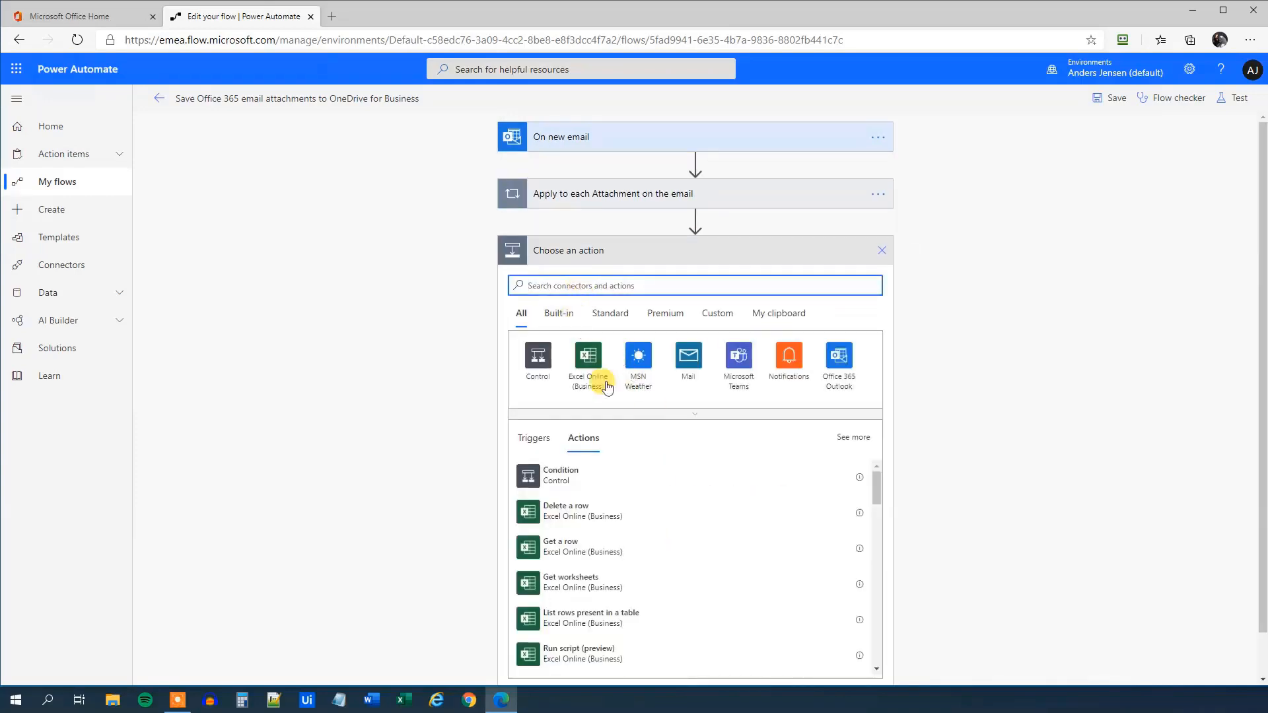
{"action": "type", "text": "a"}
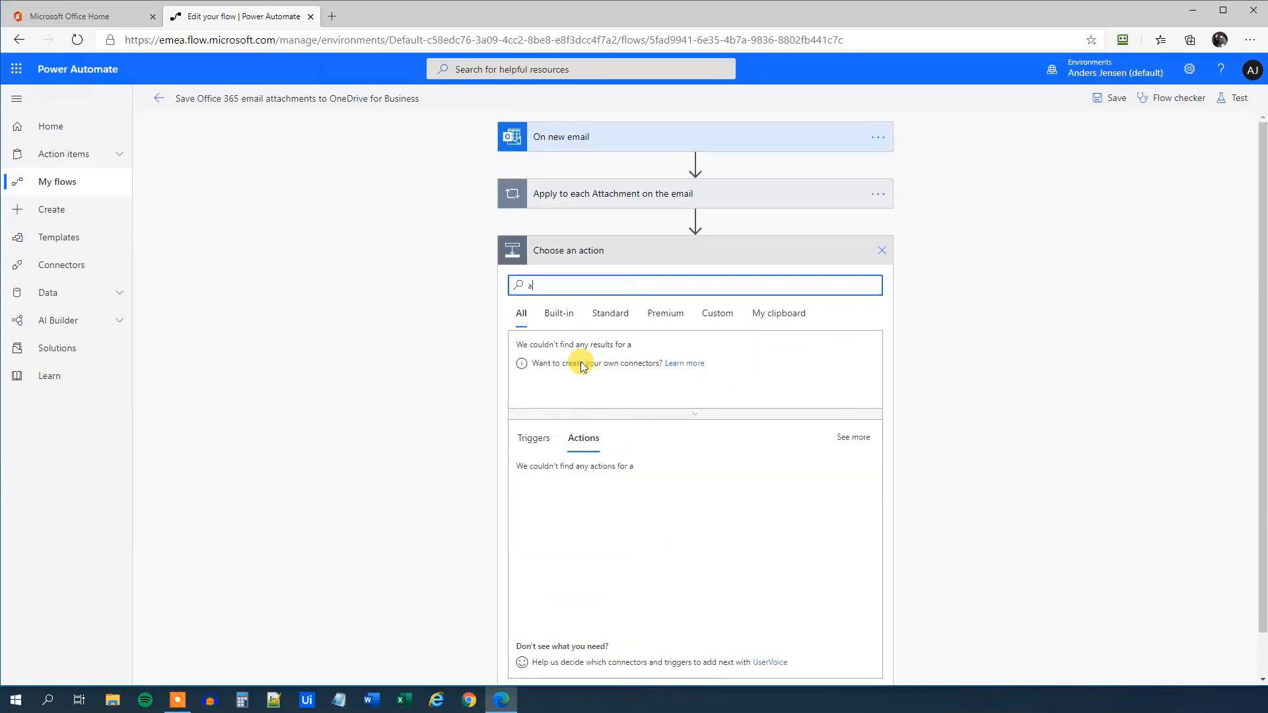
{"action": "type", "text": "pplu"}
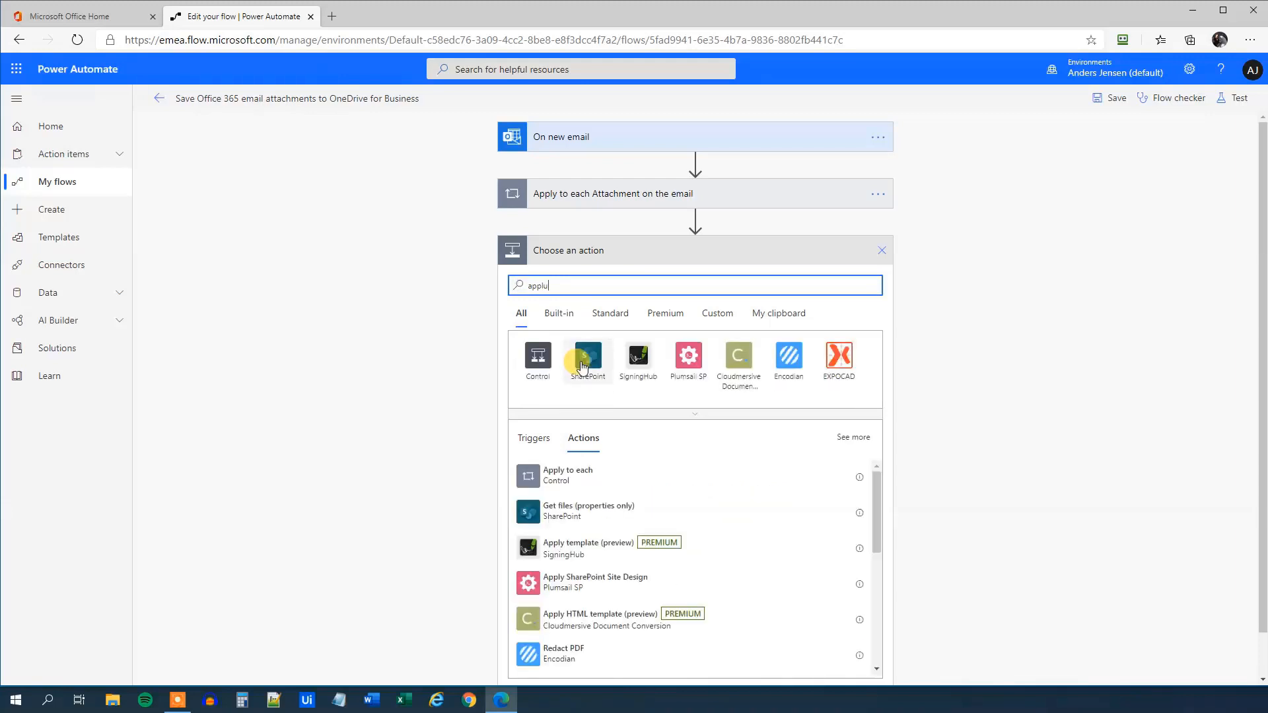
{"action": "key", "text": "BackSpace"}
{"action": "type", "text": "y"}
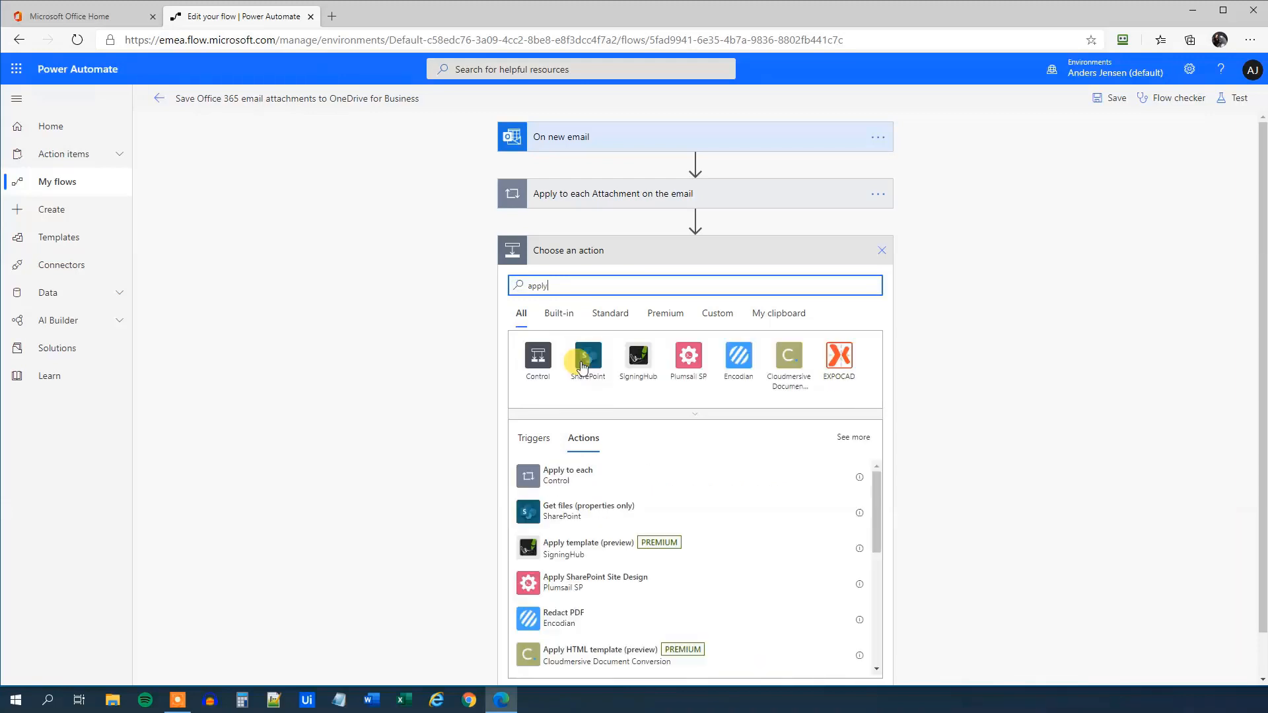
{"action": "left_click", "coordinate": [580, 485]}
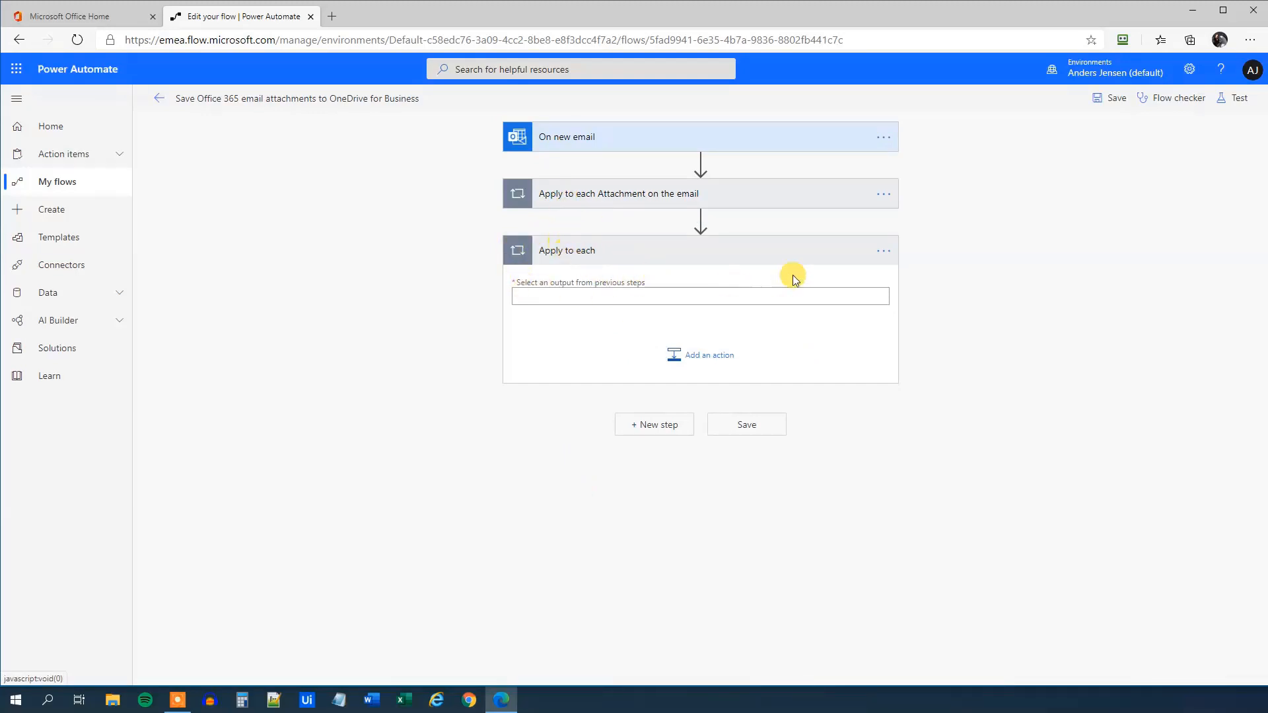
{"action": "left_click", "coordinate": [883, 258]}
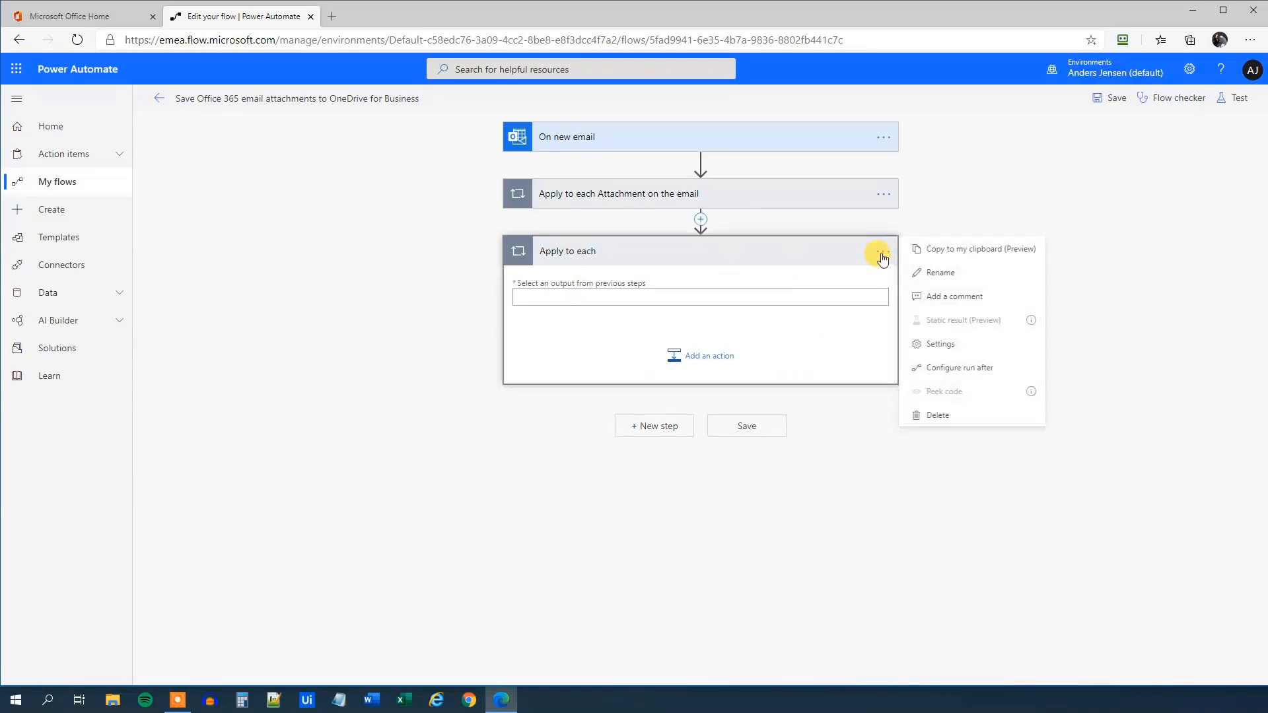
{"action": "left_click", "coordinate": [925, 418]}
{"action": "left_click", "coordinate": [644, 400]}
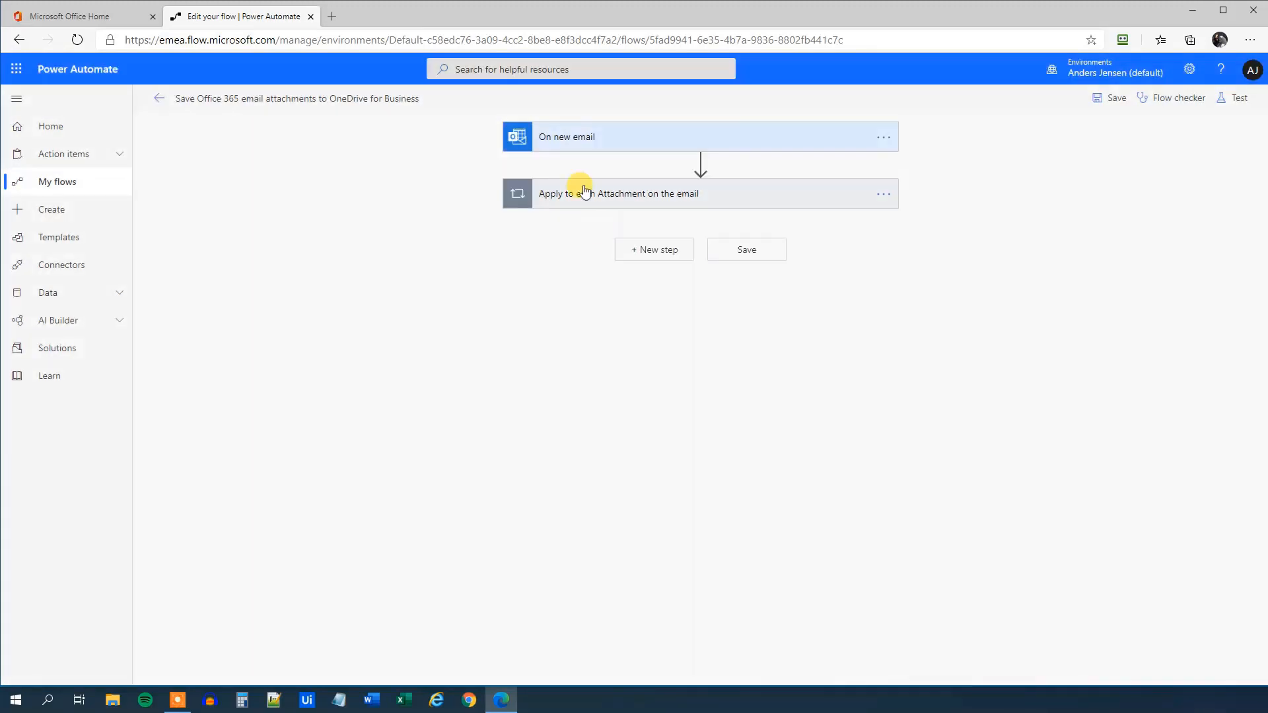
Set the Apply to each input to the email's Attachments token, then expand the Create file step
{"action": "left_click", "coordinate": [607, 198]}
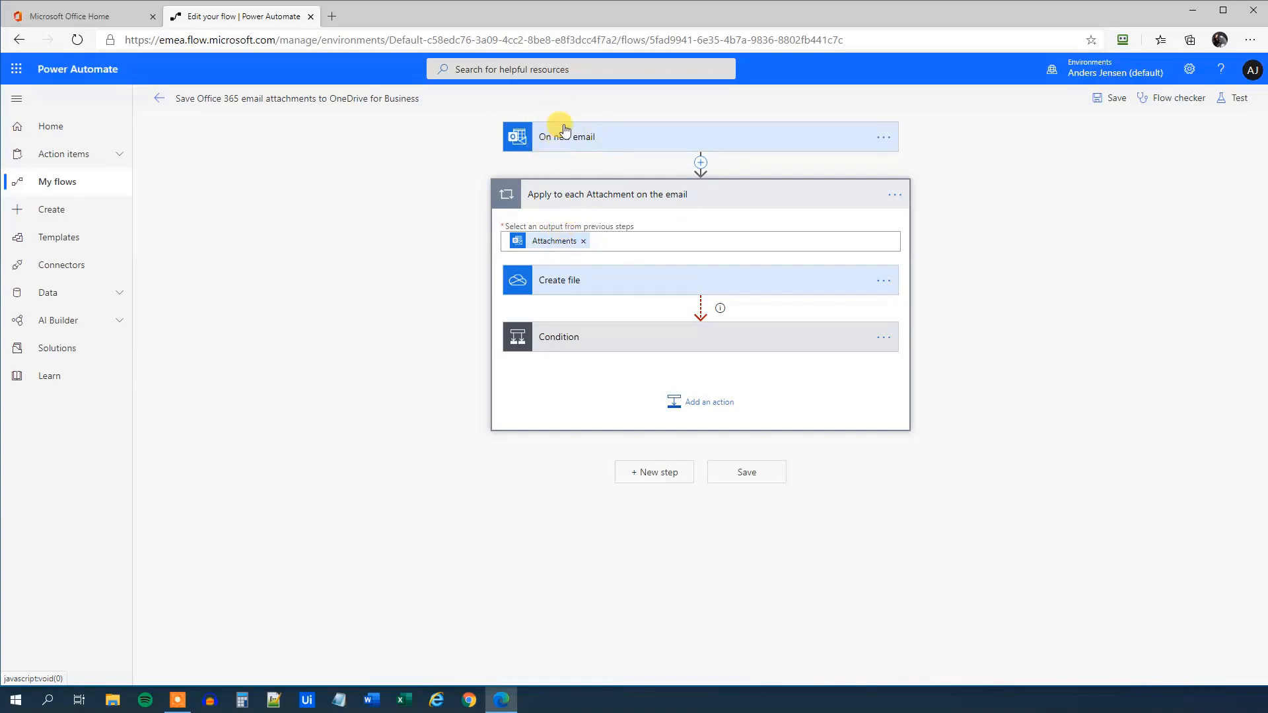
{"action": "left_click", "coordinate": [584, 242]}
{"action": "left_click", "coordinate": [528, 242]}
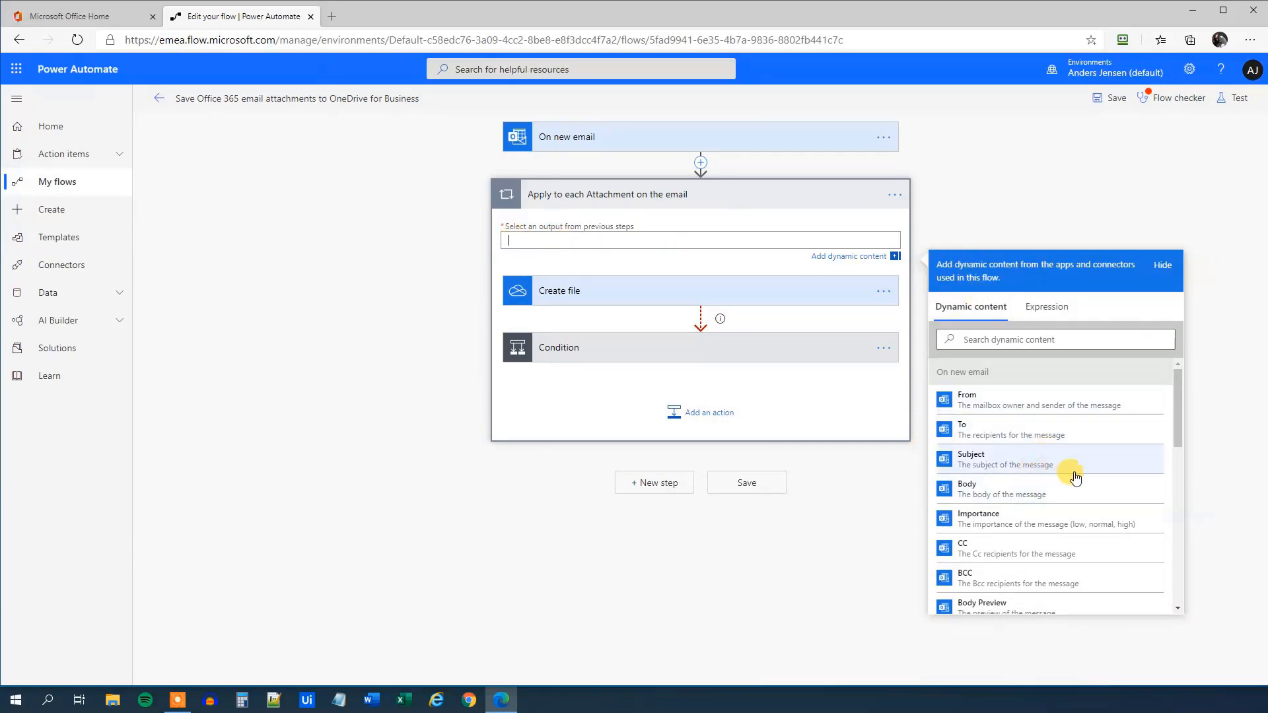
{"action": "scroll", "coordinate": [1127, 409], "scroll_direction": "down", "scroll_amount": 5}
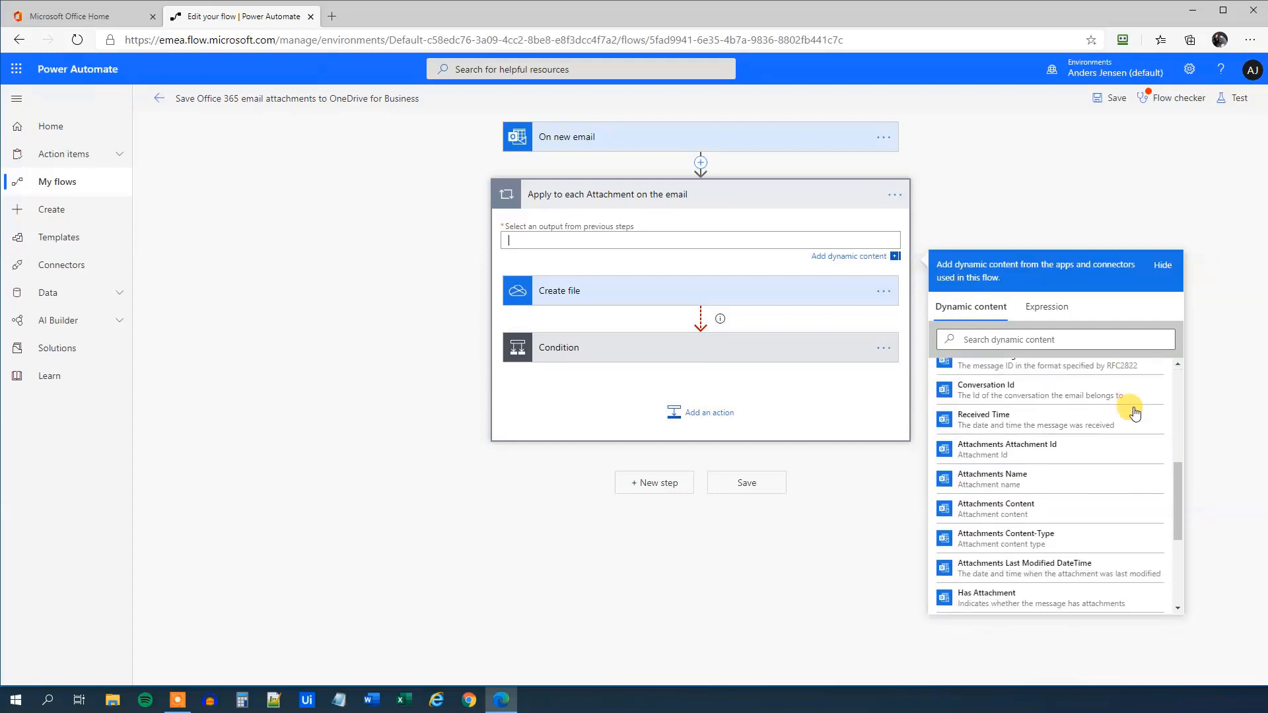
{"action": "scroll", "coordinate": [1135, 414], "scroll_direction": "down", "scroll_amount": 2}
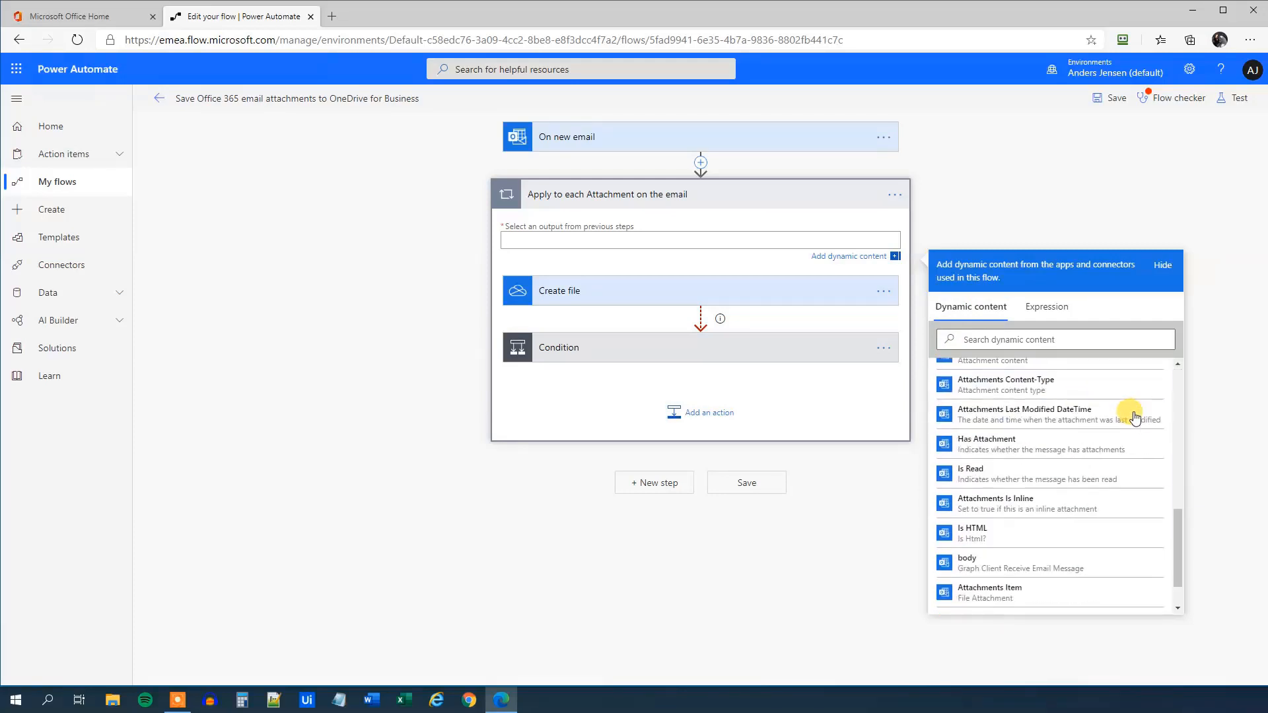
{"action": "scroll", "coordinate": [1029, 529], "scroll_direction": "up", "scroll_amount": 3}
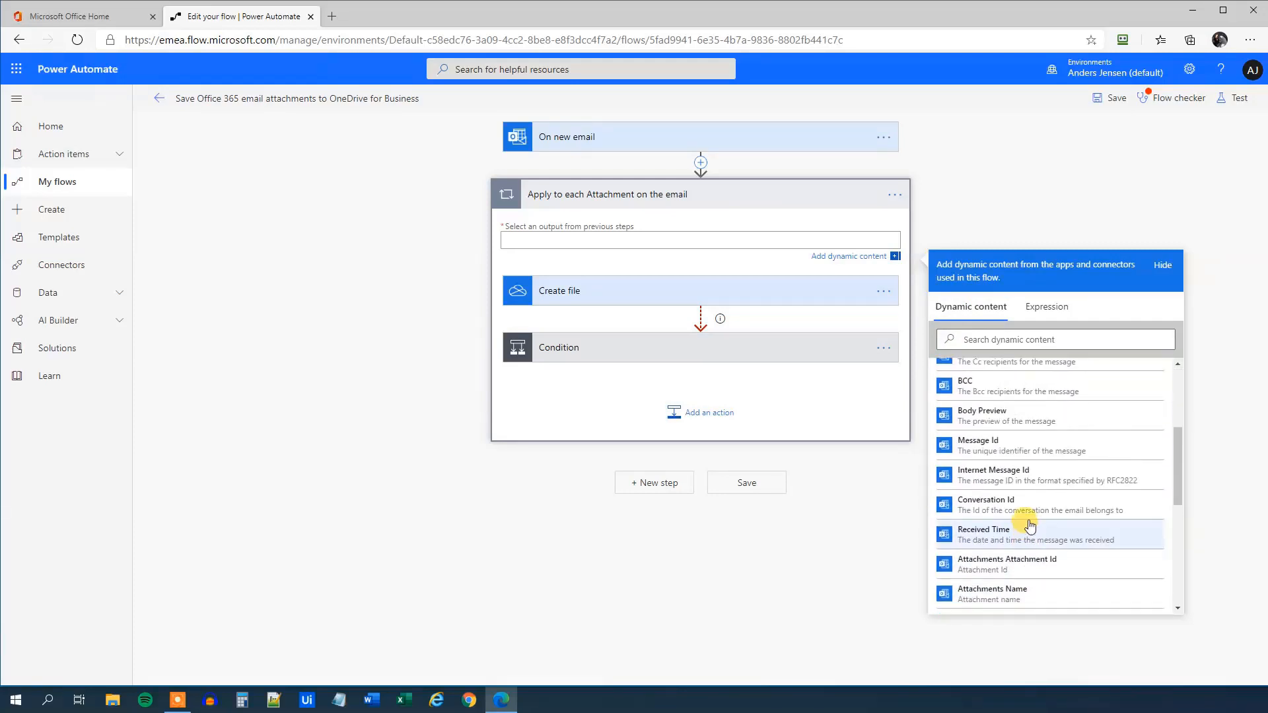
{"action": "scroll", "coordinate": [1030, 515], "scroll_direction": "down", "scroll_amount": 5}
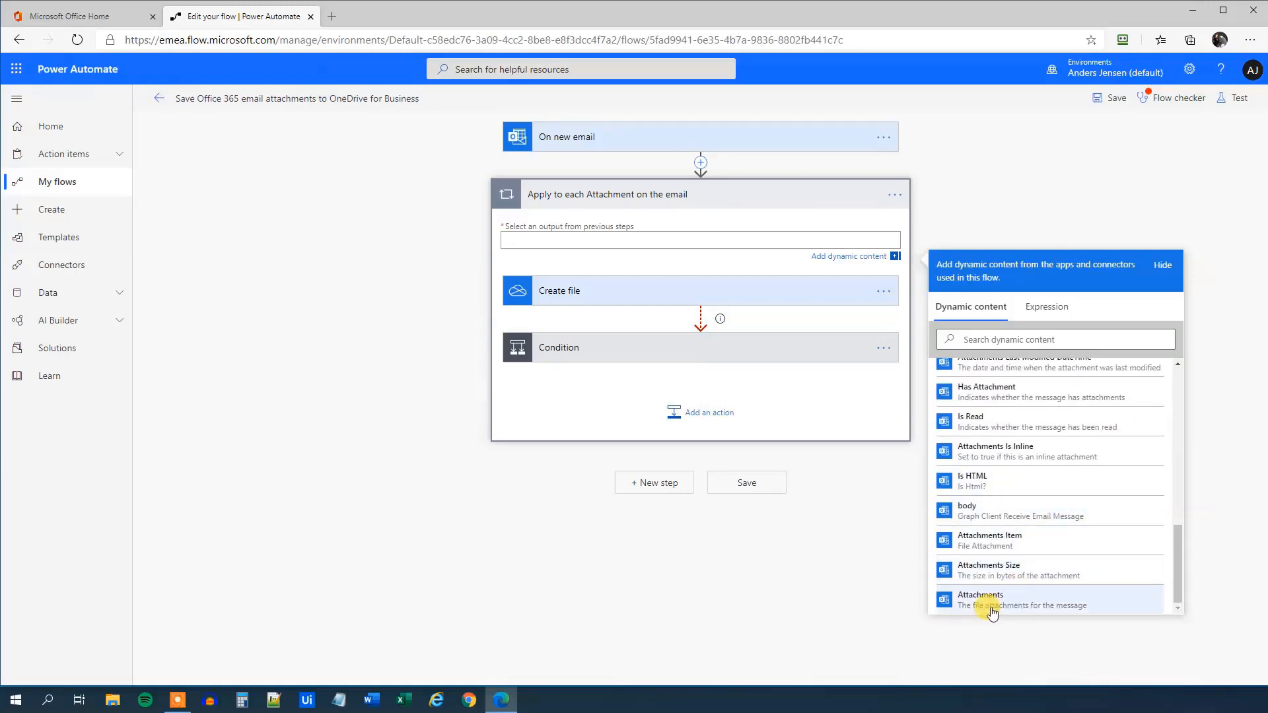
{"action": "left_click", "coordinate": [993, 614]}
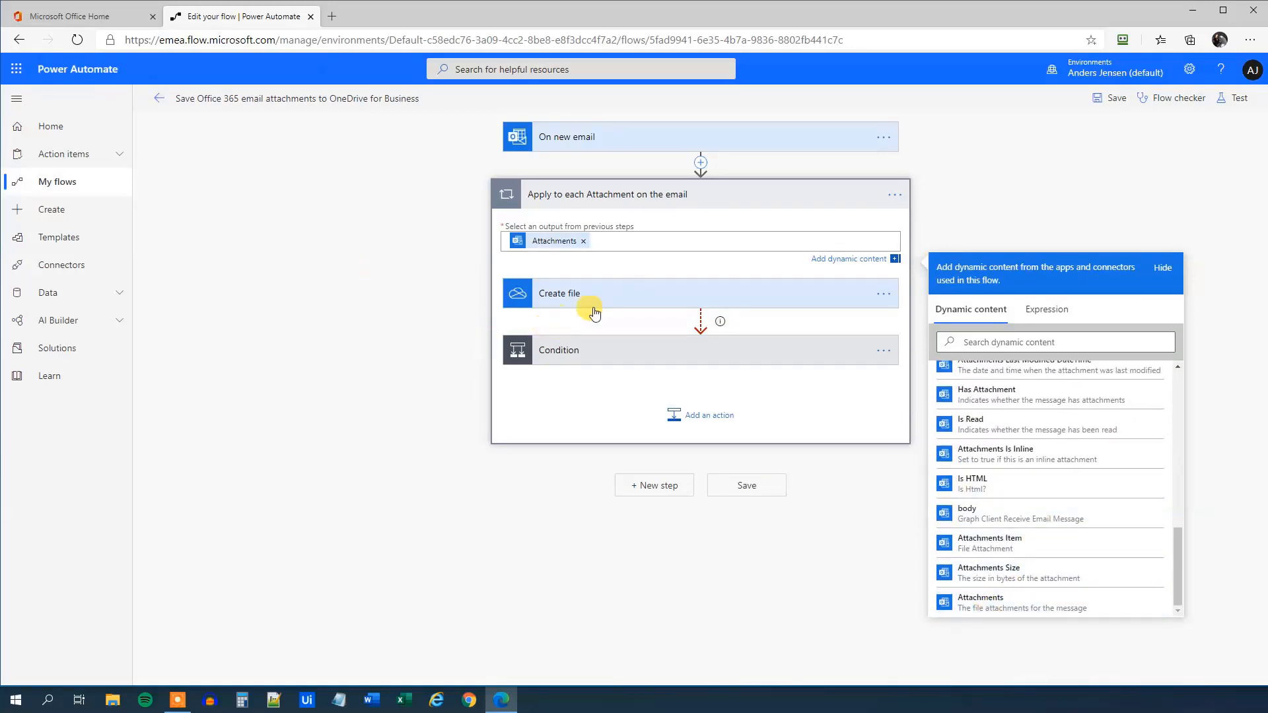
{"action": "left_click", "coordinate": [494, 317]}
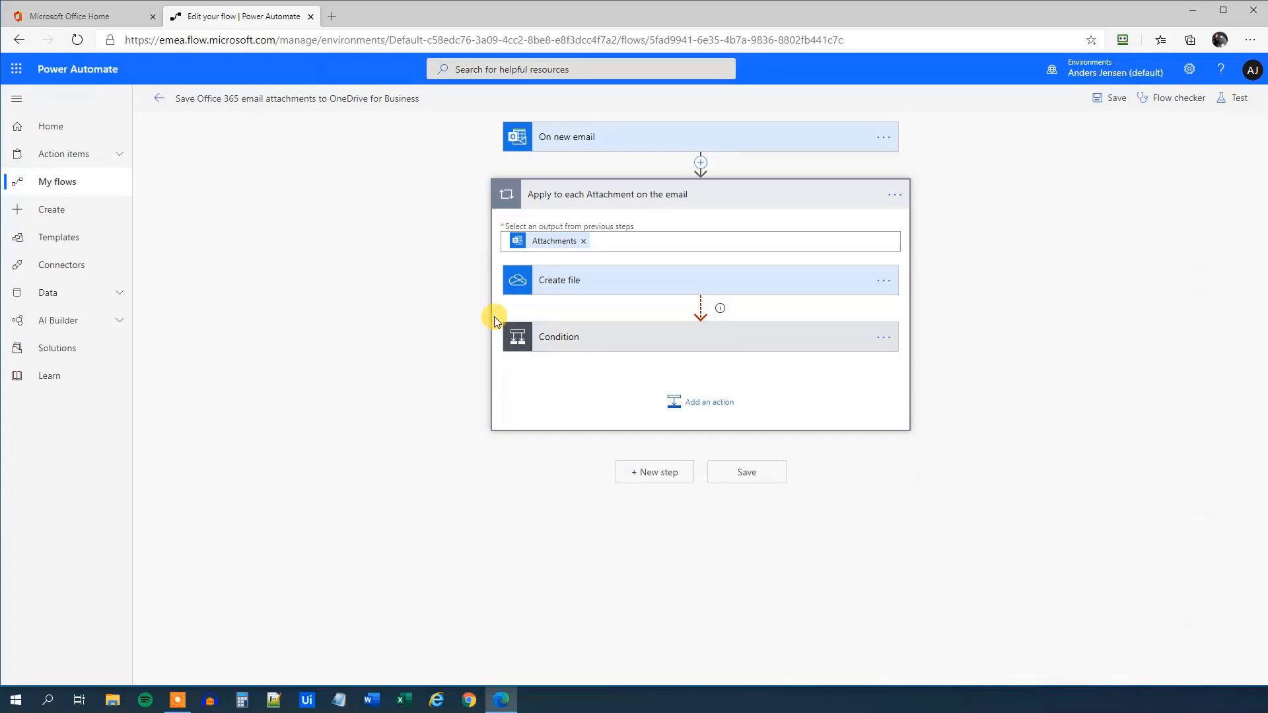
{"action": "left_click", "coordinate": [554, 289]}
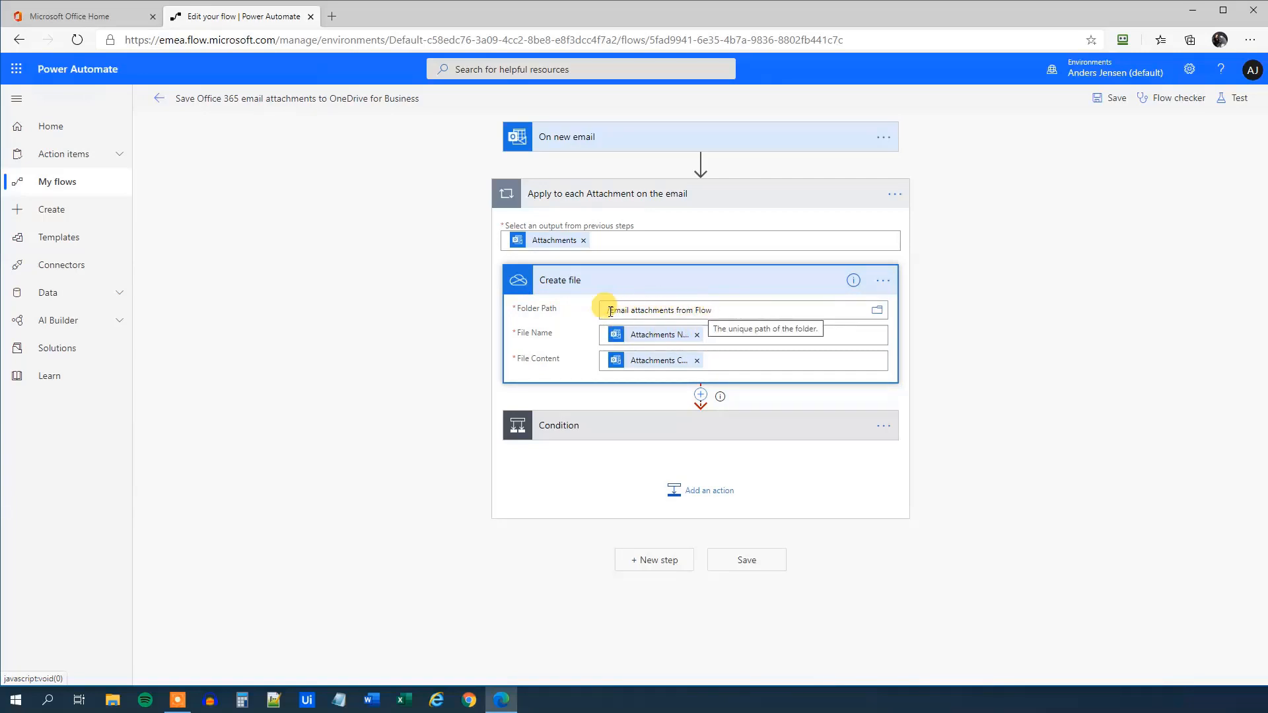
Change the folder path to /Email attachments from Power Automate and set File Name to Attachments Name
{"action": "double_click", "coordinate": [696, 310]}
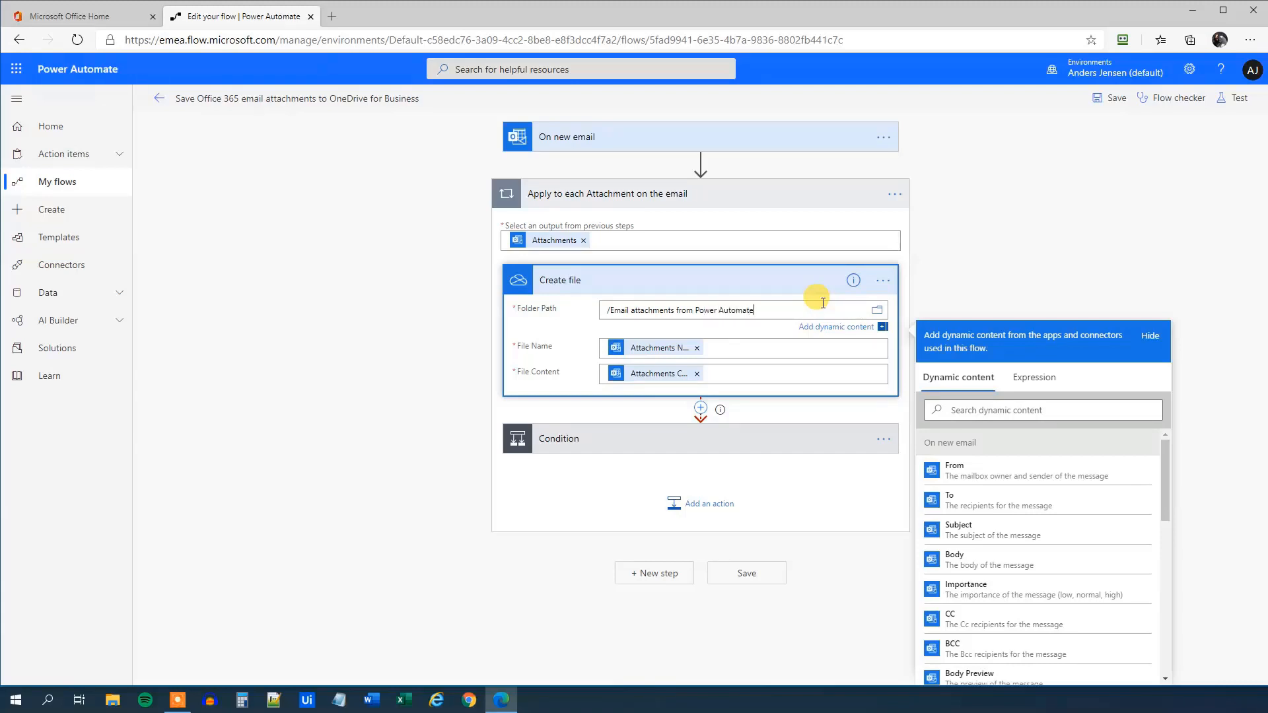
{"action": "left_click", "coordinate": [614, 410]}
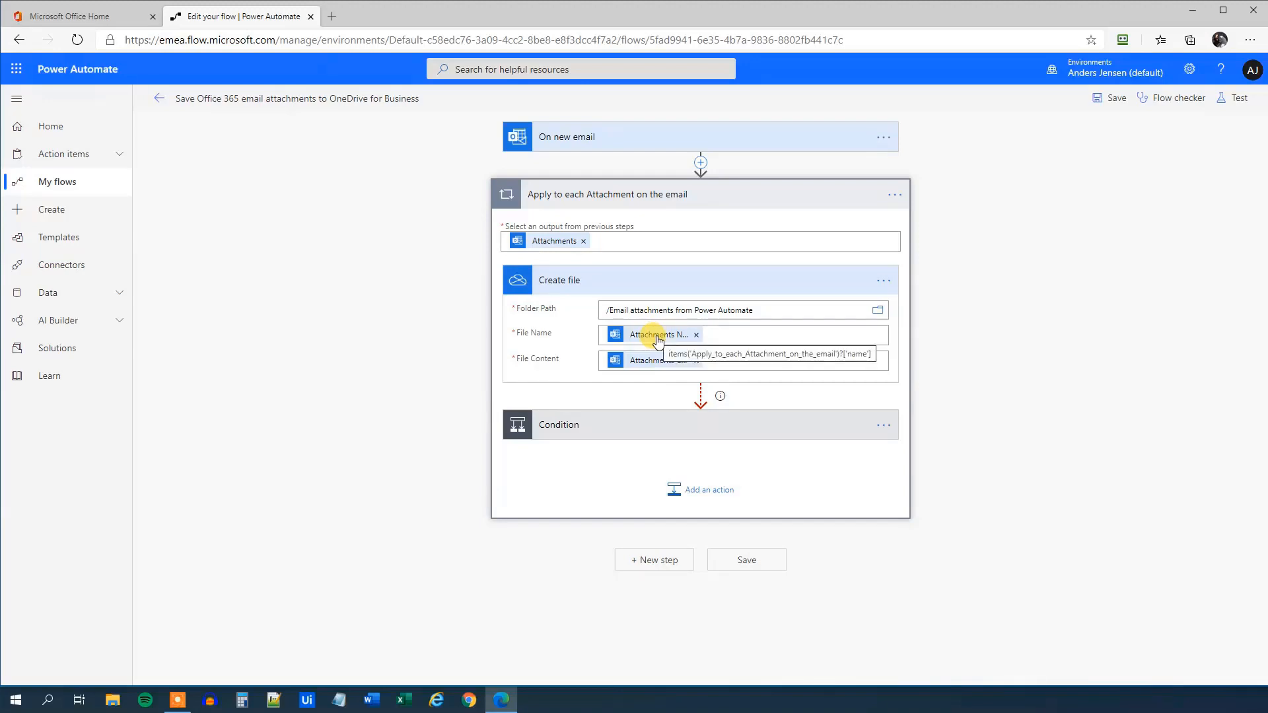
{"action": "left_click", "coordinate": [697, 337]}
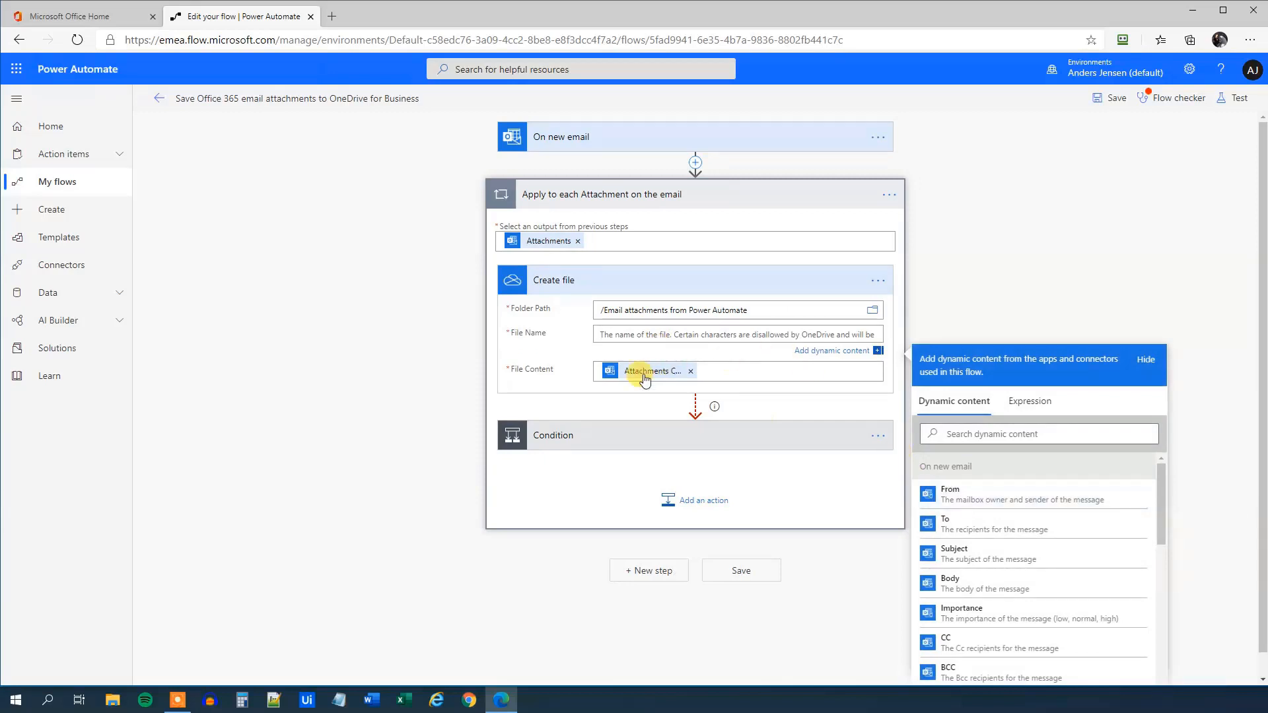
{"action": "scroll", "coordinate": [971, 574], "scroll_direction": "down", "scroll_amount": 8}
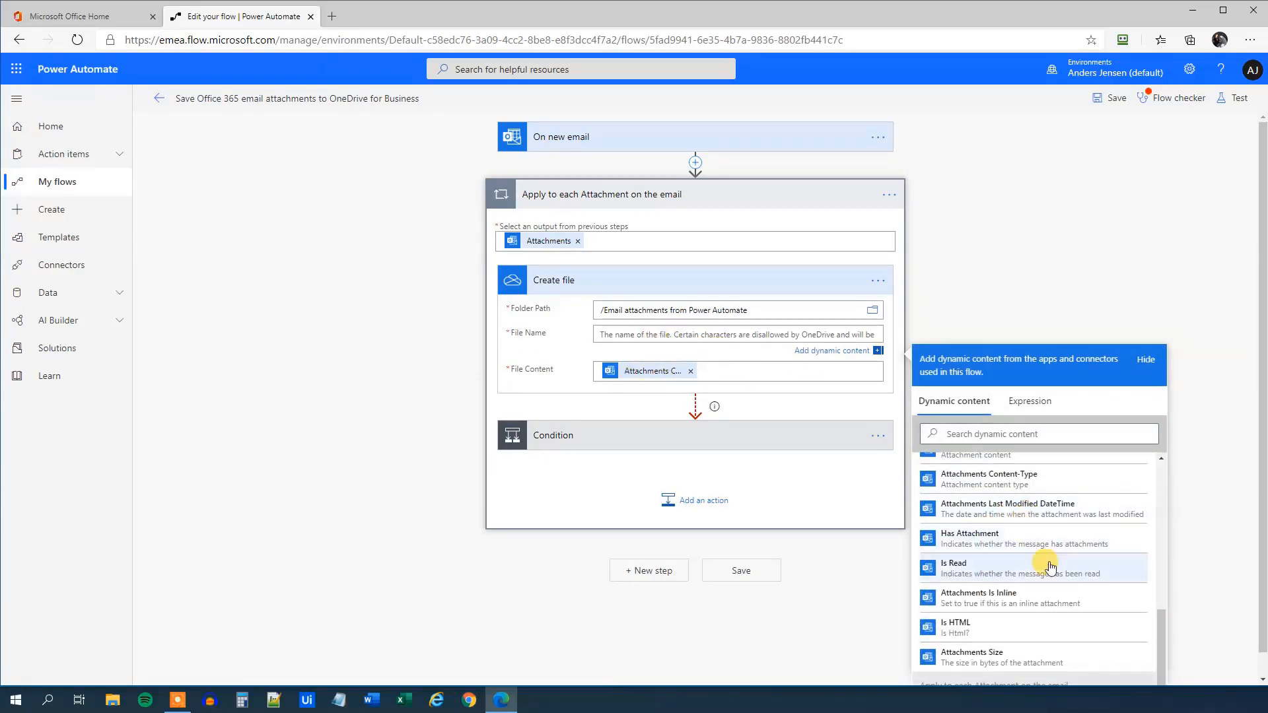
{"action": "scroll", "coordinate": [1049, 565], "scroll_direction": "up", "scroll_amount": 2}
{"action": "left_click", "coordinate": [997, 498]}
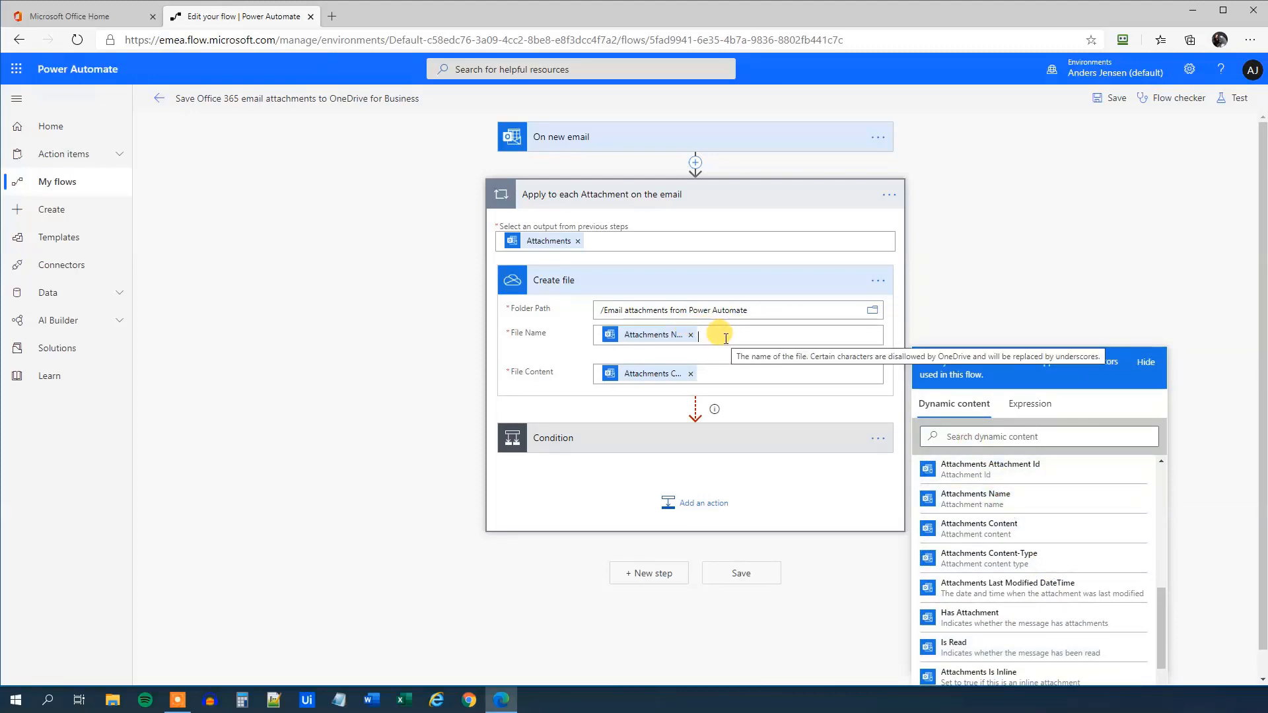
{"action": "type", "text": "343"}
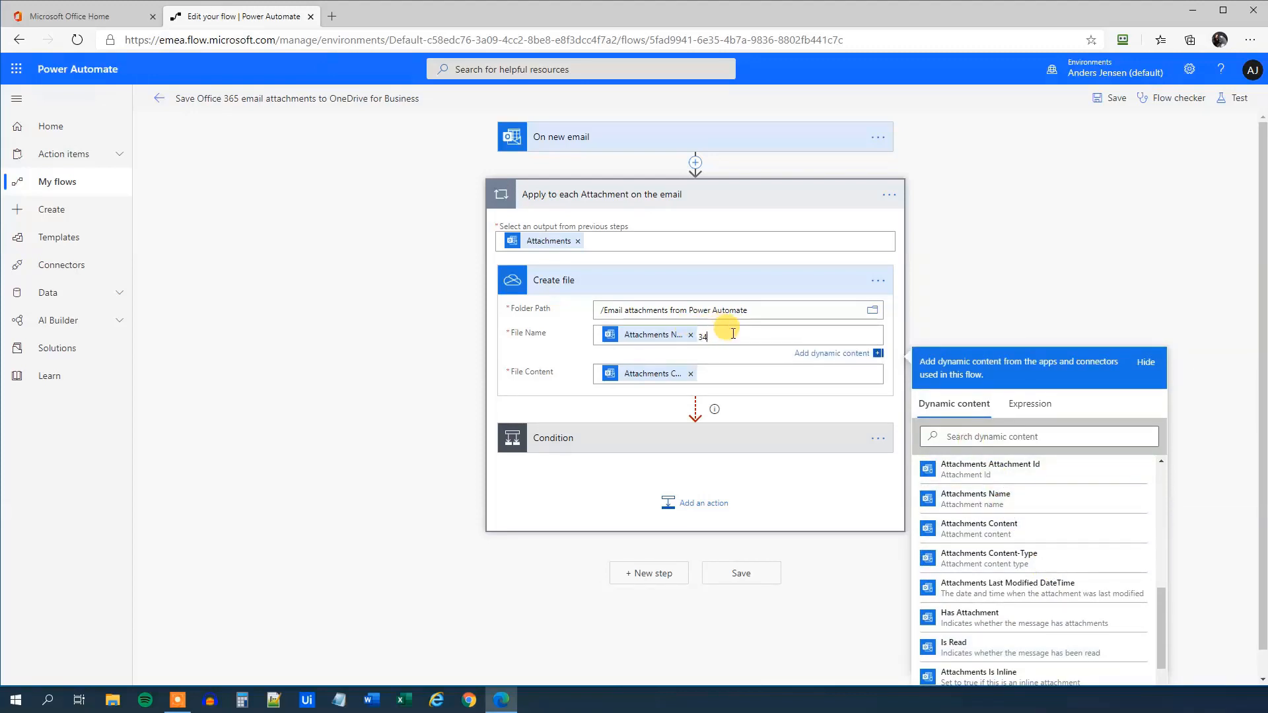
{"action": "key", "text": "BackSpace"}
{"action": "key", "text": "BackSpace"}
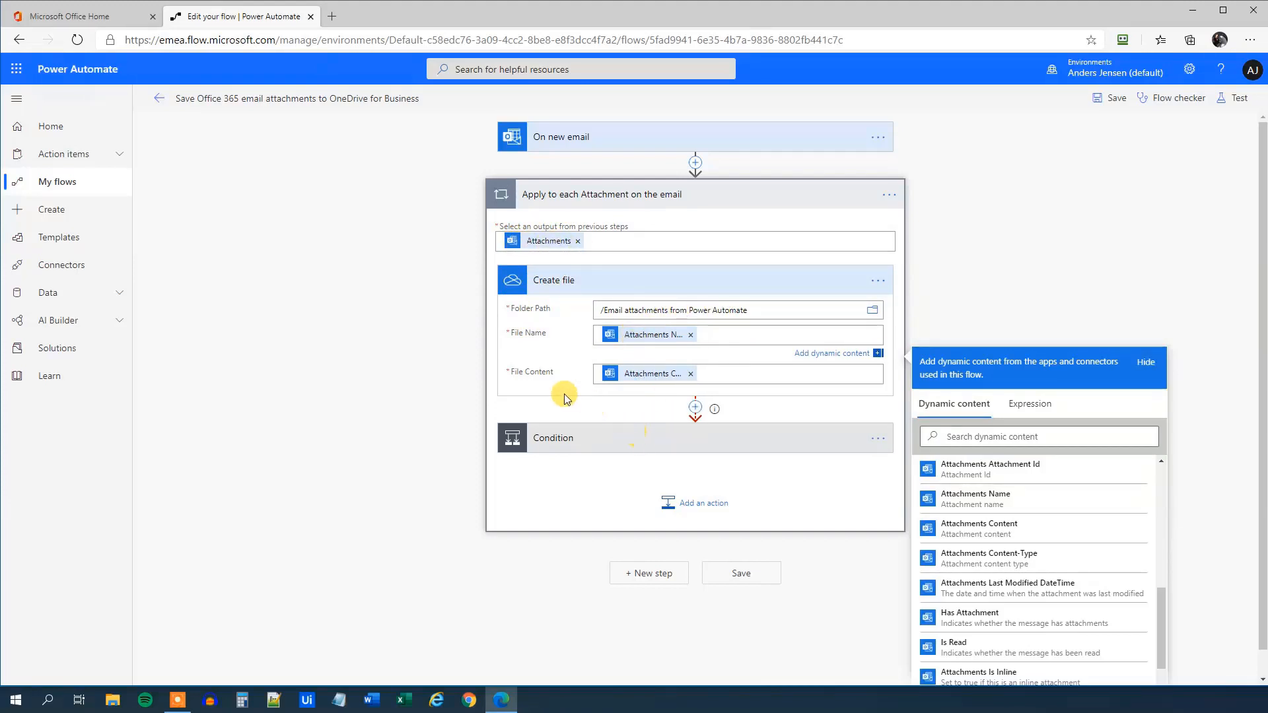
Review the Condition's If yes branch, with its 30-second Delay and Create file retry, then save the flow
{"action": "left_click", "coordinate": [596, 439]}
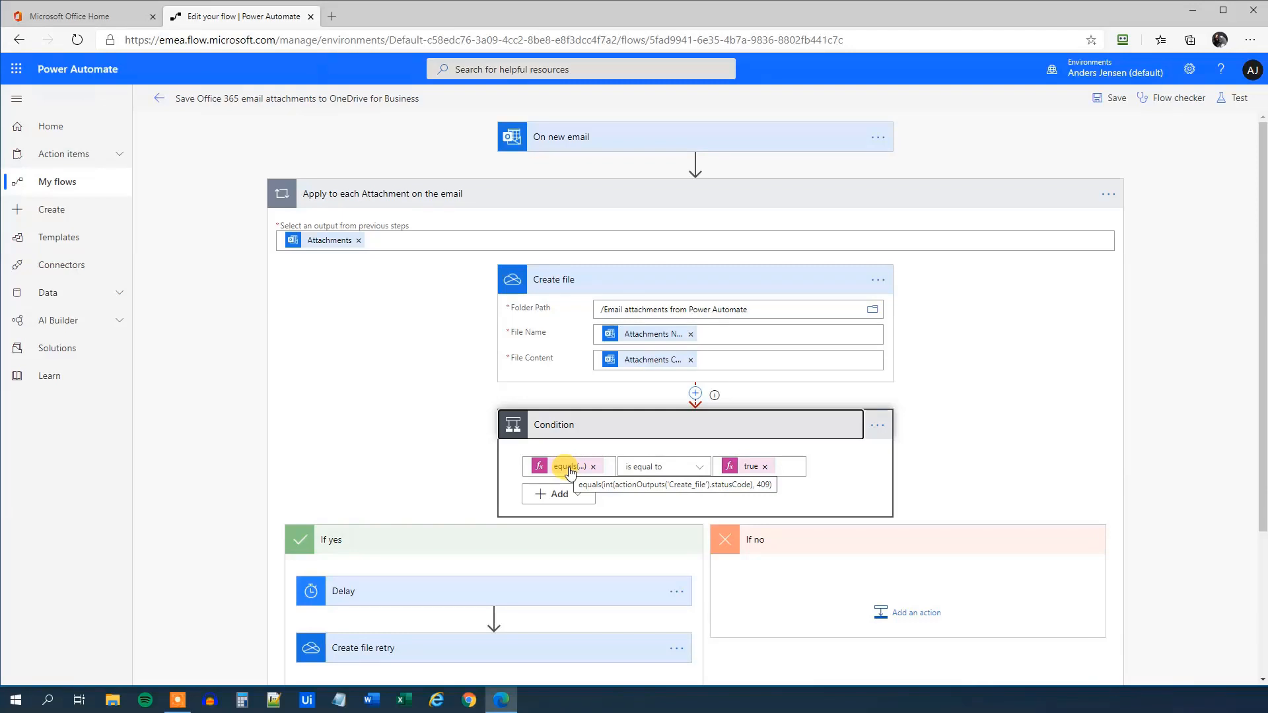
{"action": "scroll", "coordinate": [548, 474], "scroll_direction": "down", "scroll_amount": 3}
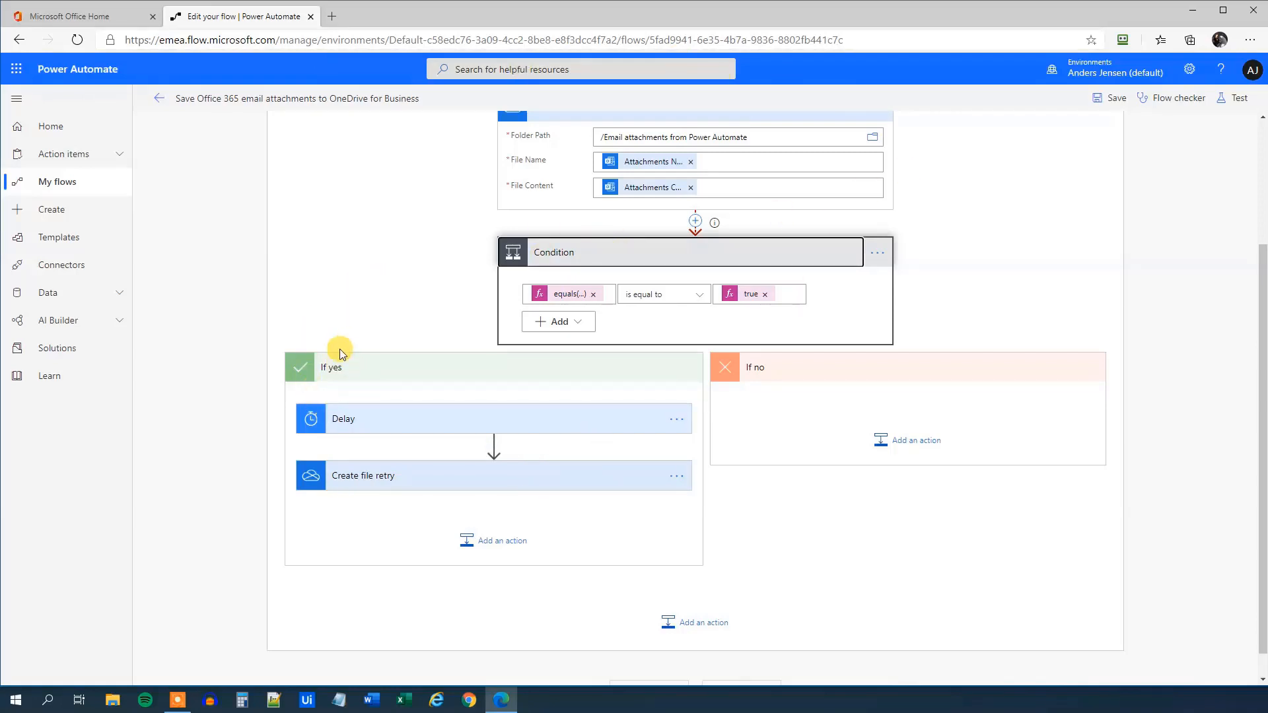
{"action": "left_click", "coordinate": [366, 420]}
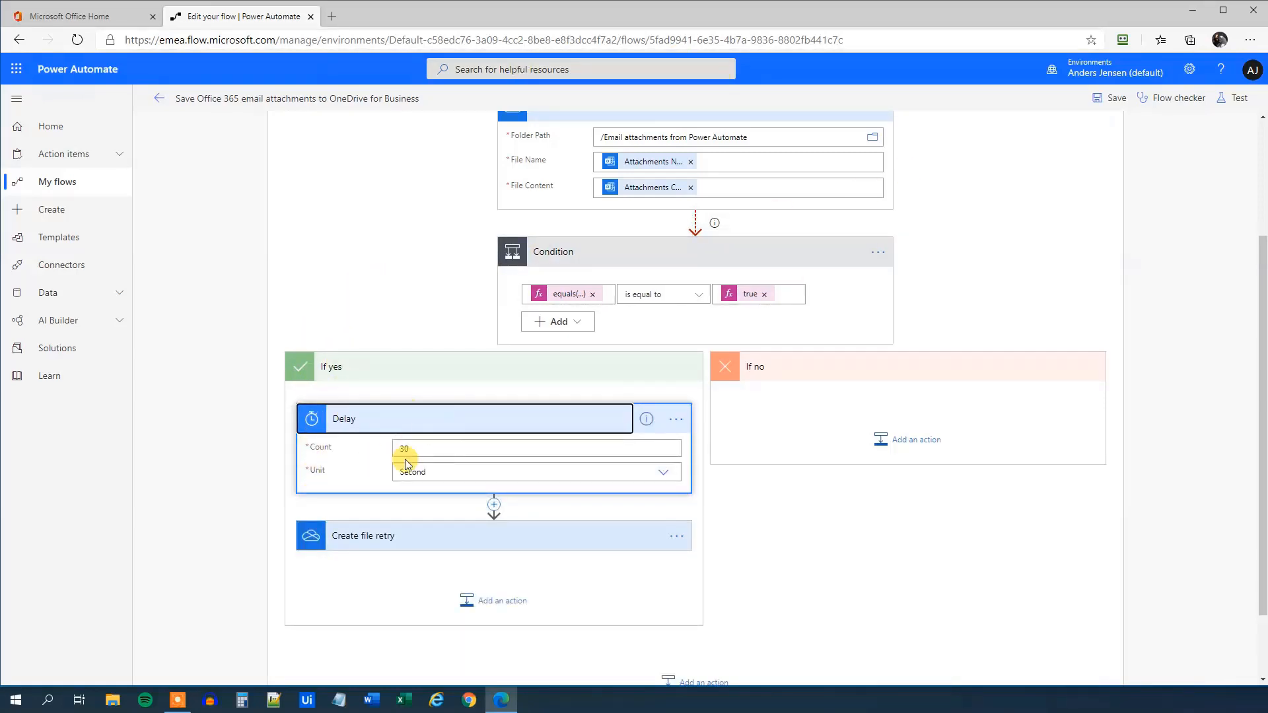
{"action": "left_click", "coordinate": [399, 535]}
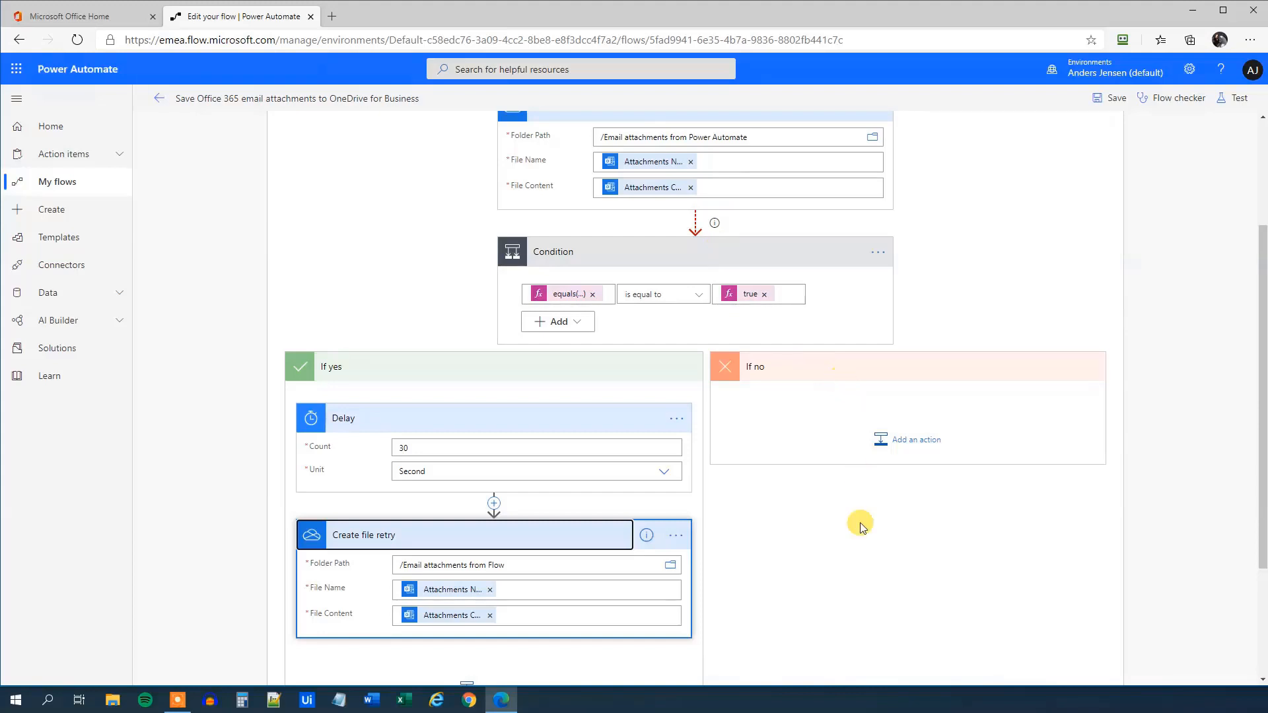
{"action": "scroll", "coordinate": [863, 525], "scroll_direction": "up", "scroll_amount": 3}
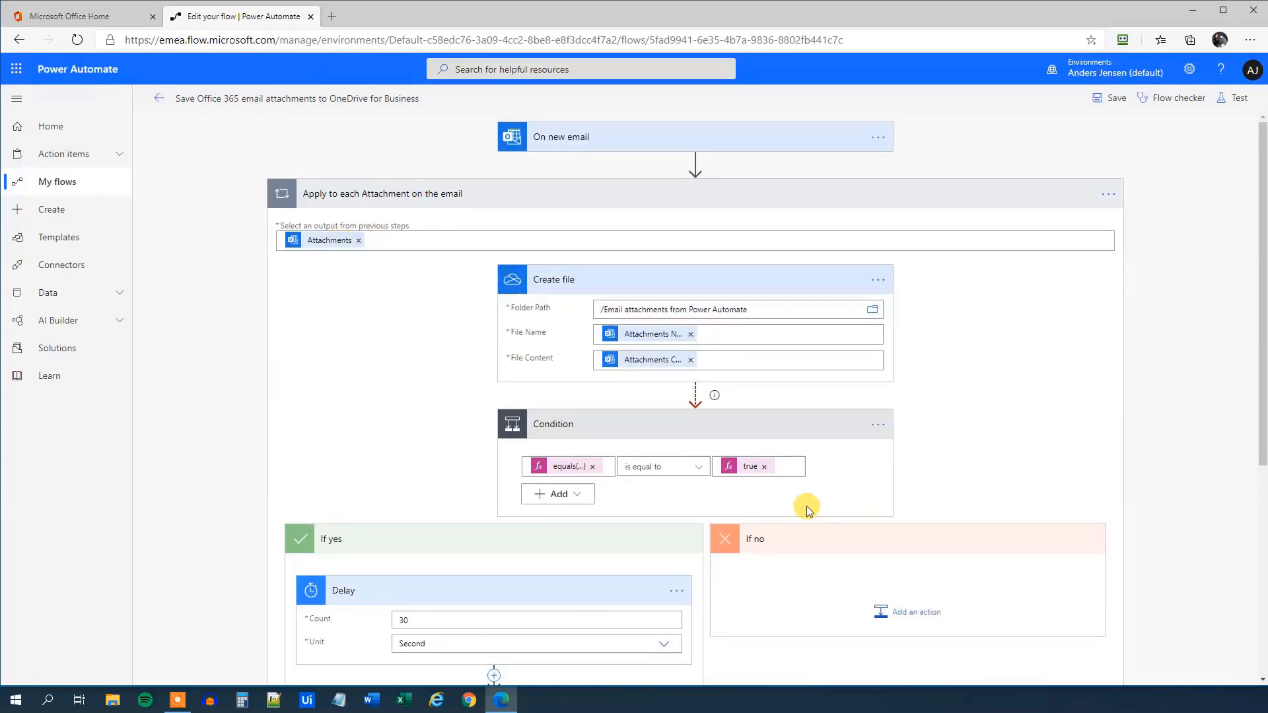
{"action": "scroll", "coordinate": [646, 336], "scroll_direction": "down", "scroll_amount": 5}
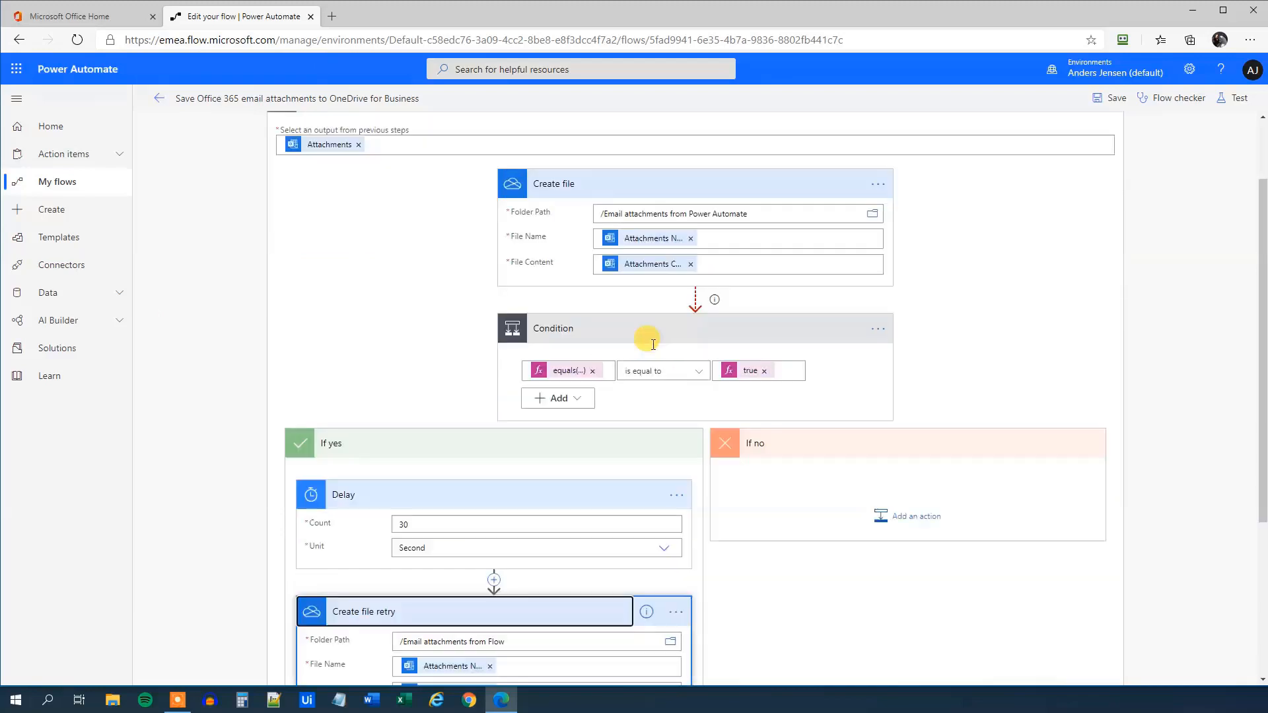
{"action": "scroll", "coordinate": [650, 340], "scroll_direction": "up", "scroll_amount": 4}
{"action": "scroll", "coordinate": [656, 350], "scroll_direction": "up", "scroll_amount": 1}
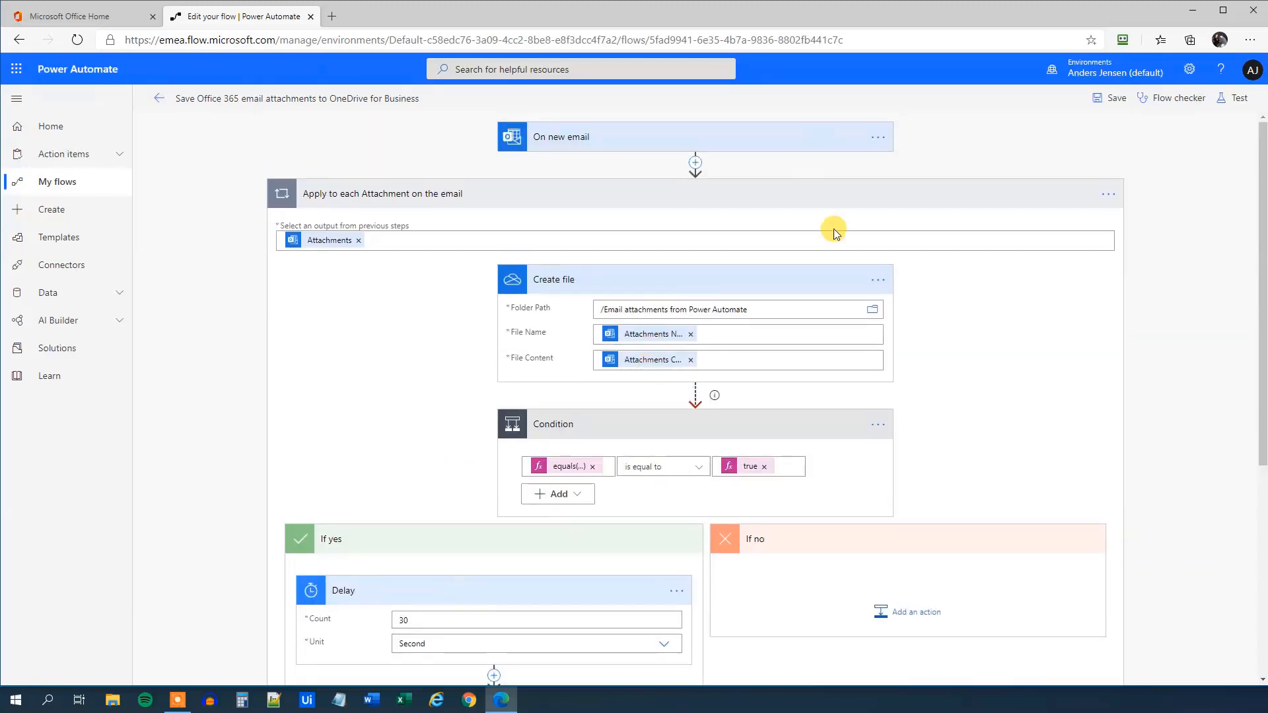
{"action": "left_click", "coordinate": [1113, 99]}
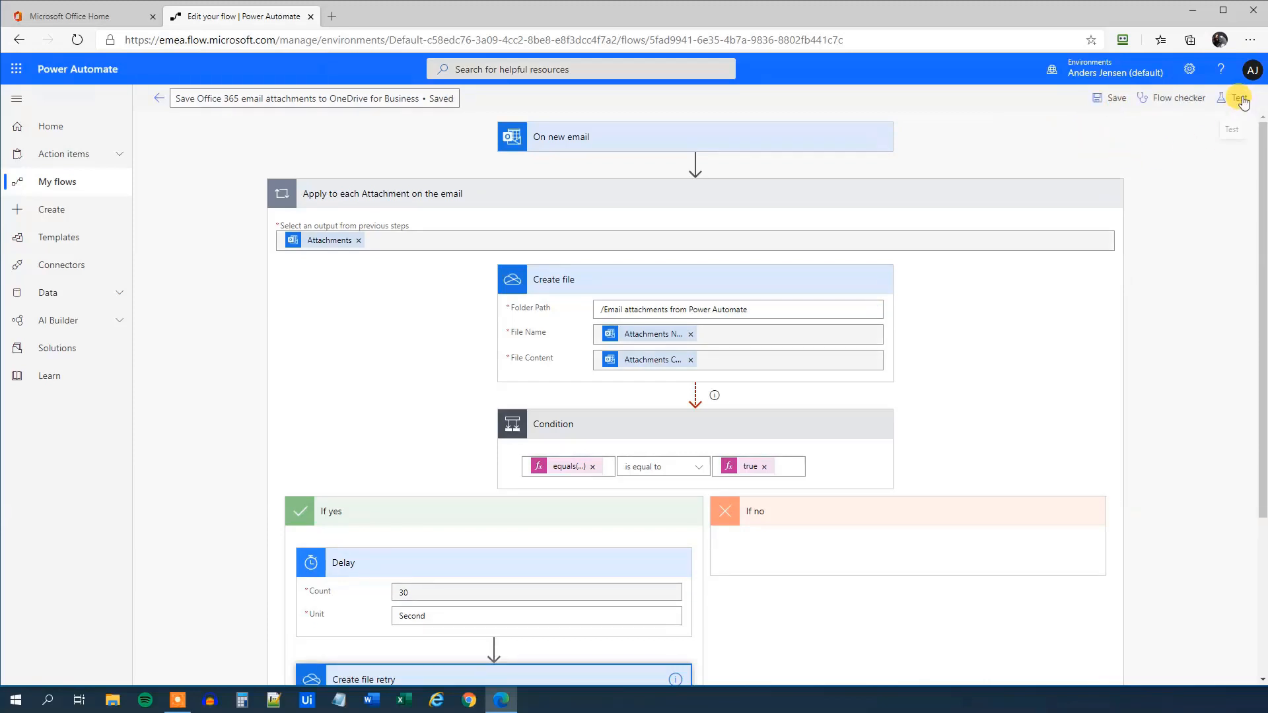
Start a test run with 'I'll perform the trigger action' and switch to the Office Home tab
{"action": "left_click", "coordinate": [1238, 100]}
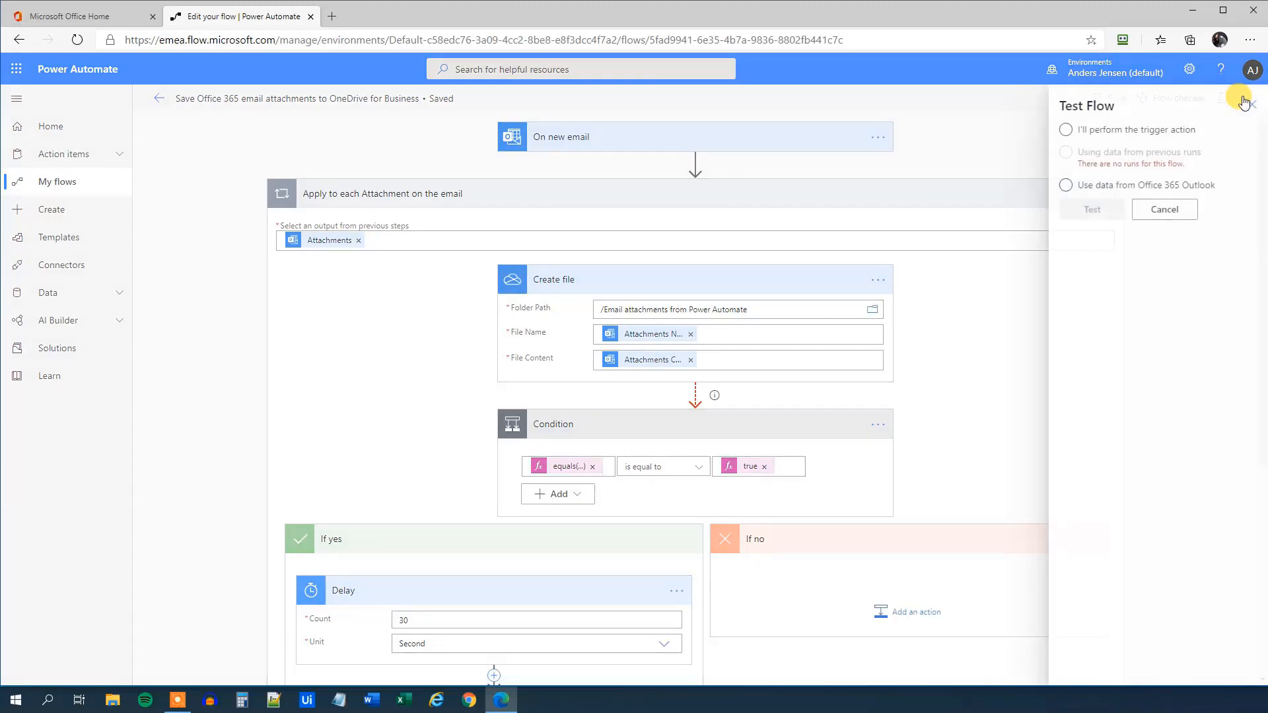
{"action": "left_click", "coordinate": [1080, 135]}
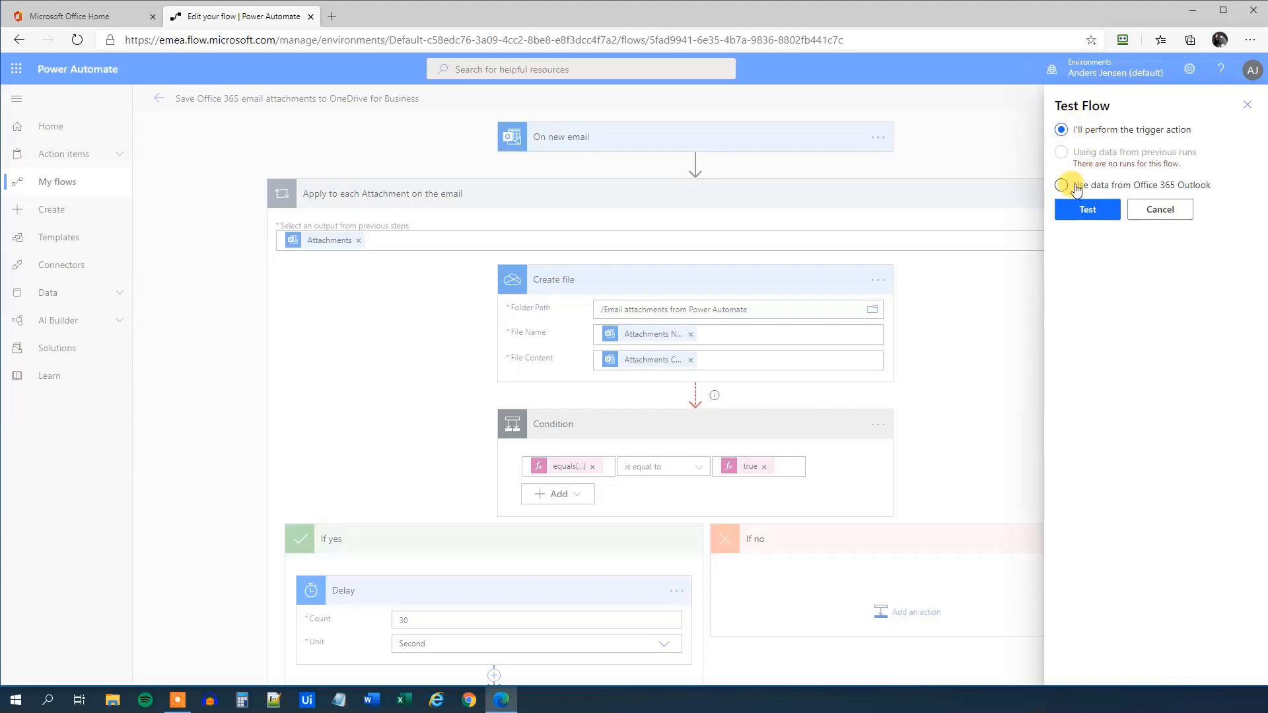
{"action": "left_click", "coordinate": [1080, 216]}
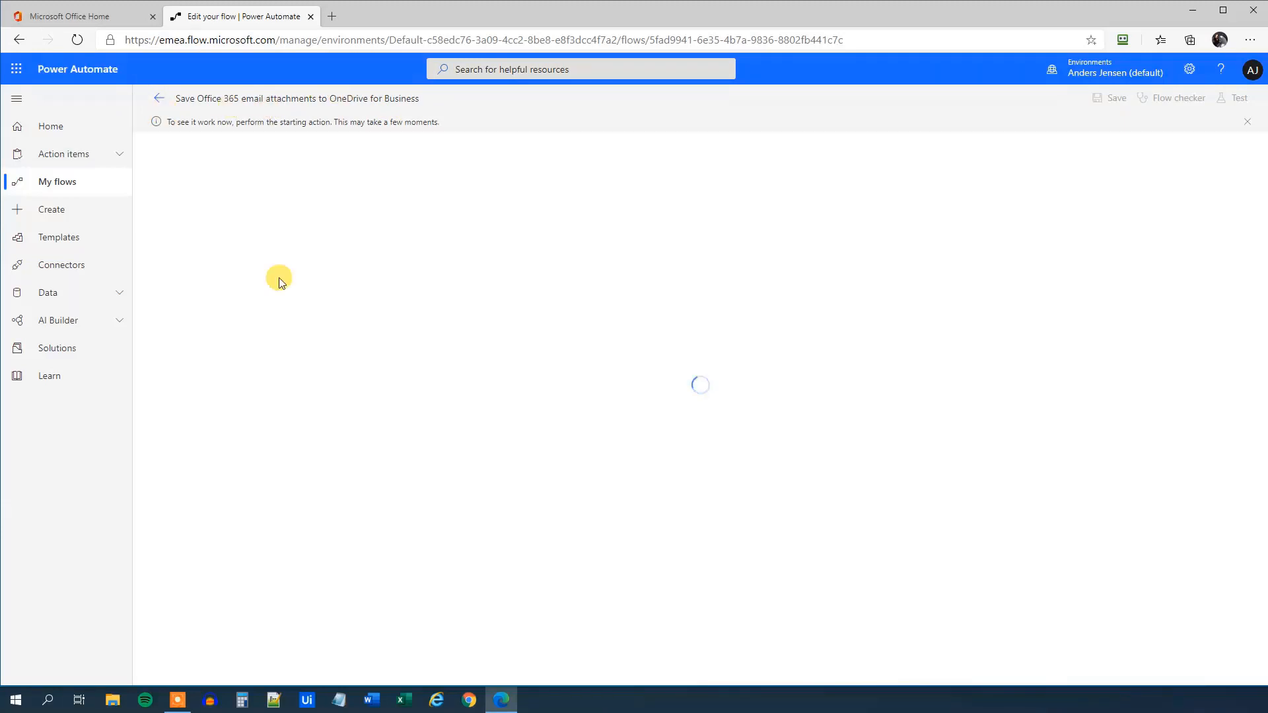
{"action": "left_click", "coordinate": [47, 16]}
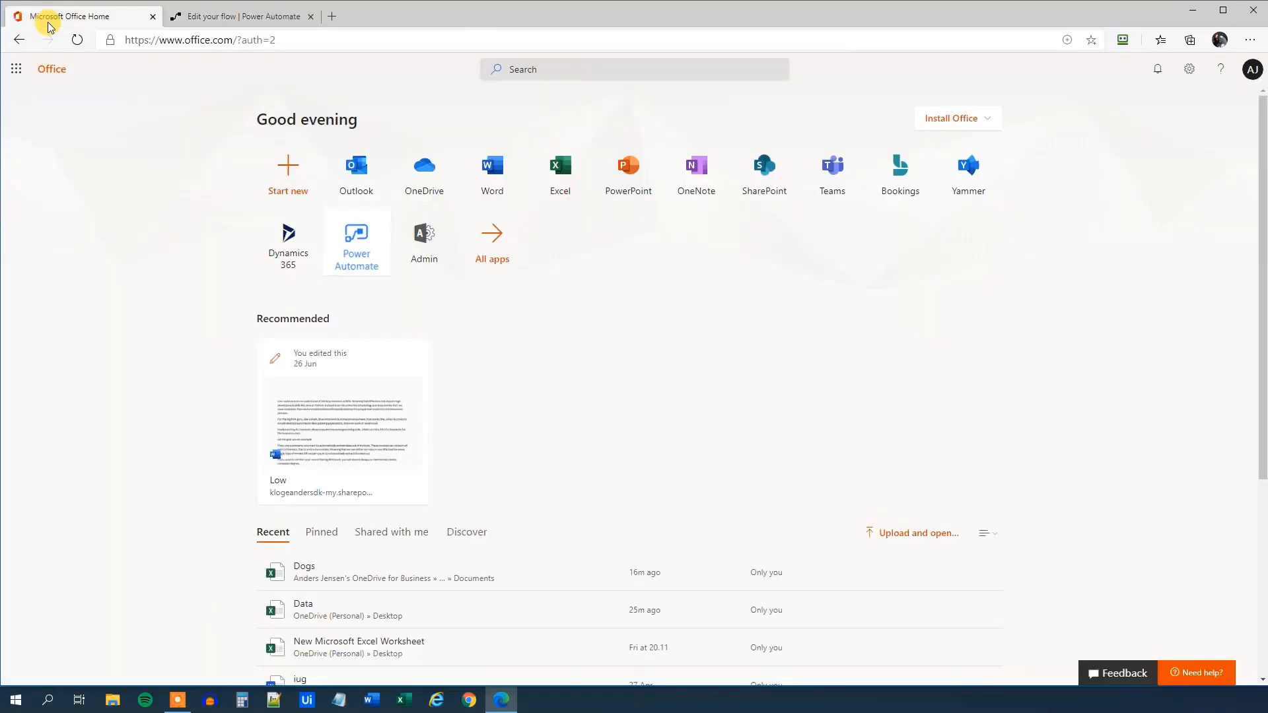
Email yourself a message titled 'Test' with the Excel worksheet attached, then check the flow's run history
{"action": "left_click", "coordinate": [361, 188]}
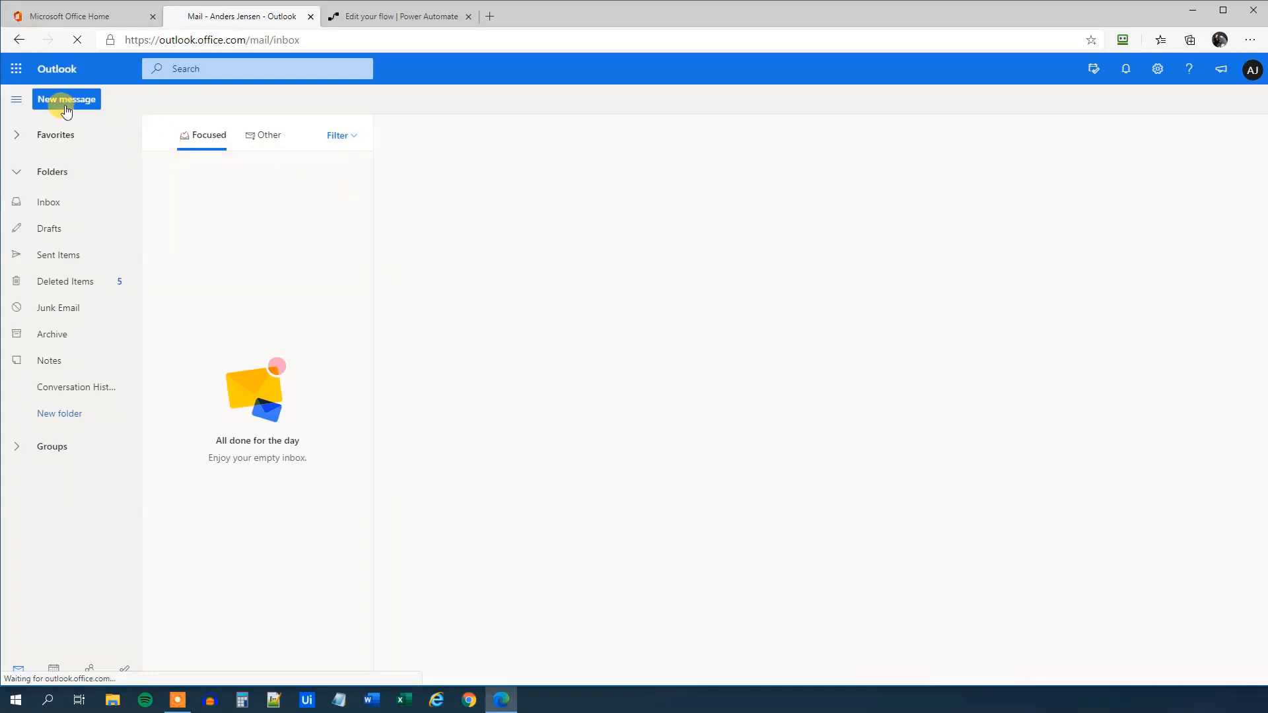
{"action": "left_click", "coordinate": [61, 104]}
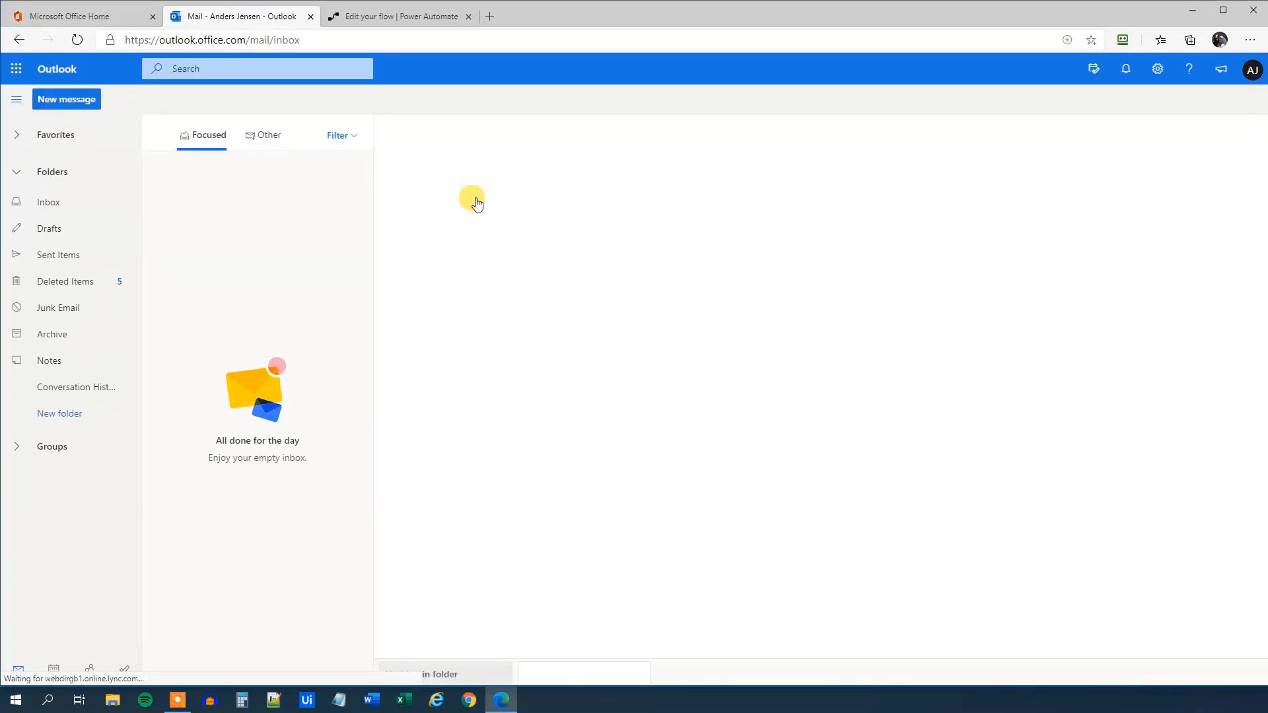
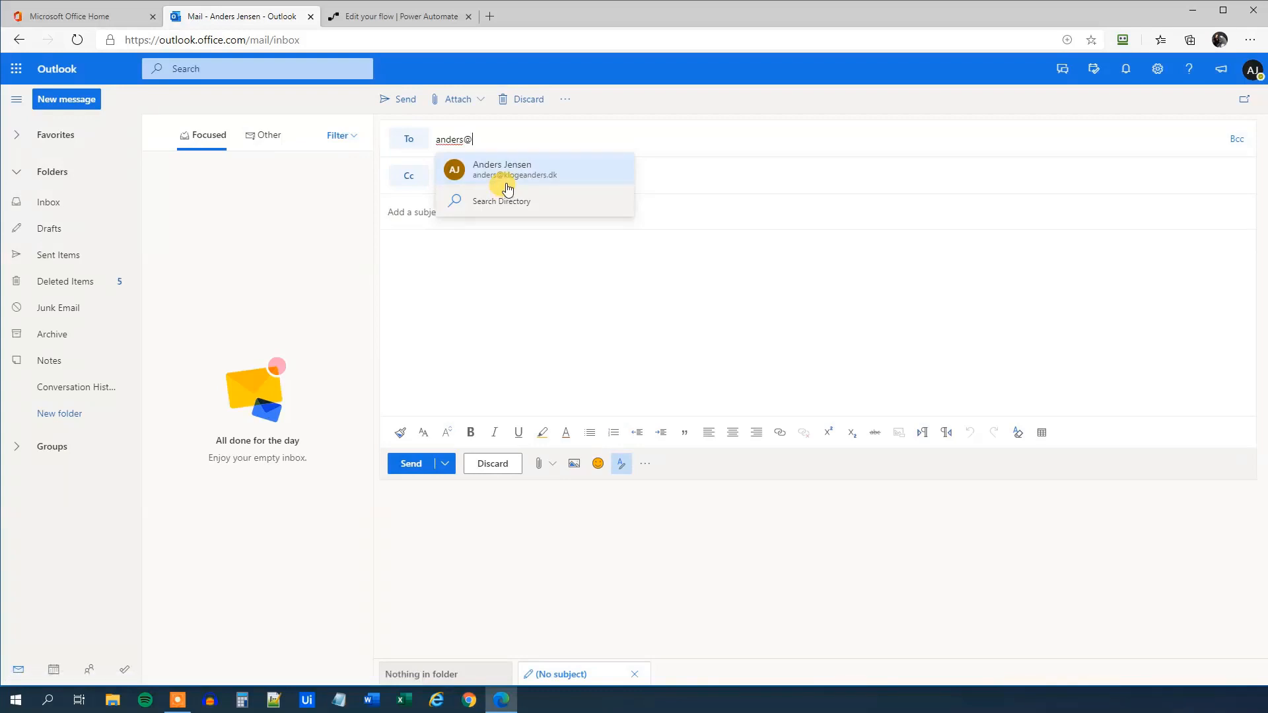
{"action": "left_click", "coordinate": [506, 184]}
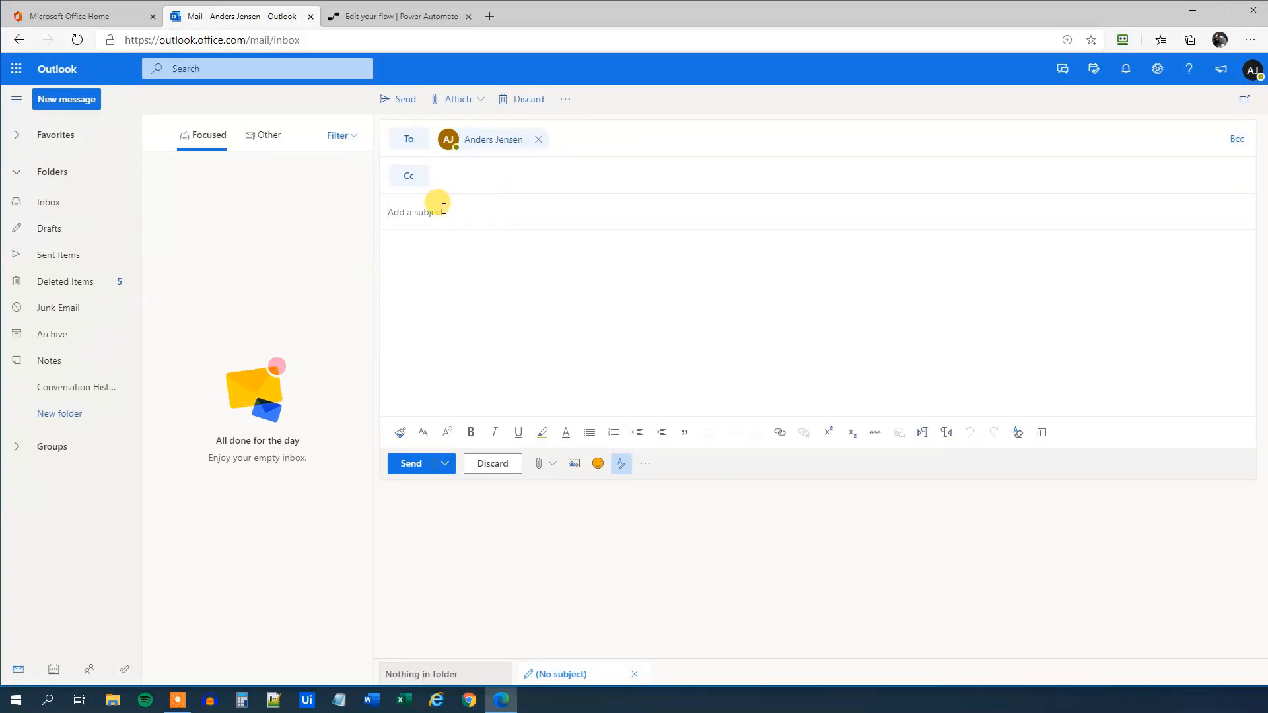
{"action": "type", "text": "Test"}
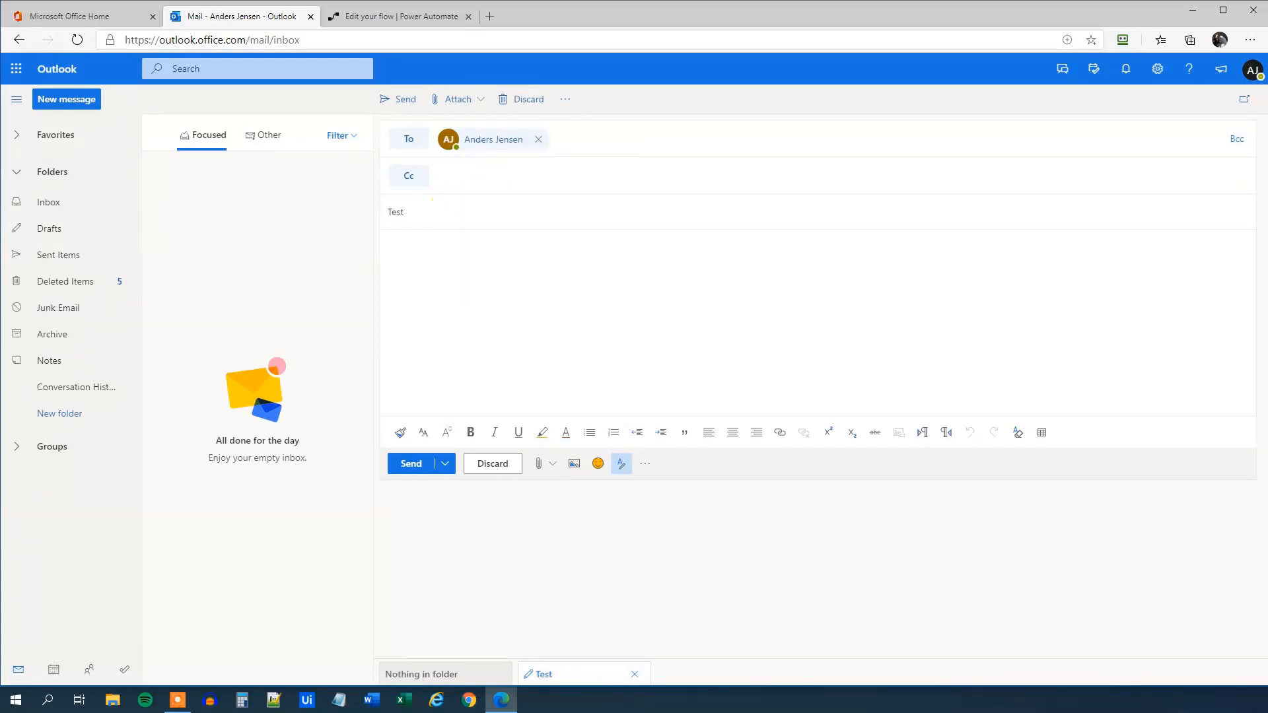
{"action": "left_click_drag", "start_coordinate": [495, 139], "coordinate": [478, 310]}
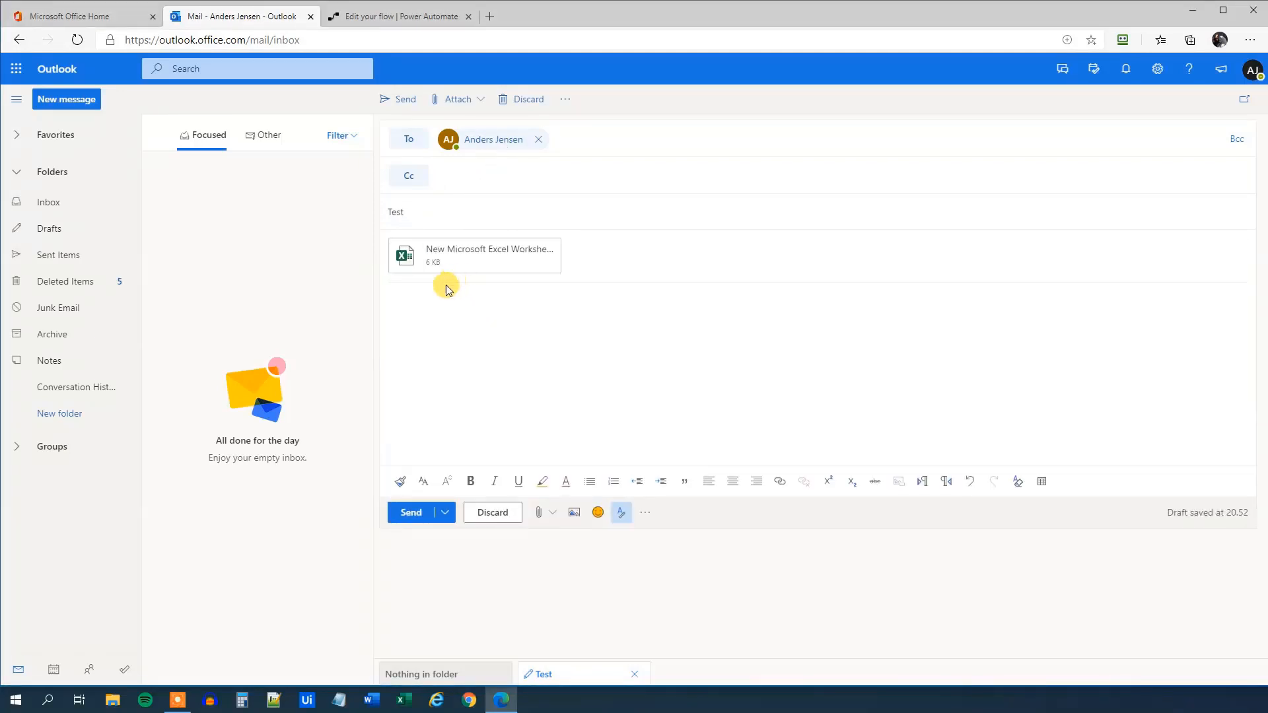
{"action": "left_click", "coordinate": [407, 513]}
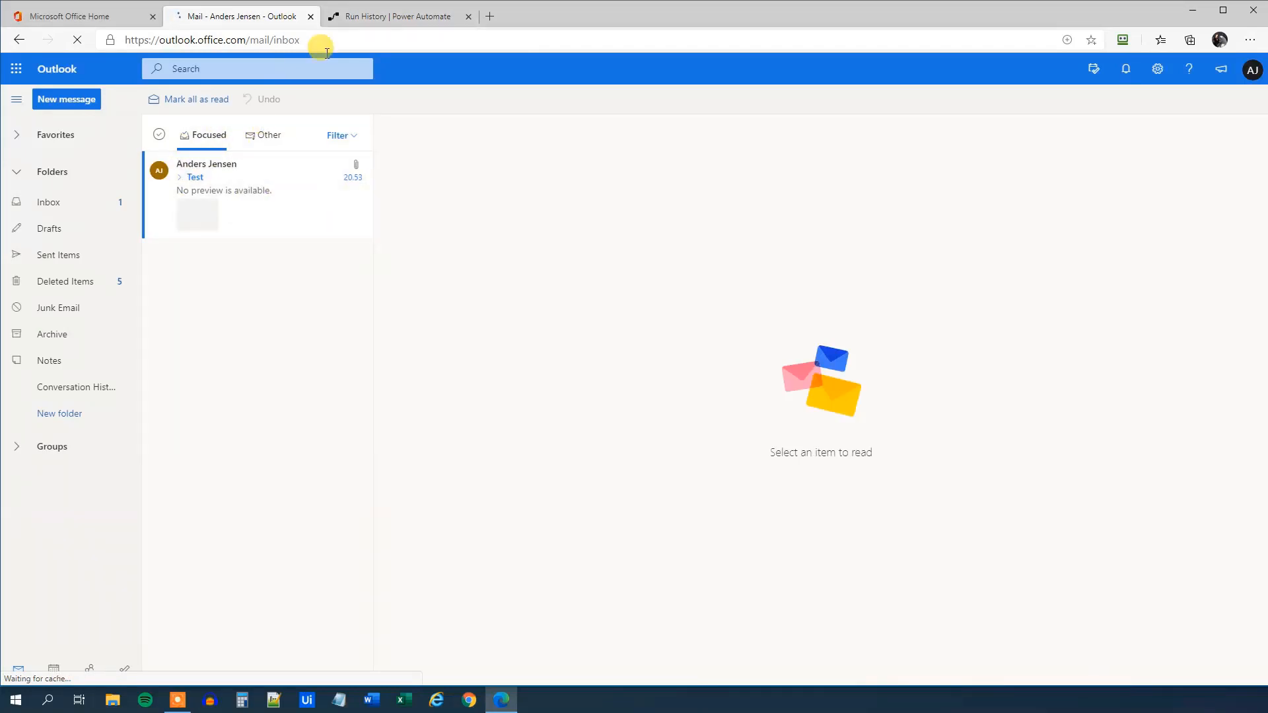
{"action": "left_click", "coordinate": [378, 16]}
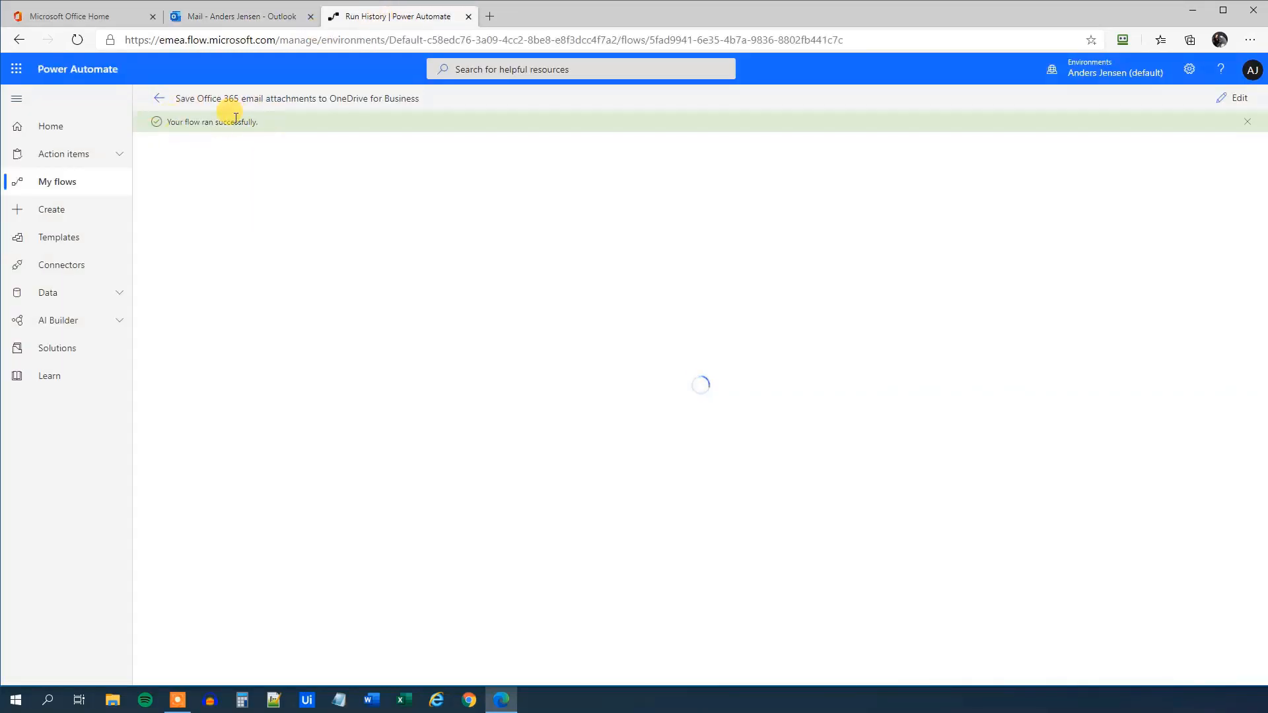
{"action": "left_click", "coordinate": [71, 15]}
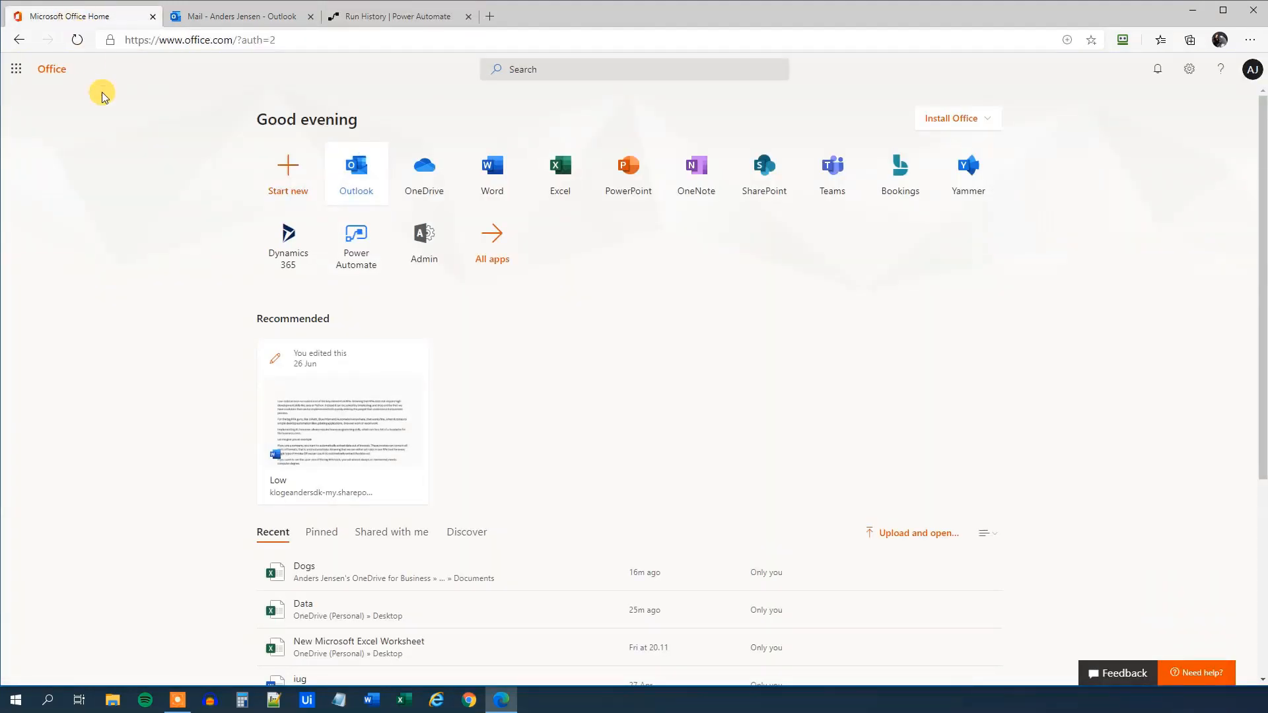
Open OneDrive from Office Home and go into the 'Email attachments from Power Automate' folder
{"action": "left_click", "coordinate": [424, 190]}
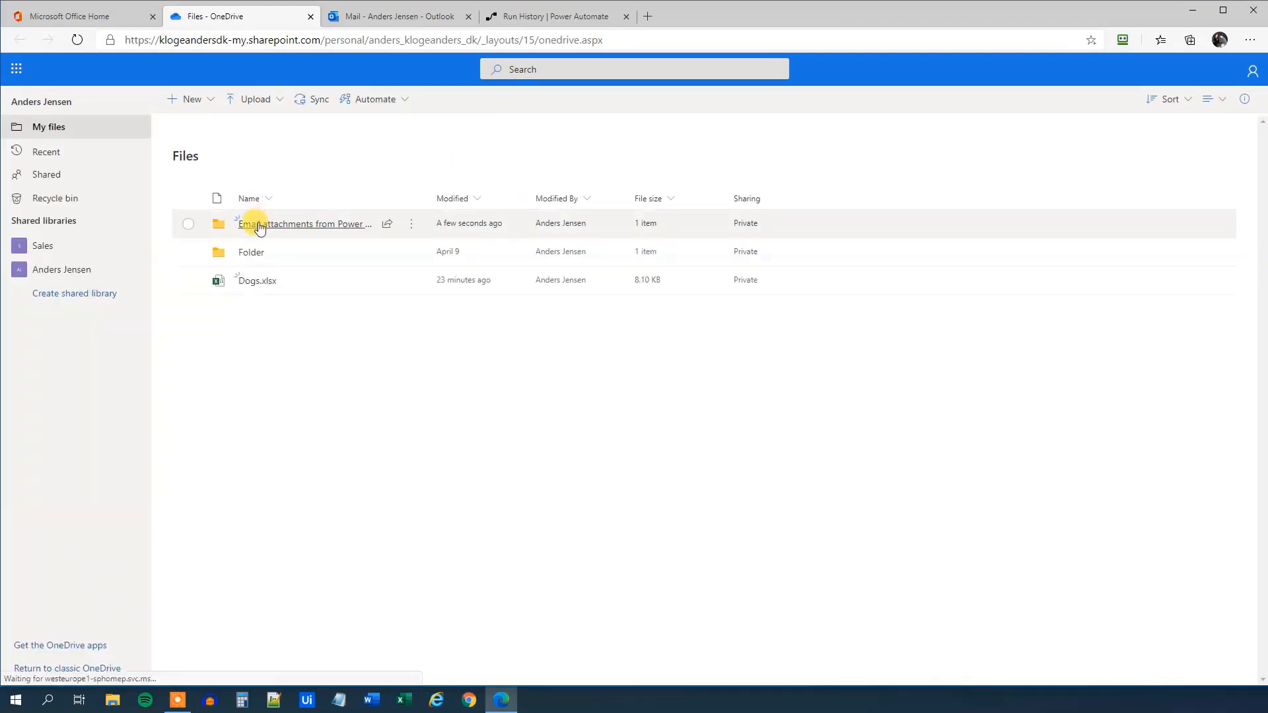
{"action": "left_click", "coordinate": [323, 225]}
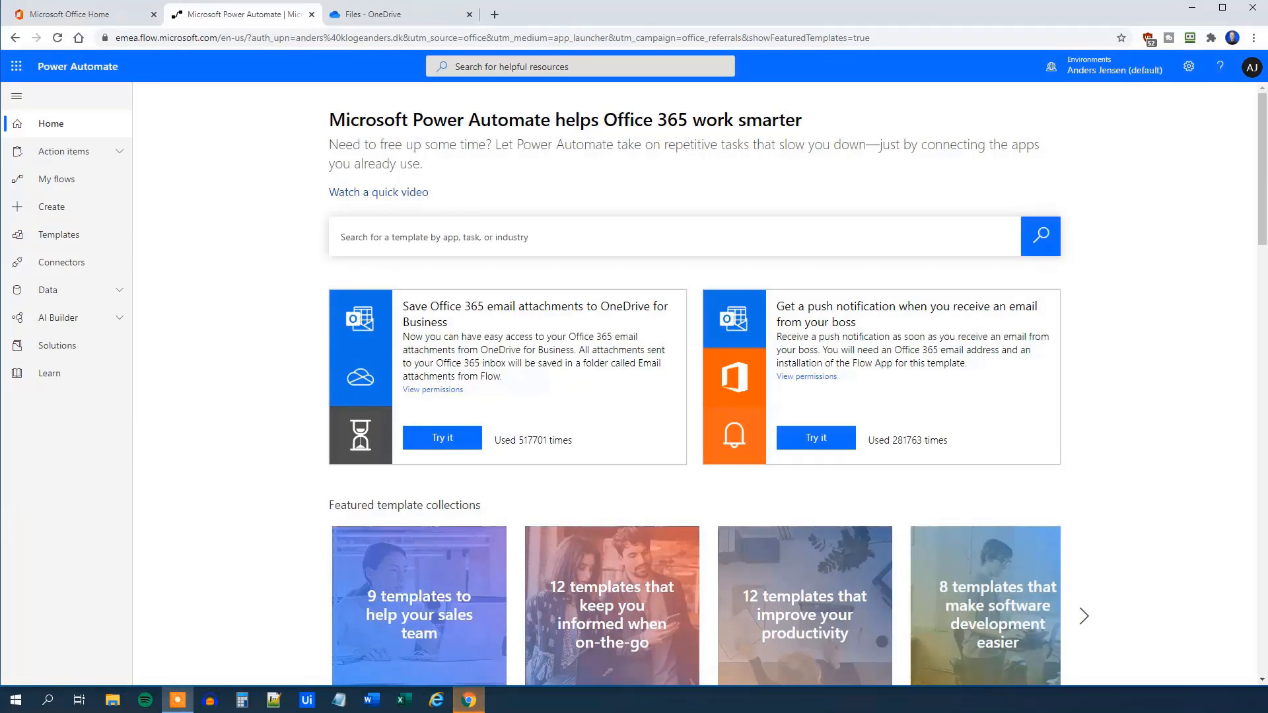
Return to the OneDrive Files list and open Dogs.xlsx in Excel for the web
{"action": "left_click", "coordinate": [414, 22]}
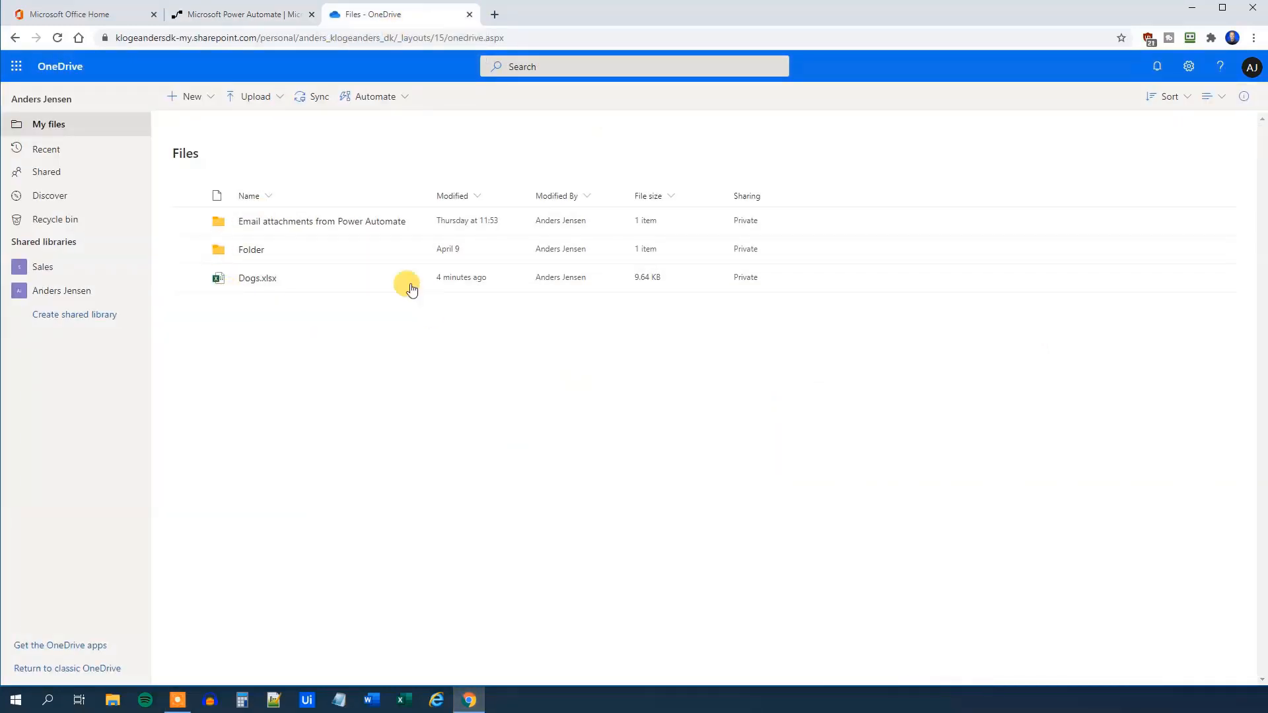
{"action": "left_click", "coordinate": [255, 280]}
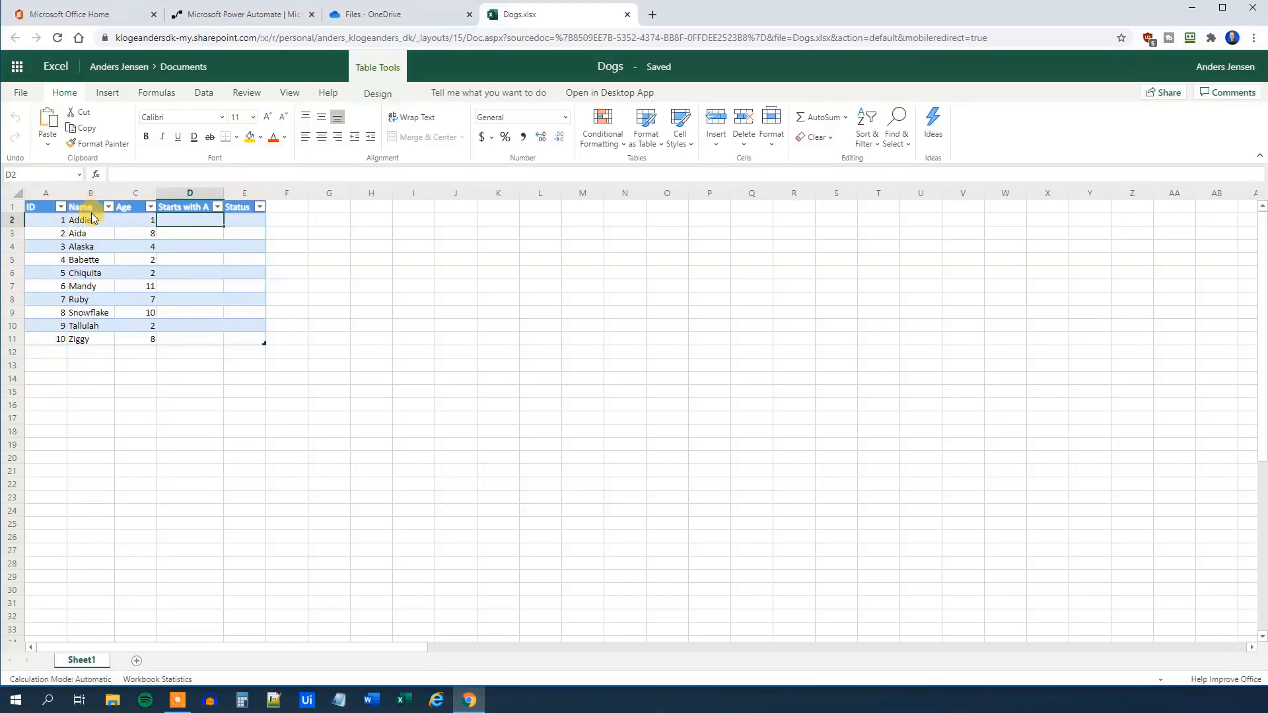
Review the dog names in column B and the ages in the Age column
{"action": "left_click", "coordinate": [83, 233]}
{"action": "left_click", "coordinate": [80, 246]}
{"action": "left_click", "coordinate": [82, 286]}
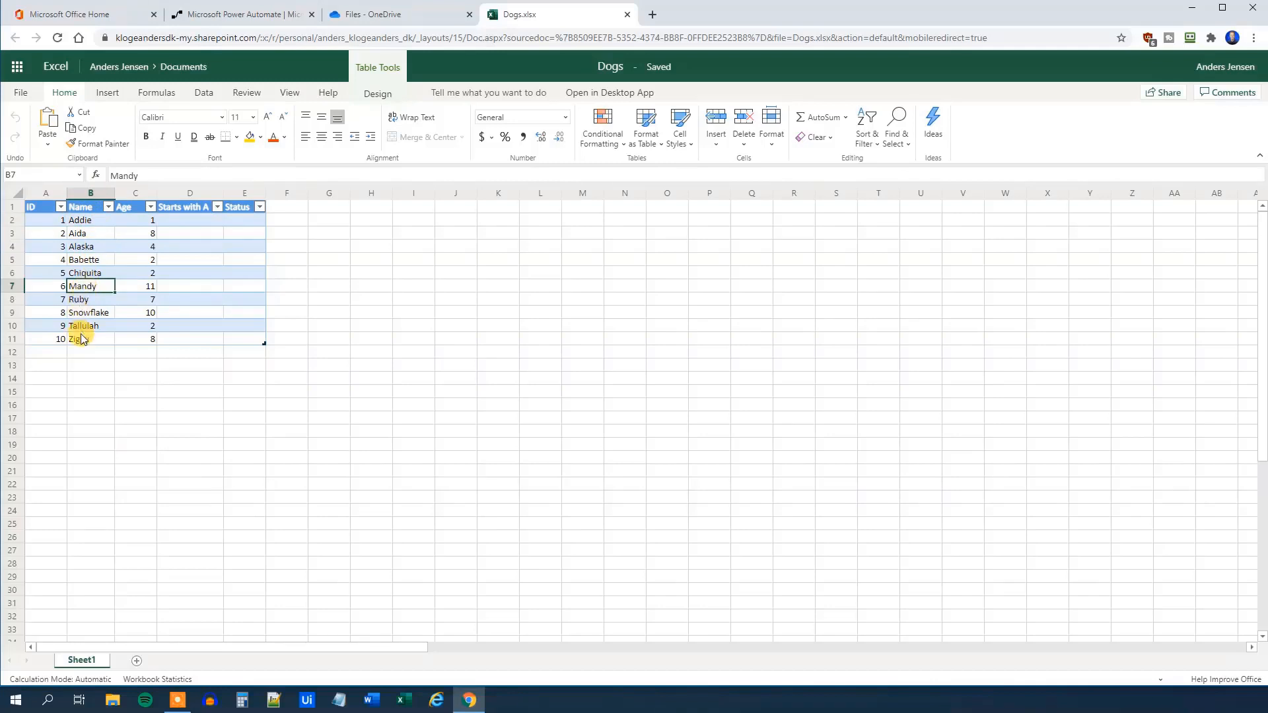
{"action": "left_click", "coordinate": [85, 380]}
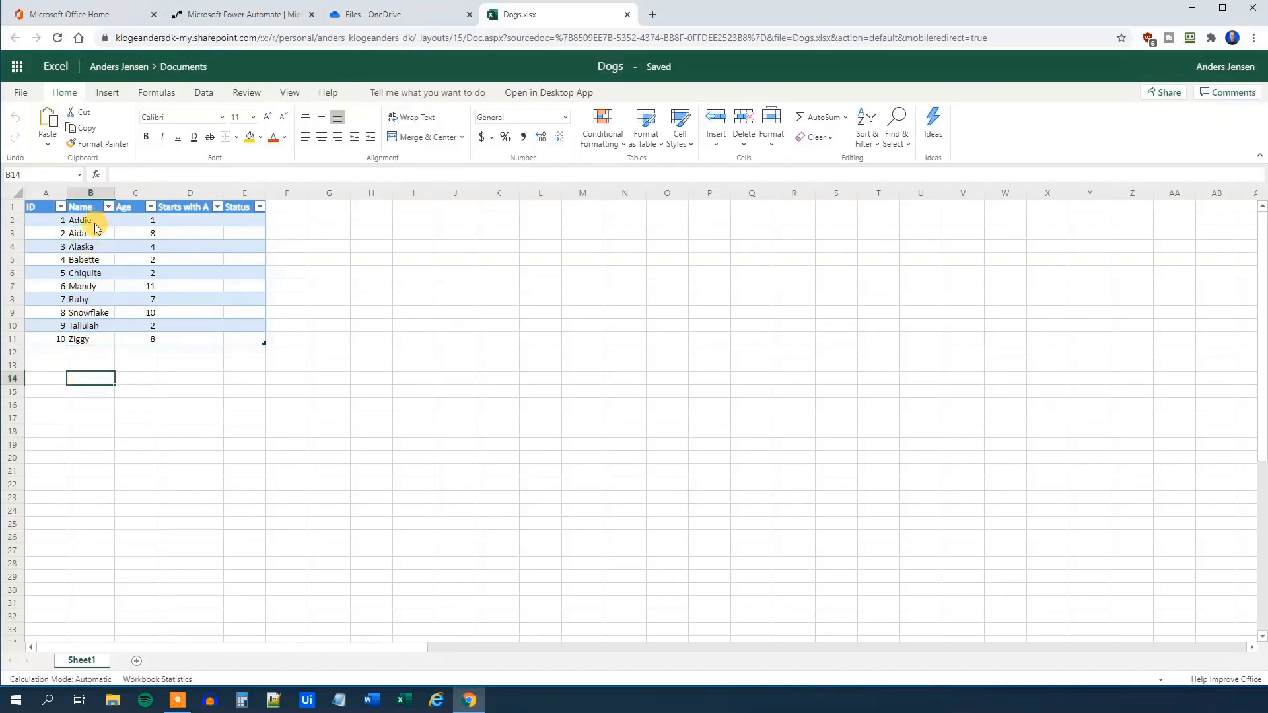
{"action": "left_click", "coordinate": [136, 394]}
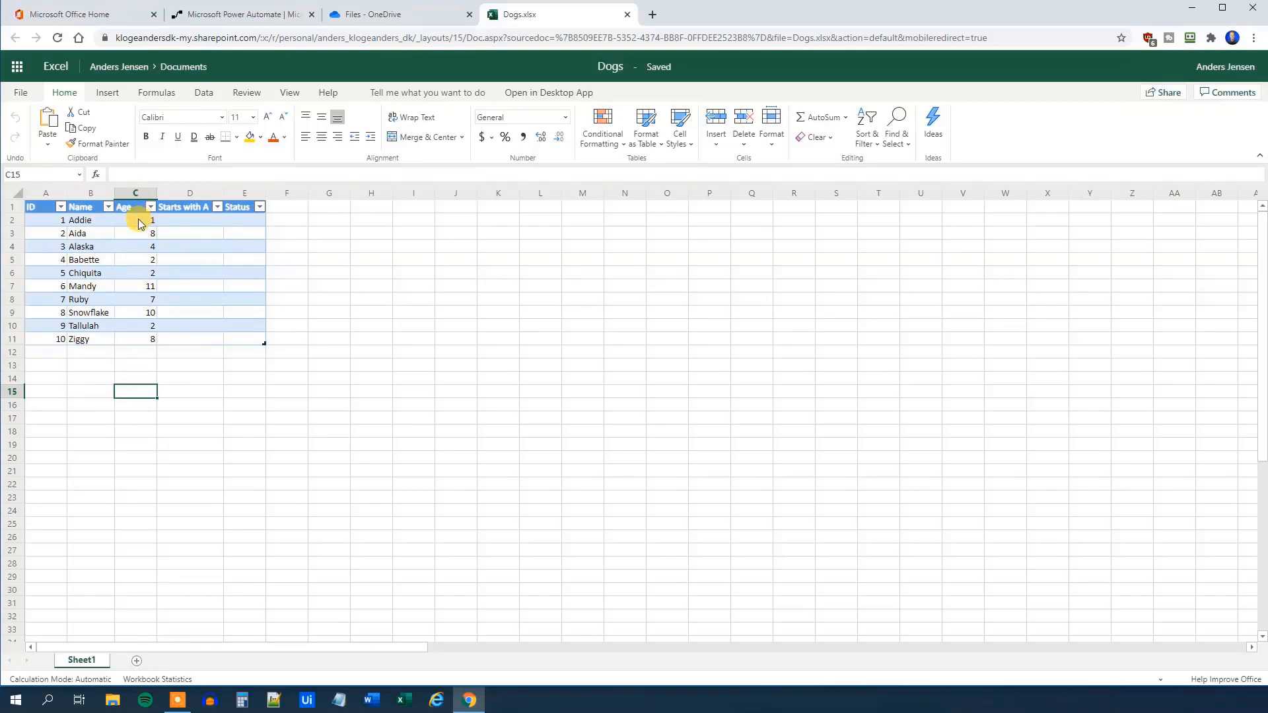
Check the empty Starts with A and Status columns, then close Dogs.xlsx
{"action": "left_click", "coordinate": [170, 261]}
{"action": "left_click", "coordinate": [176, 220]}
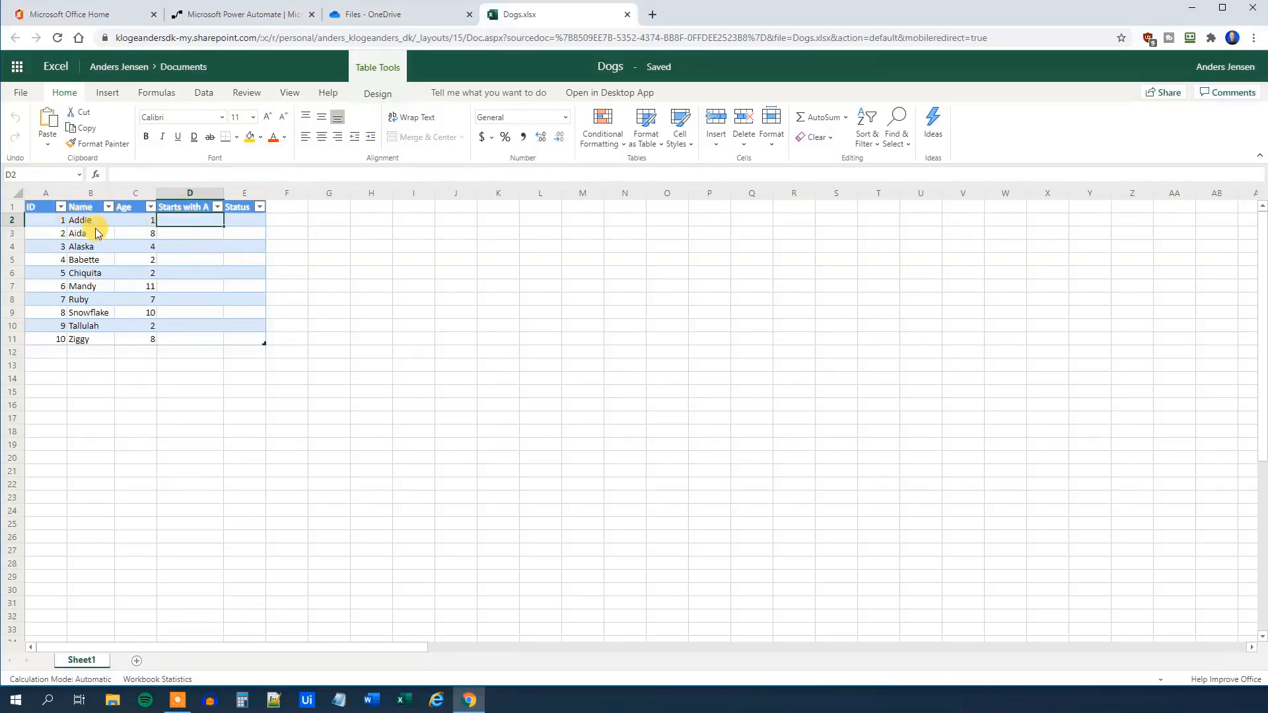
{"action": "left_click", "coordinate": [175, 235]}
{"action": "left_click", "coordinate": [181, 248]}
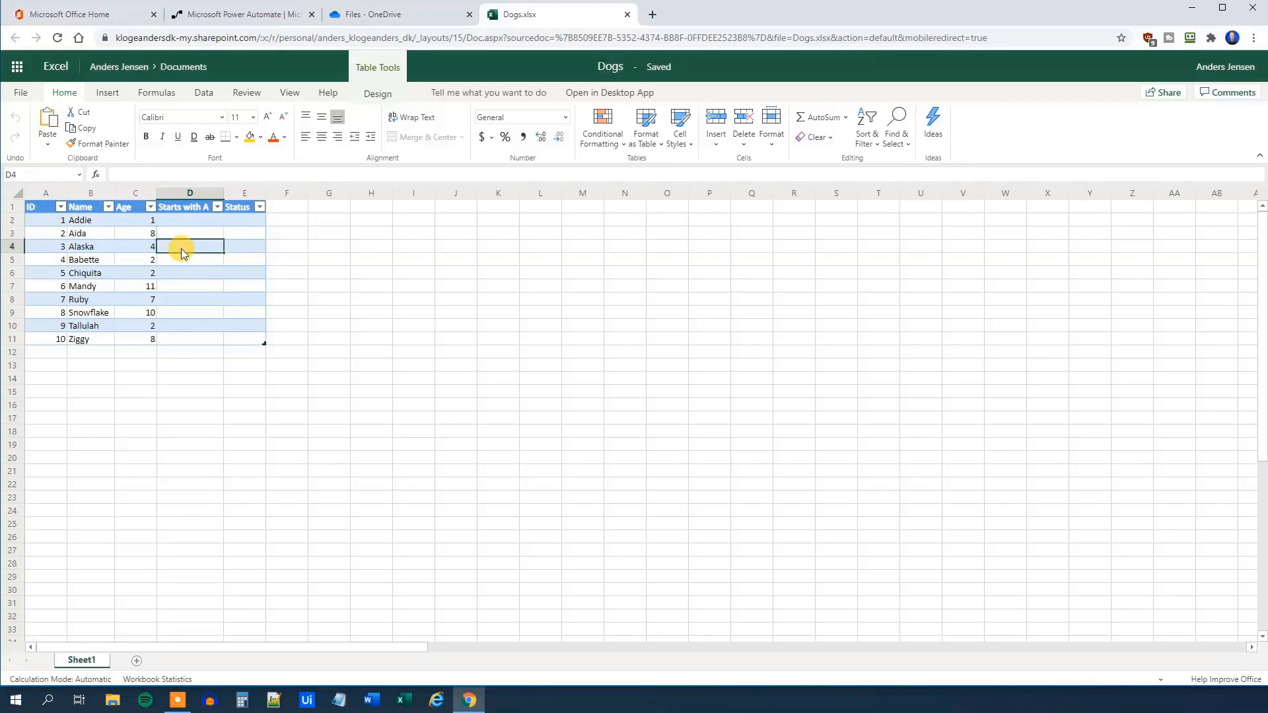
{"action": "left_click", "coordinate": [177, 263]}
{"action": "left_click", "coordinate": [173, 274]}
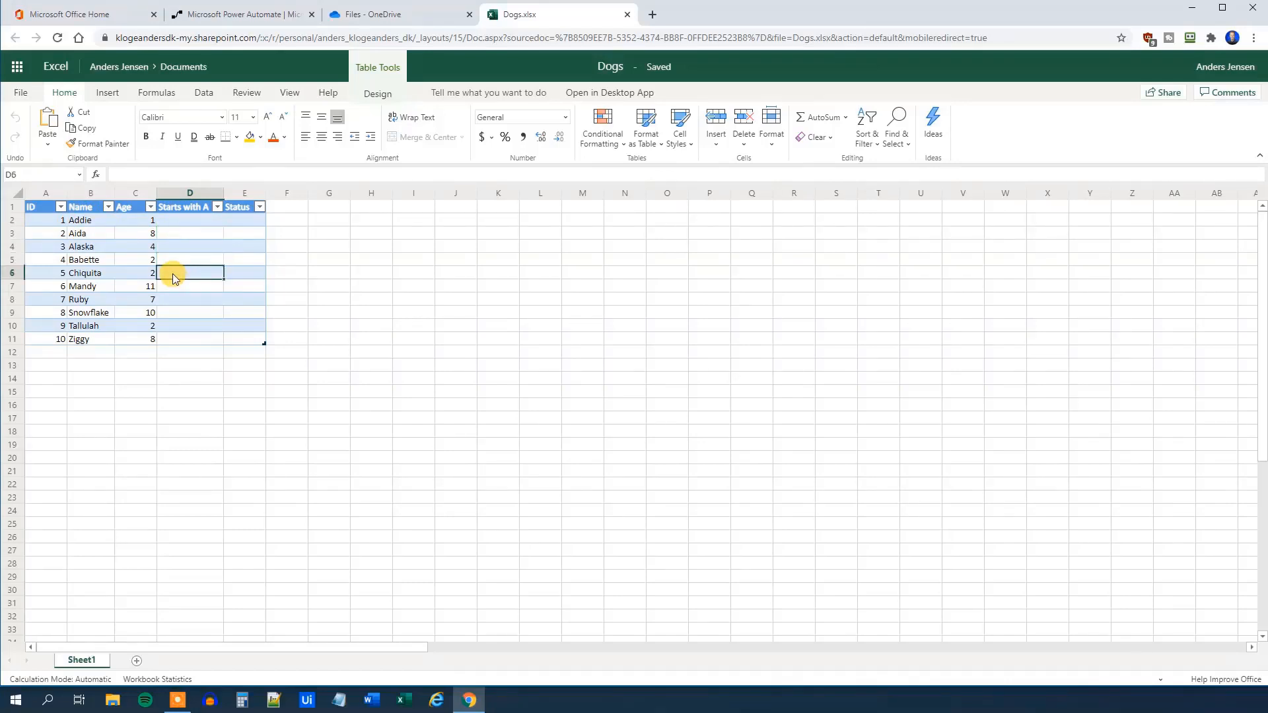
{"action": "left_click", "coordinate": [243, 223]}
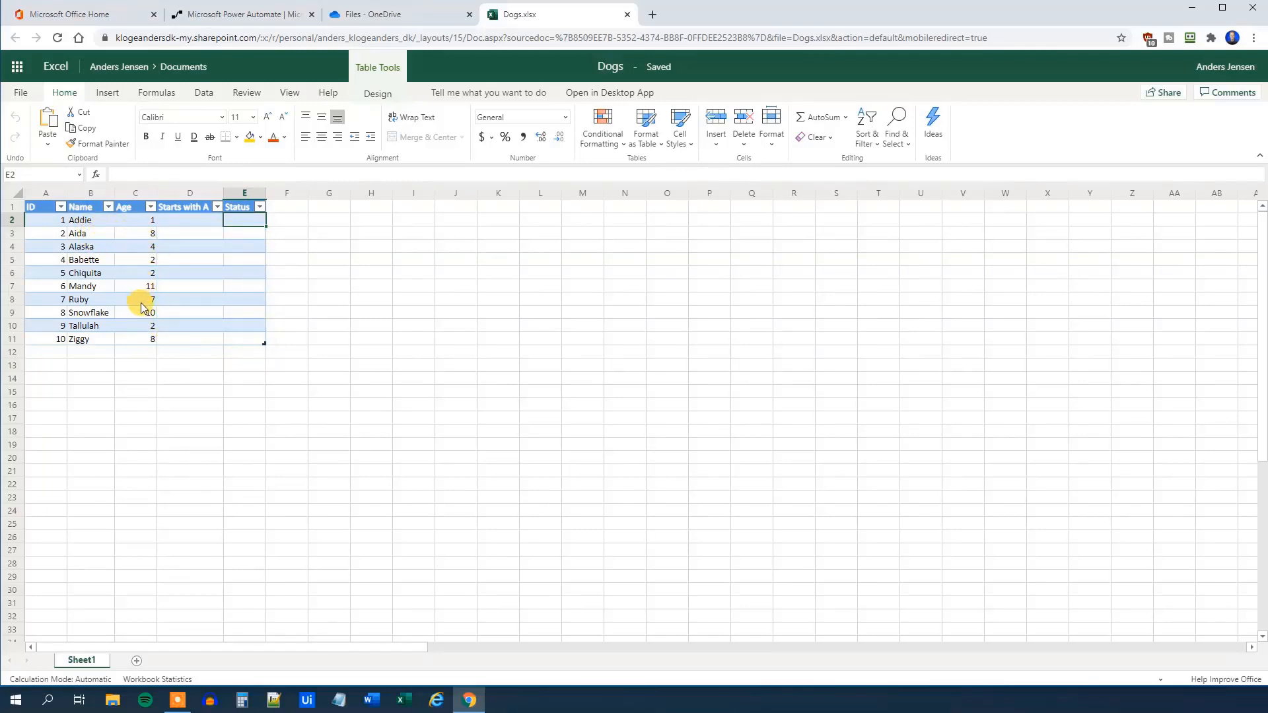
{"action": "left_click", "coordinate": [244, 236]}
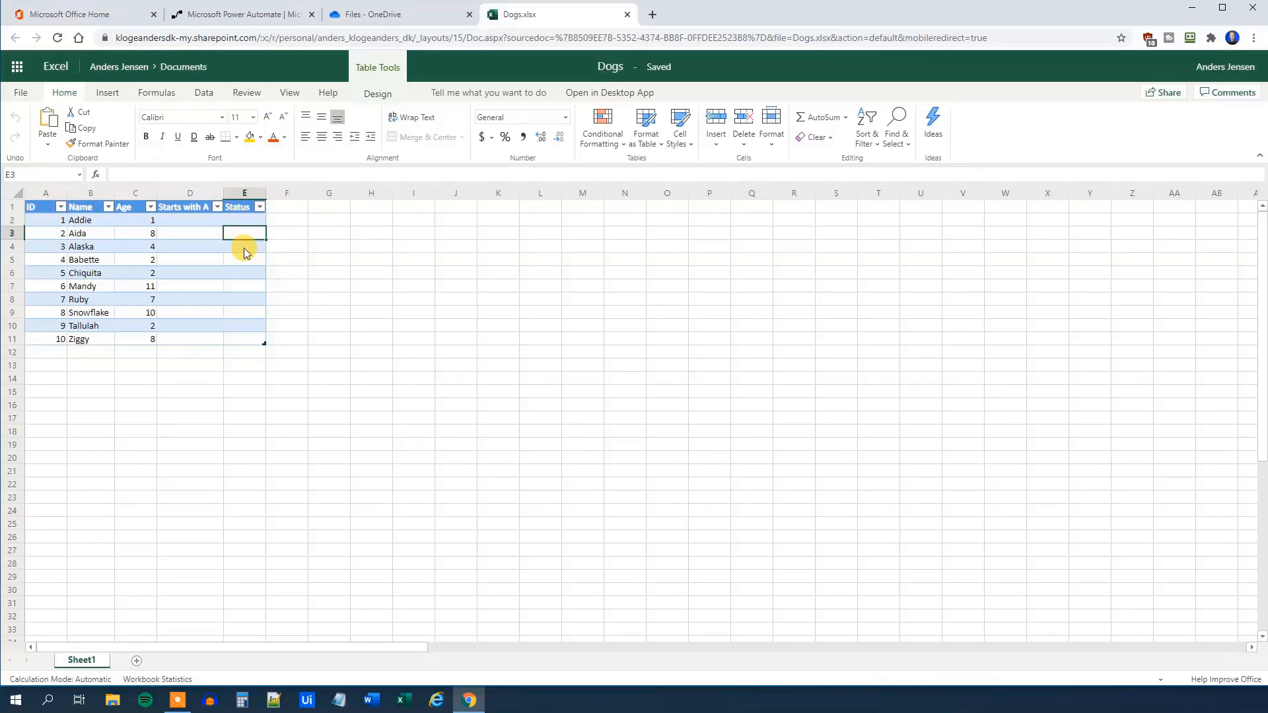
{"action": "left_click", "coordinate": [244, 248]}
{"action": "left_click", "coordinate": [244, 277]}
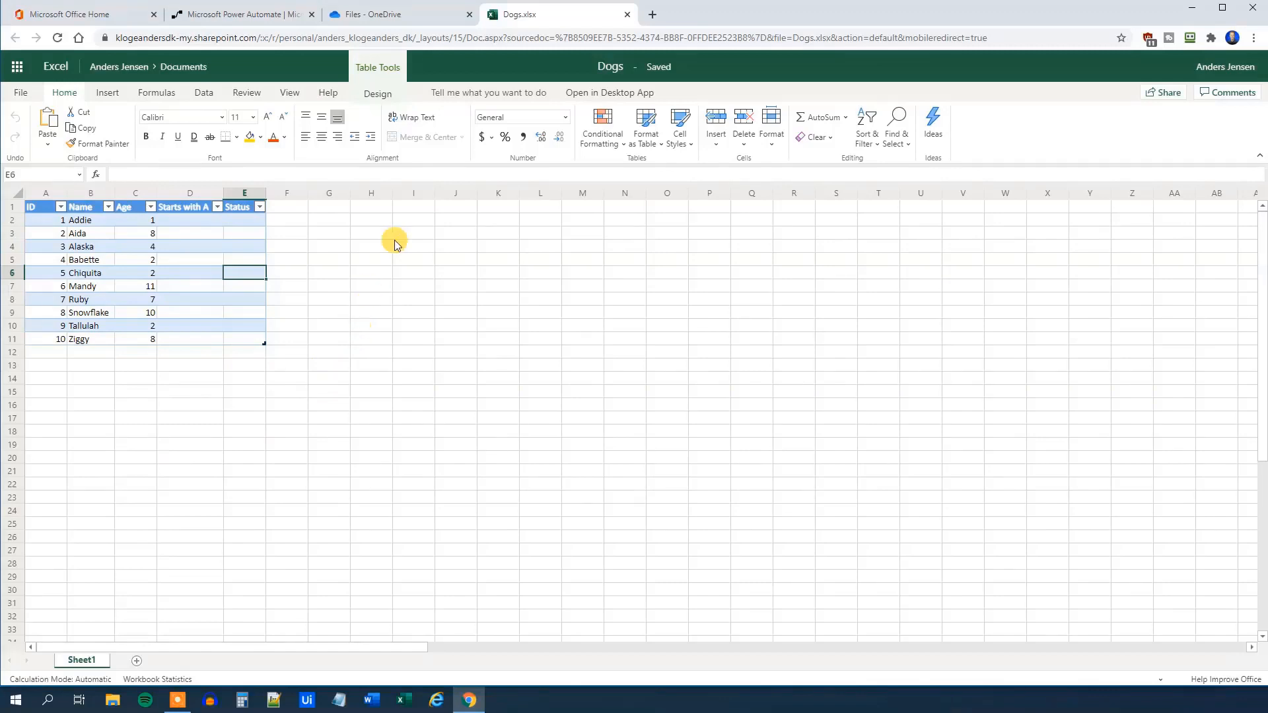
{"action": "left_click", "coordinate": [628, 14]}
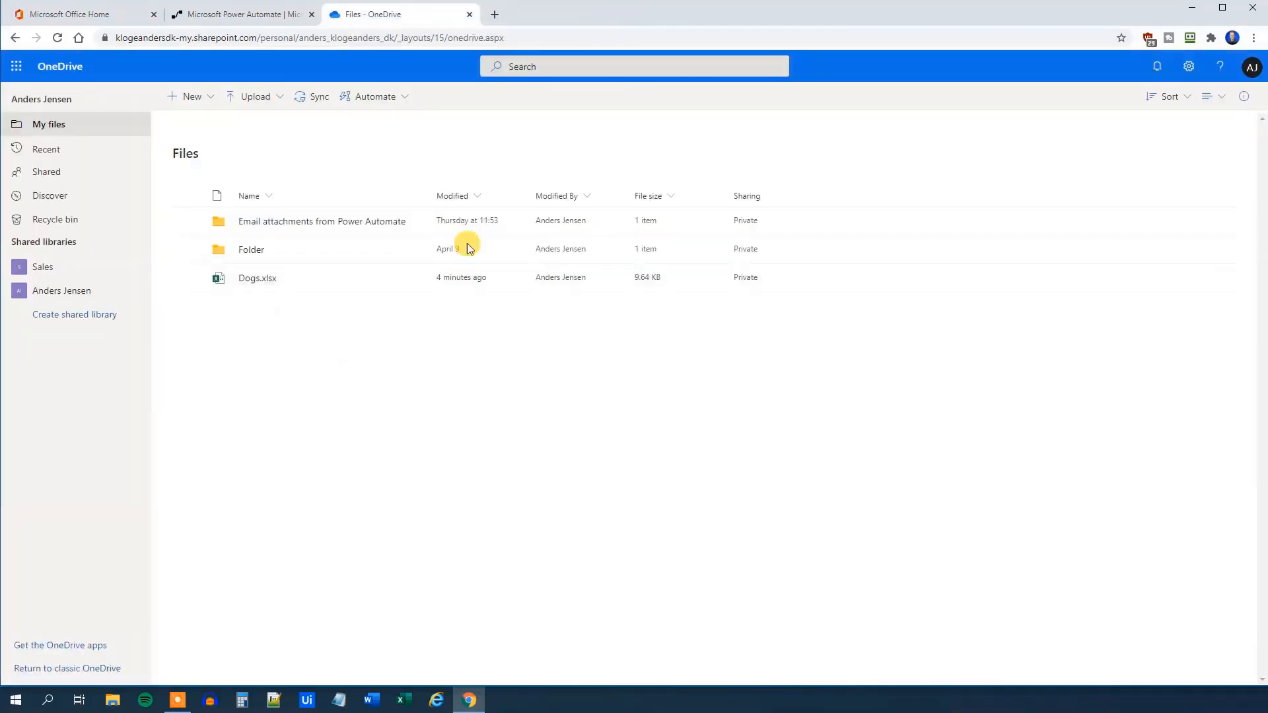
Switch to Power Automate and go to the Create page
{"action": "left_click", "coordinate": [218, 16]}
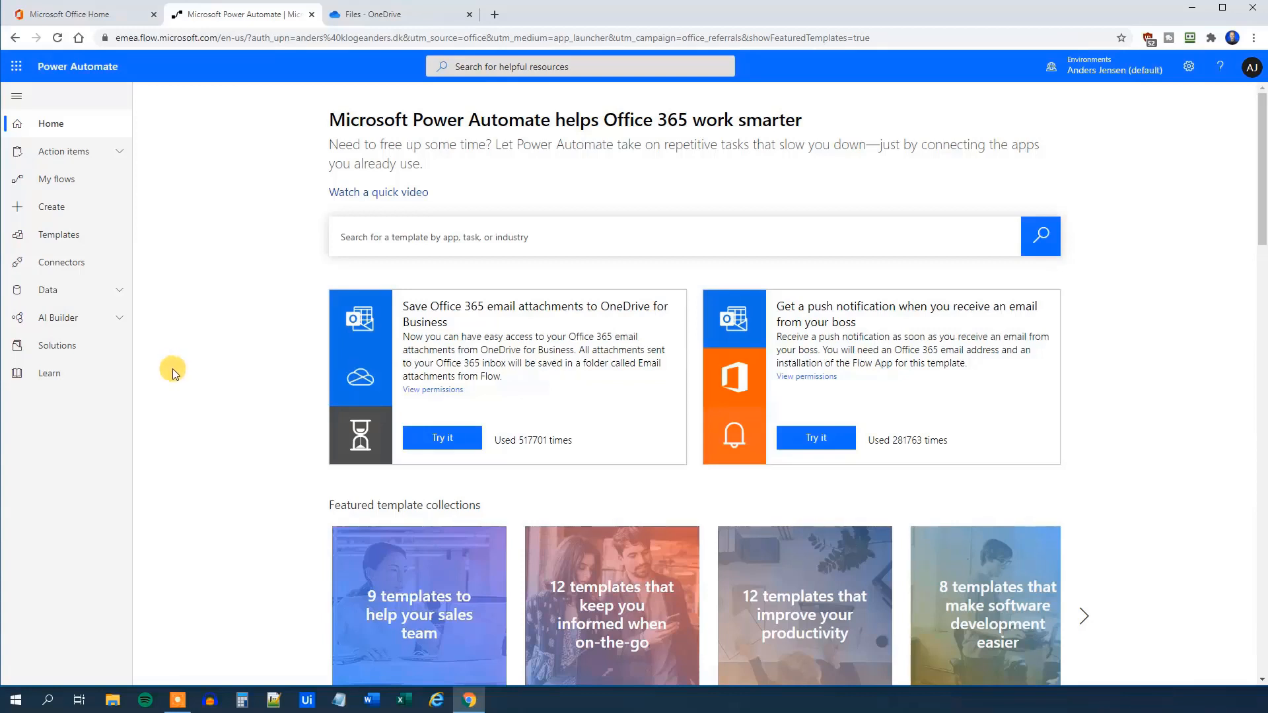
{"action": "left_click", "coordinate": [69, 209]}
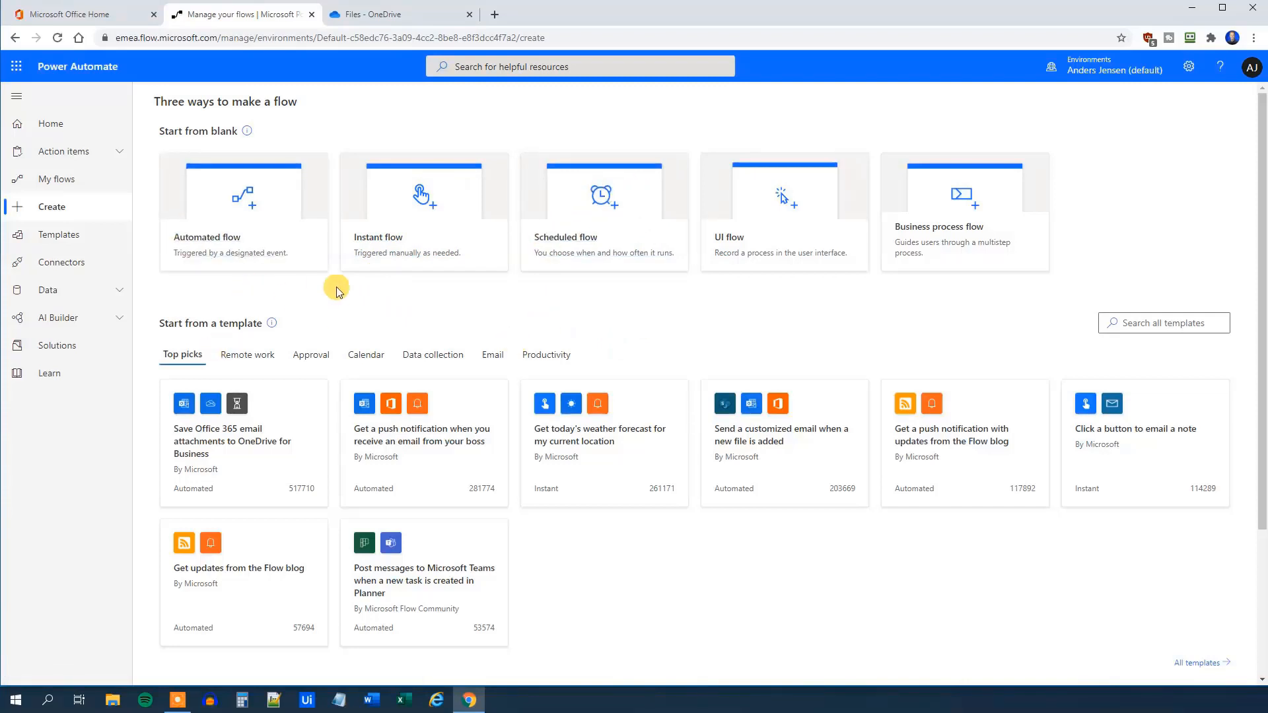
Create an instant flow named DogsAutomation using the Manually trigger a flow trigger
{"action": "left_click", "coordinate": [399, 216]}
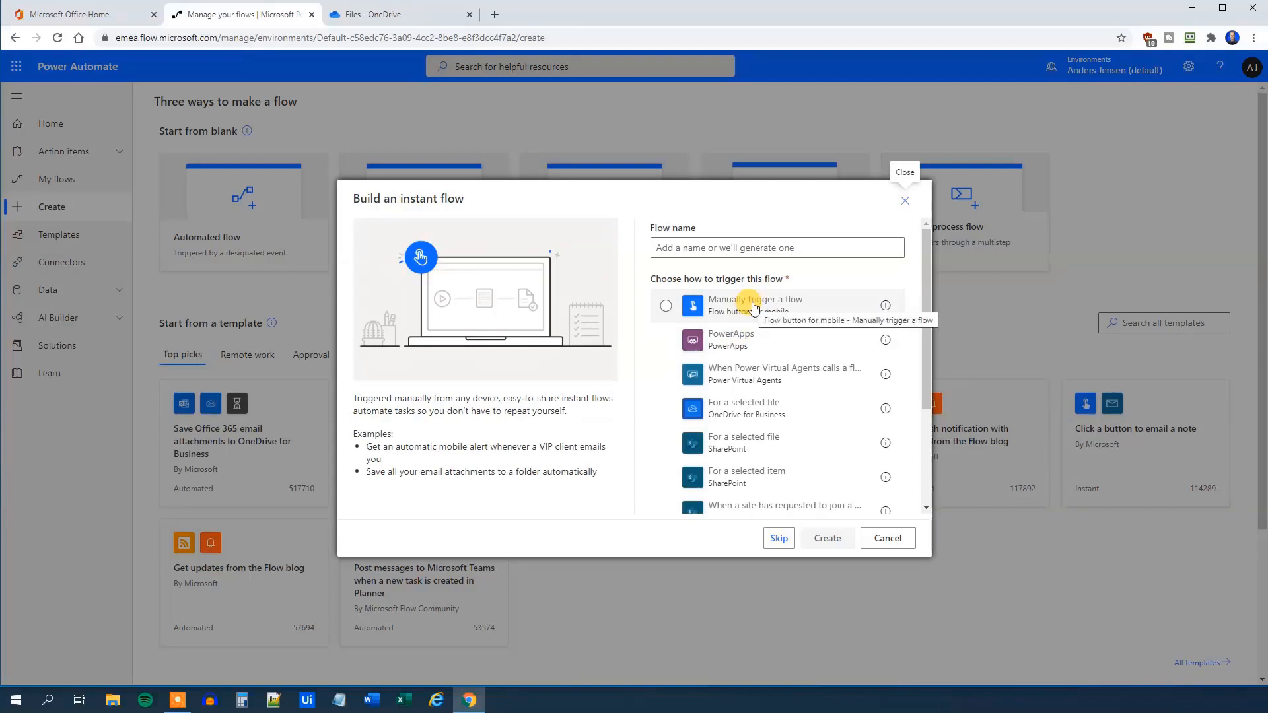
{"action": "left_click", "coordinate": [719, 248]}
{"action": "type", "text": "DogsAutomation"}
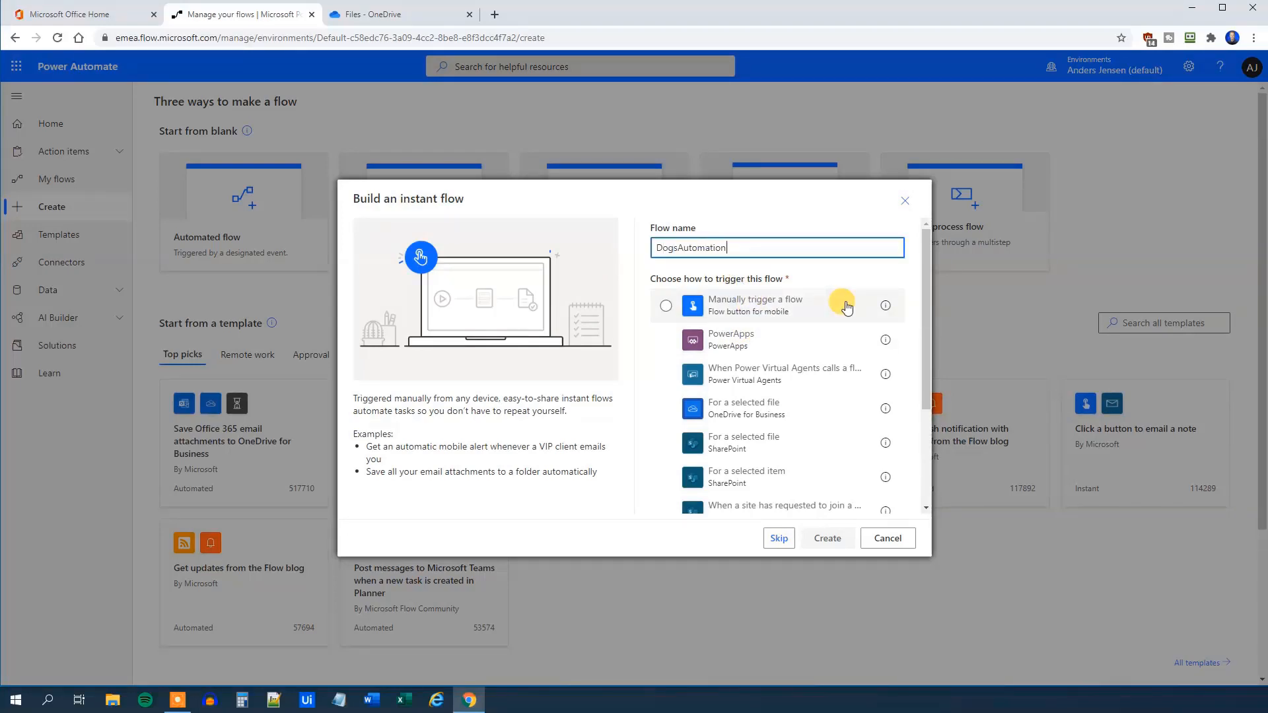
{"action": "left_click", "coordinate": [848, 308]}
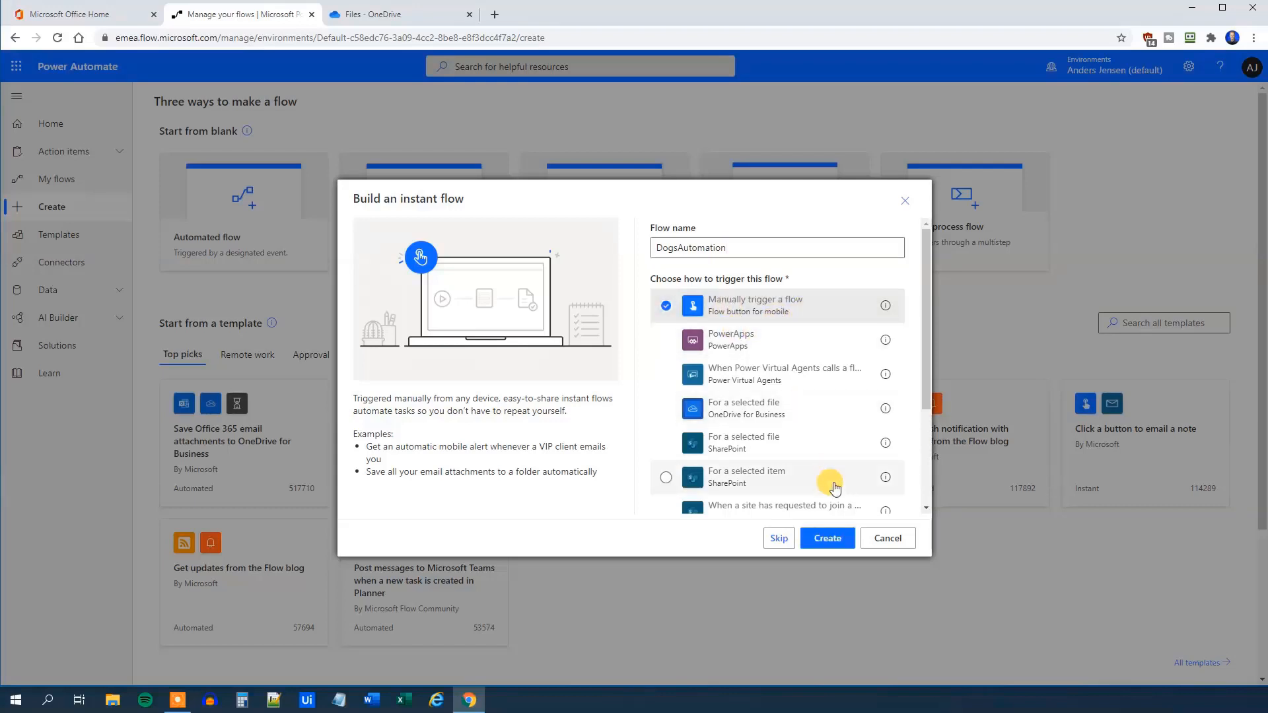
{"action": "left_click", "coordinate": [834, 540]}
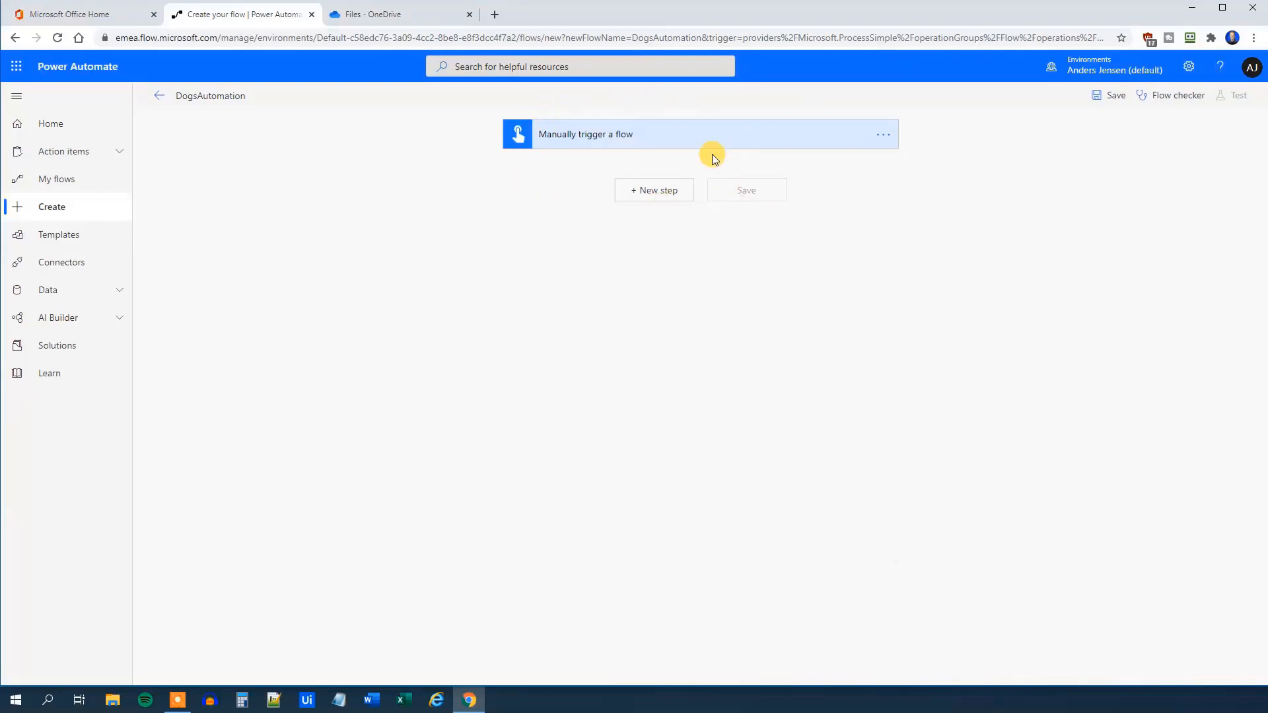
Add the Excel Online (Business) List rows present in a table action after the trigger
{"action": "left_click", "coordinate": [644, 190]}
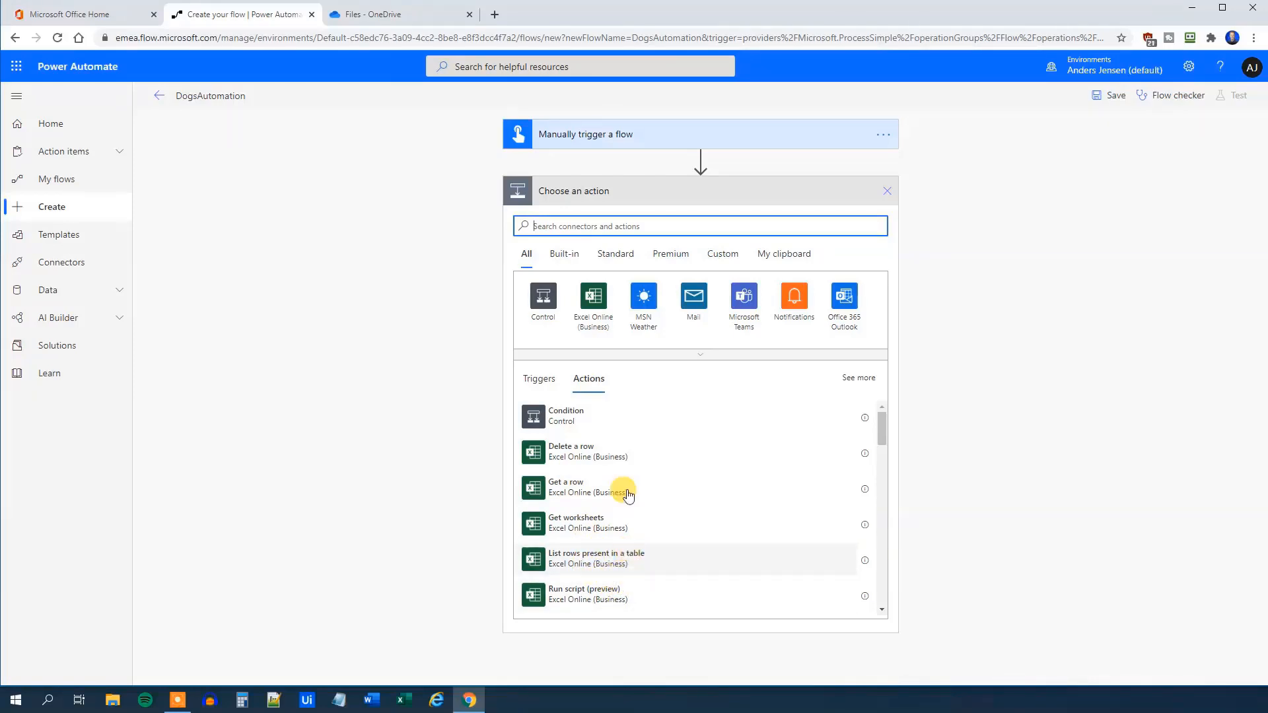
{"action": "type", "text": "lits"}
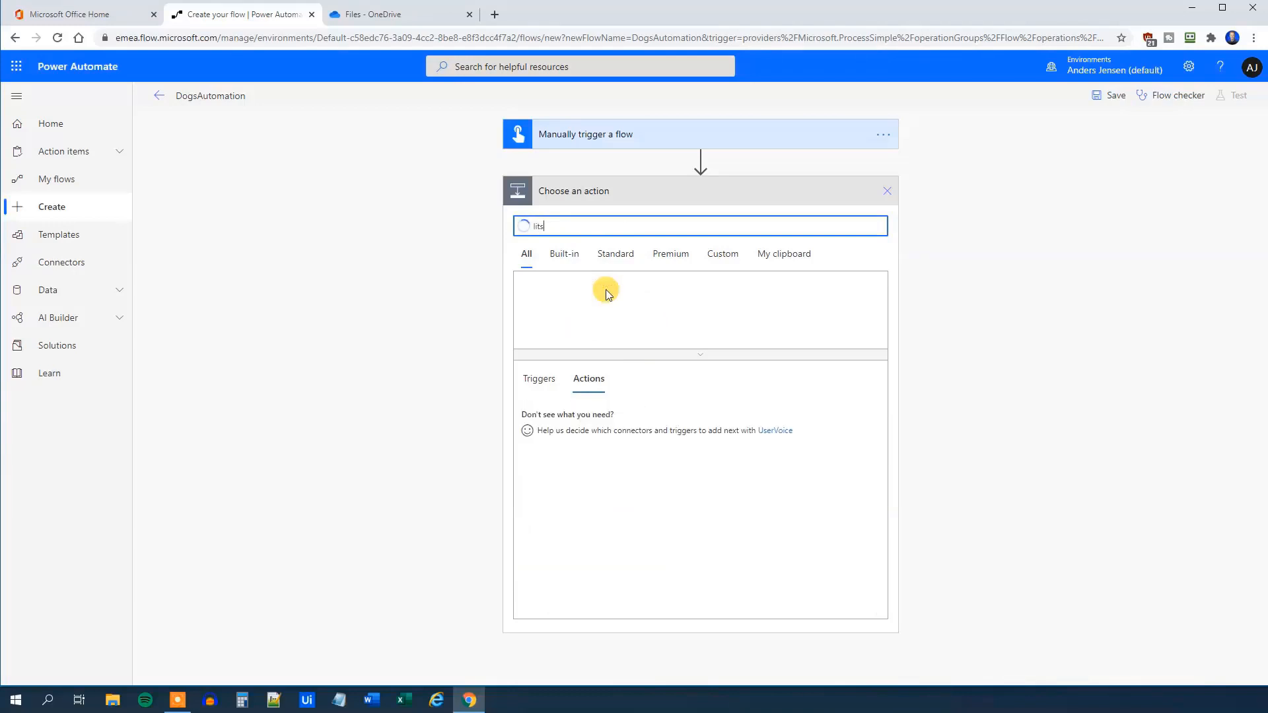
{"action": "key", "text": "BackSpace"}
{"action": "key", "text": "BackSpace"}
{"action": "type", "text": "st rows "}
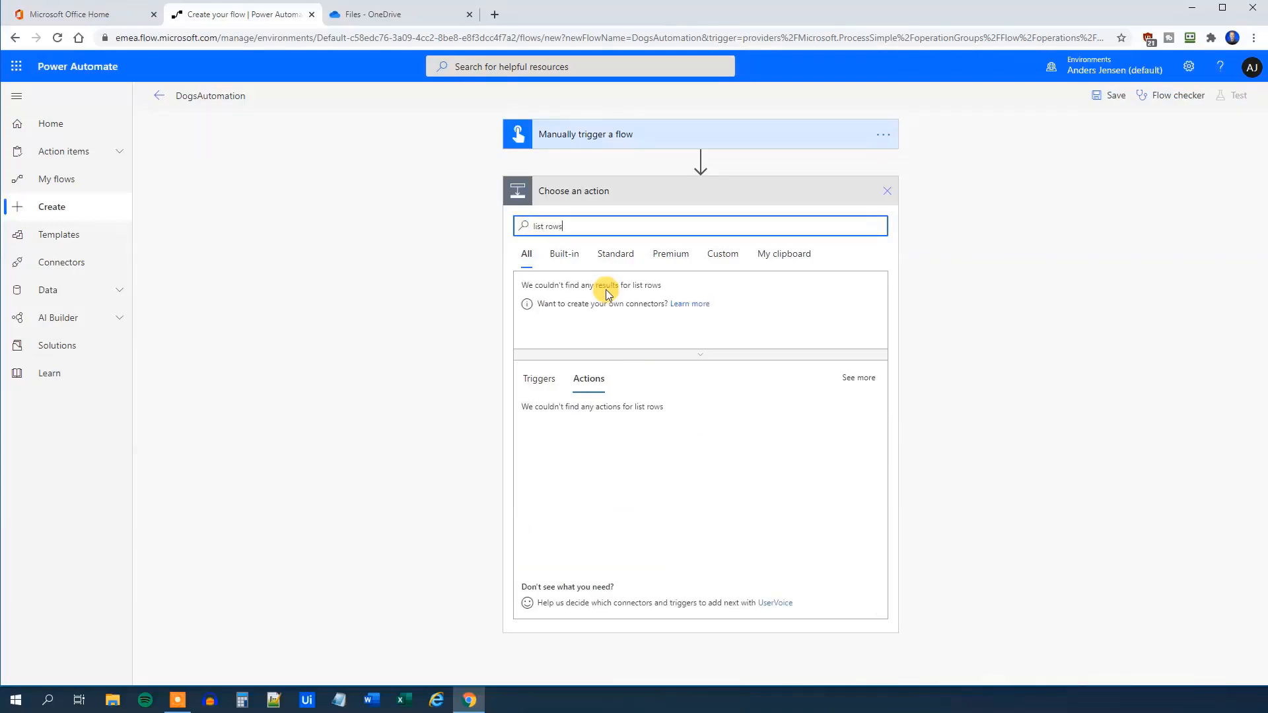
{"action": "type", "text": "present"}
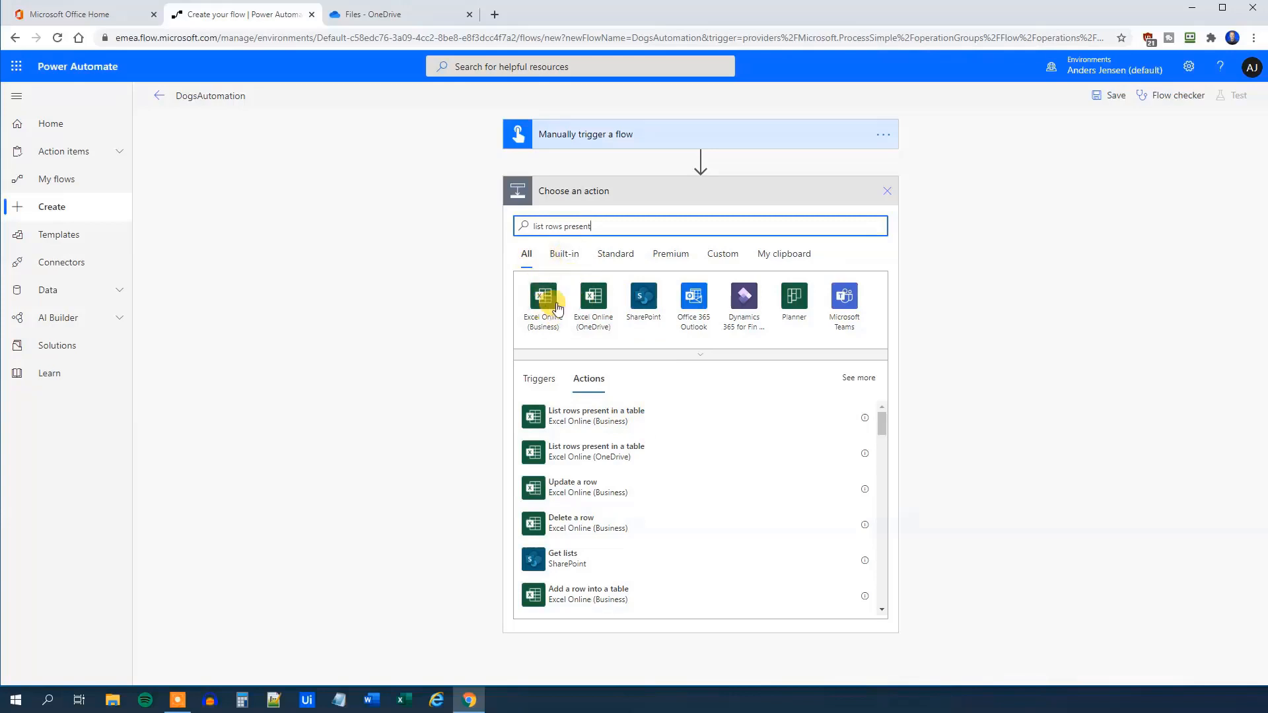
{"action": "left_click", "coordinate": [620, 414]}
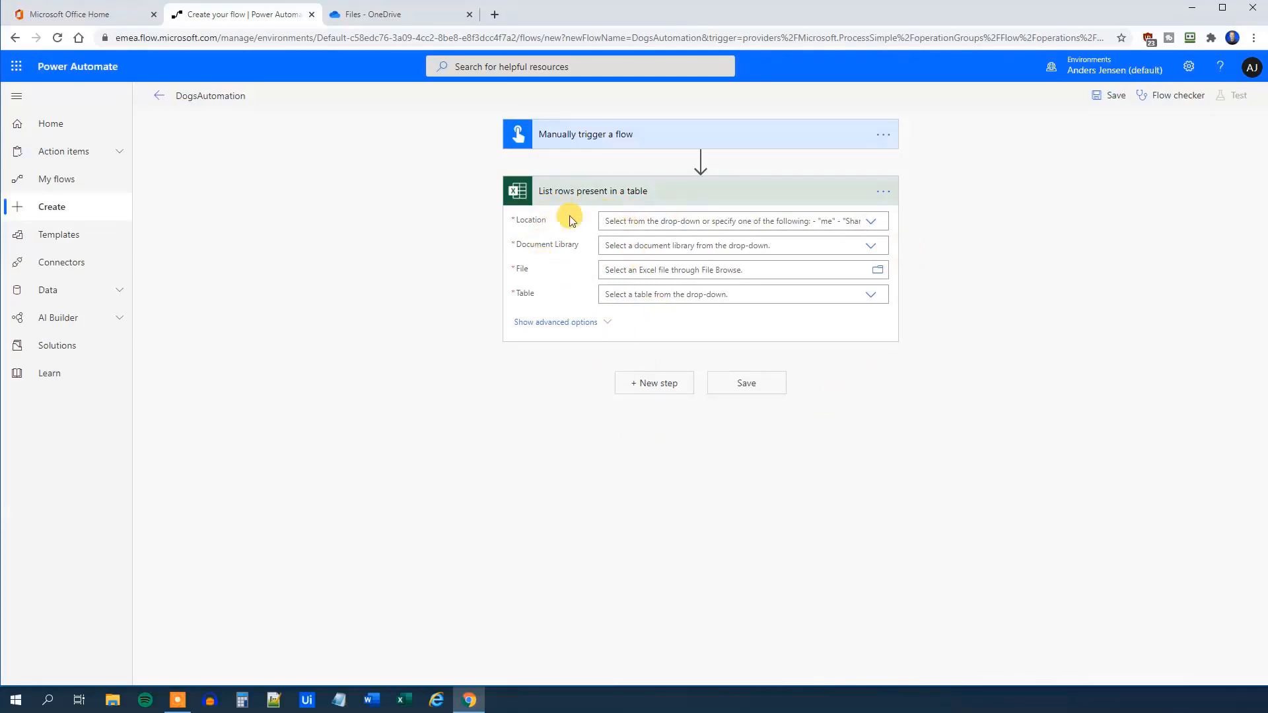
Set the location to OneDrive for Business, library OneDrive, and file Dogs.xlsx
{"action": "left_click", "coordinate": [872, 222]}
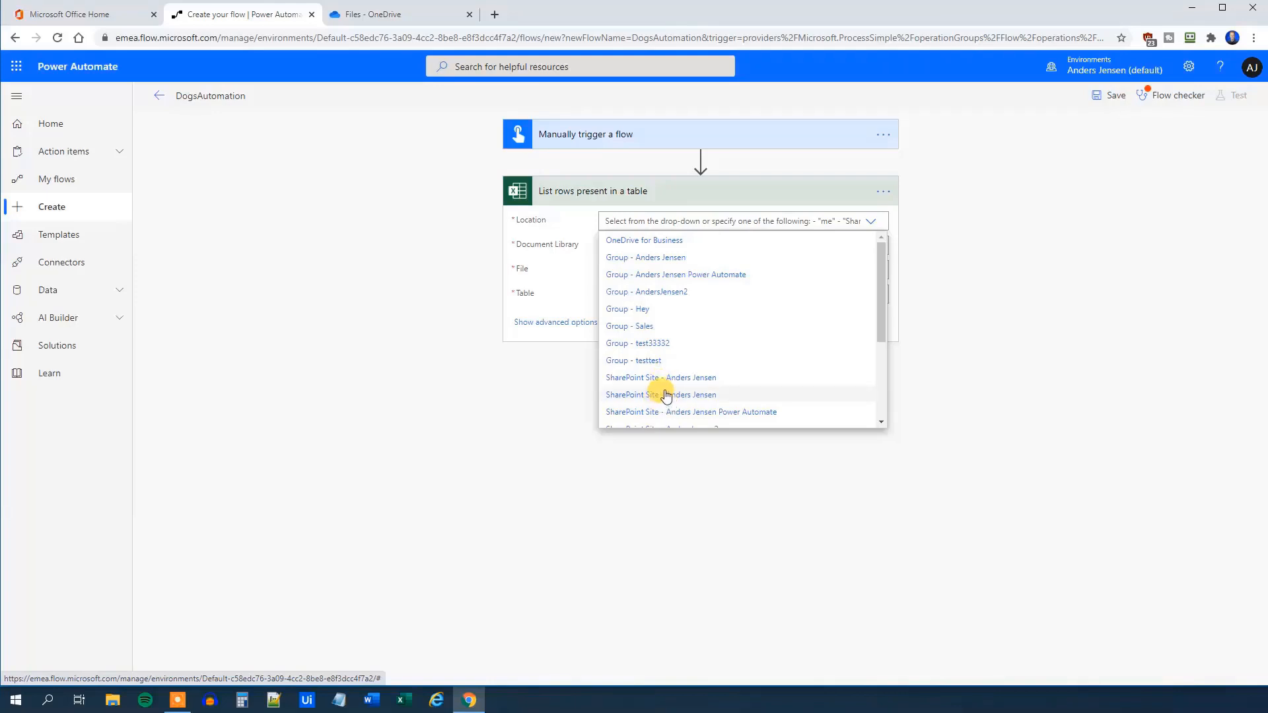
{"action": "left_click", "coordinate": [646, 240]}
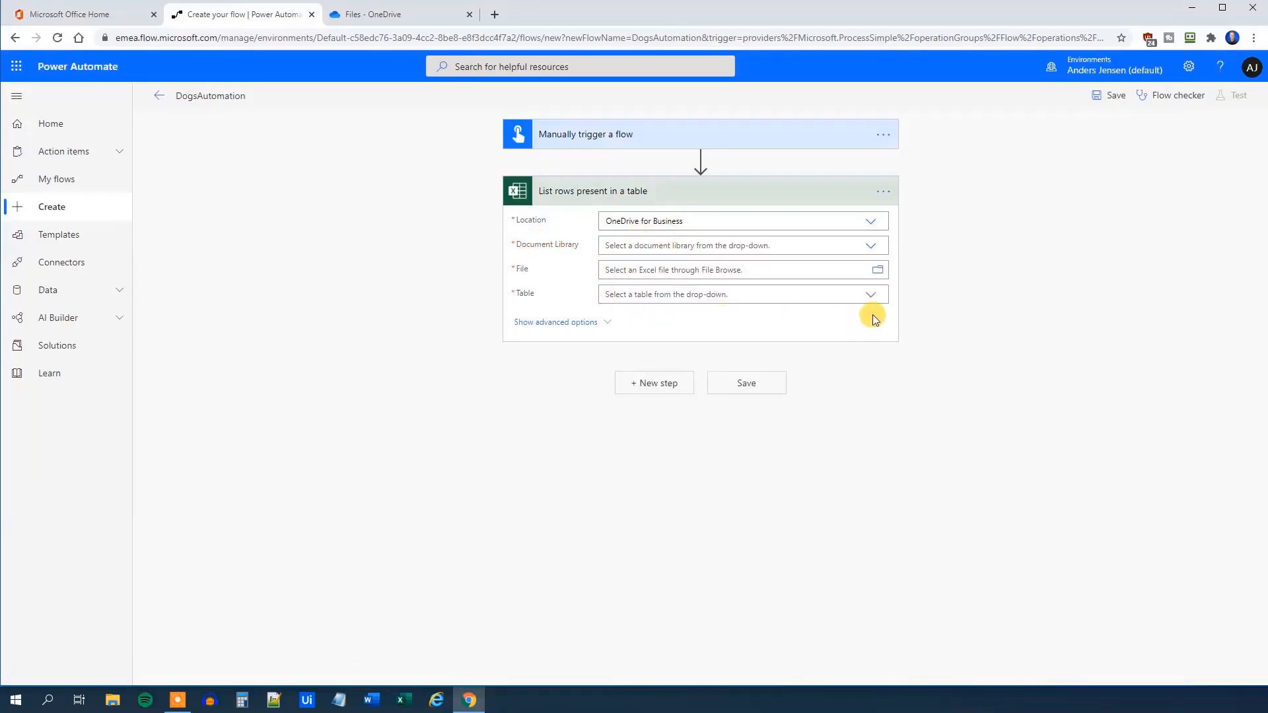
{"action": "left_click", "coordinate": [874, 249]}
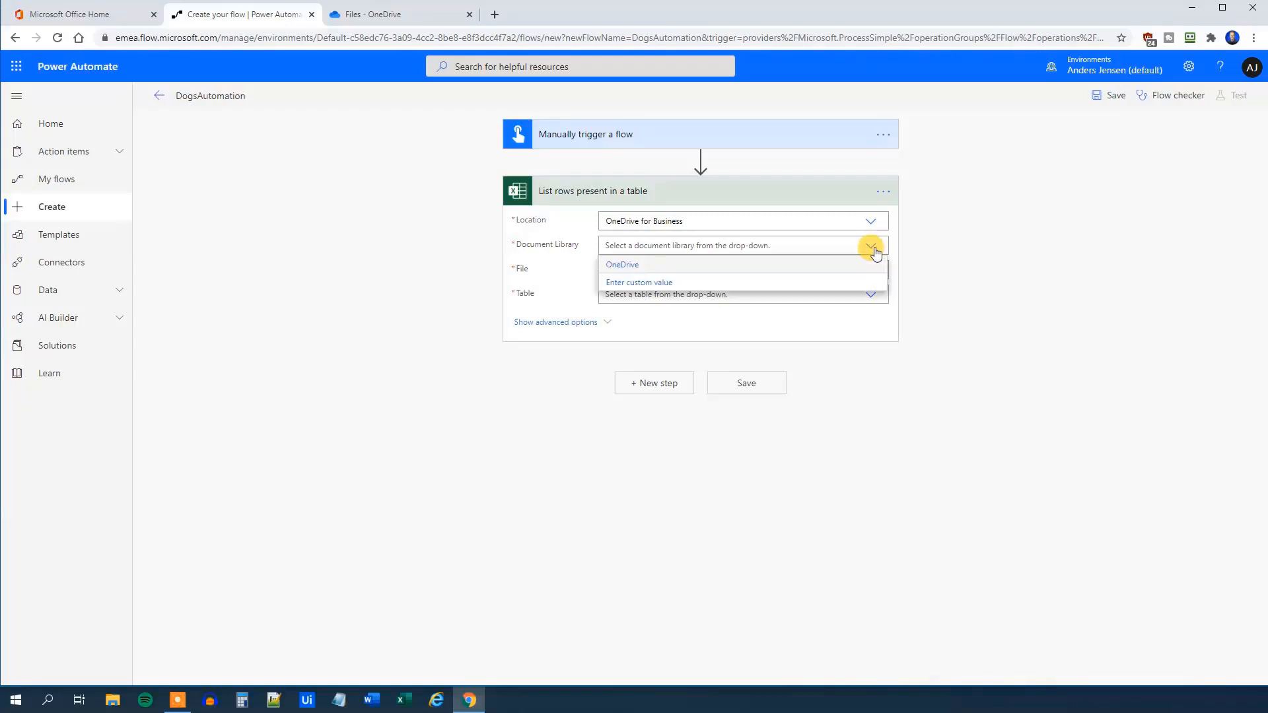
{"action": "left_click", "coordinate": [609, 267]}
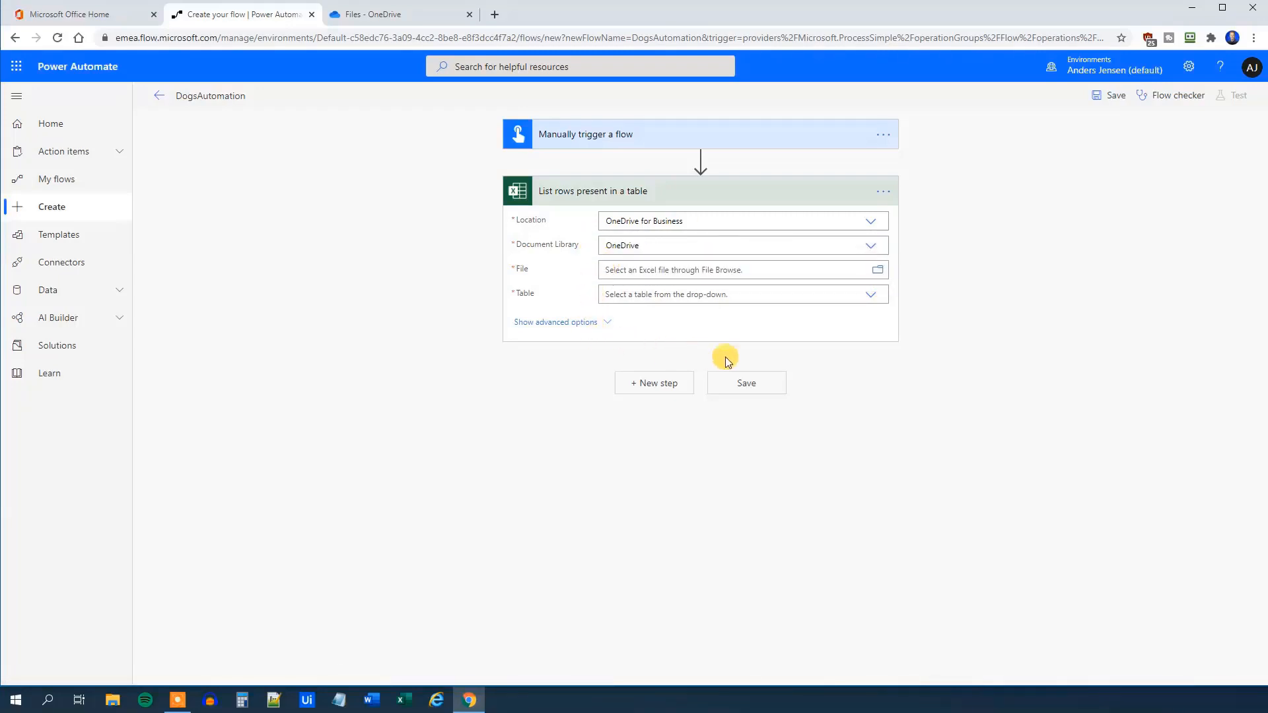
{"action": "left_click", "coordinate": [878, 271]}
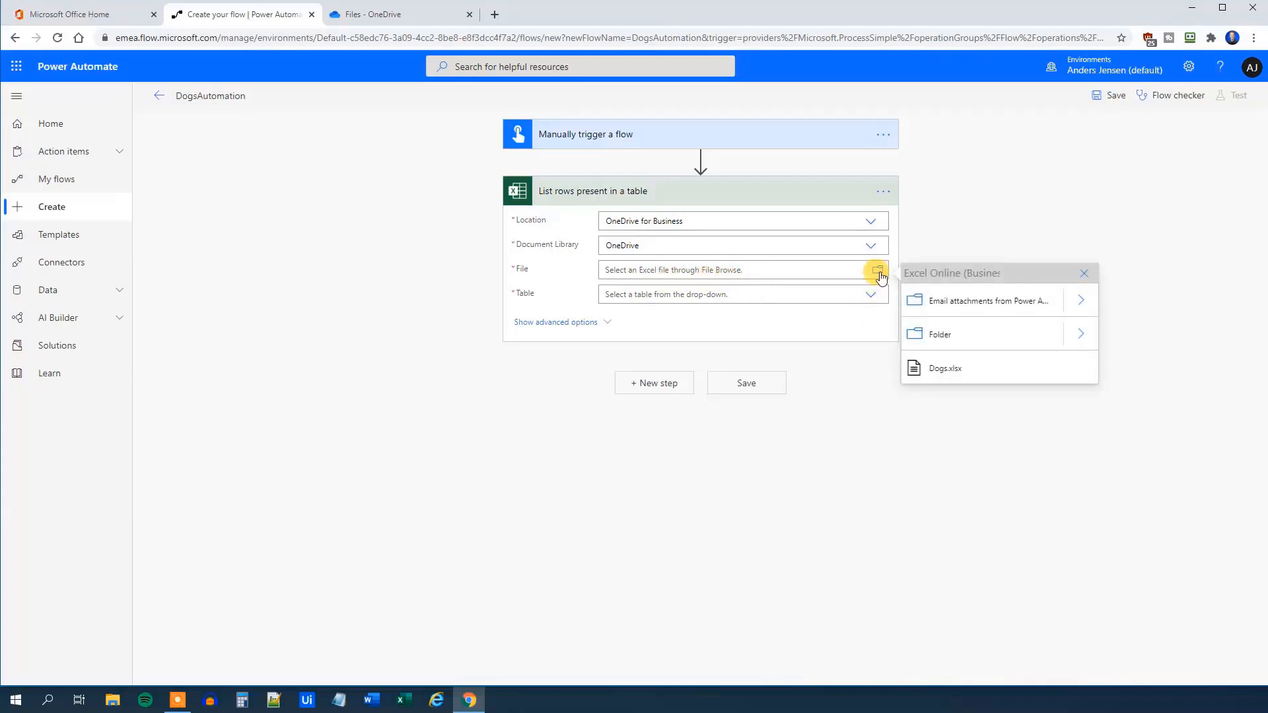
{"action": "left_click", "coordinate": [953, 376]}
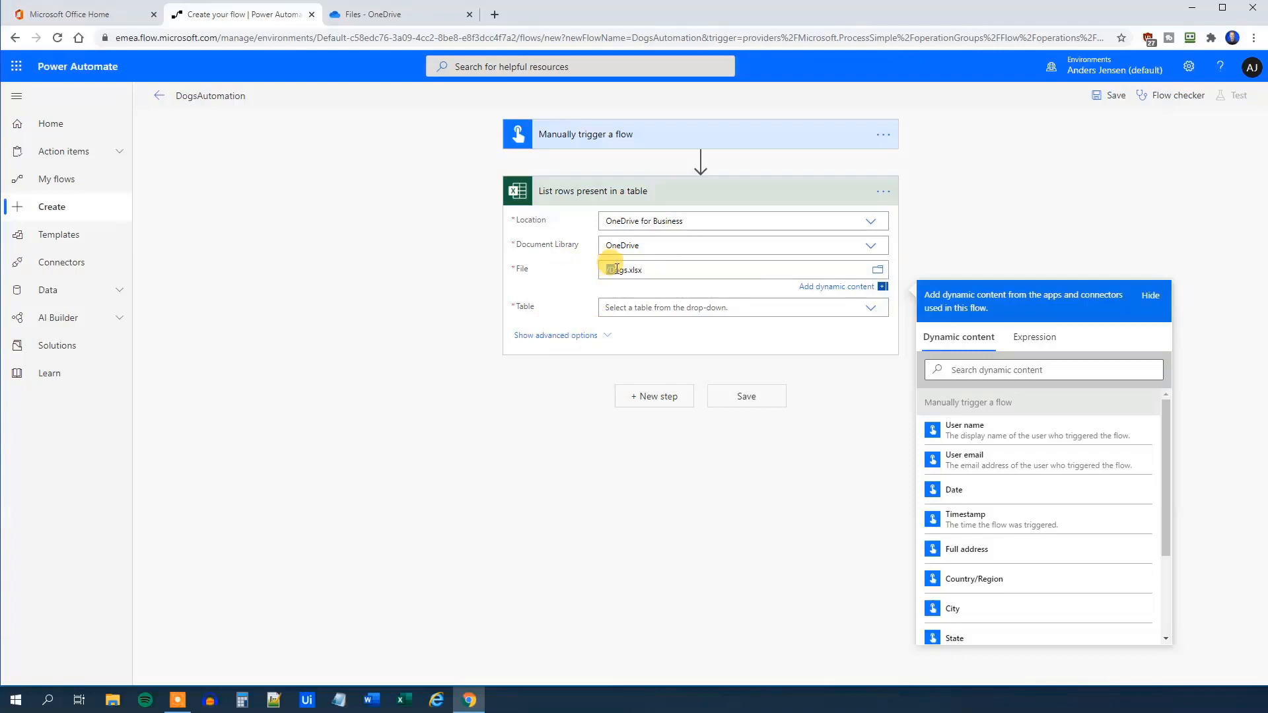
Select the Dogs table, then expand and collapse the advanced options
{"action": "left_click_drag", "start_coordinate": [607, 270], "coordinate": [650, 268]}
{"action": "left_click", "coordinate": [653, 269]}
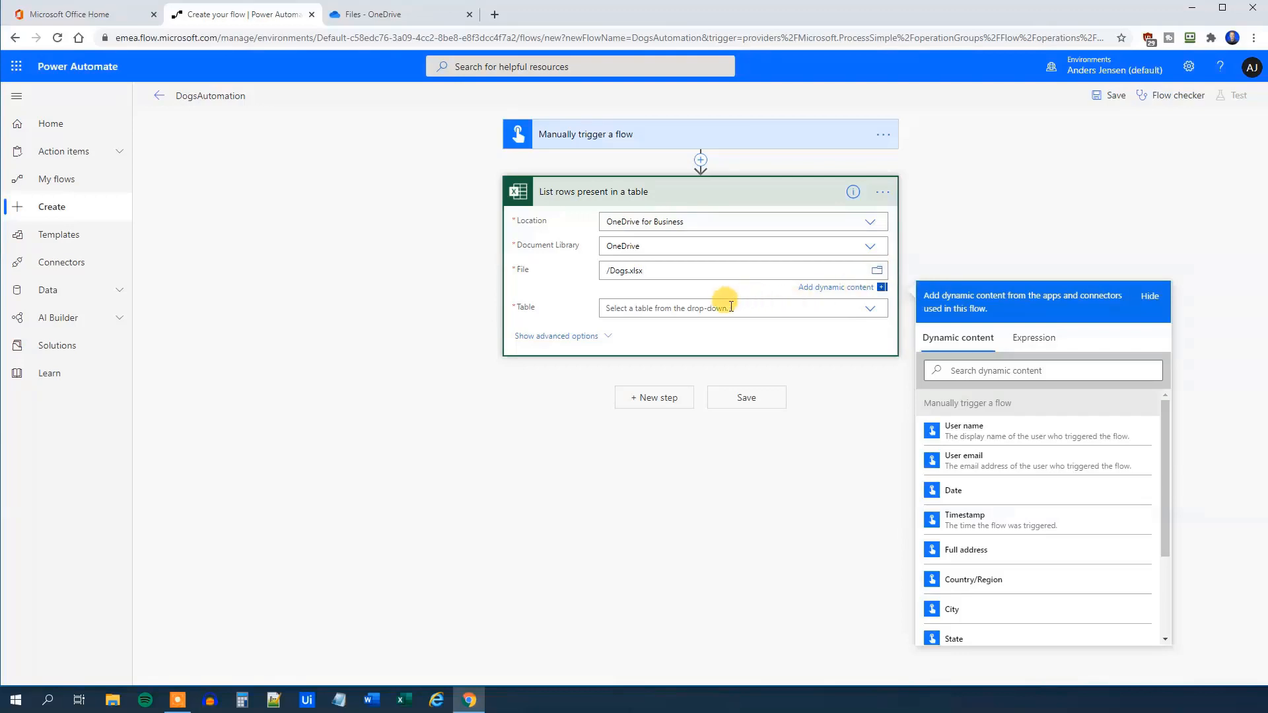
{"action": "left_click", "coordinate": [719, 283]}
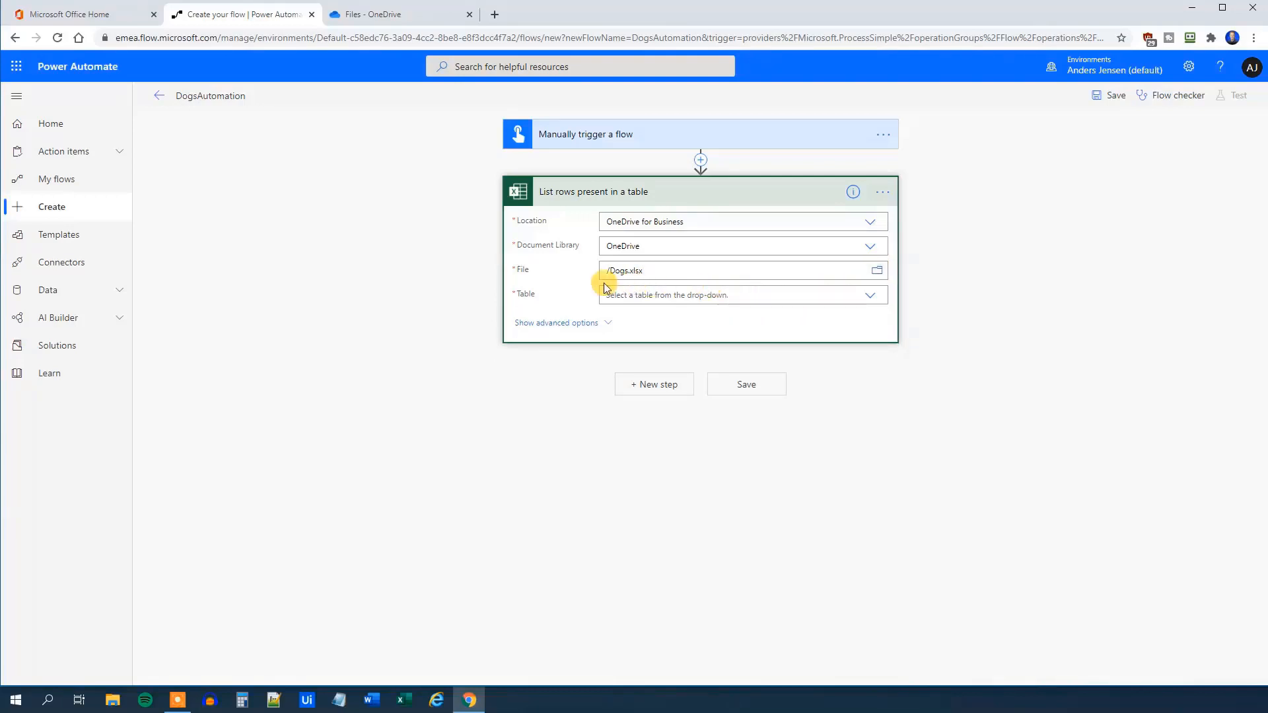
{"action": "left_click", "coordinate": [868, 298]}
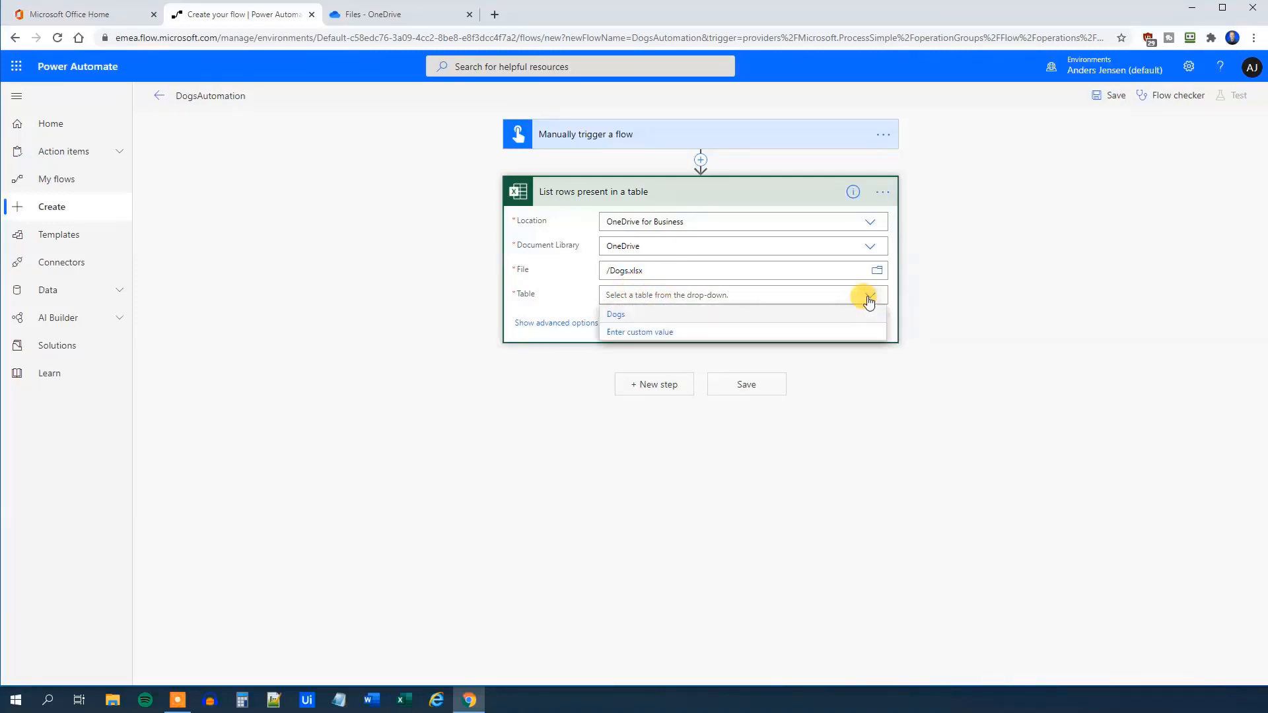
{"action": "left_click", "coordinate": [634, 316]}
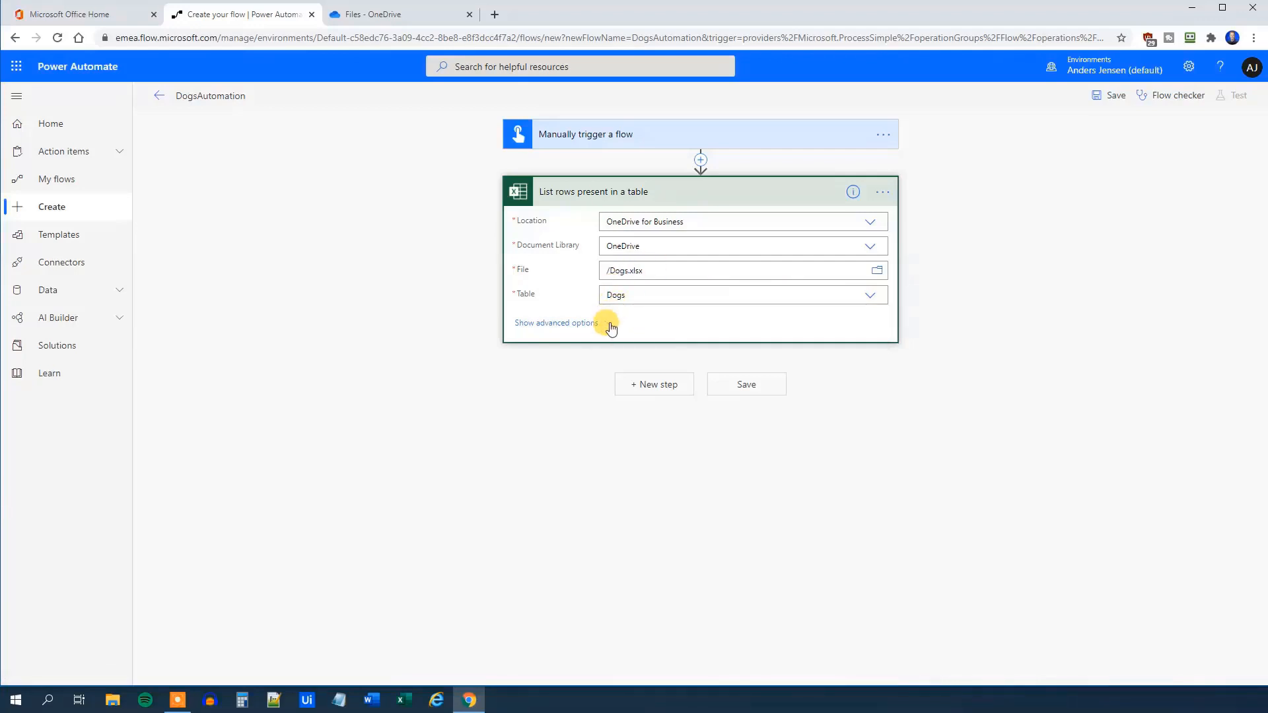
{"action": "left_click", "coordinate": [609, 325]}
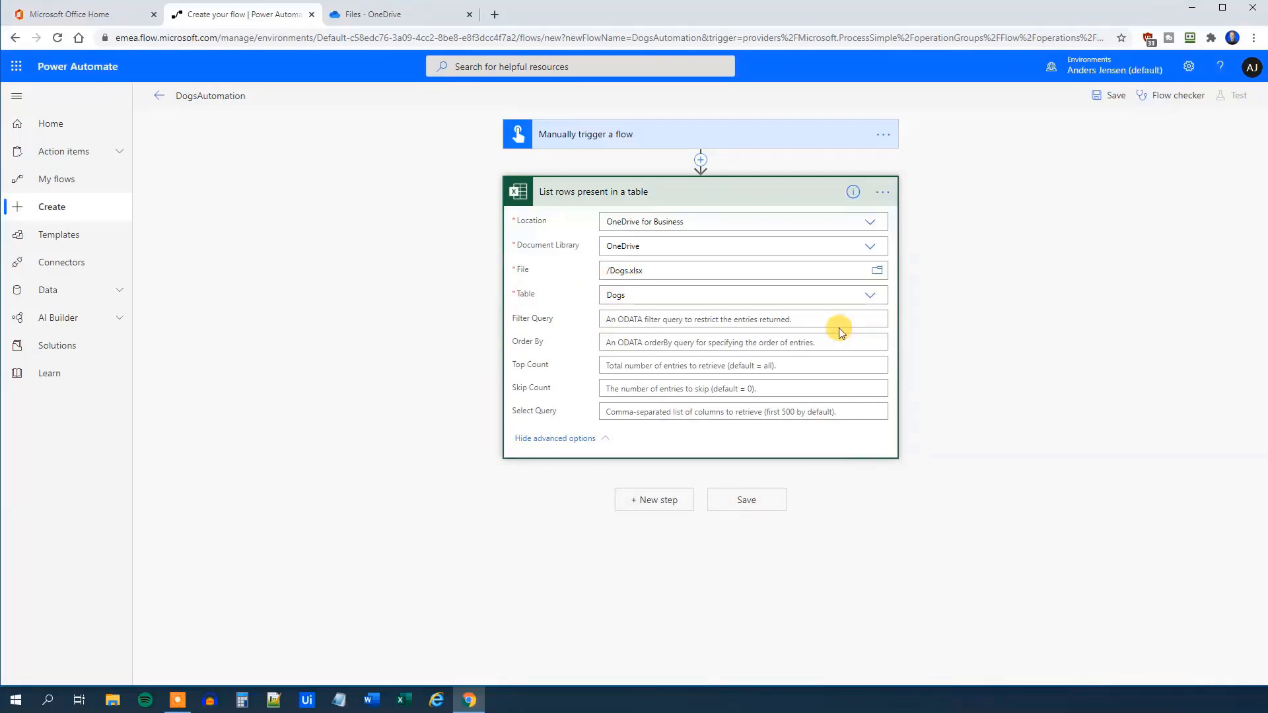
{"action": "left_click", "coordinate": [603, 446]}
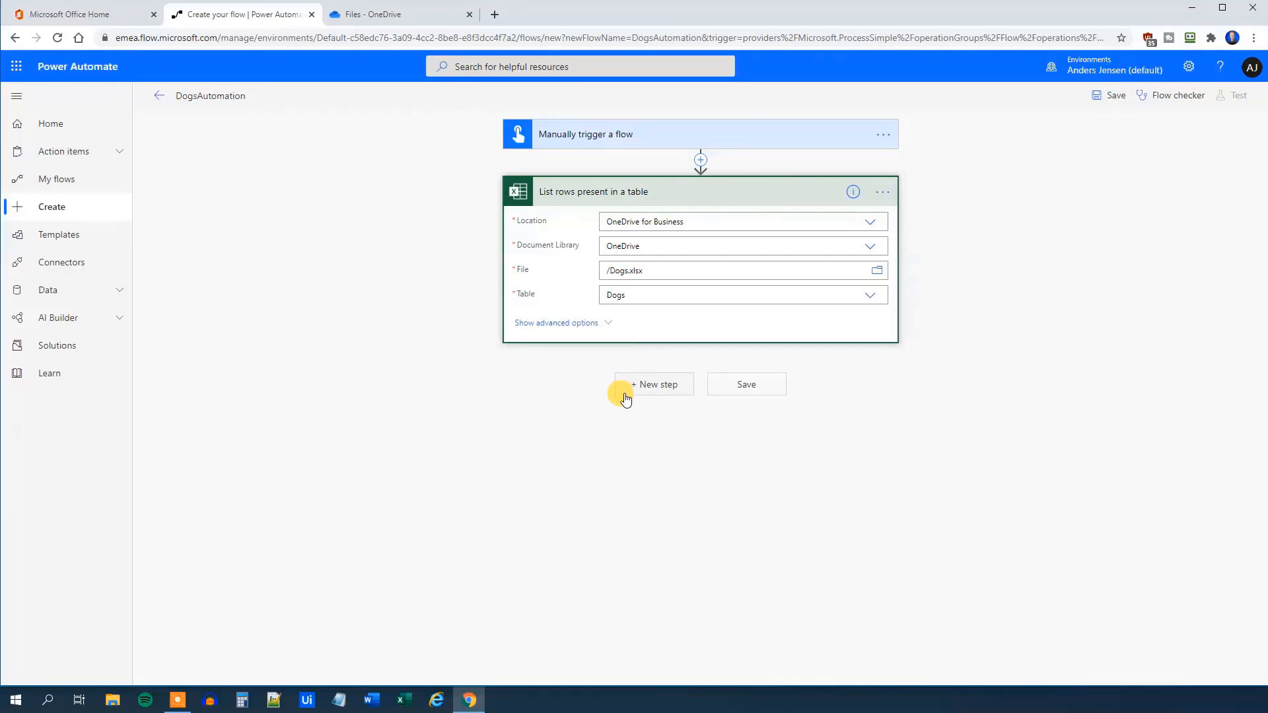
Add a Control Apply to each loop after the List rows present in a table step
{"action": "left_click", "coordinate": [658, 395]}
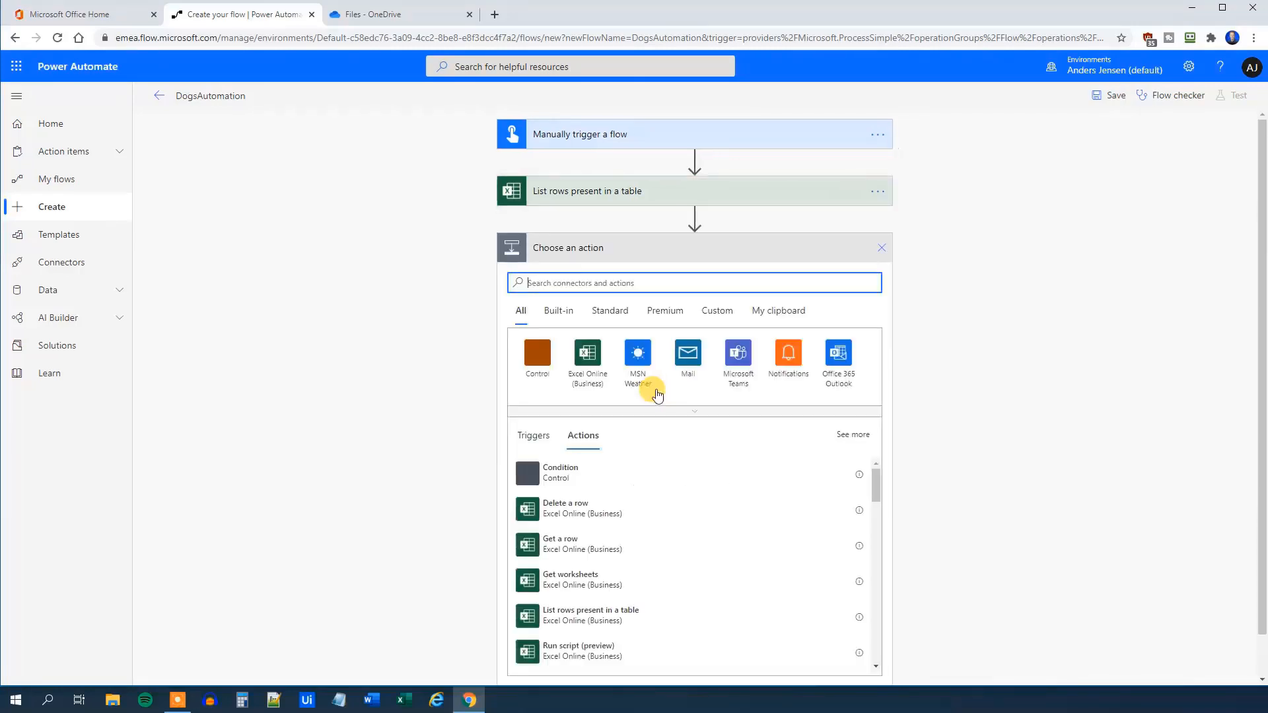
{"action": "left_click", "coordinate": [535, 355]}
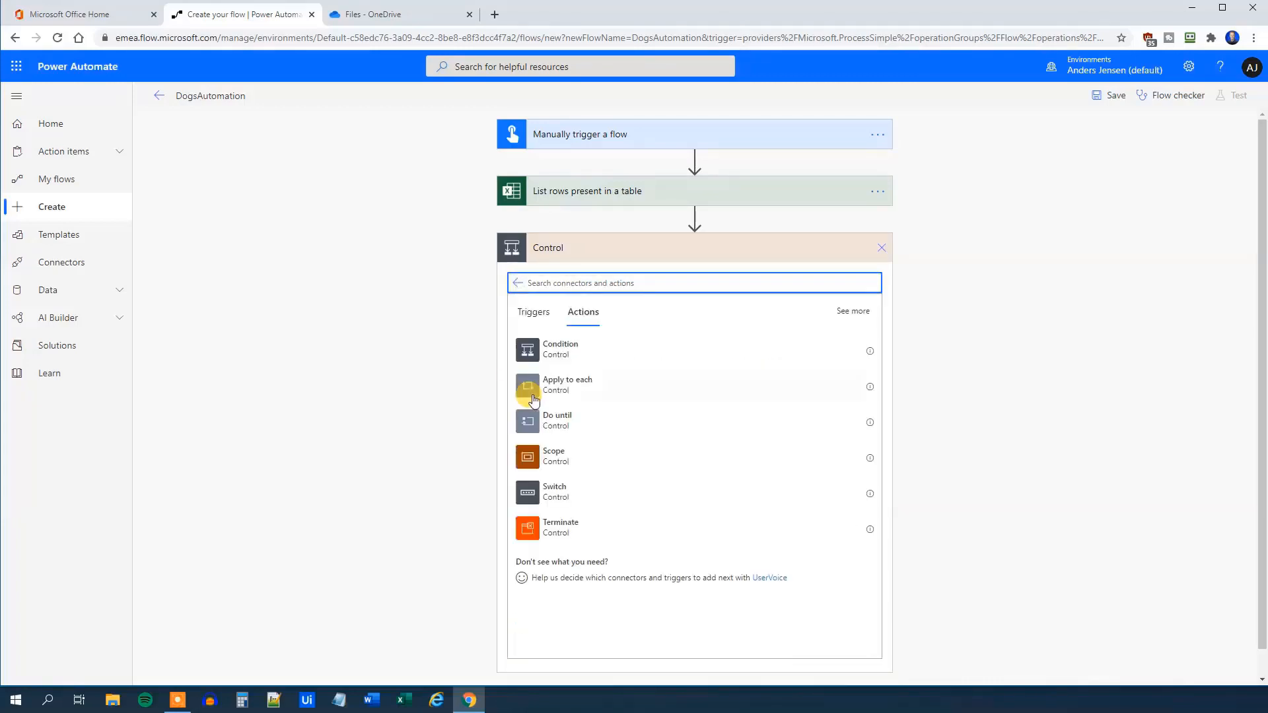
{"action": "type", "text": "v"}
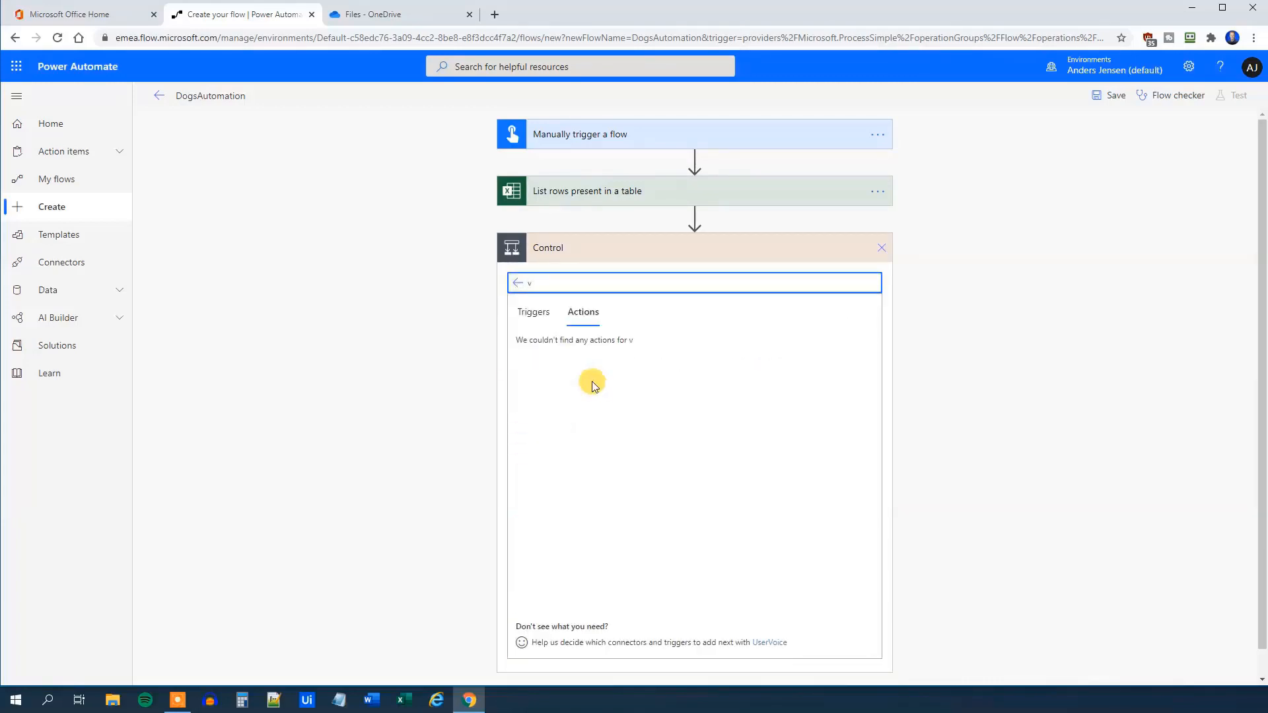
{"action": "key", "text": "BackSpace"}
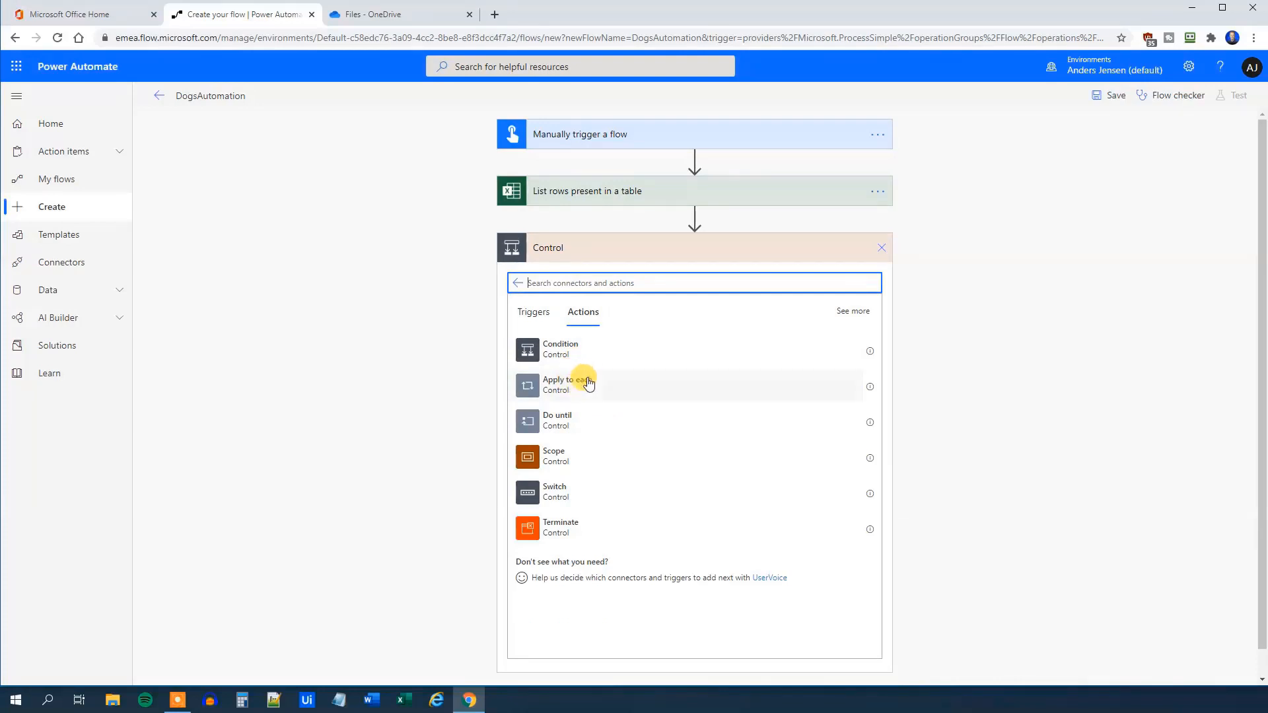
{"action": "left_click", "coordinate": [586, 388]}
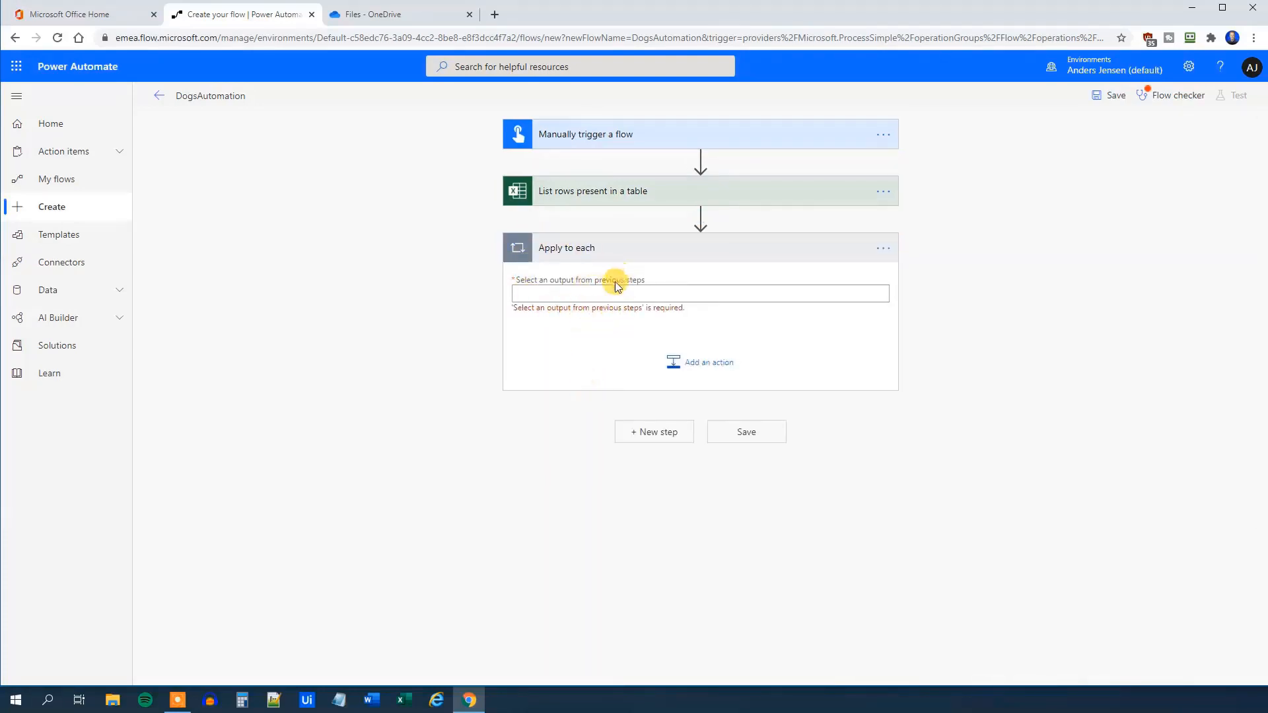
Set the Apply to each loop to iterate over the listed rows' value output
{"action": "left_click", "coordinate": [537, 296]}
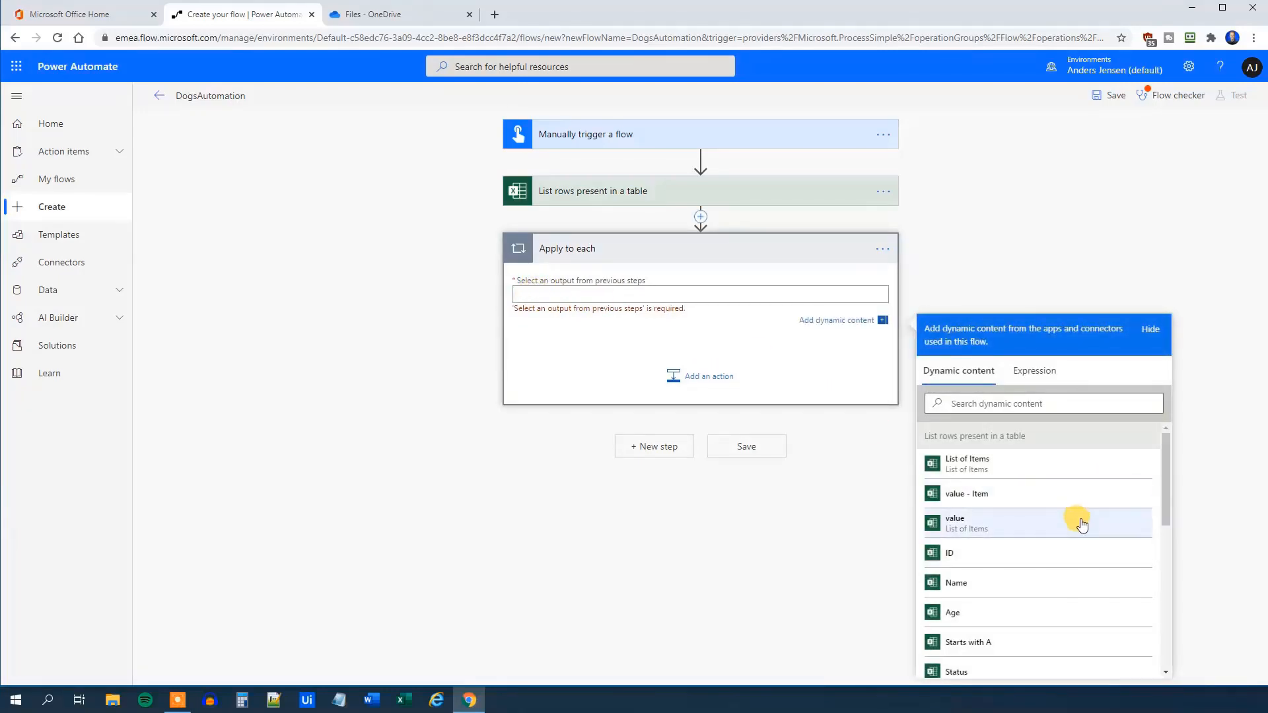
{"action": "scroll", "coordinate": [1078, 521], "scroll_direction": "down", "scroll_amount": 5}
{"action": "scroll", "coordinate": [1079, 525], "scroll_direction": "up", "scroll_amount": 5}
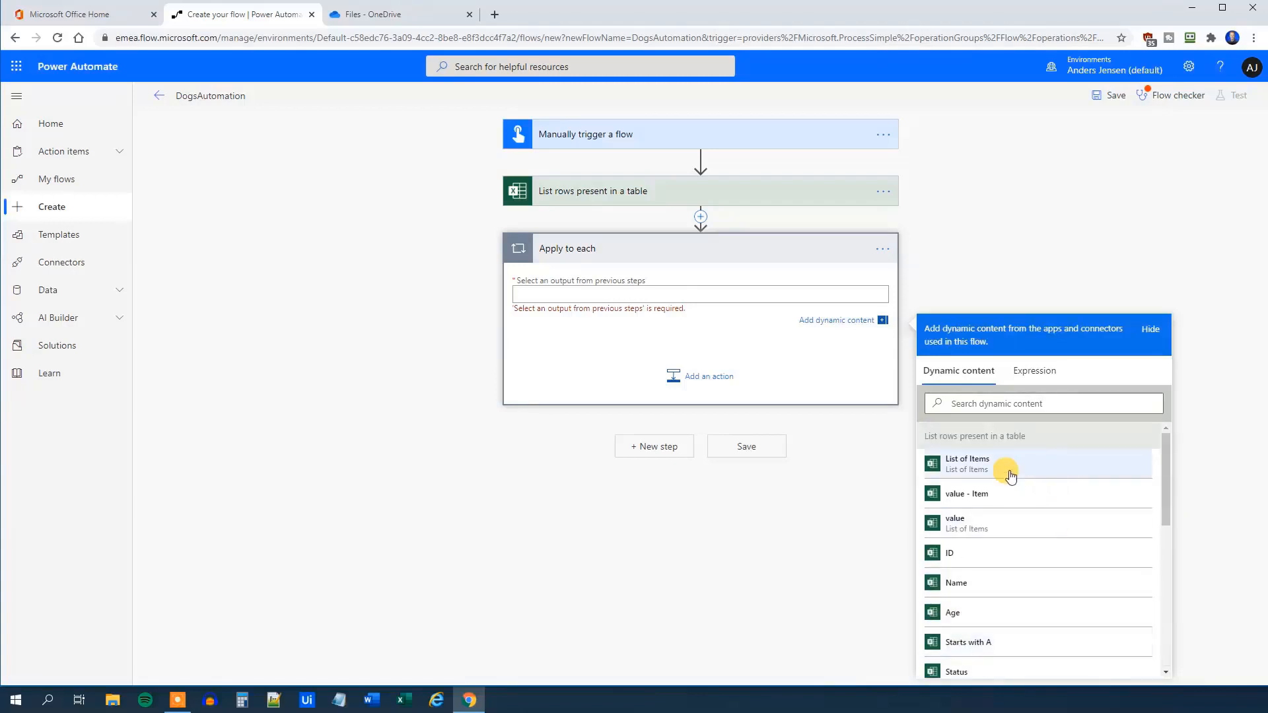
{"action": "scroll", "coordinate": [1001, 529], "scroll_direction": "down", "scroll_amount": 1}
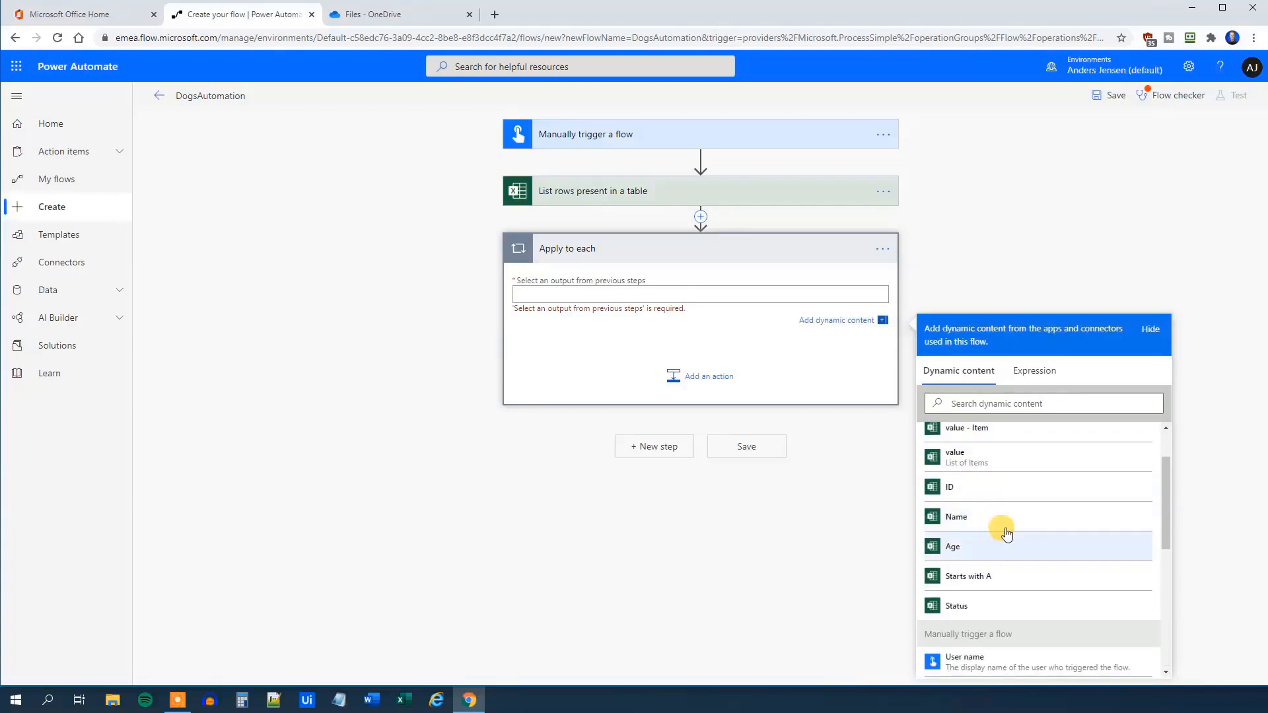
{"action": "scroll", "coordinate": [1004, 551], "scroll_direction": "up", "scroll_amount": 1}
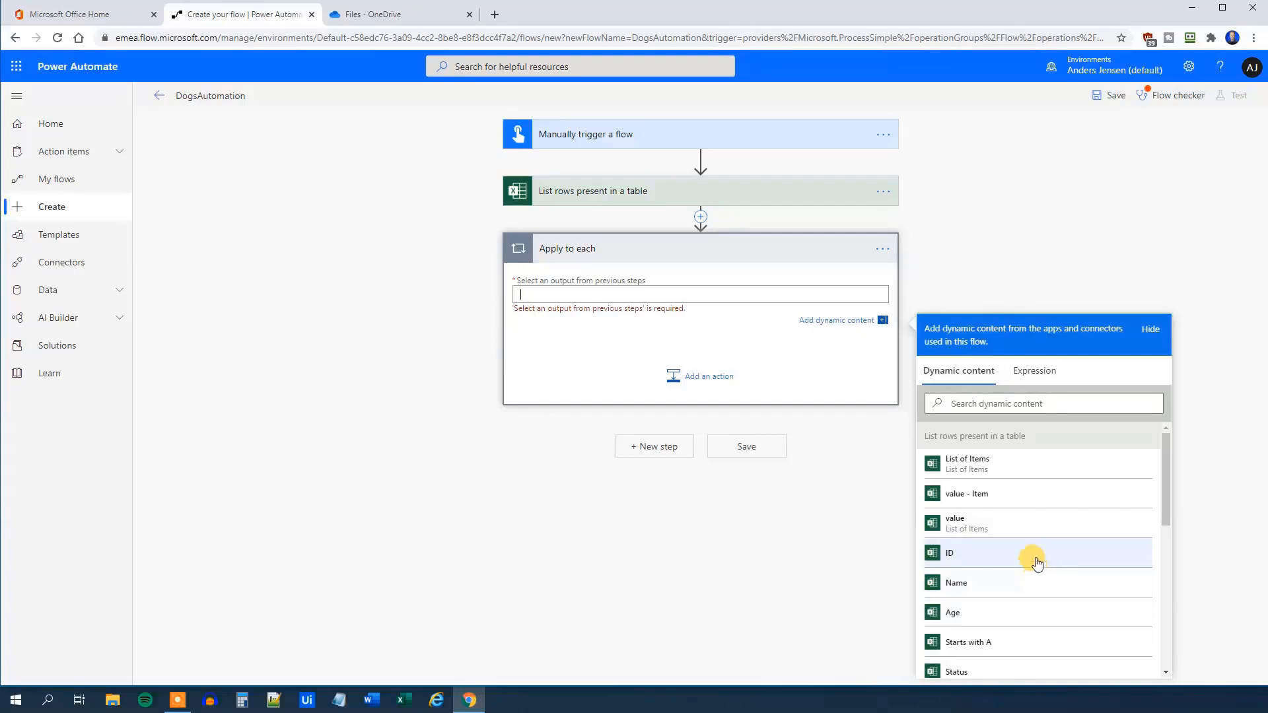
{"action": "left_click", "coordinate": [994, 533]}
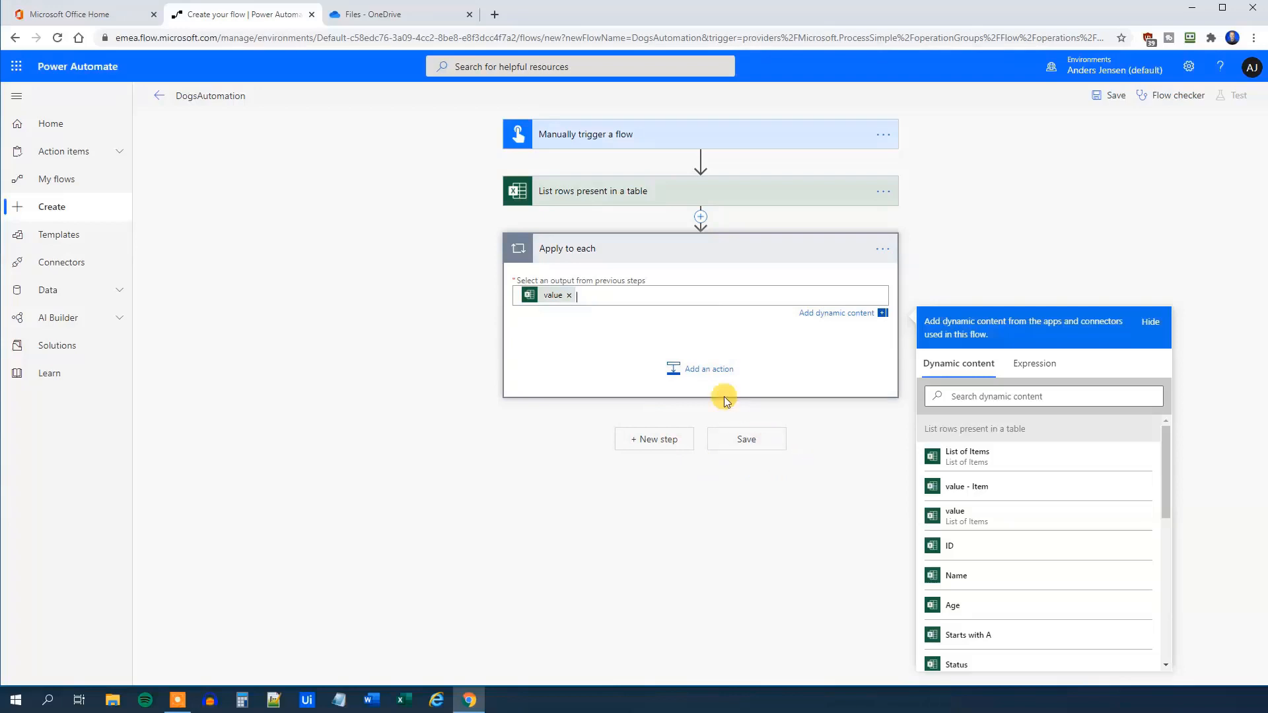
{"action": "left_click", "coordinate": [562, 367]}
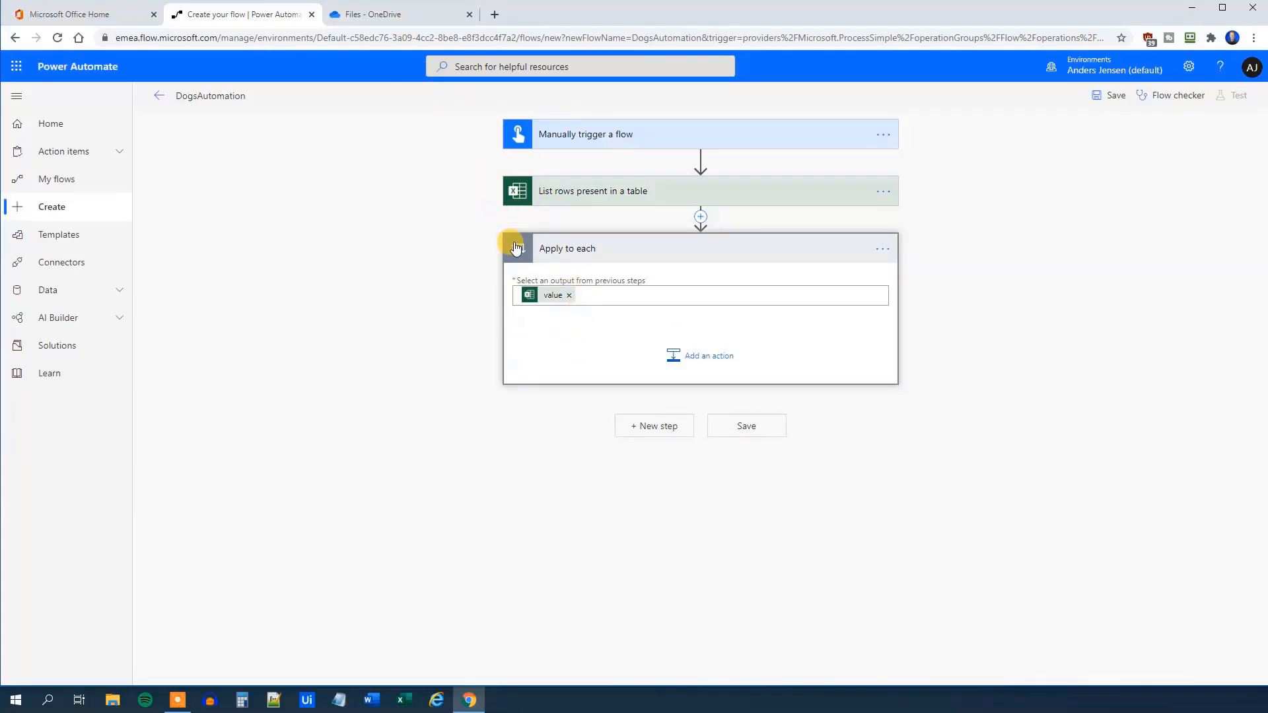
{"action": "left_click", "coordinate": [704, 361]}
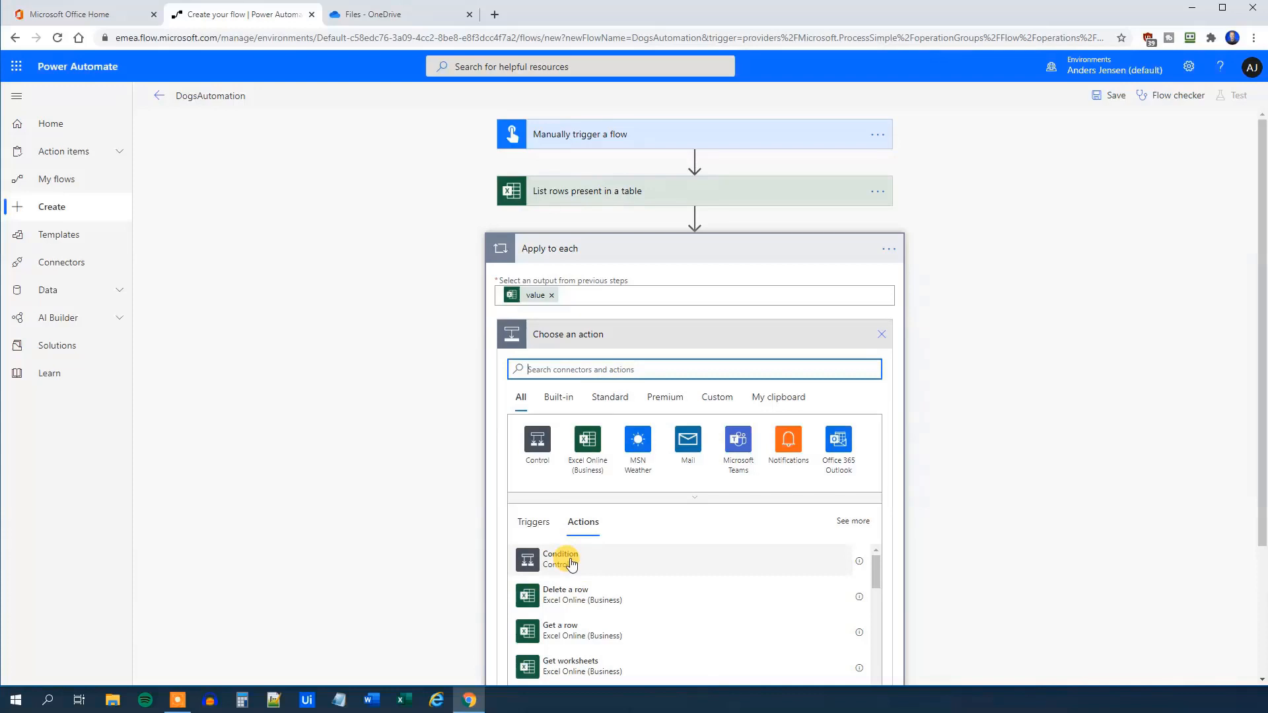
Search 'condition' and add a Control Condition action inside the loop
{"action": "type", "text": "condi"}
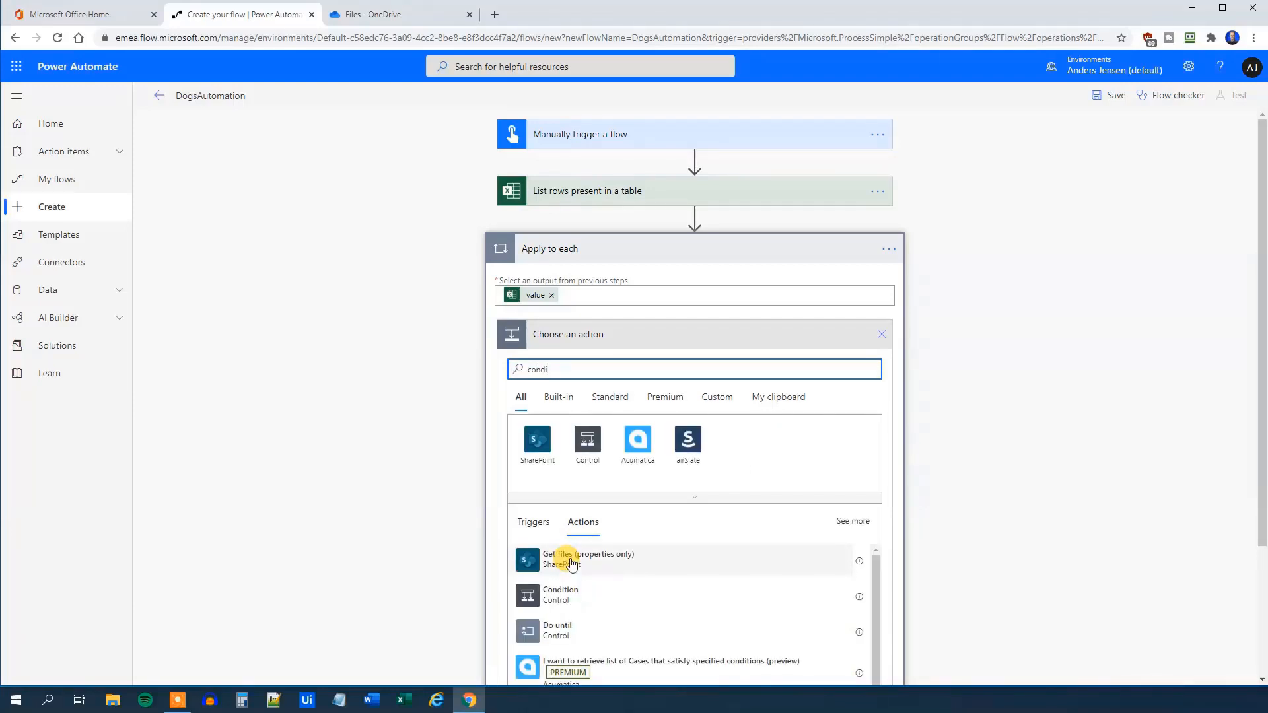
{"action": "type", "text": "tion"}
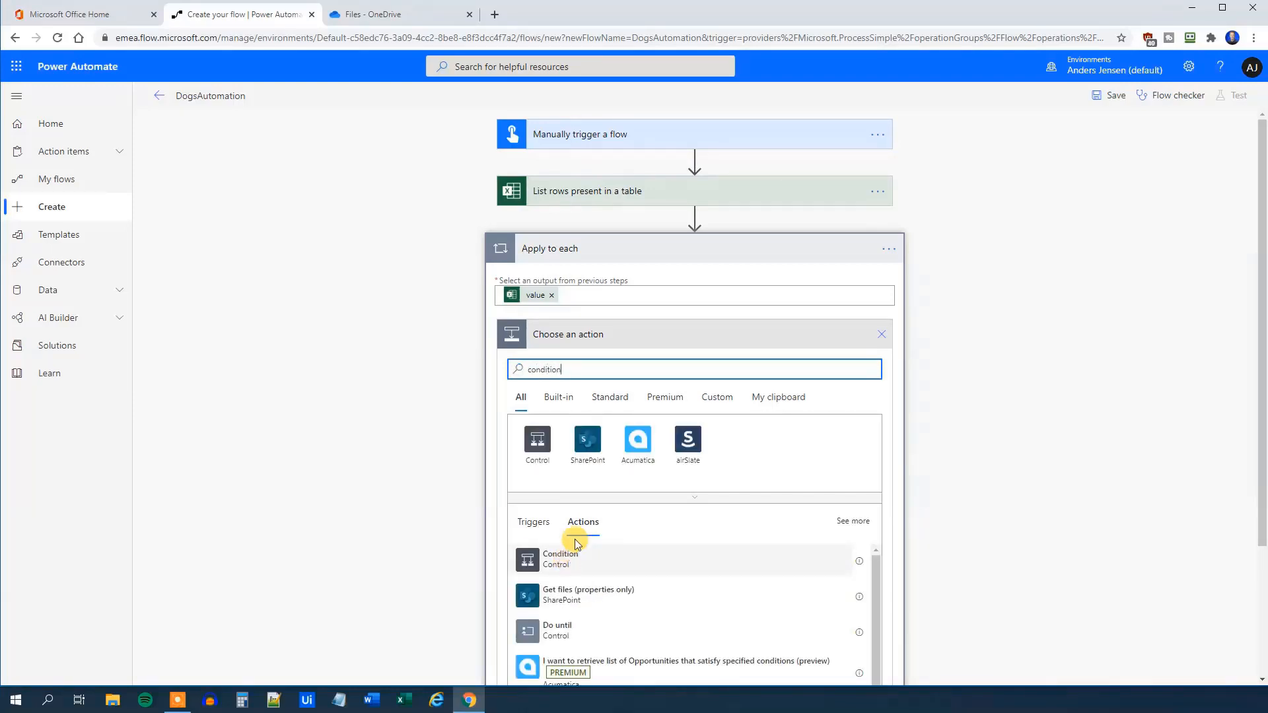
{"action": "left_click", "coordinate": [590, 572]}
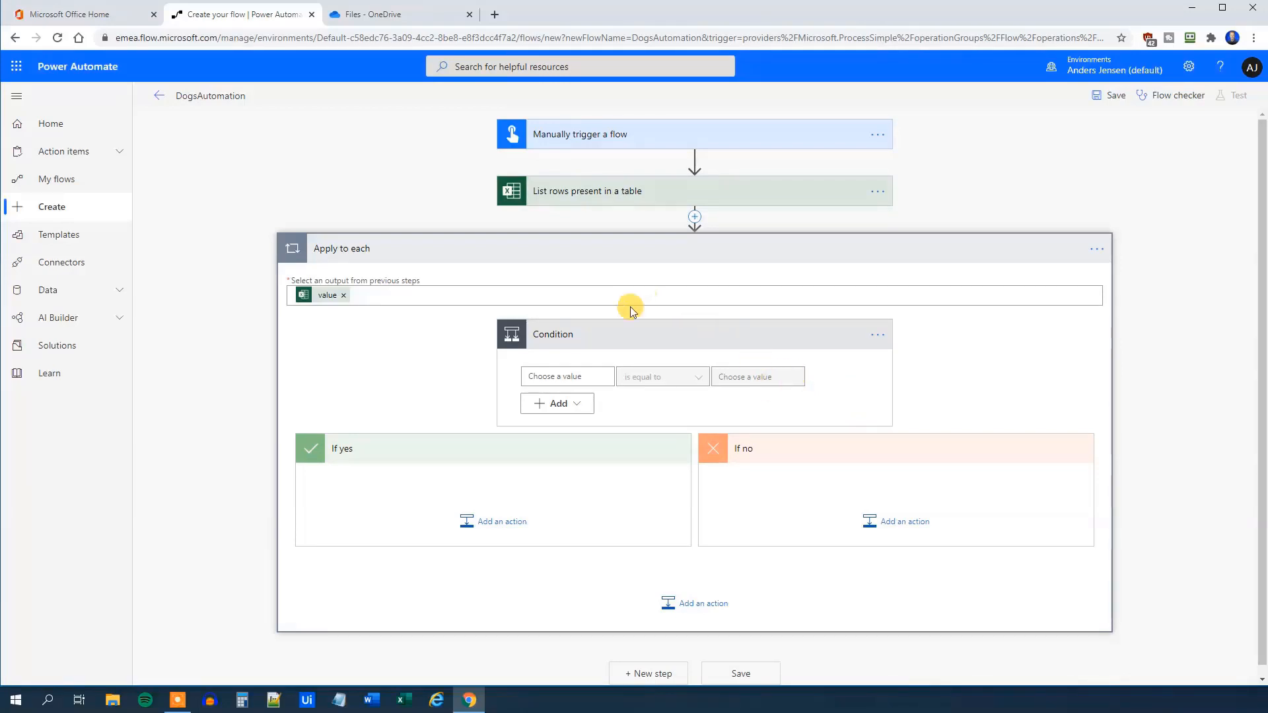
Configure the Condition as Name 'starts with' A
{"action": "left_click", "coordinate": [561, 375]}
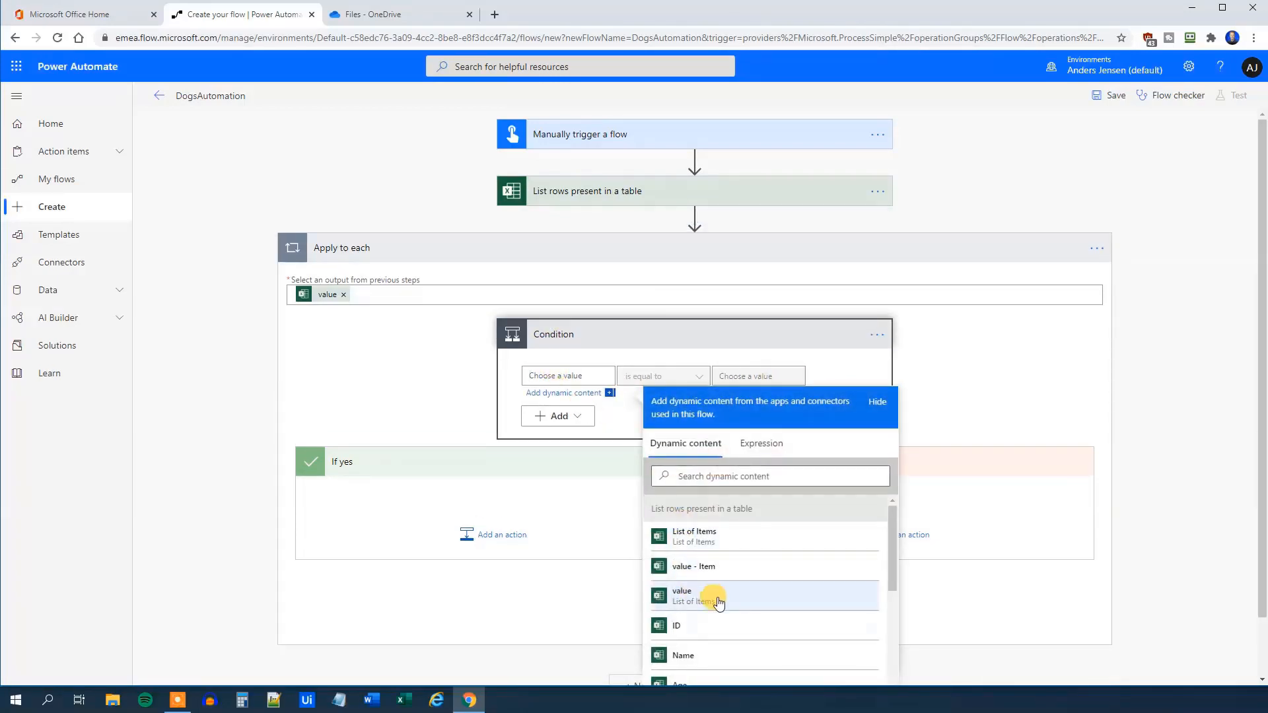
{"action": "scroll", "coordinate": [719, 595], "scroll_direction": "down", "scroll_amount": 2}
{"action": "scroll", "coordinate": [715, 522], "scroll_direction": "up", "scroll_amount": 2}
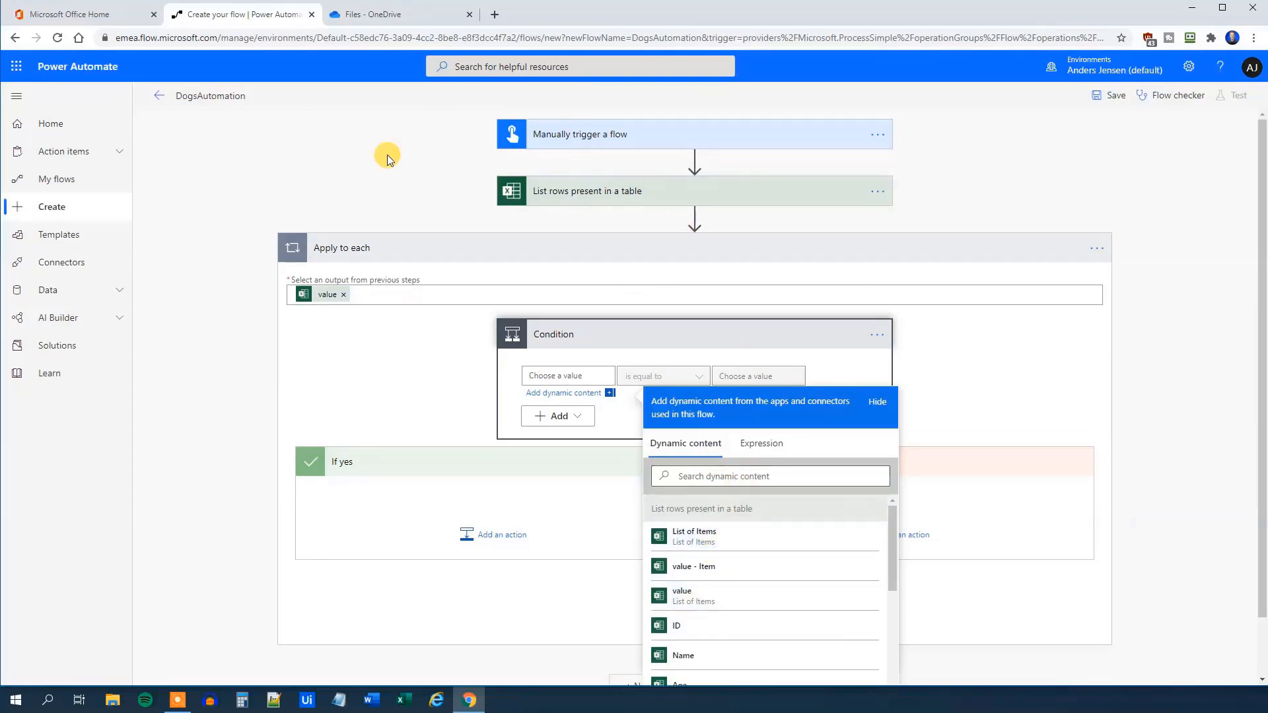
{"action": "scroll", "coordinate": [734, 631], "scroll_direction": "down", "scroll_amount": 1}
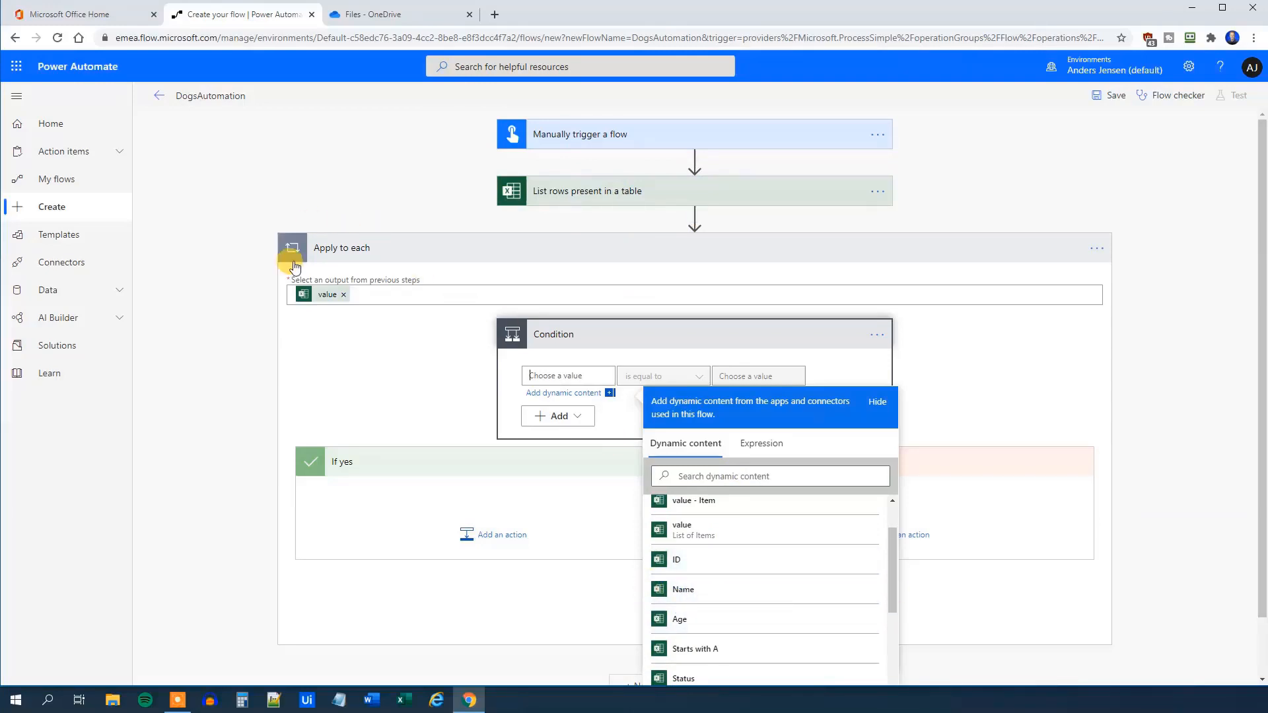
{"action": "left_click", "coordinate": [702, 598]}
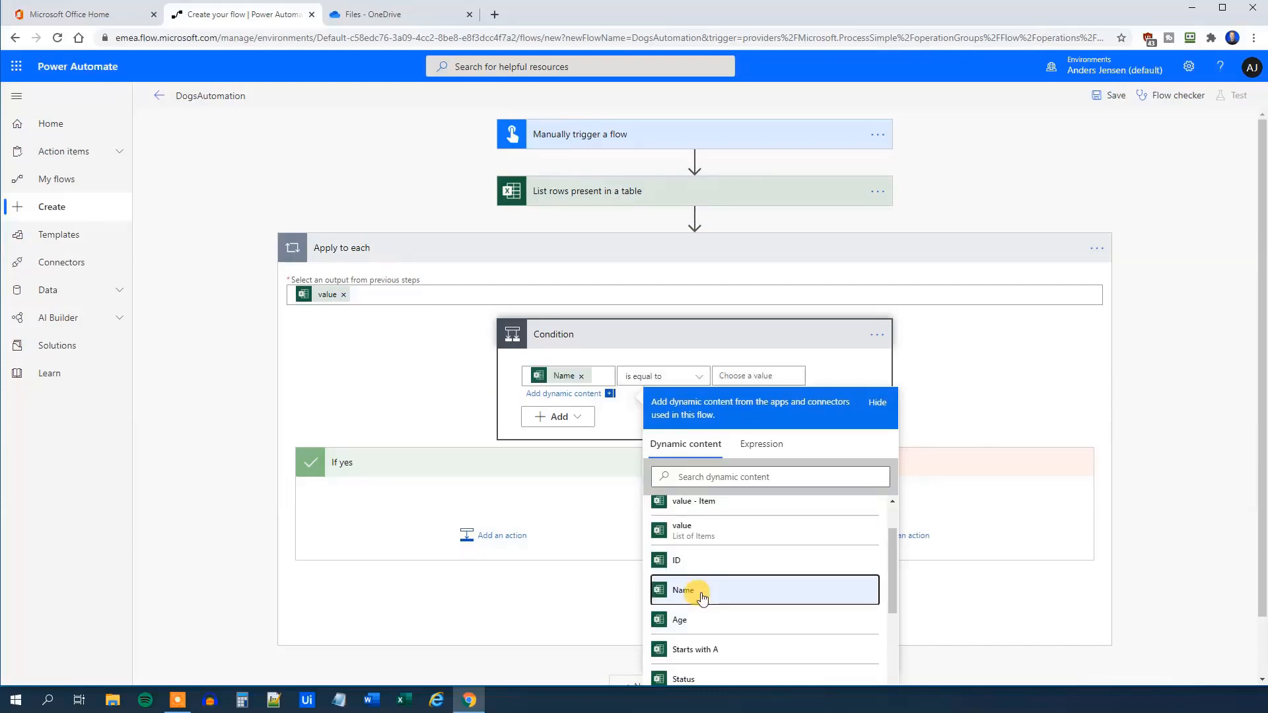
{"action": "left_click", "coordinate": [651, 360]}
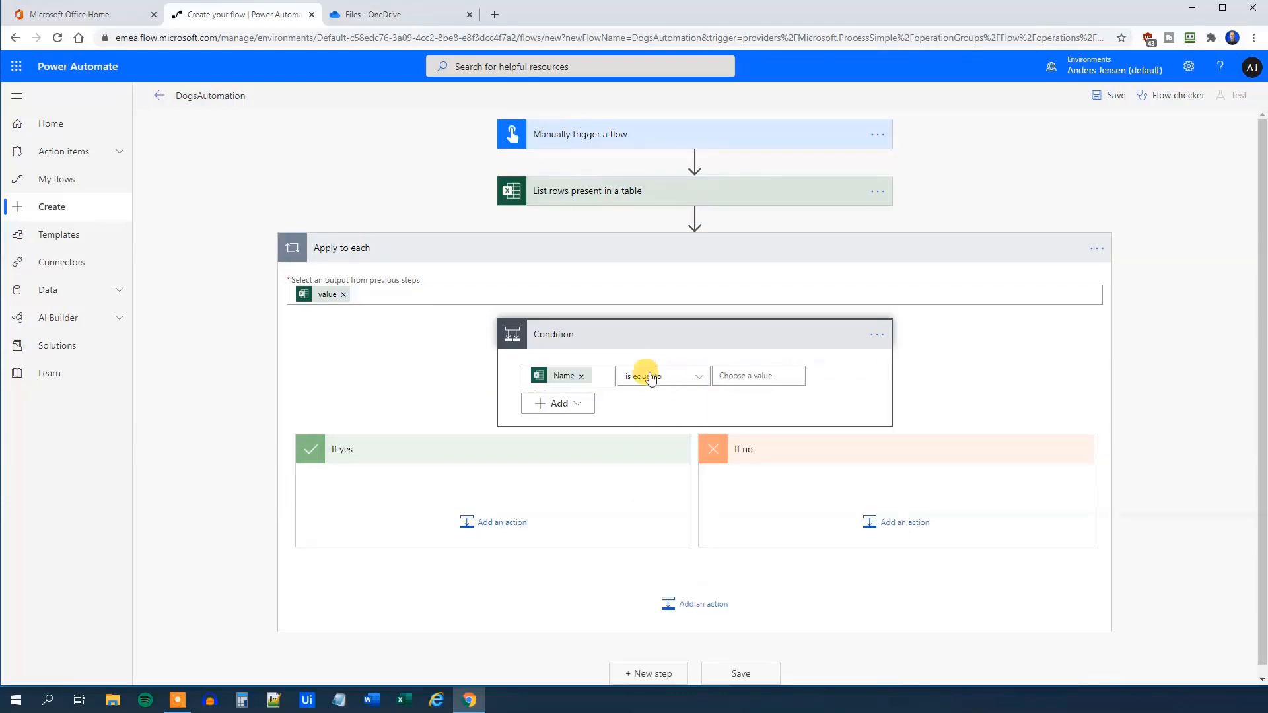
{"action": "left_click", "coordinate": [669, 382]}
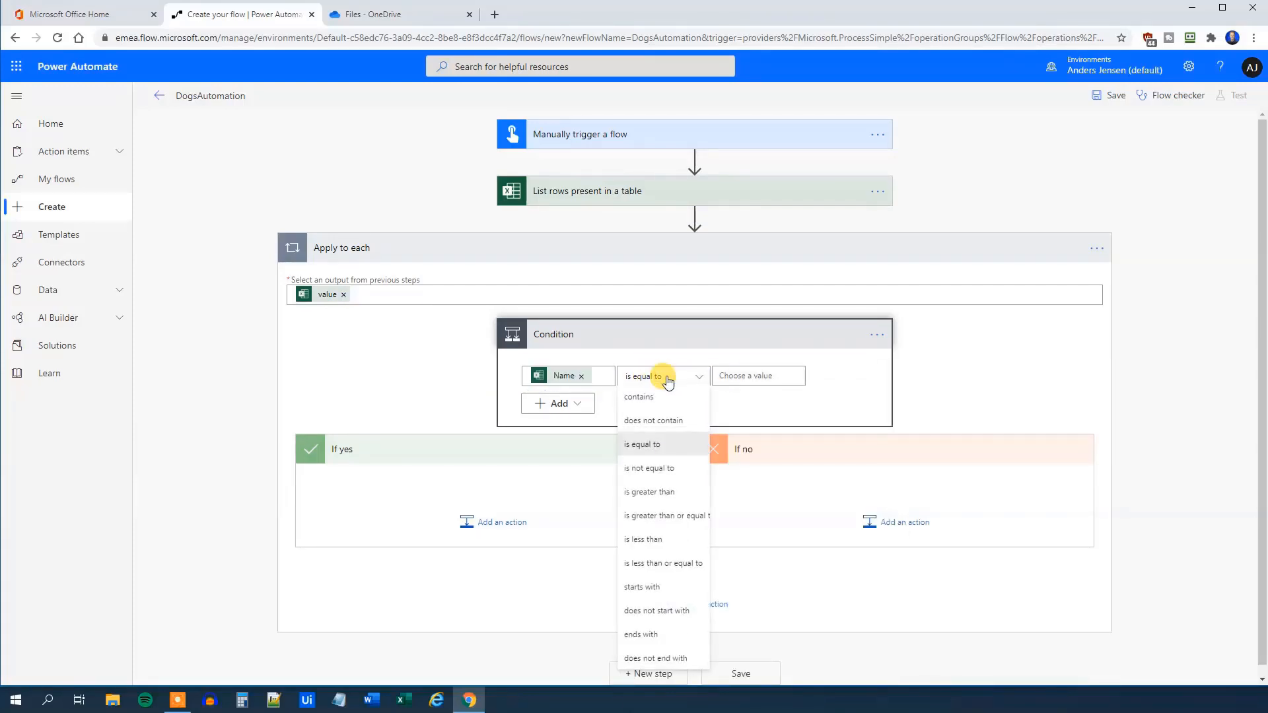
{"action": "left_click", "coordinate": [667, 586]}
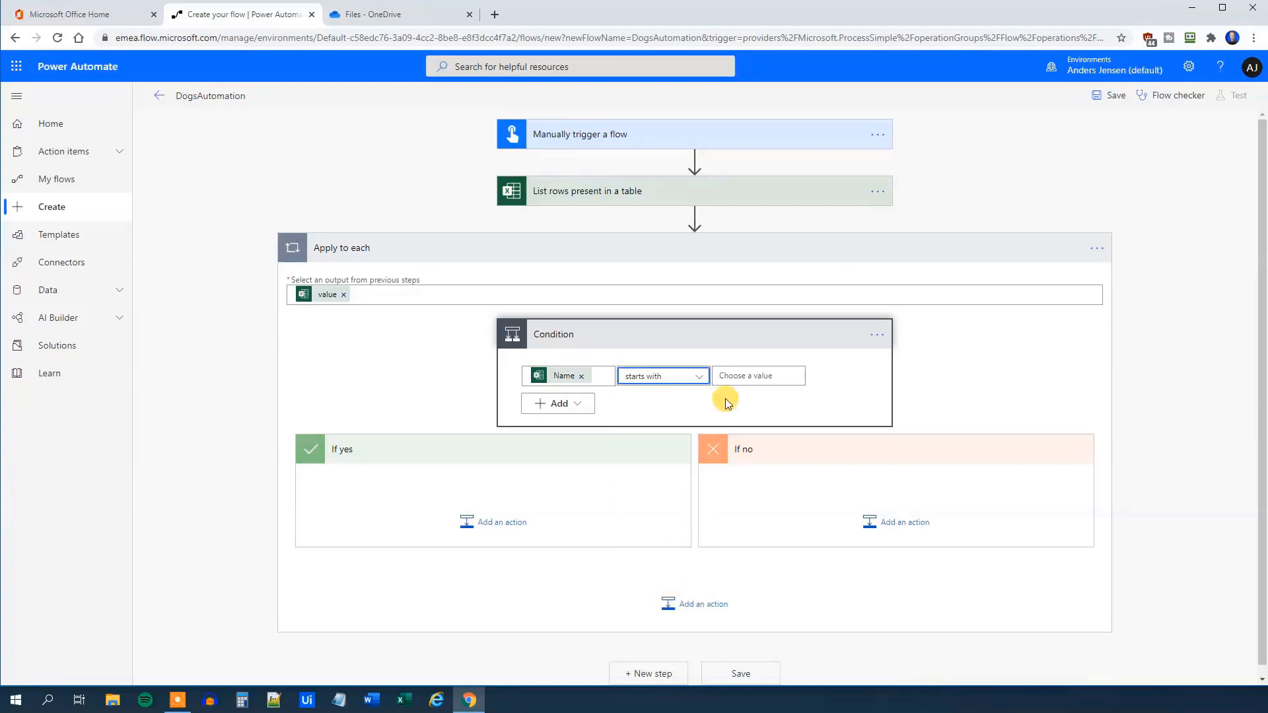
{"action": "left_click", "coordinate": [727, 373]}
{"action": "type", "text": "A"}
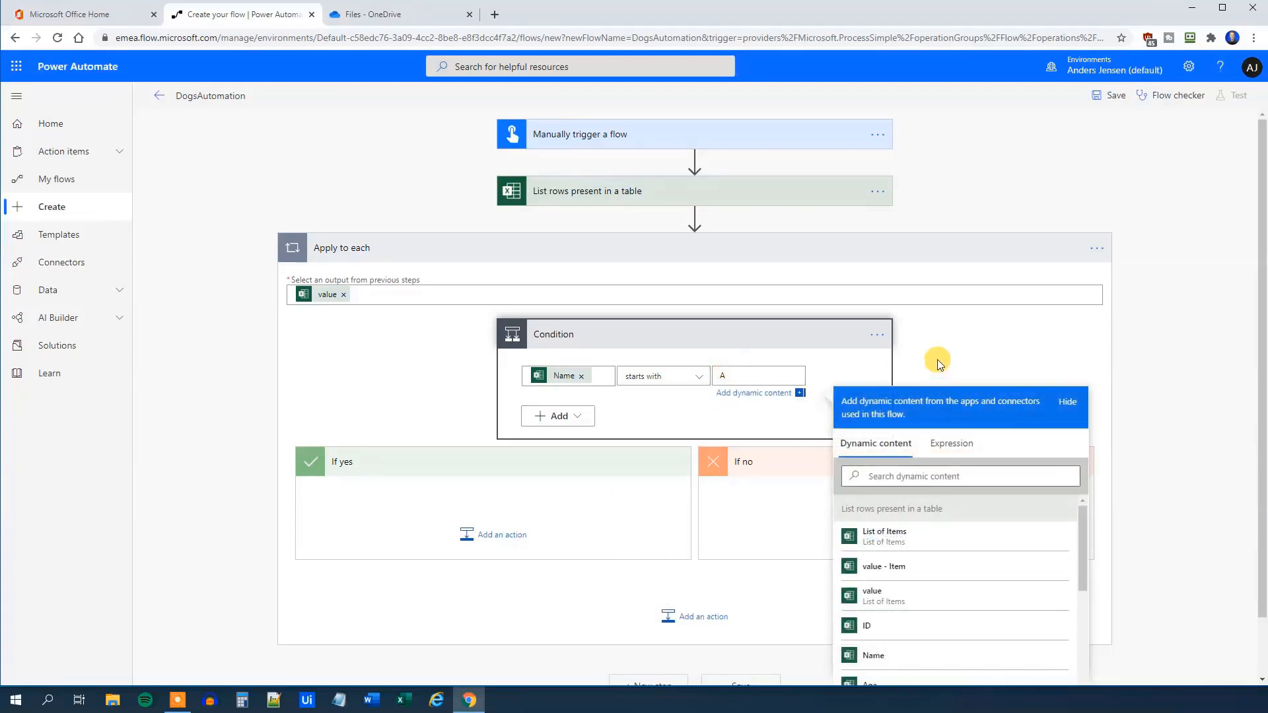
{"action": "left_click", "coordinate": [938, 359]}
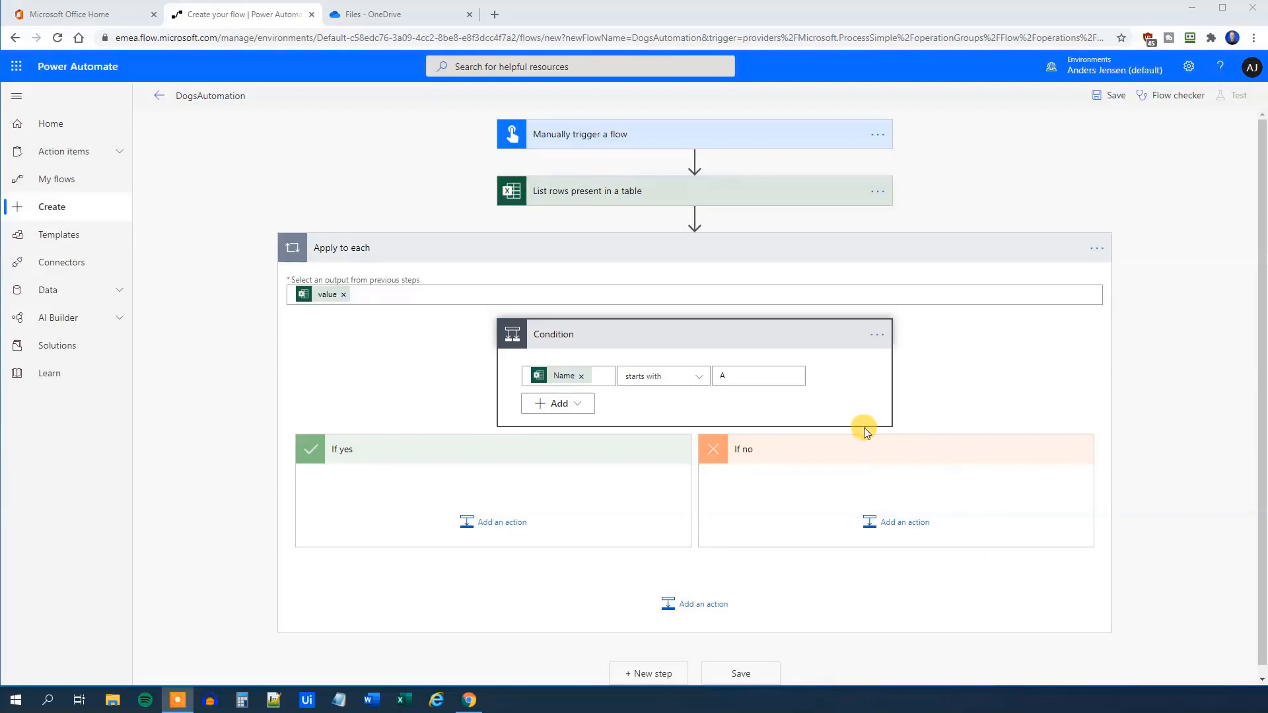
Search 'update a row' and add the Excel Online (Business) Update a row action under If yes
{"action": "left_click", "coordinate": [493, 523]}
{"action": "scroll", "coordinate": [466, 522], "scroll_direction": "down", "scroll_amount": 3}
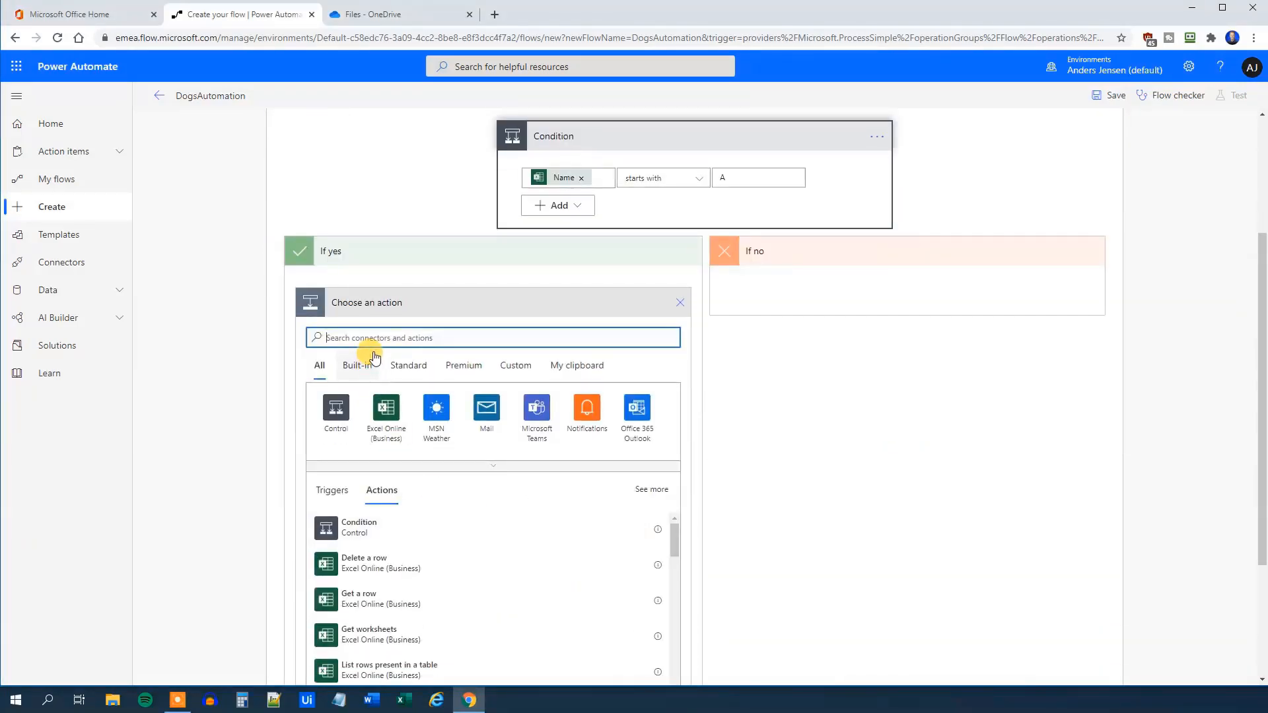
{"action": "type", "text": "update"}
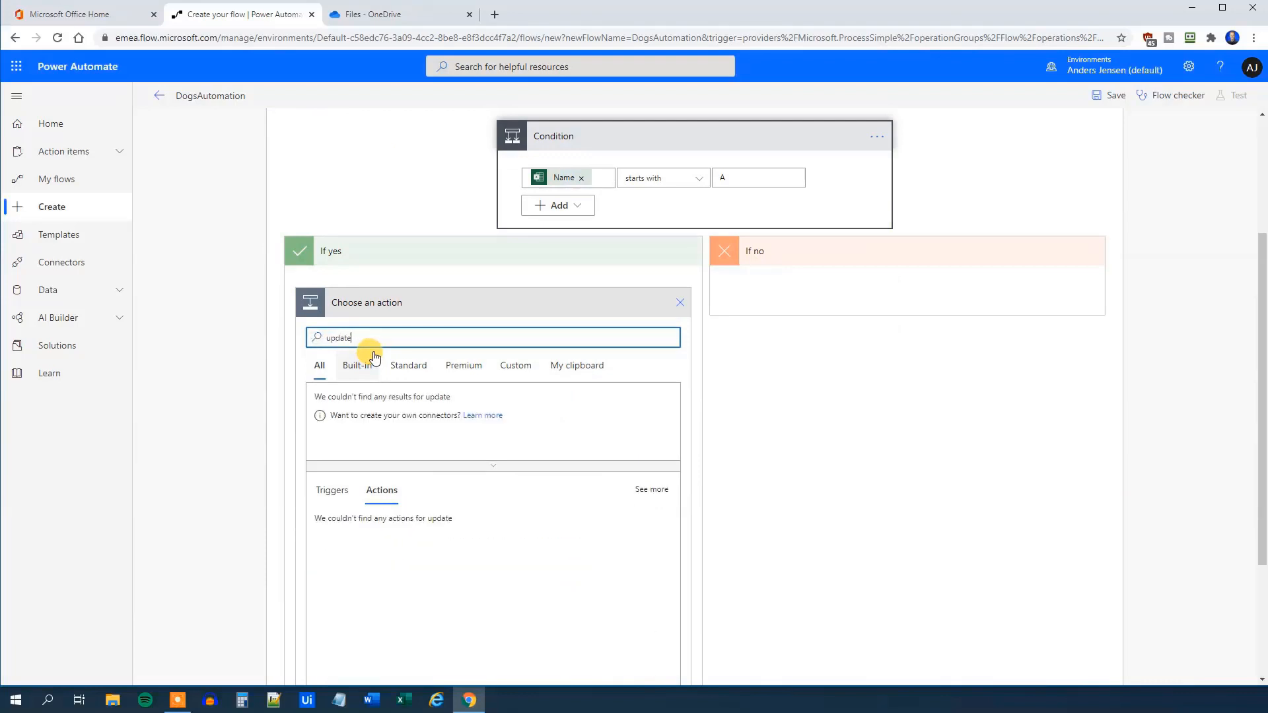
{"action": "type", "text": " a"}
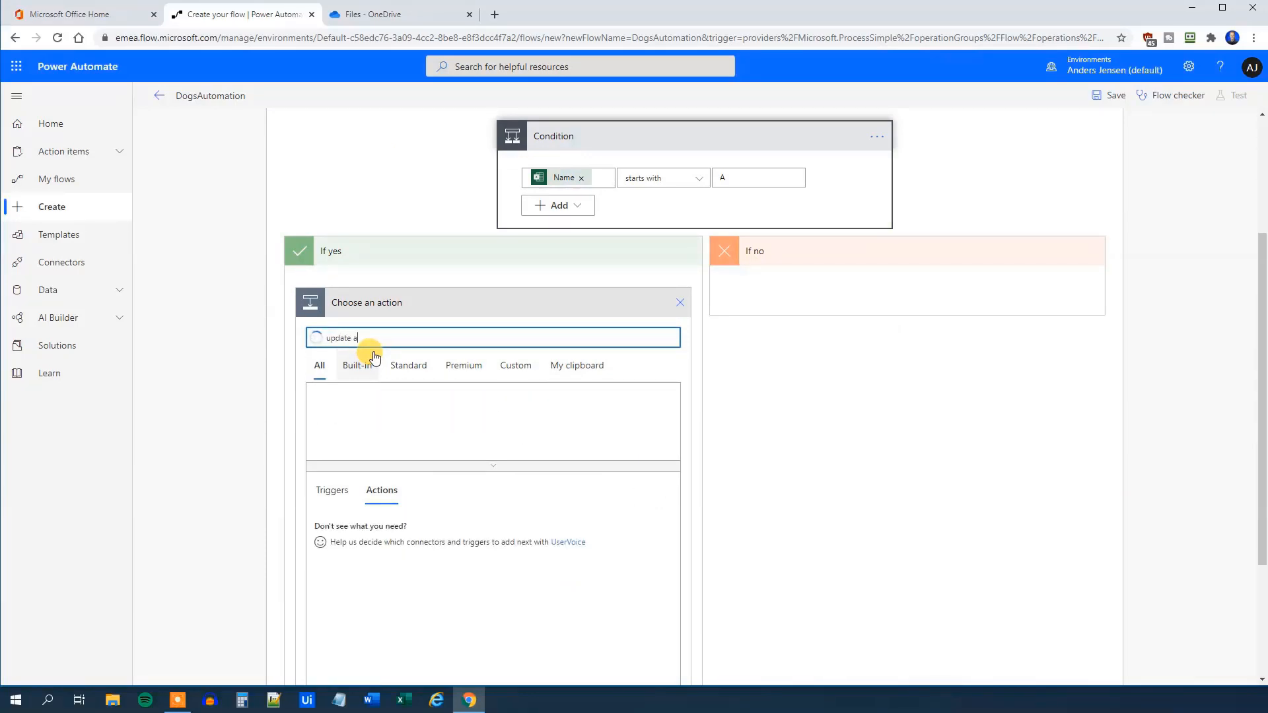
{"action": "type", "text": " row"}
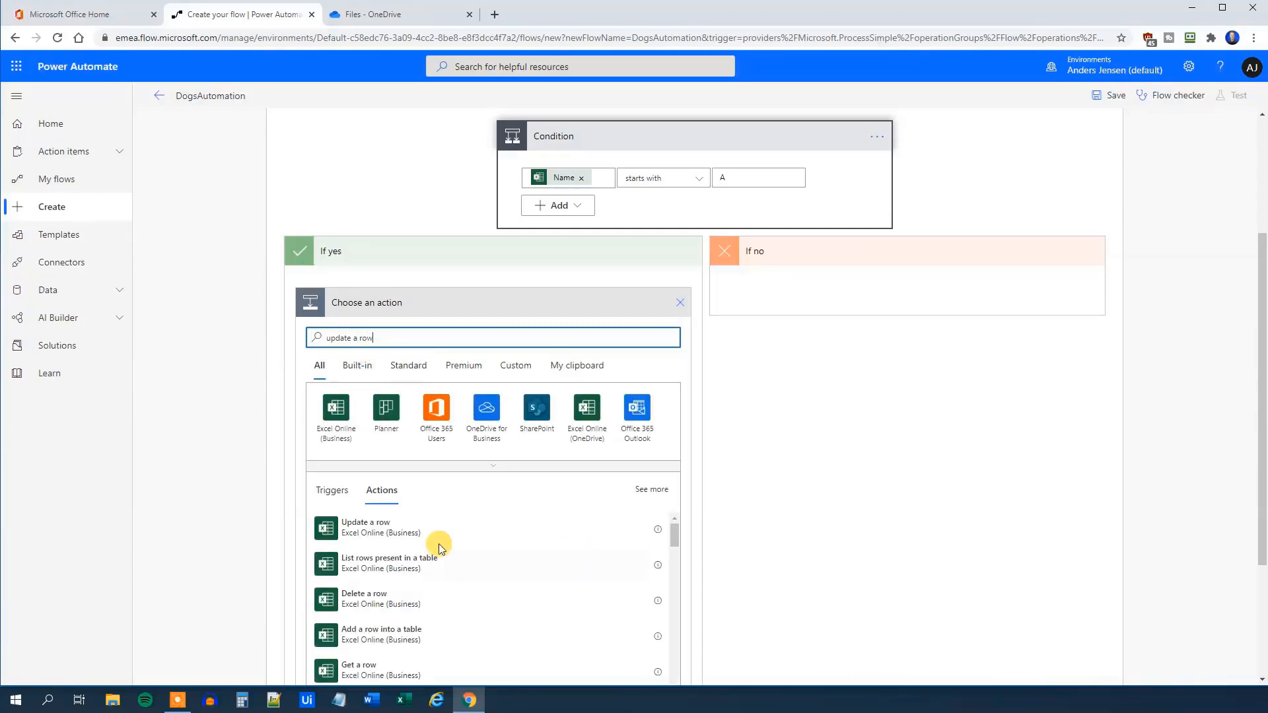
{"action": "left_click", "coordinate": [415, 528]}
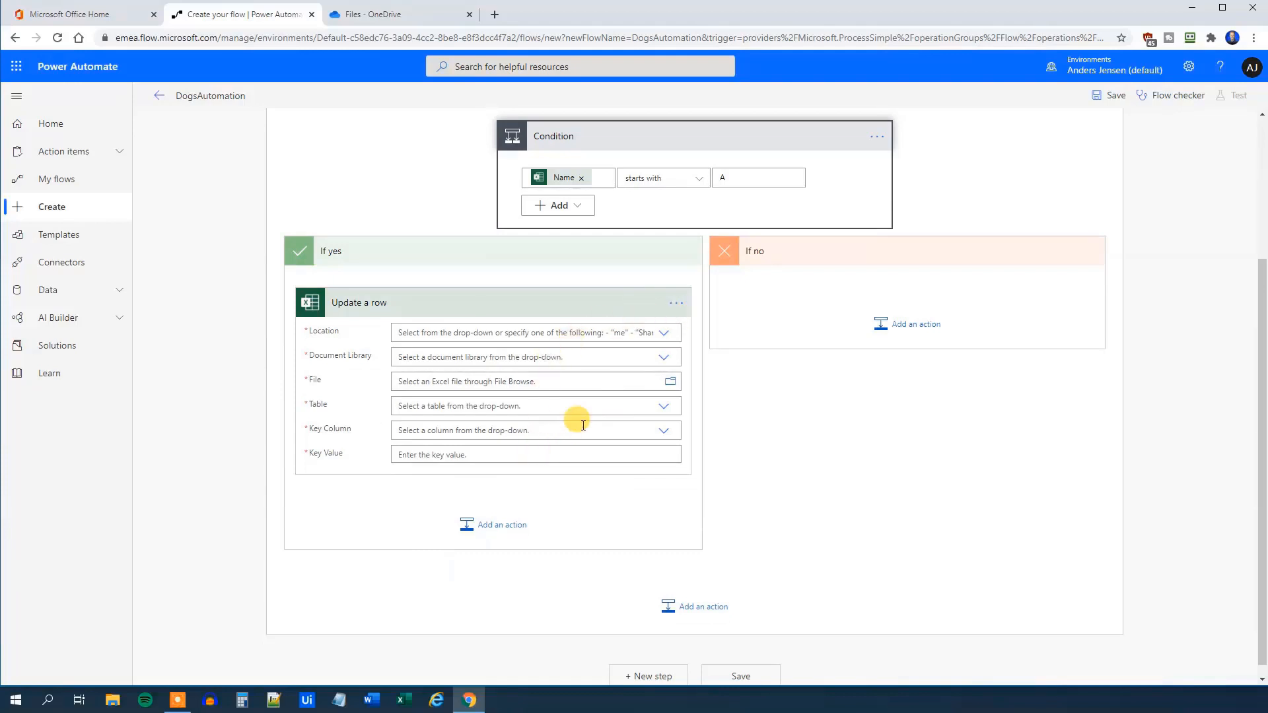
Target Update a row at OneDrive for Business, OneDrive library, /Dogs.xlsx, table Dogs
{"action": "left_click", "coordinate": [662, 339]}
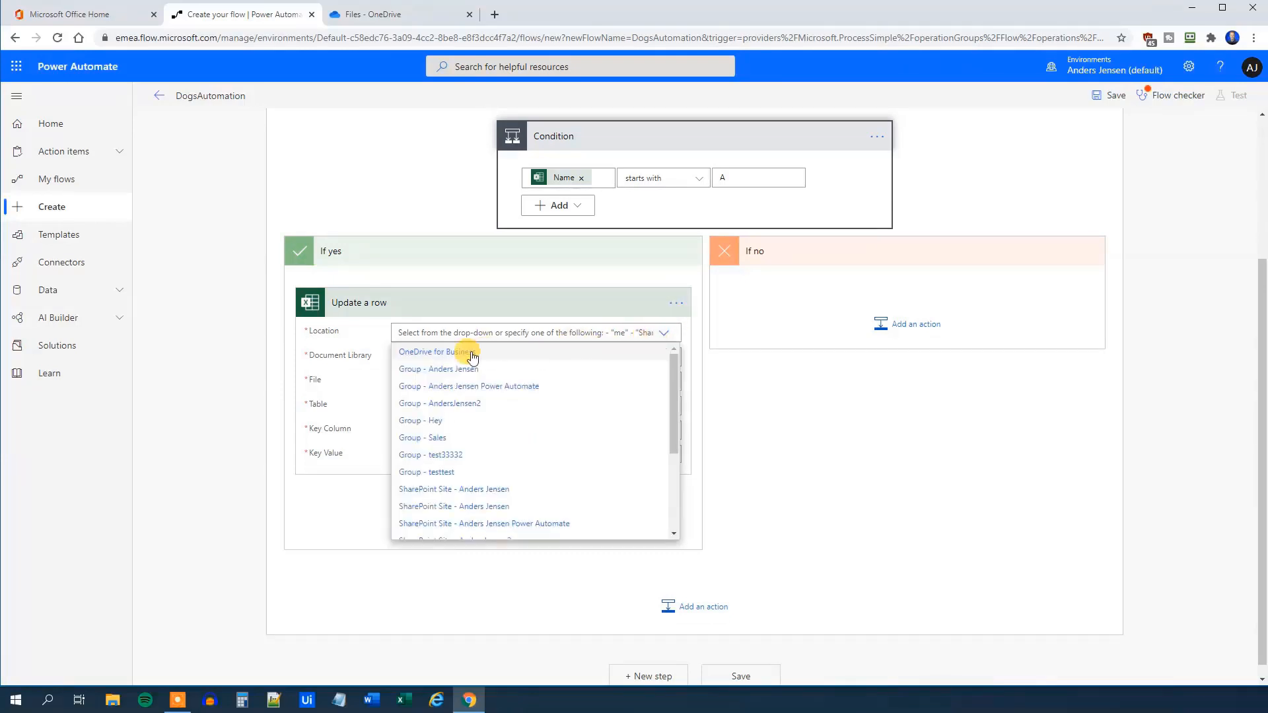
{"action": "left_click", "coordinate": [446, 350]}
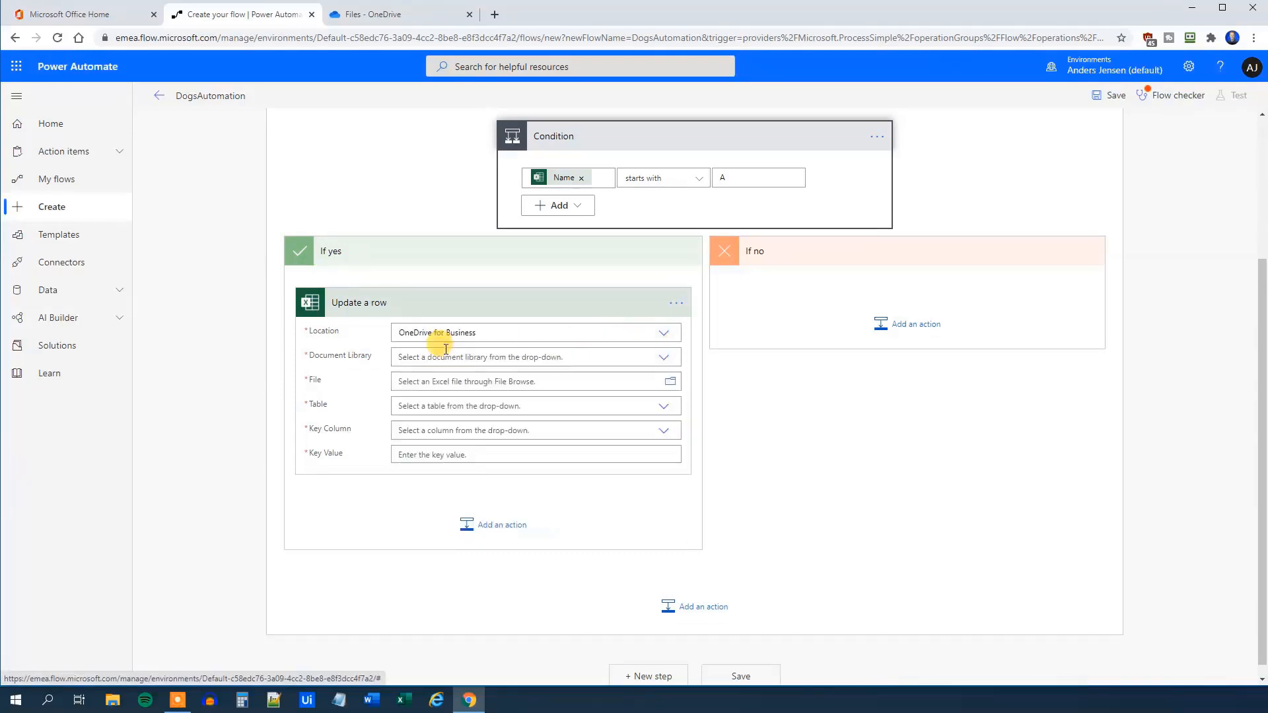
{"action": "left_click", "coordinate": [664, 359]}
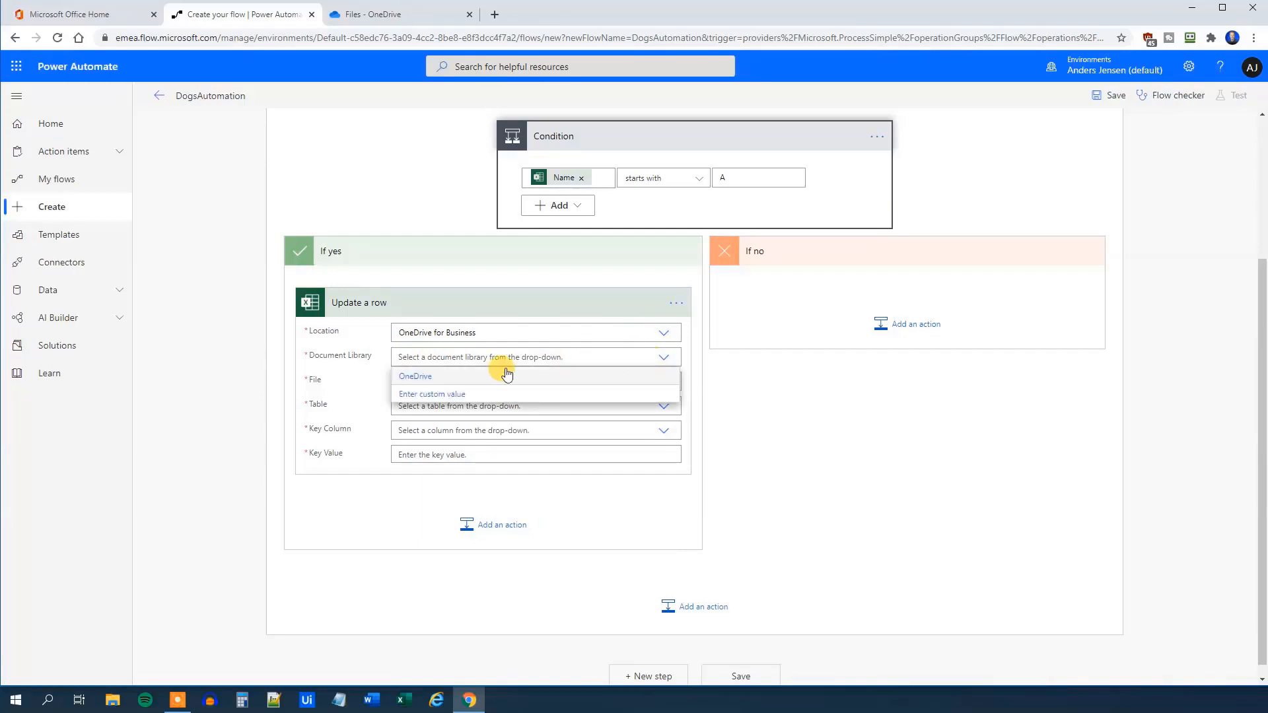
{"action": "left_click", "coordinate": [415, 371]}
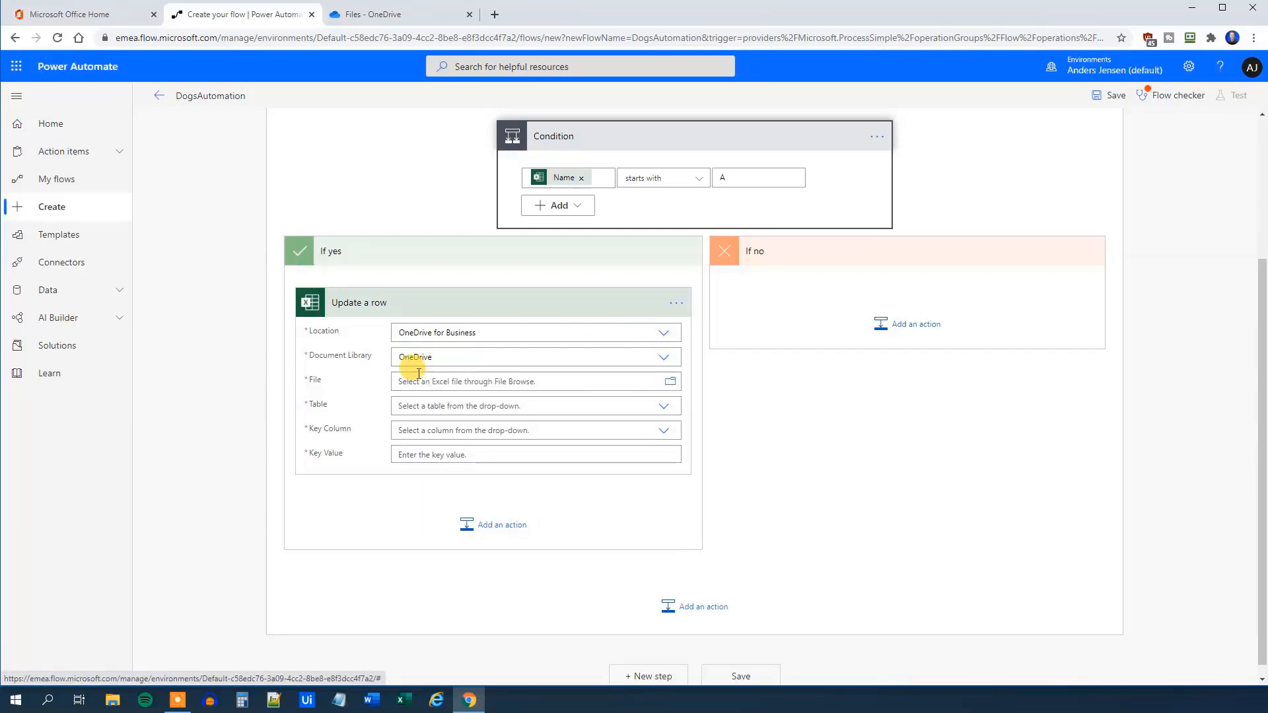
{"action": "left_click", "coordinate": [672, 383]}
{"action": "left_click", "coordinate": [731, 476]}
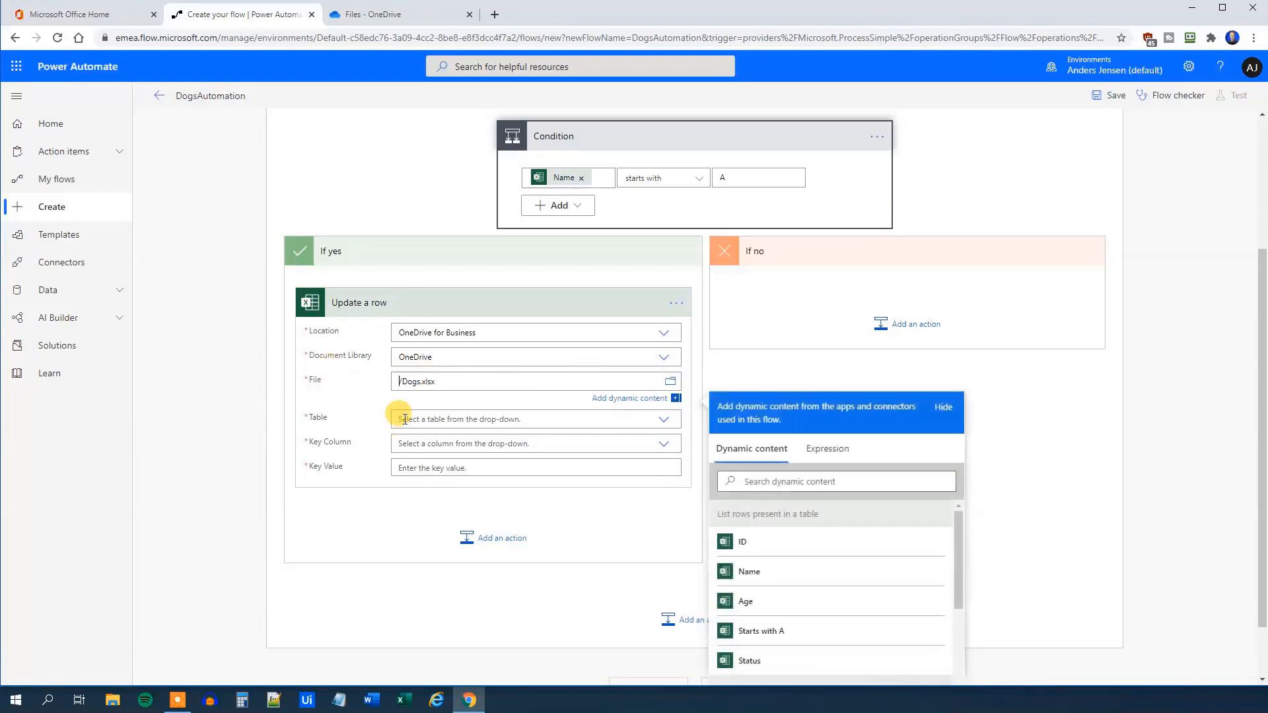
{"action": "left_click", "coordinate": [377, 401]}
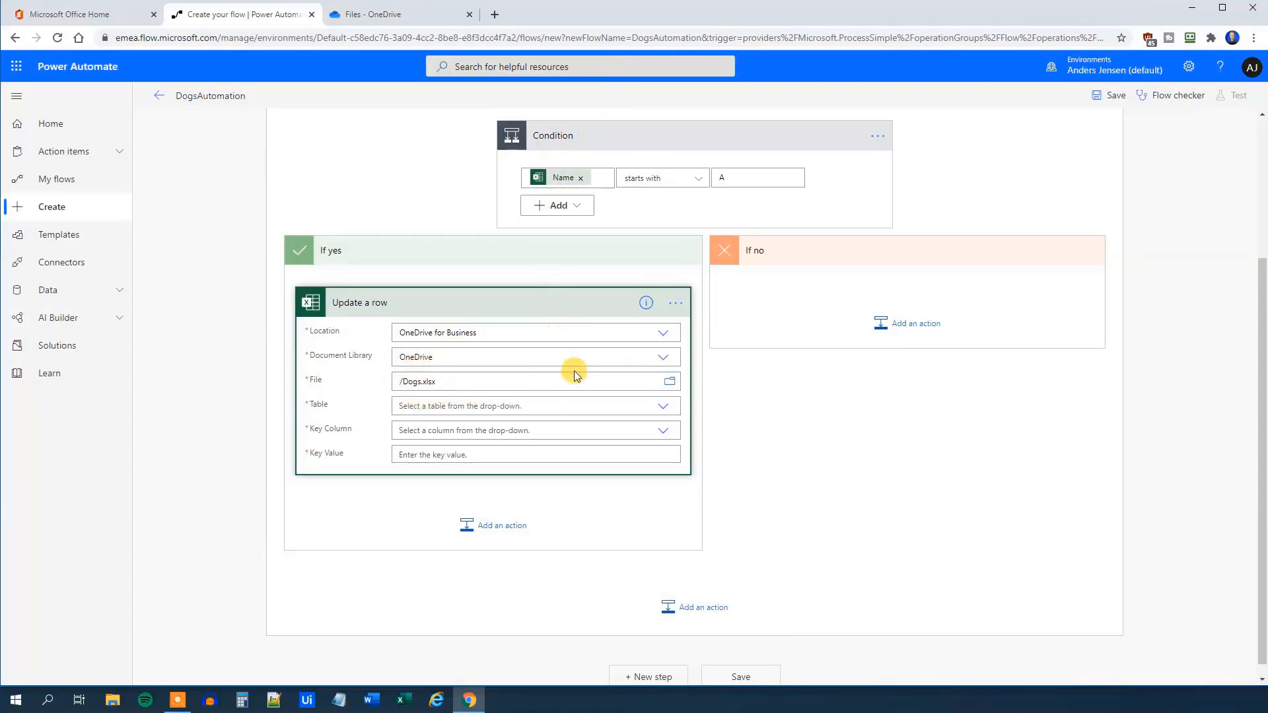
{"action": "left_click", "coordinate": [662, 409]}
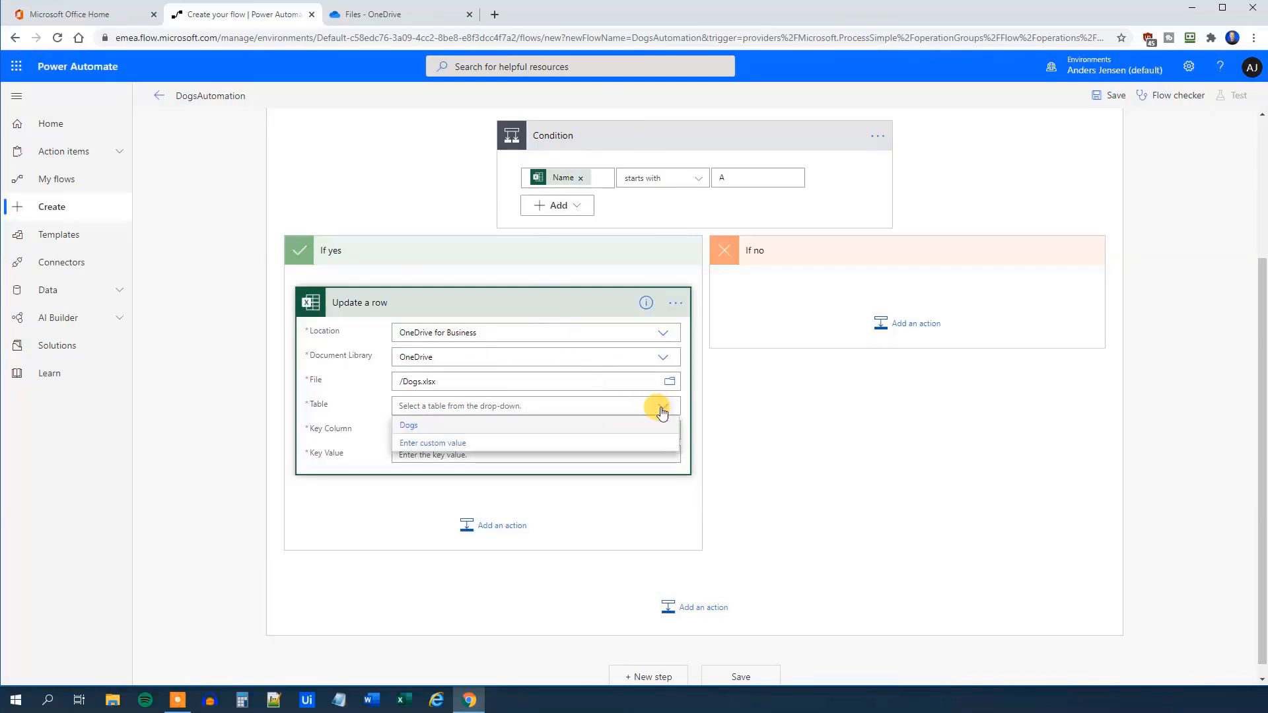
{"action": "left_click", "coordinate": [423, 425]}
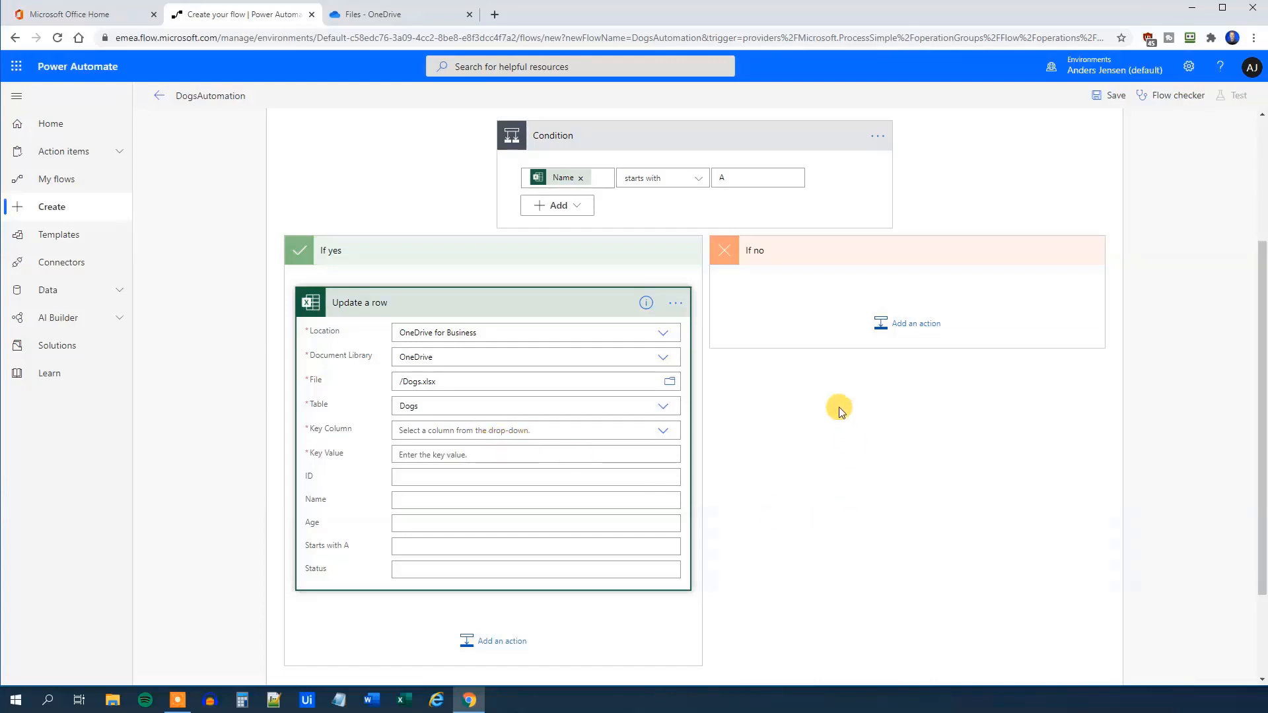
Set the key column to ID and the key value to each row's ID
{"action": "left_click", "coordinate": [667, 436]}
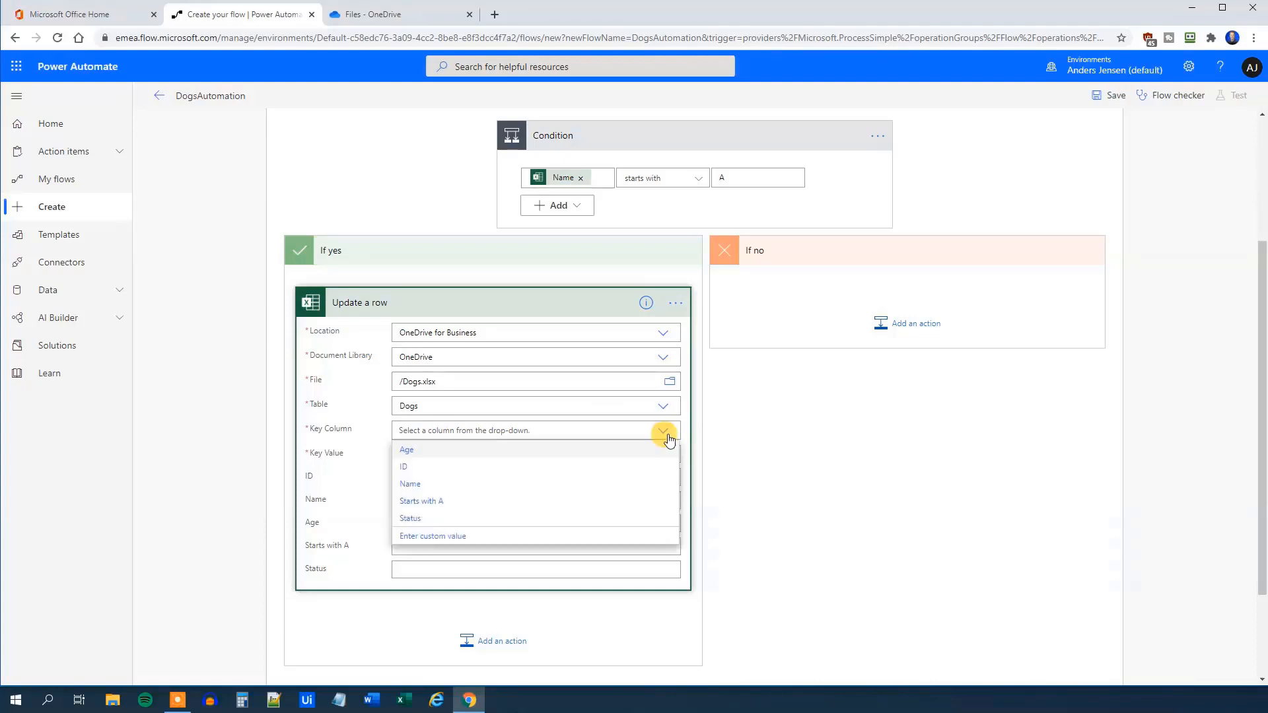
{"action": "left_click", "coordinate": [428, 467]}
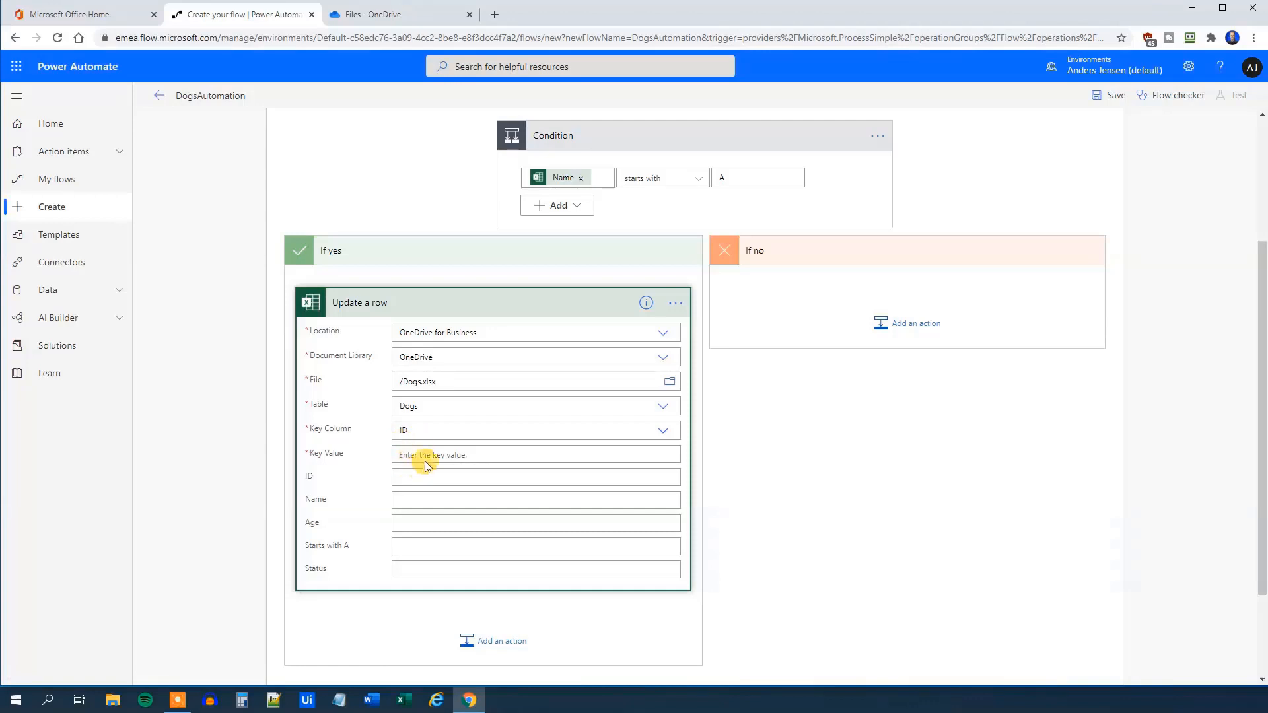
{"action": "left_click", "coordinate": [416, 455]}
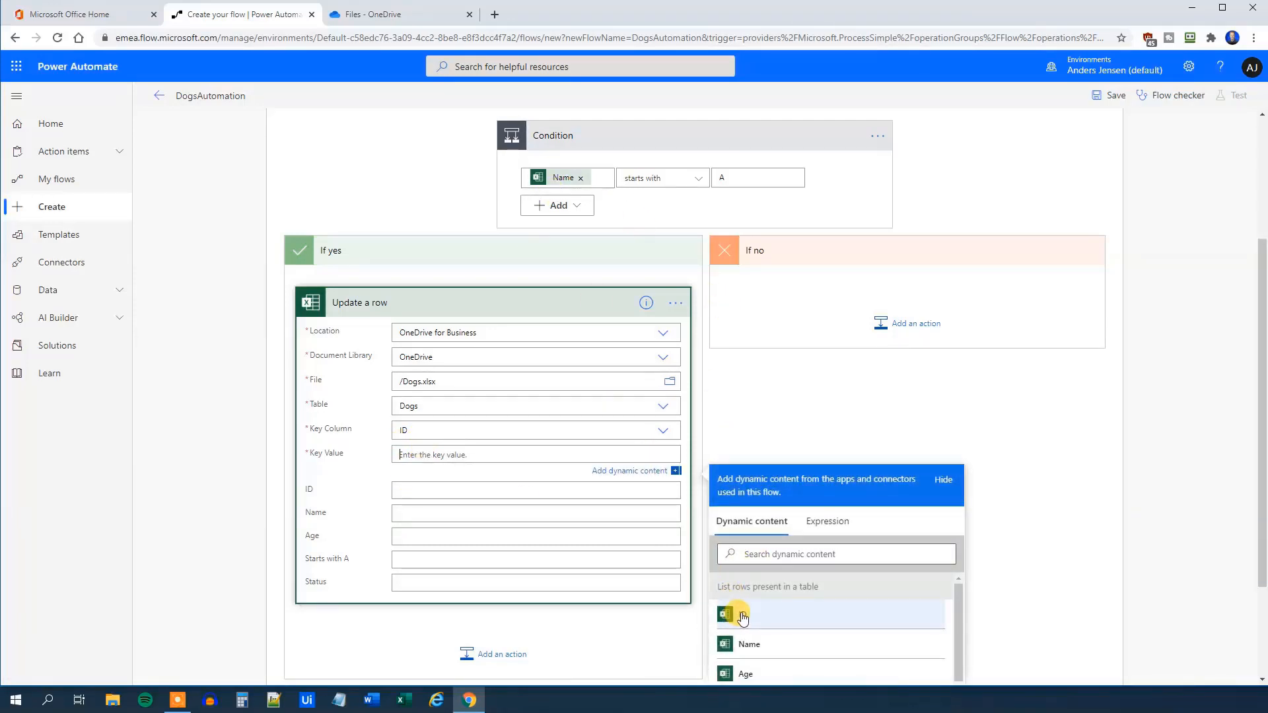
{"action": "left_click", "coordinate": [743, 617]}
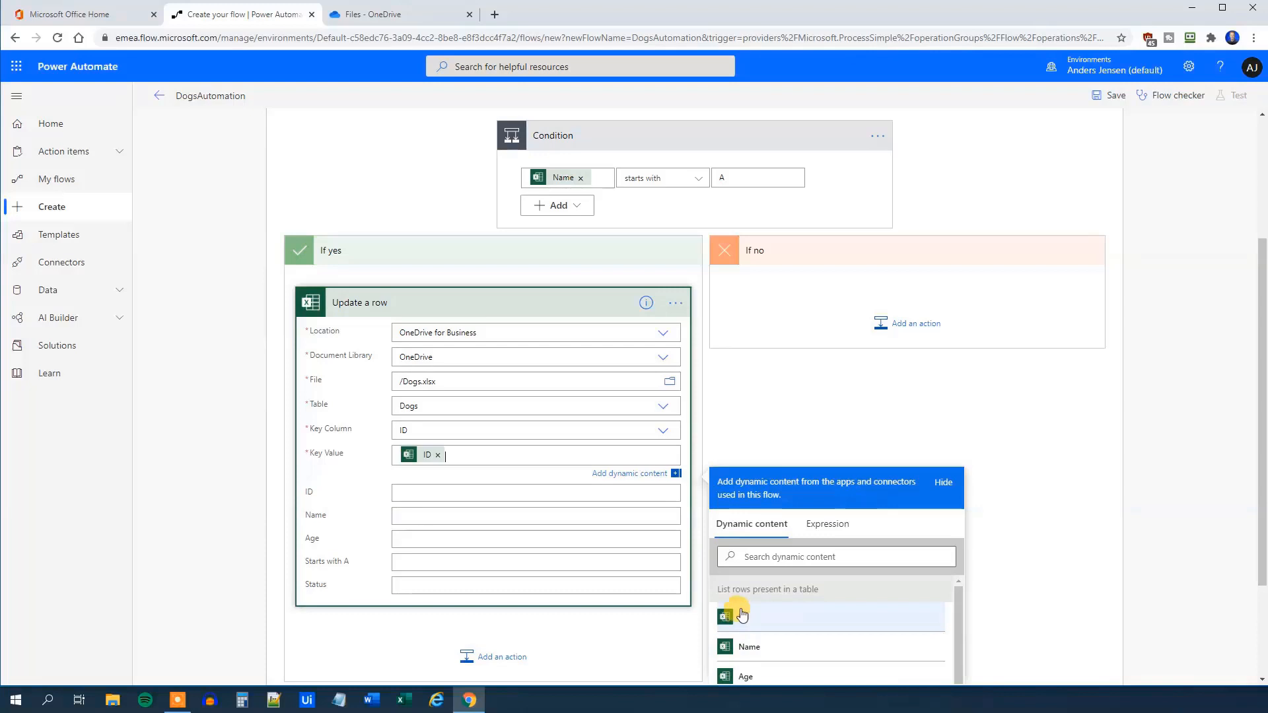
{"action": "left_click", "coordinate": [354, 479]}
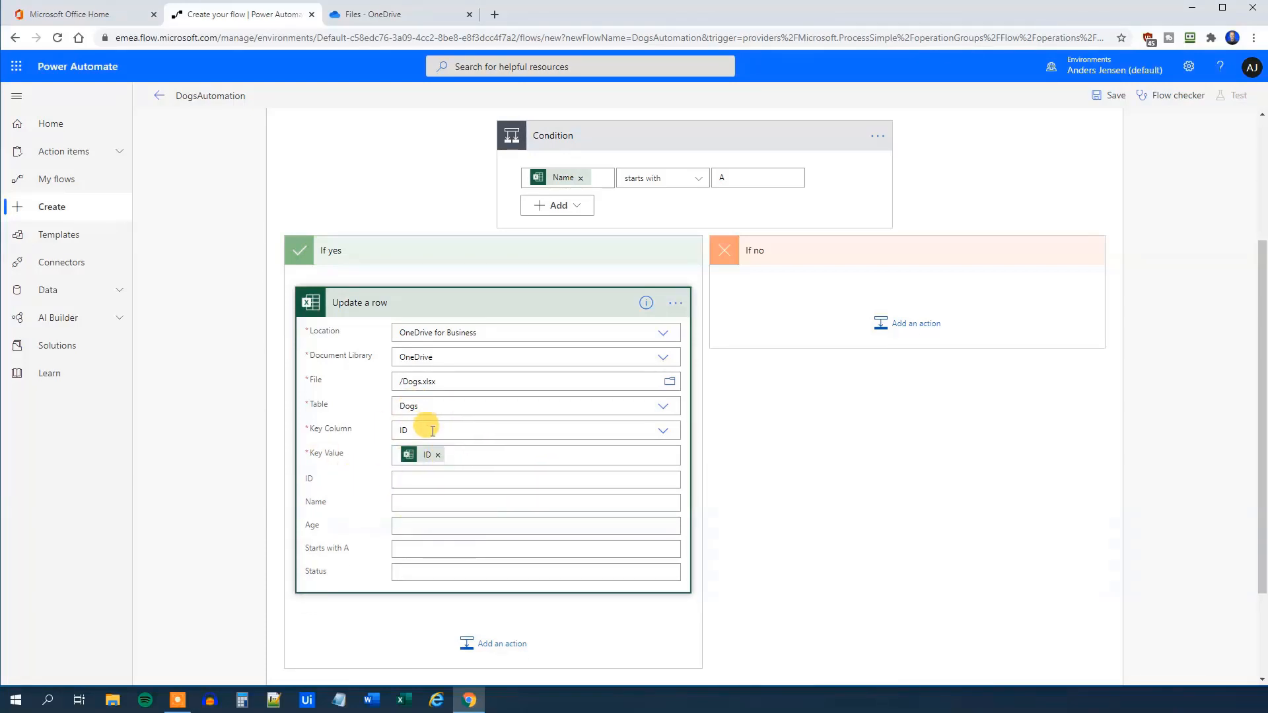
Fill the Starts with A column with 'Starts with an A'
{"action": "left_click", "coordinate": [414, 546]}
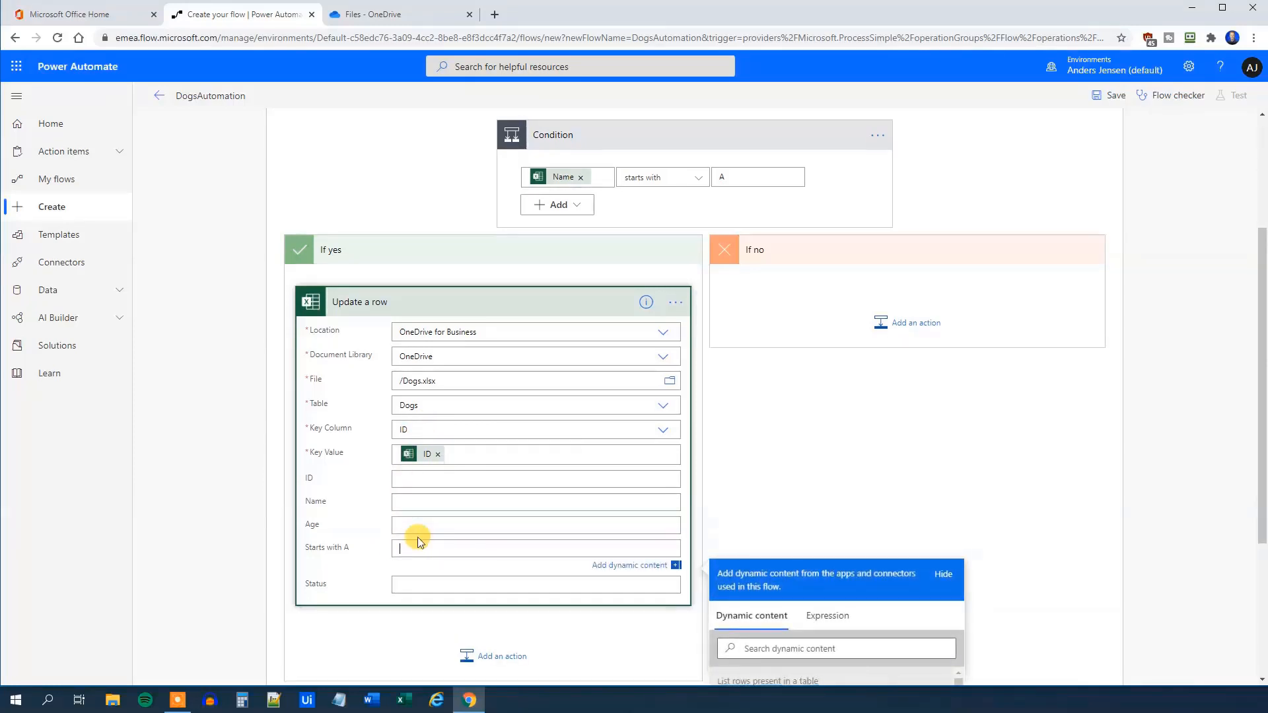
{"action": "scroll", "coordinate": [418, 542], "scroll_direction": "down", "scroll_amount": 2}
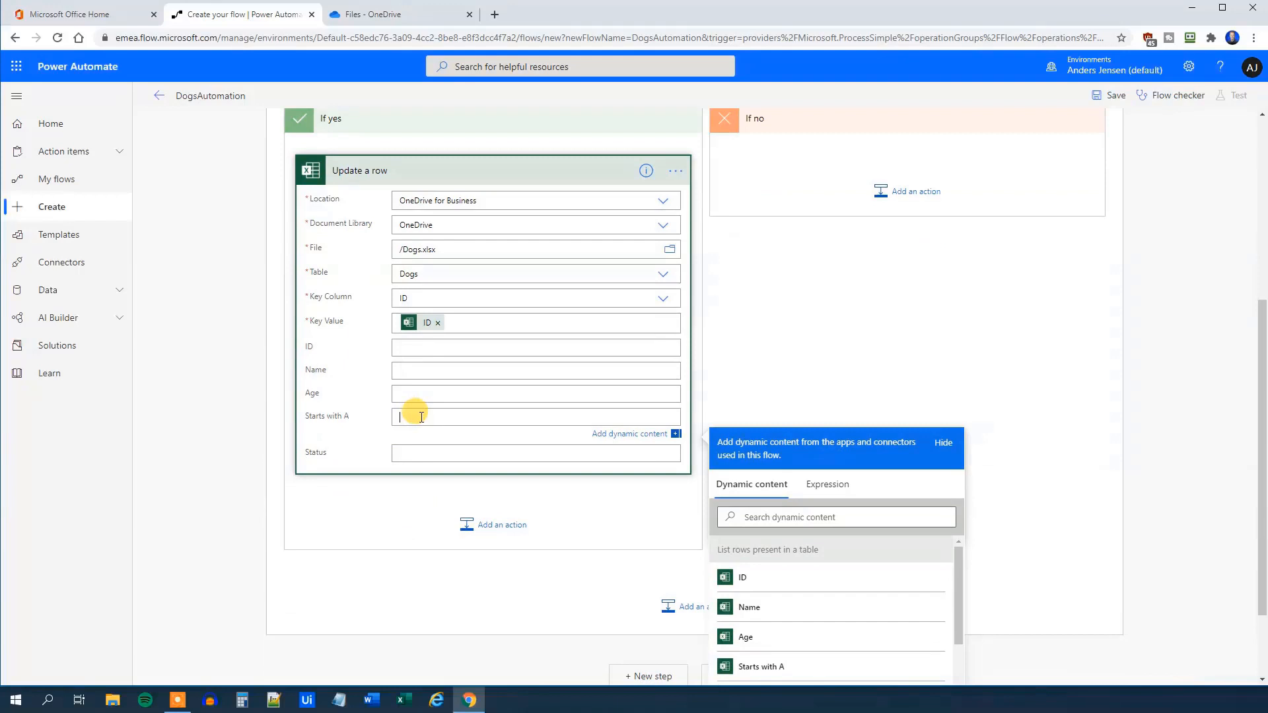
{"action": "type", "text": "Starts with an A"}
{"action": "left_click", "coordinate": [855, 373]}
{"action": "scroll", "coordinate": [800, 430], "scroll_direction": "up", "scroll_amount": 5}
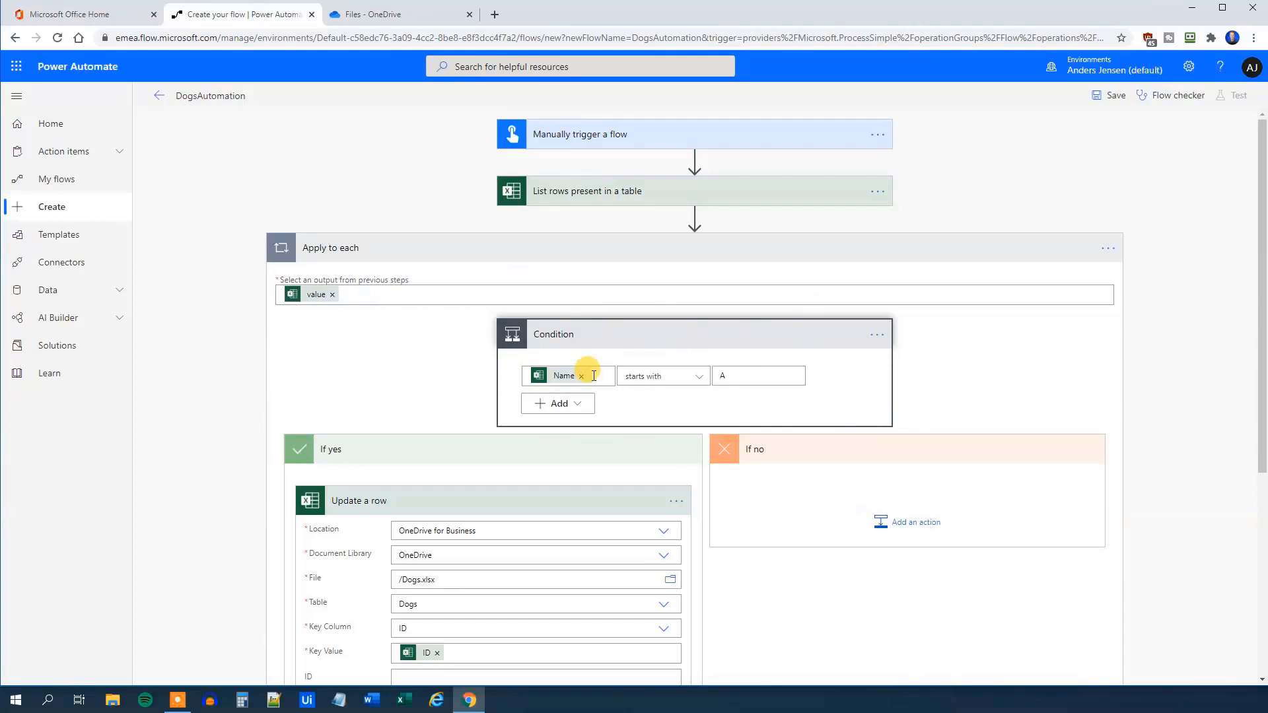
{"action": "scroll", "coordinate": [588, 374], "scroll_direction": "down", "scroll_amount": 2}
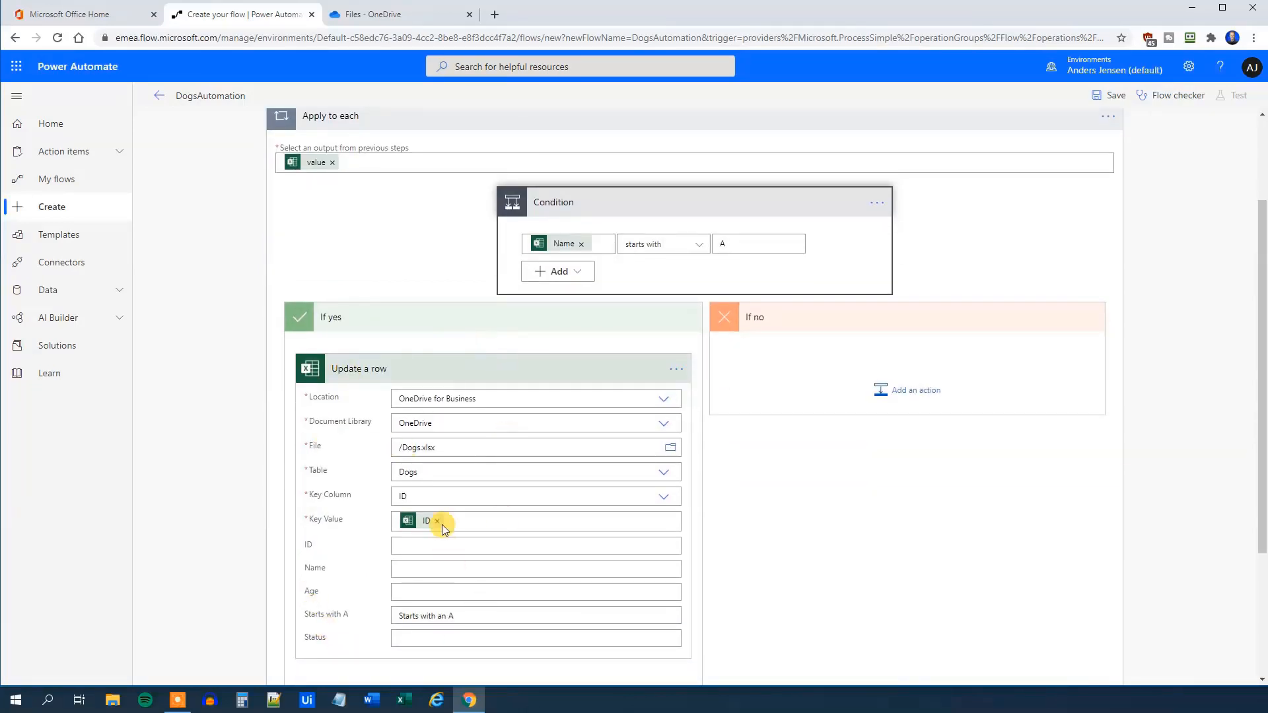
Save DogsAutomation and run a manual test with 'I'll perform the trigger action'
{"action": "scroll", "coordinate": [426, 386], "scroll_direction": "up", "scroll_amount": 2}
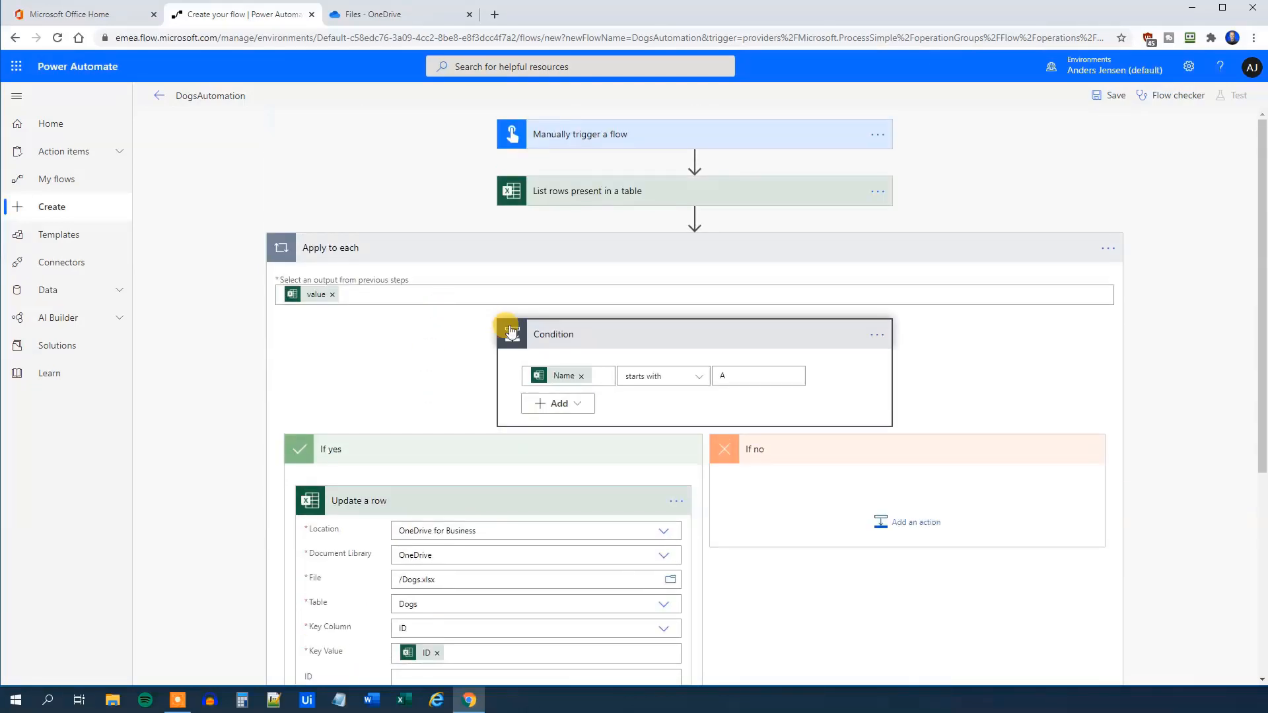
{"action": "left_click", "coordinate": [1101, 97]}
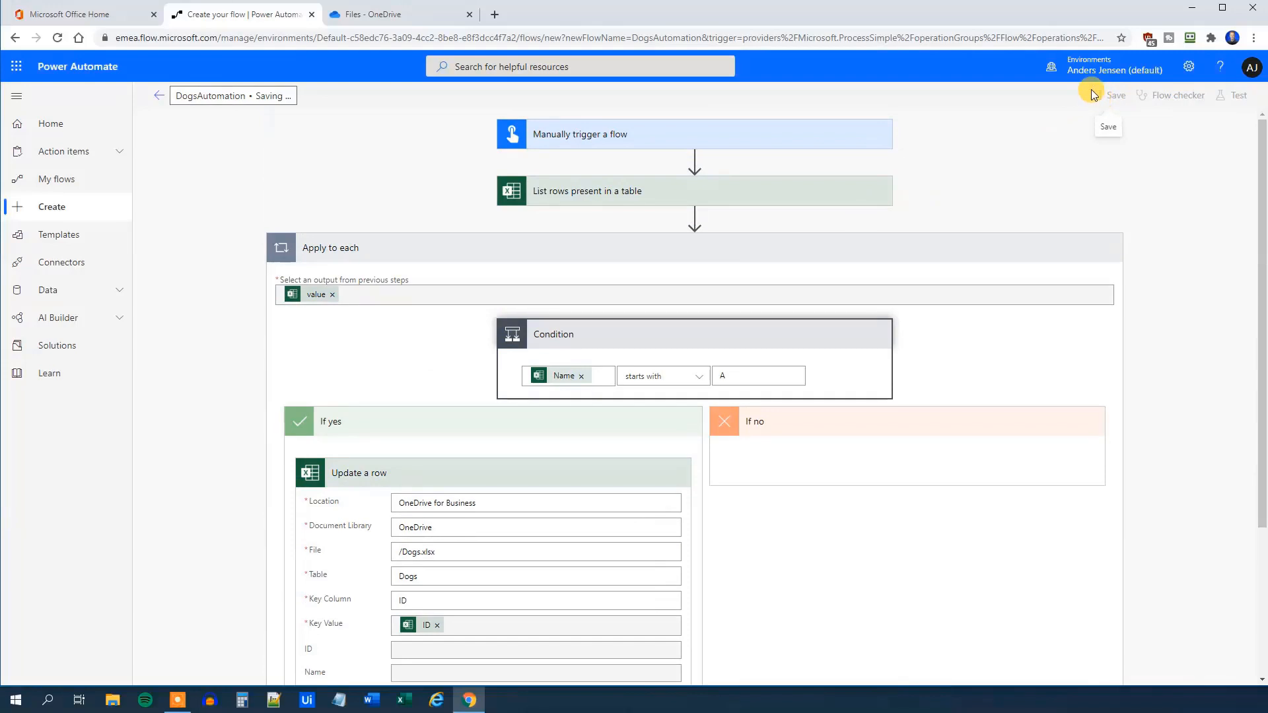
{"action": "left_click", "coordinate": [1230, 95]}
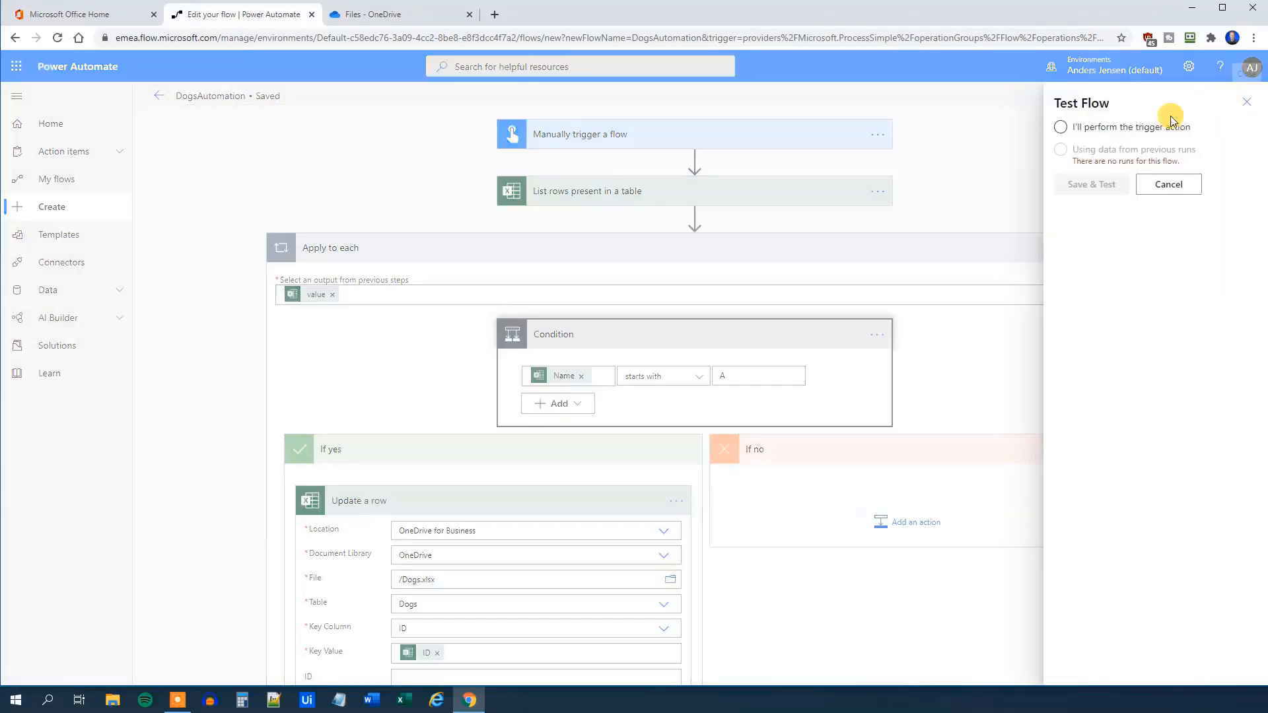
{"action": "left_click", "coordinate": [1123, 126]}
{"action": "left_click", "coordinate": [1091, 185]}
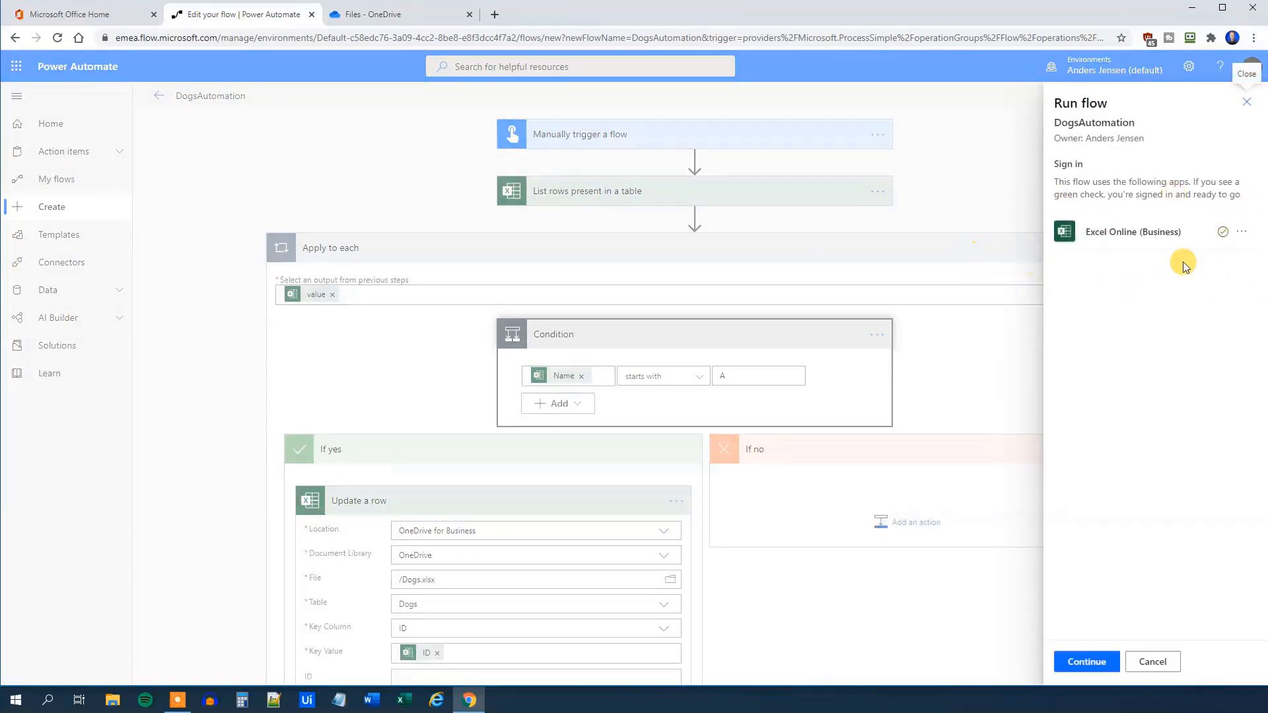
{"action": "left_click", "coordinate": [1088, 666]}
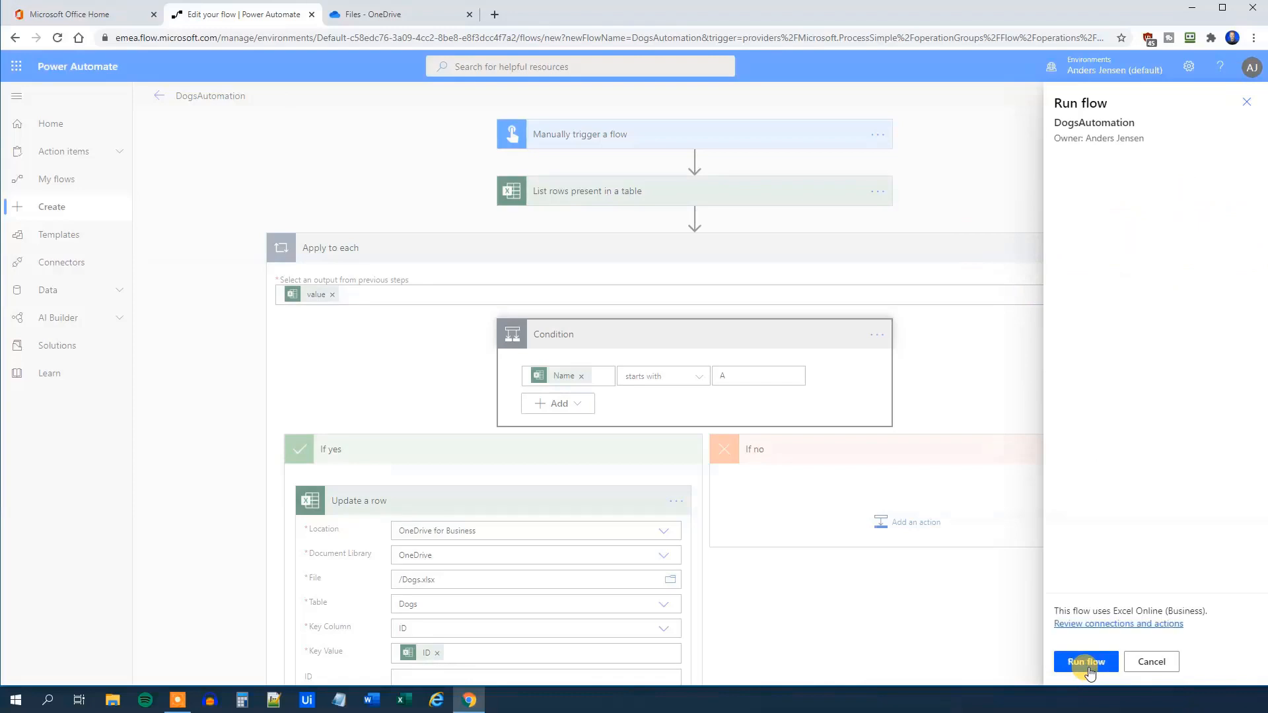
{"action": "left_click", "coordinate": [1089, 664]}
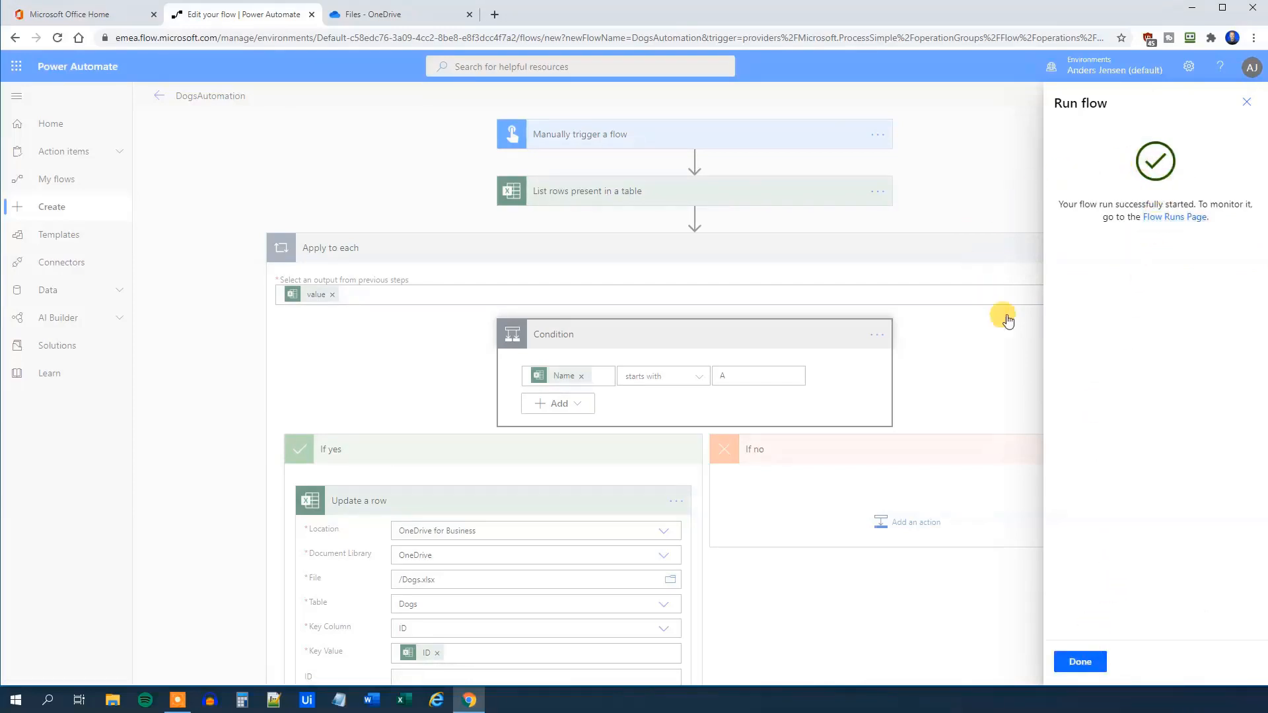
Expand the run's Apply to each loop and Condition, stepping through iterations to a false result
{"action": "left_click", "coordinate": [1081, 663]}
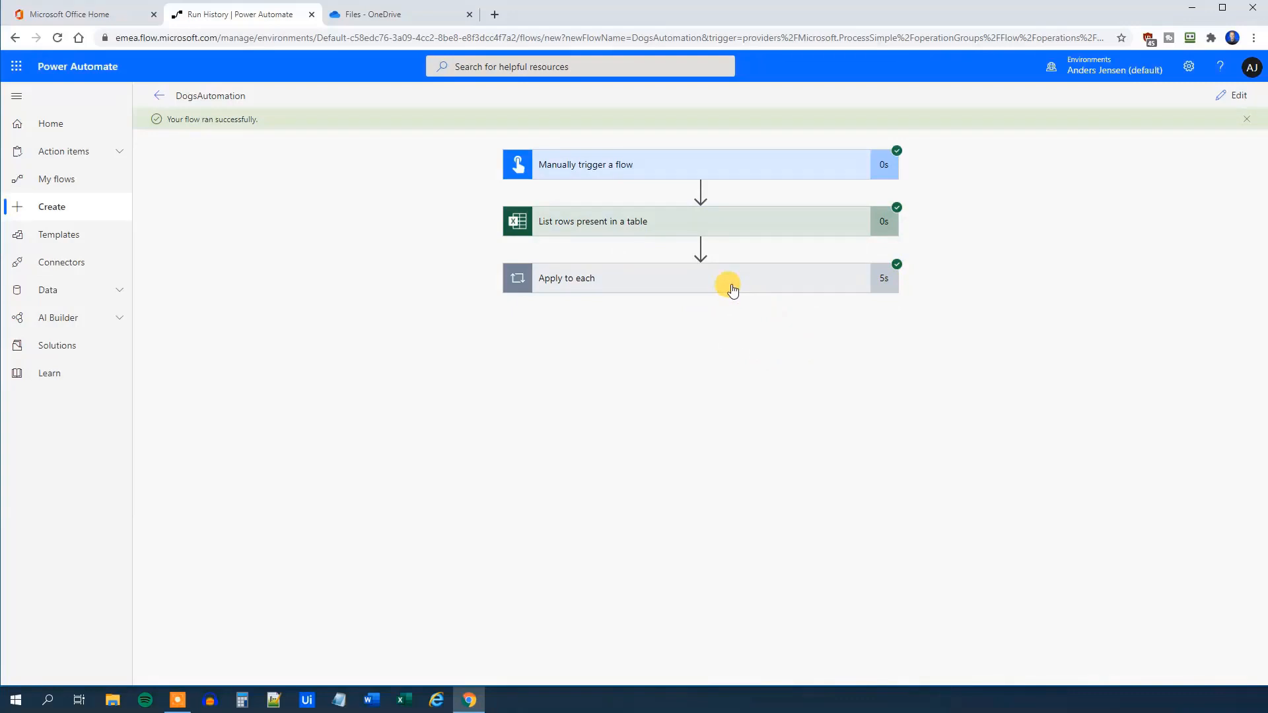
{"action": "left_click", "coordinate": [708, 278]}
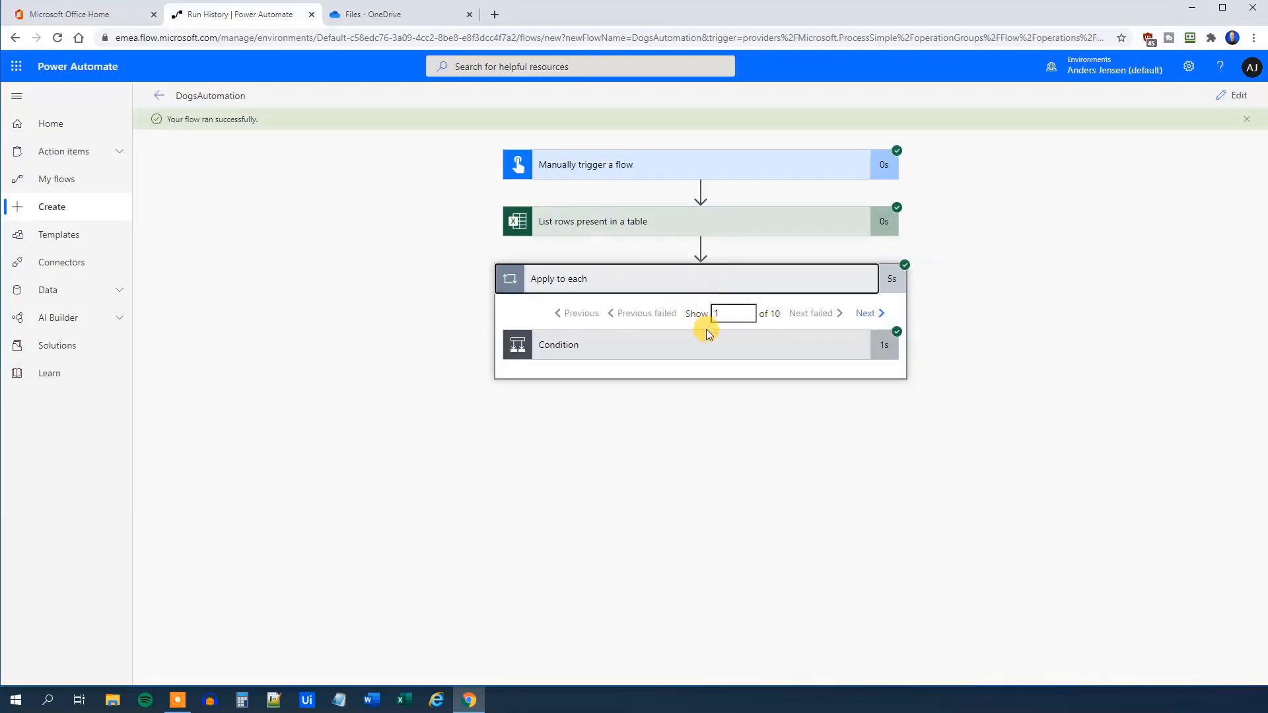
{"action": "left_click", "coordinate": [868, 313]}
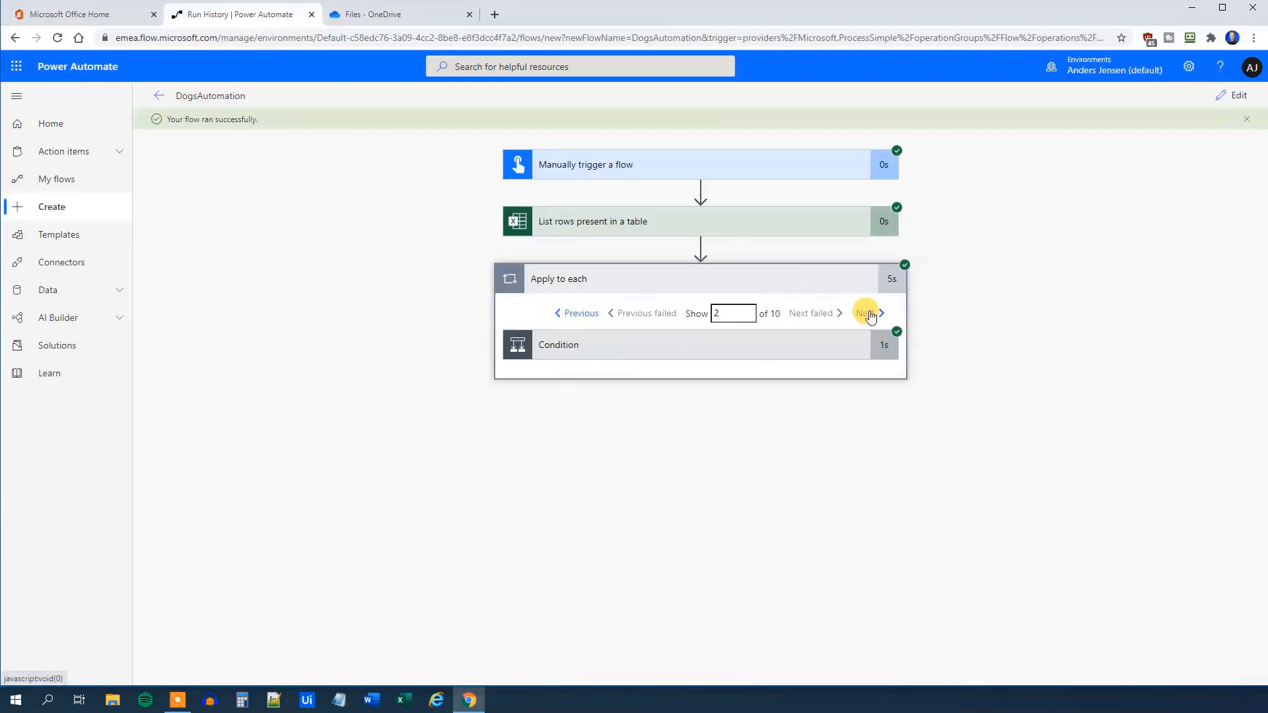
{"action": "left_click", "coordinate": [623, 347]}
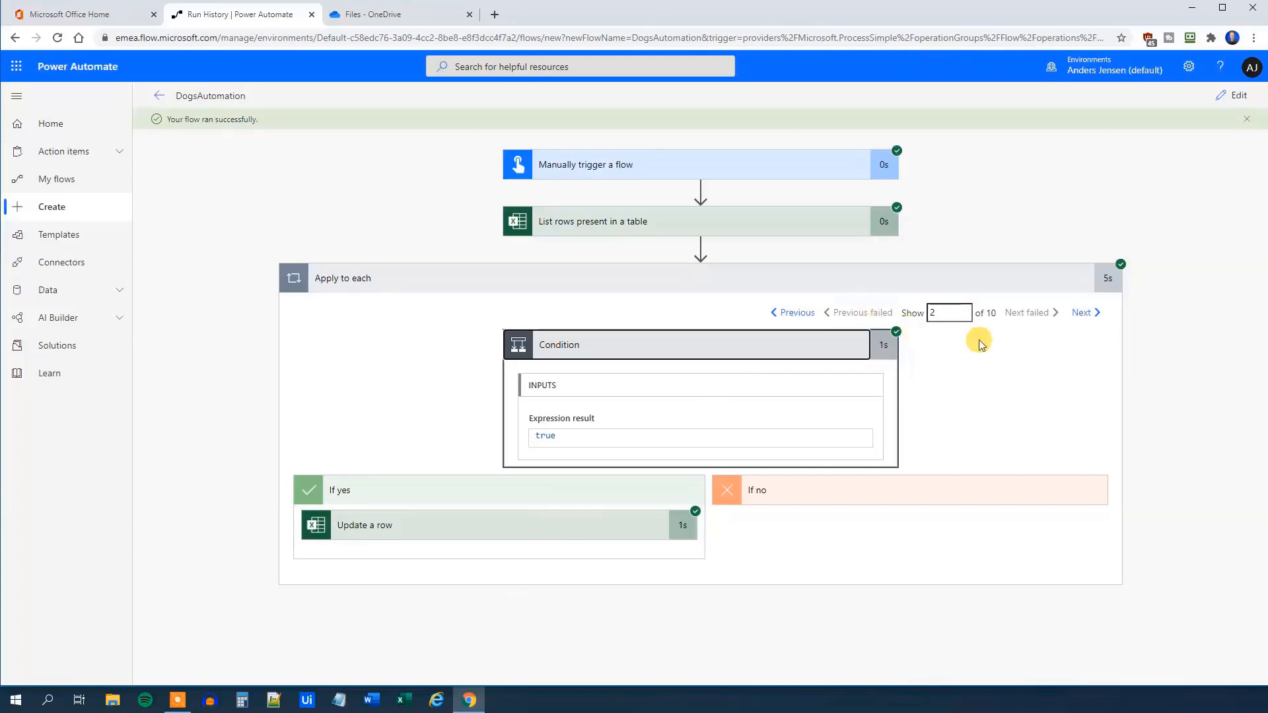
{"action": "left_click", "coordinate": [1081, 314]}
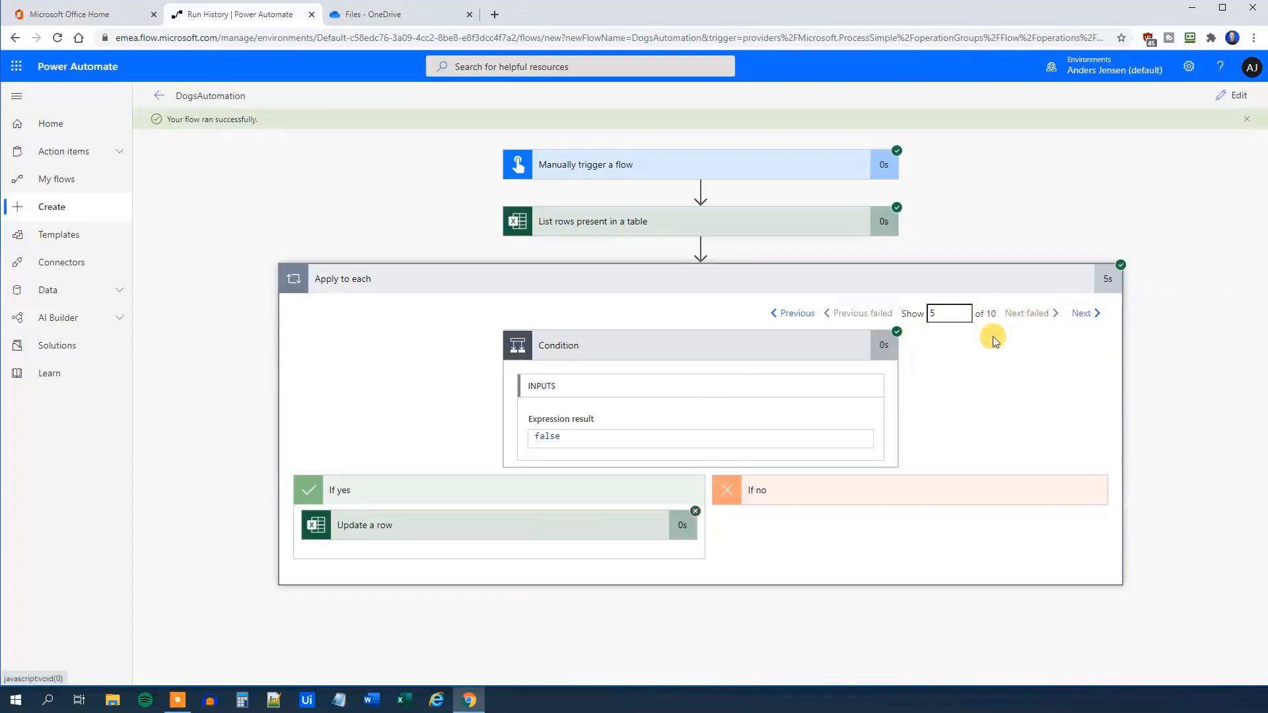
{"action": "left_click", "coordinate": [1089, 313]}
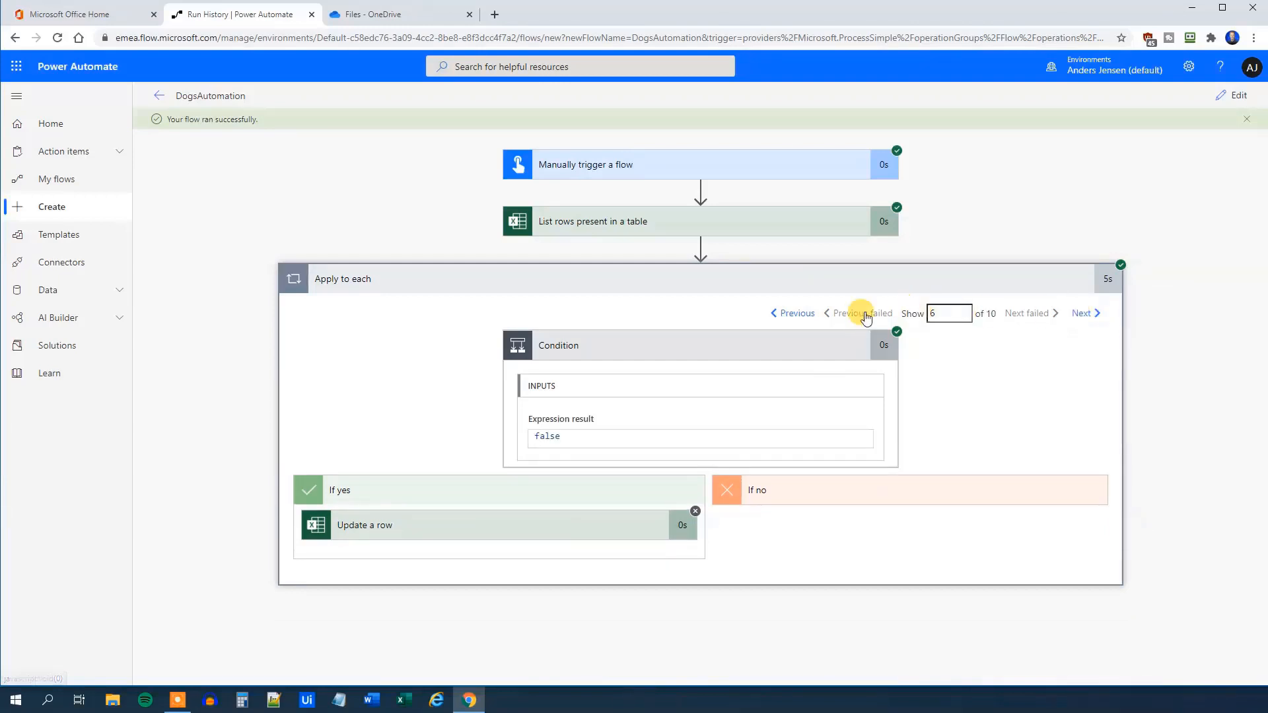
{"action": "left_click", "coordinate": [786, 313]}
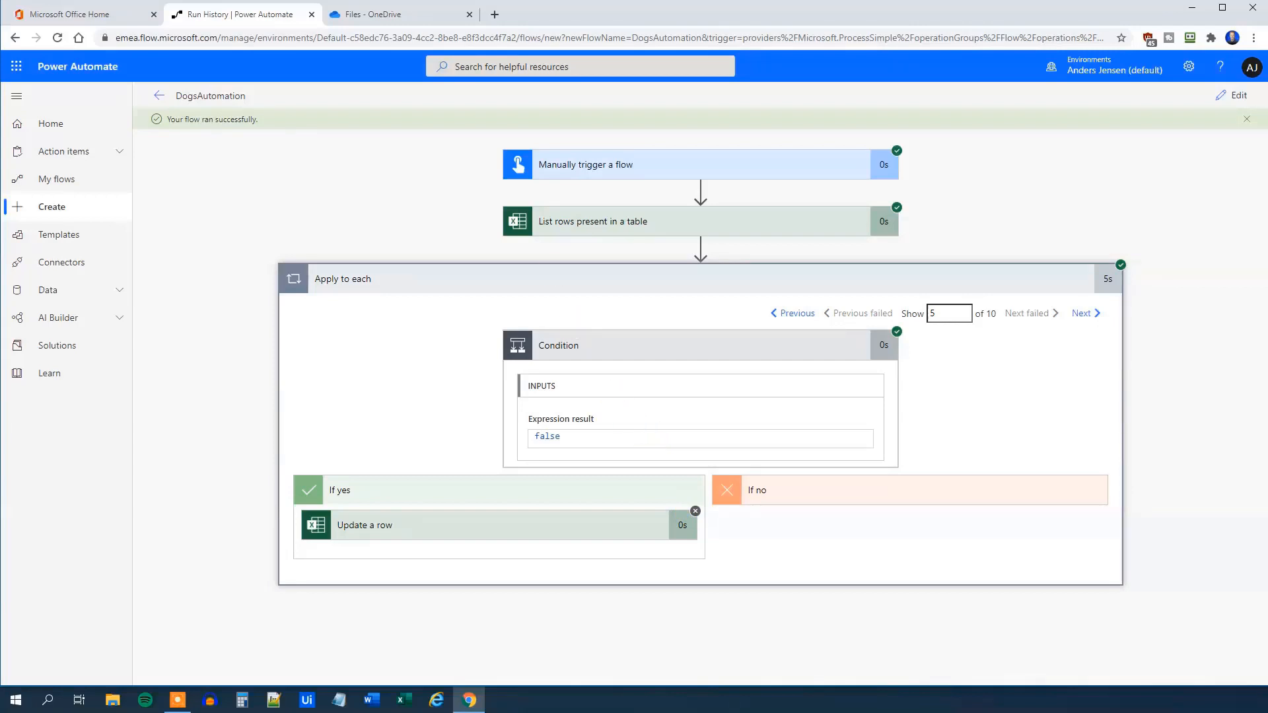
Check Dogs.xlsx in Excel for the web: Addie, Aida and Alaska show 'Starts with an A'
{"action": "left_click", "coordinate": [382, 14]}
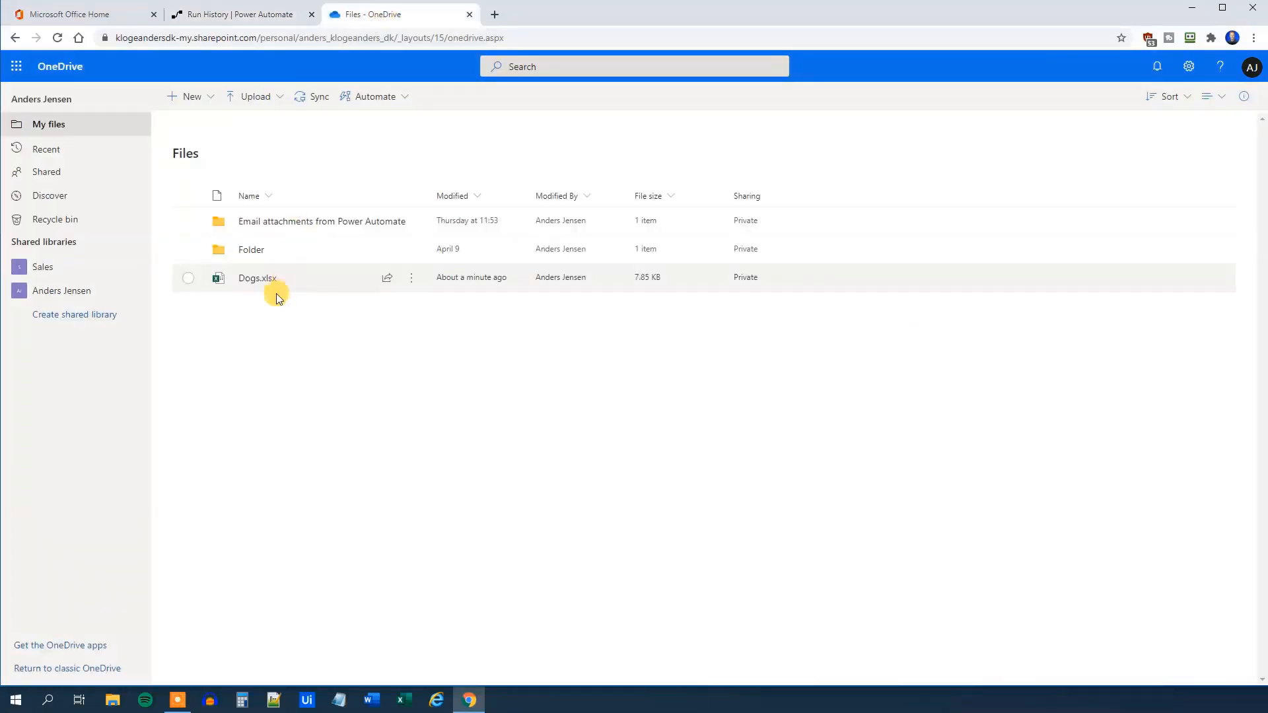
{"action": "left_click", "coordinate": [248, 280]}
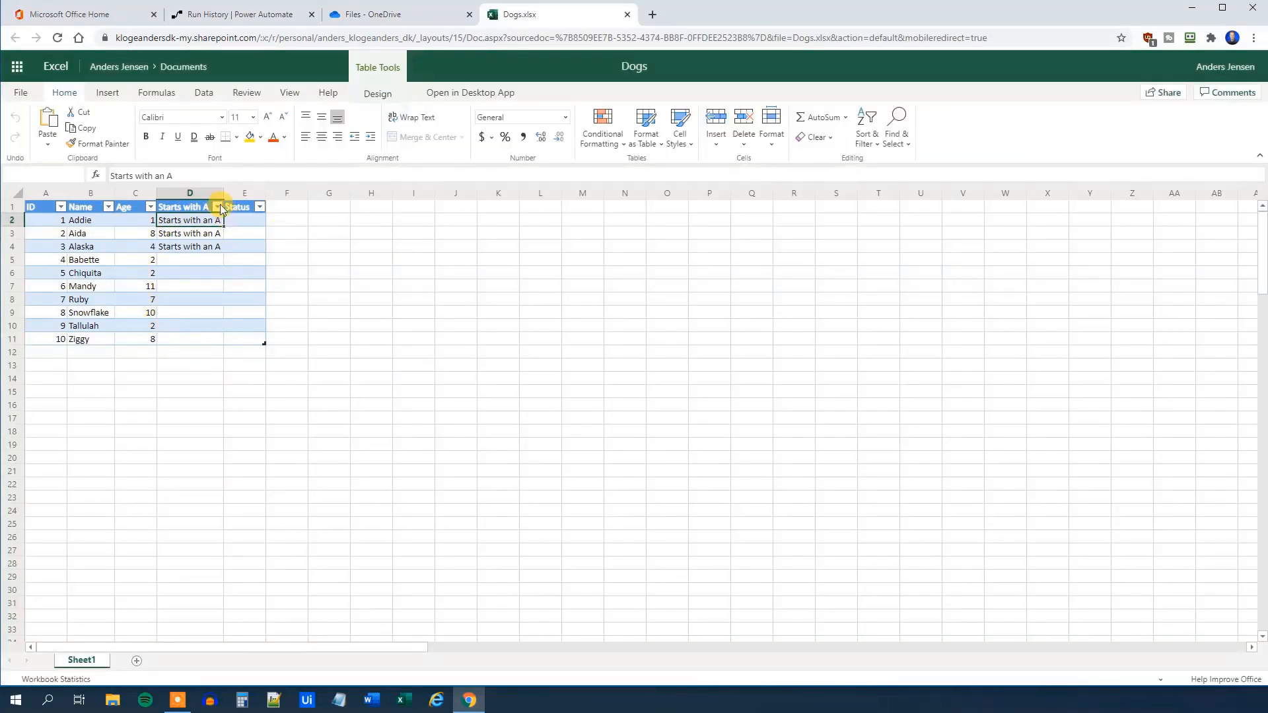
{"action": "left_click", "coordinate": [174, 285]}
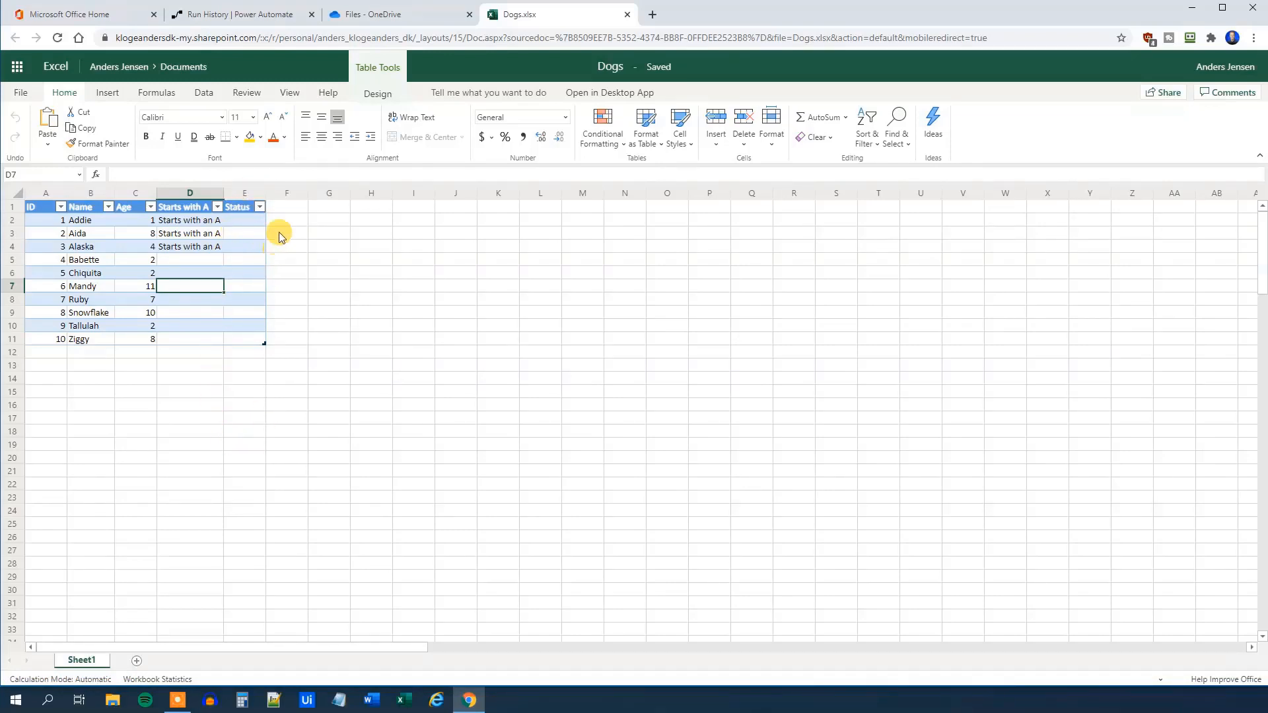
{"action": "left_click", "coordinate": [190, 20]}
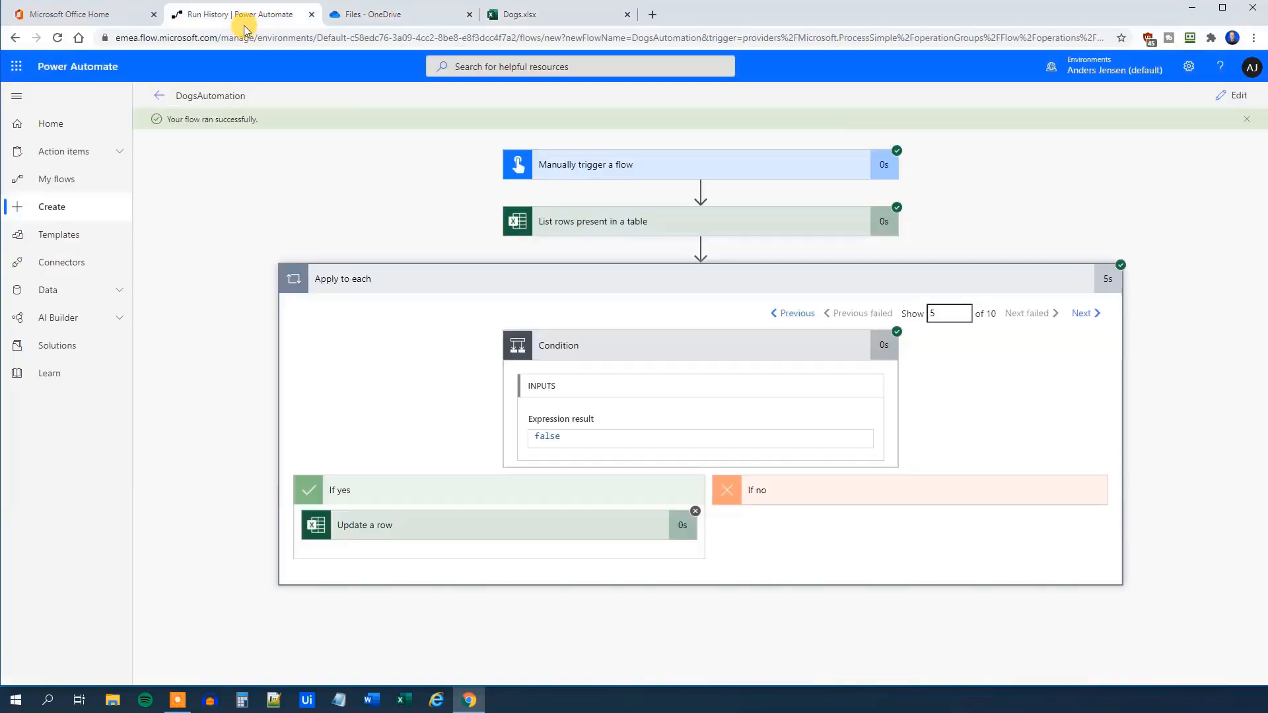
Reopen DogsAutomation in the editor, reviewing the Name starts with A condition and Update a row
{"action": "left_click", "coordinate": [1237, 99]}
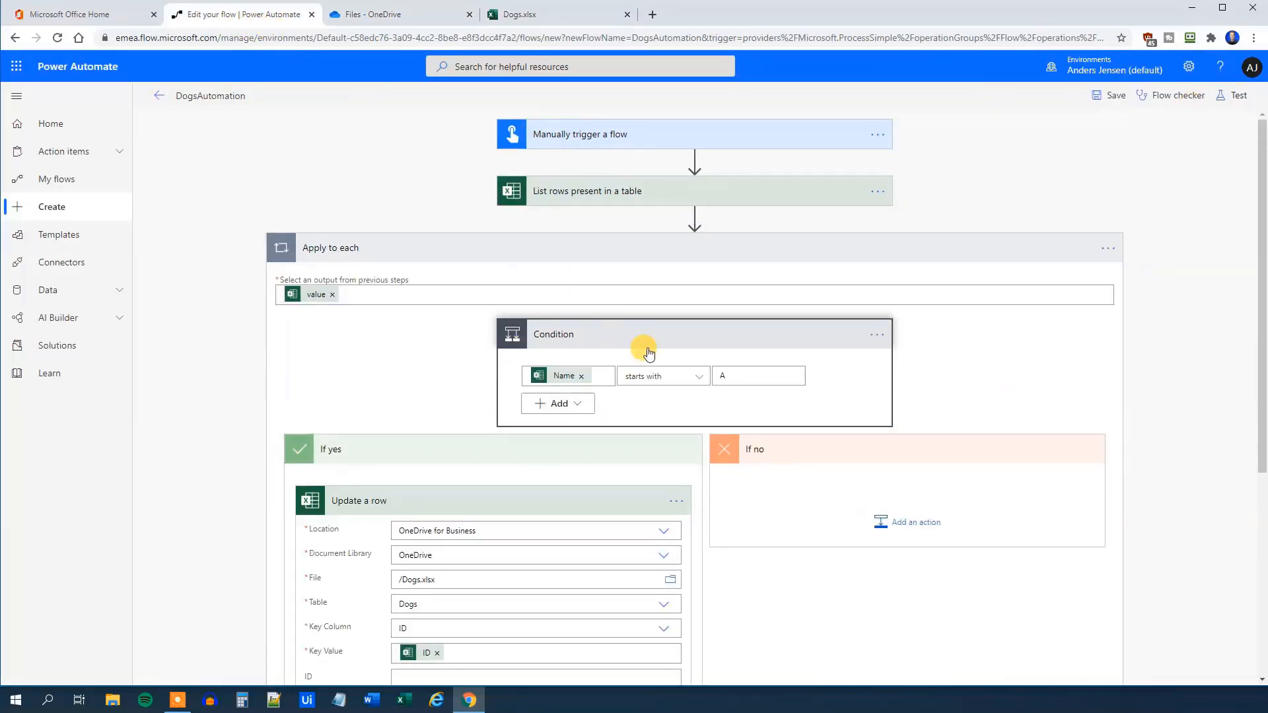
{"action": "scroll", "coordinate": [648, 352], "scroll_direction": "down", "scroll_amount": 3}
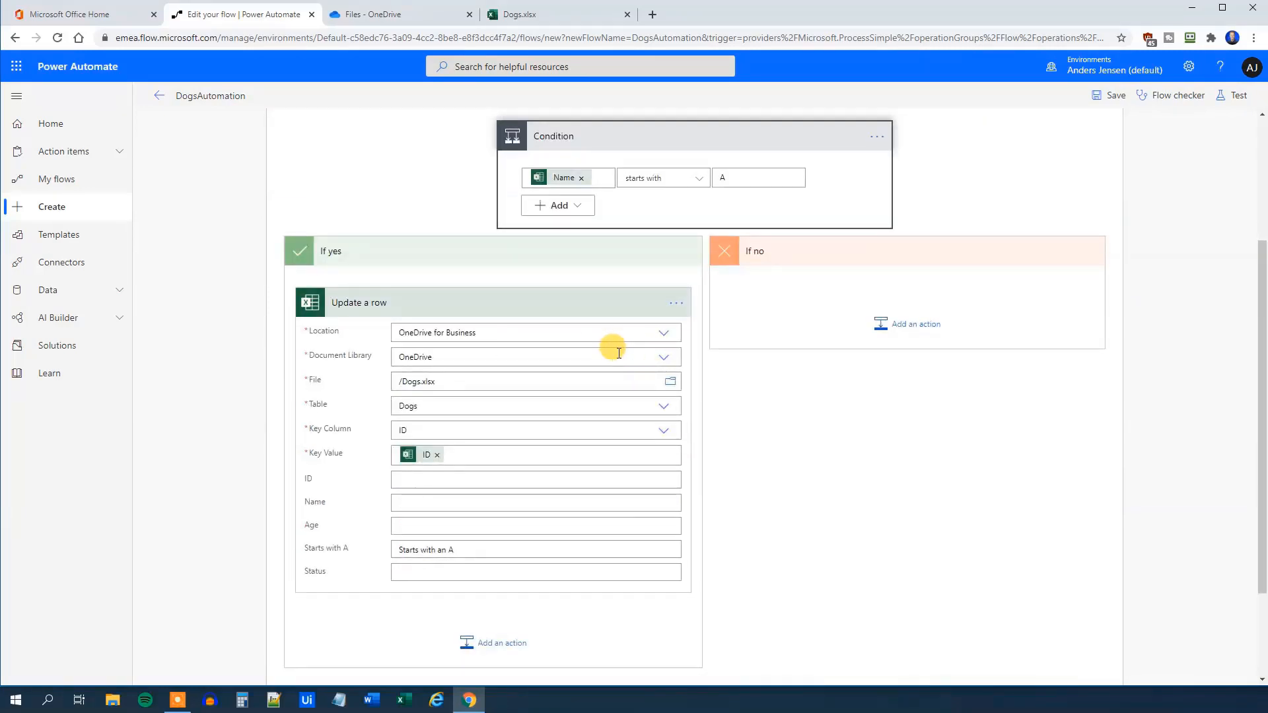
{"action": "scroll", "coordinate": [619, 353], "scroll_direction": "up", "scroll_amount": 2}
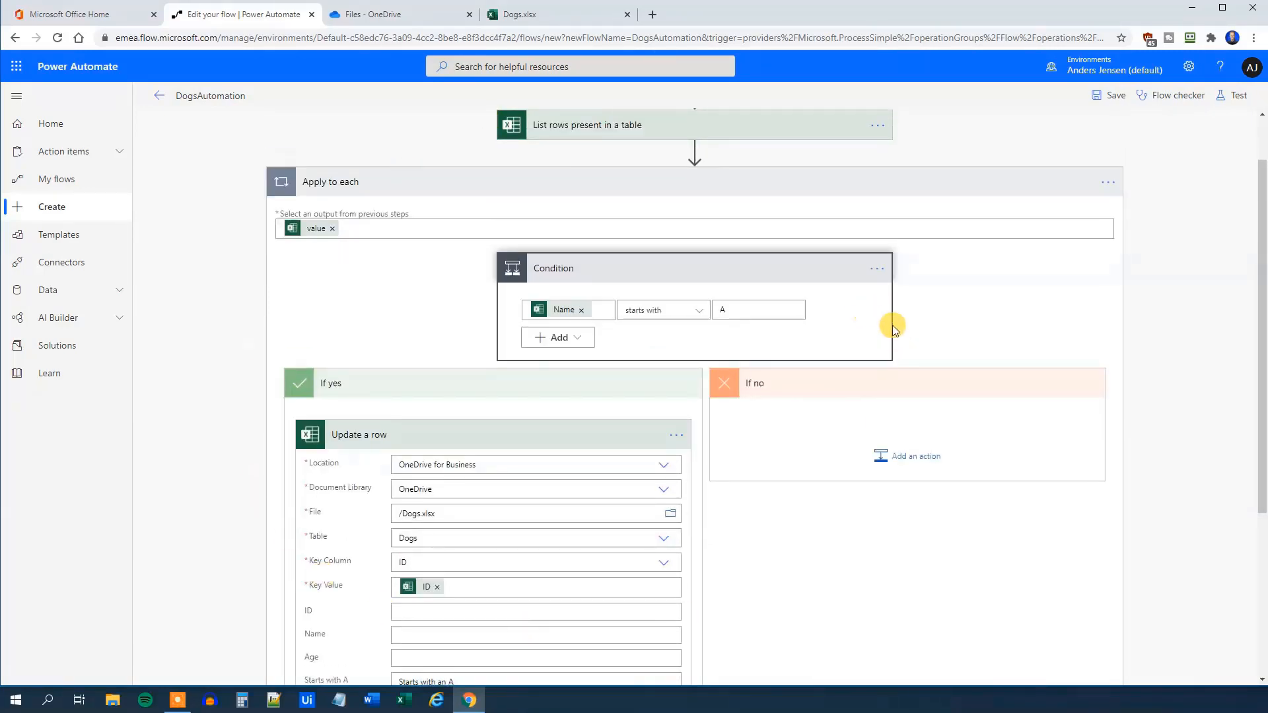
{"action": "scroll", "coordinate": [735, 245], "scroll_direction": "up", "scroll_amount": 1}
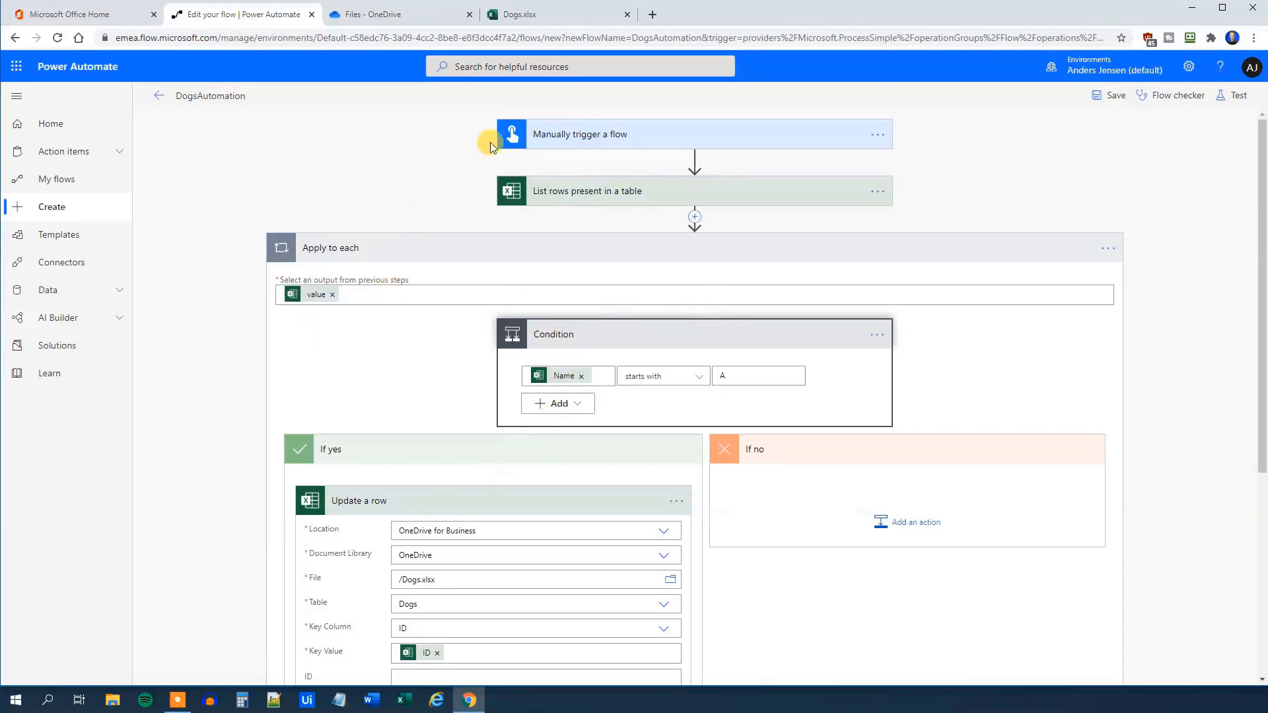
{"action": "left_click", "coordinate": [541, 18]}
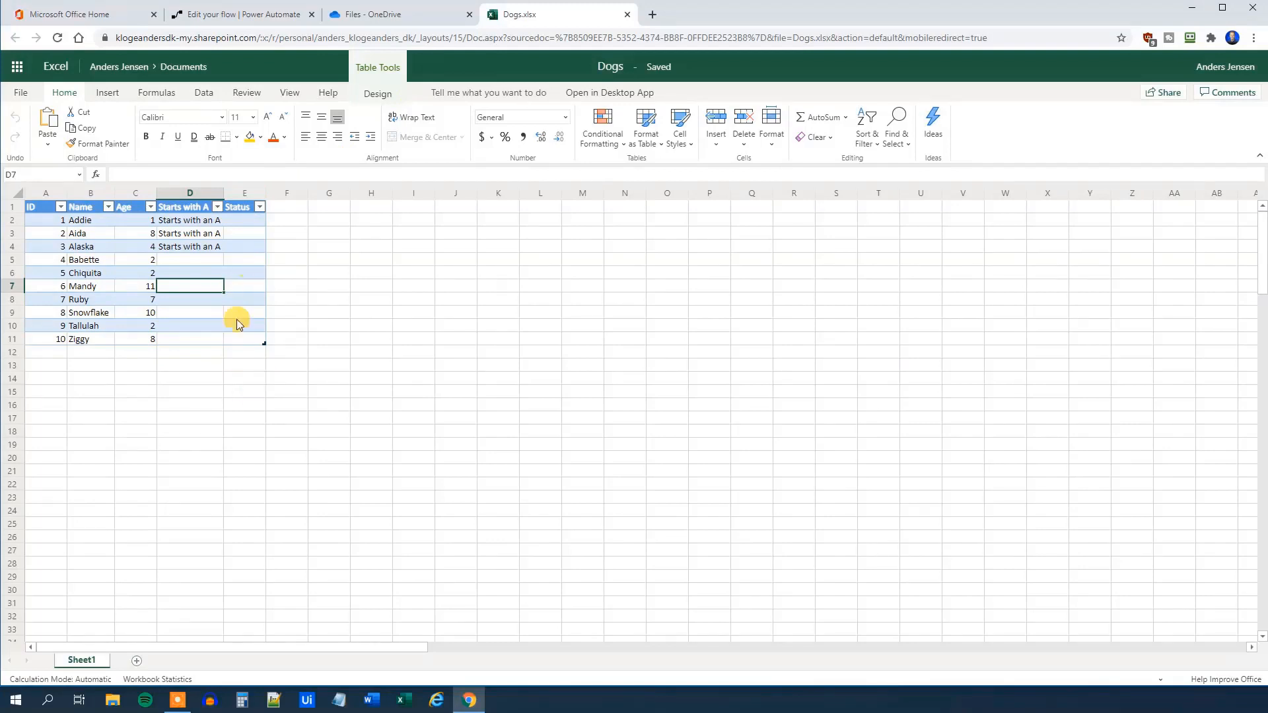
{"action": "left_click", "coordinate": [216, 16]}
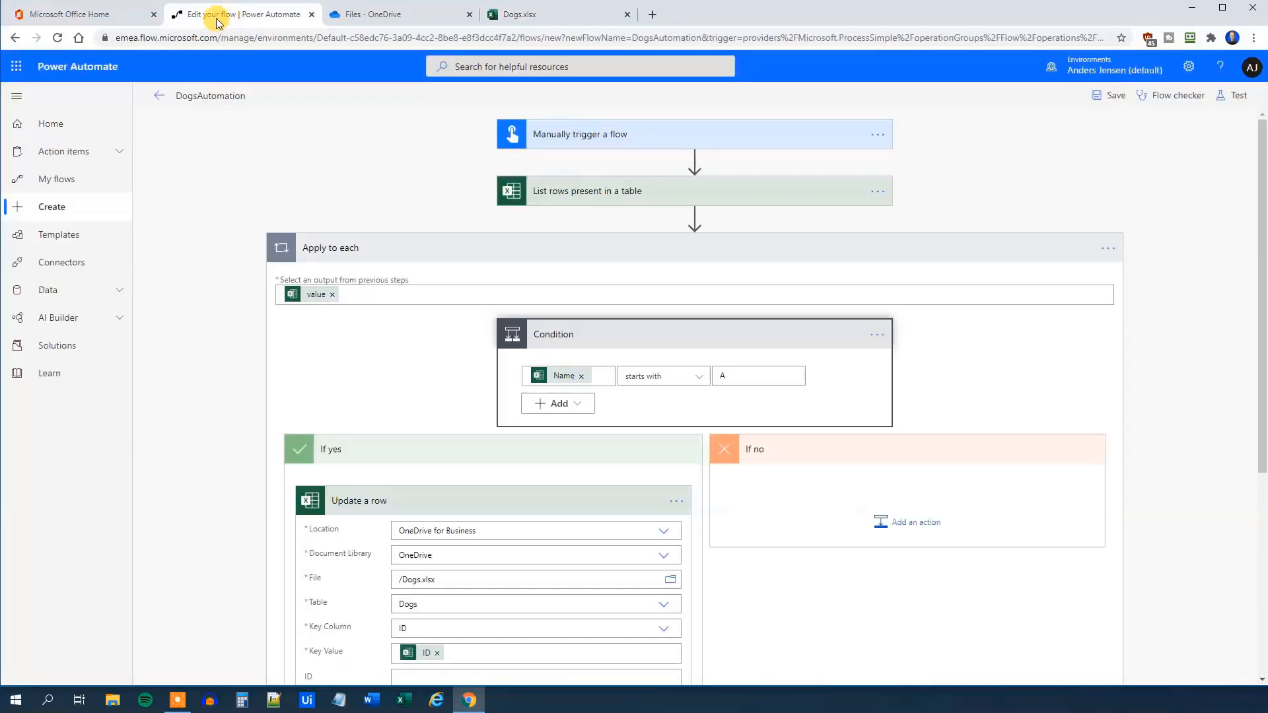
Replace Name with Age in the Condition and set it to 'is greater than' 7
{"action": "left_click", "coordinate": [583, 377]}
{"action": "scroll", "coordinate": [740, 581], "scroll_direction": "down", "scroll_amount": 2}
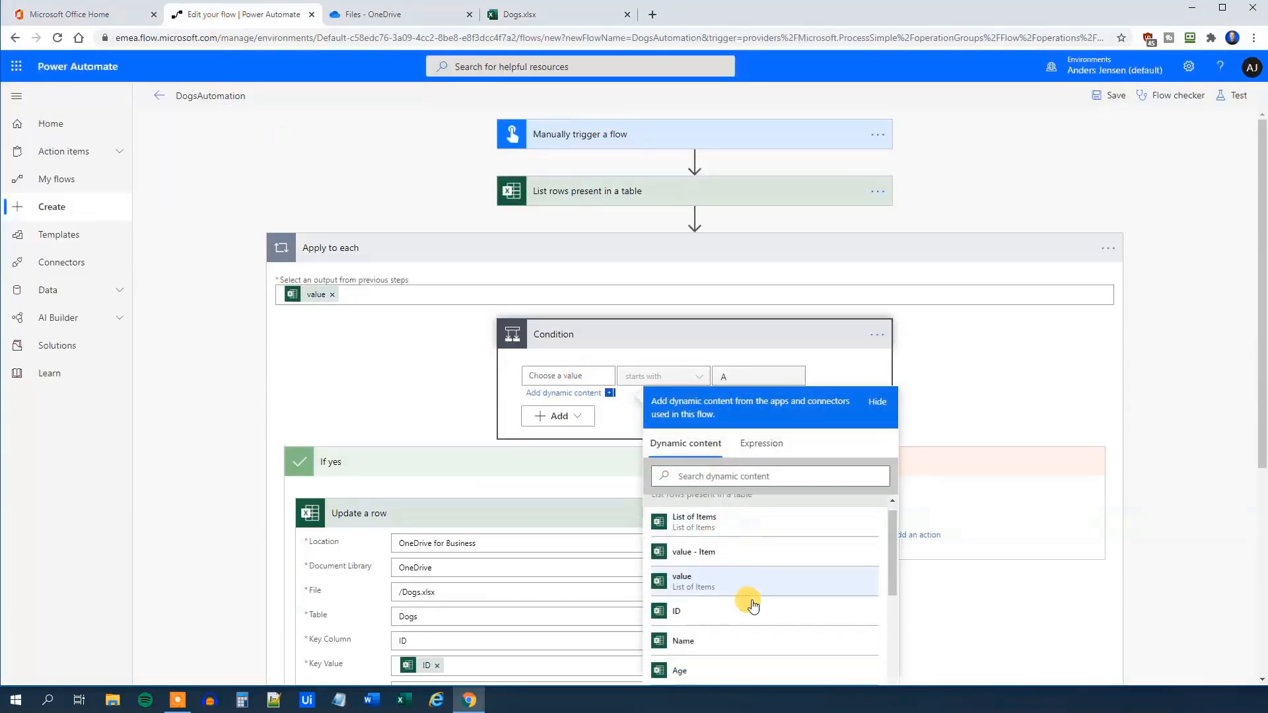
{"action": "left_click", "coordinate": [706, 619]}
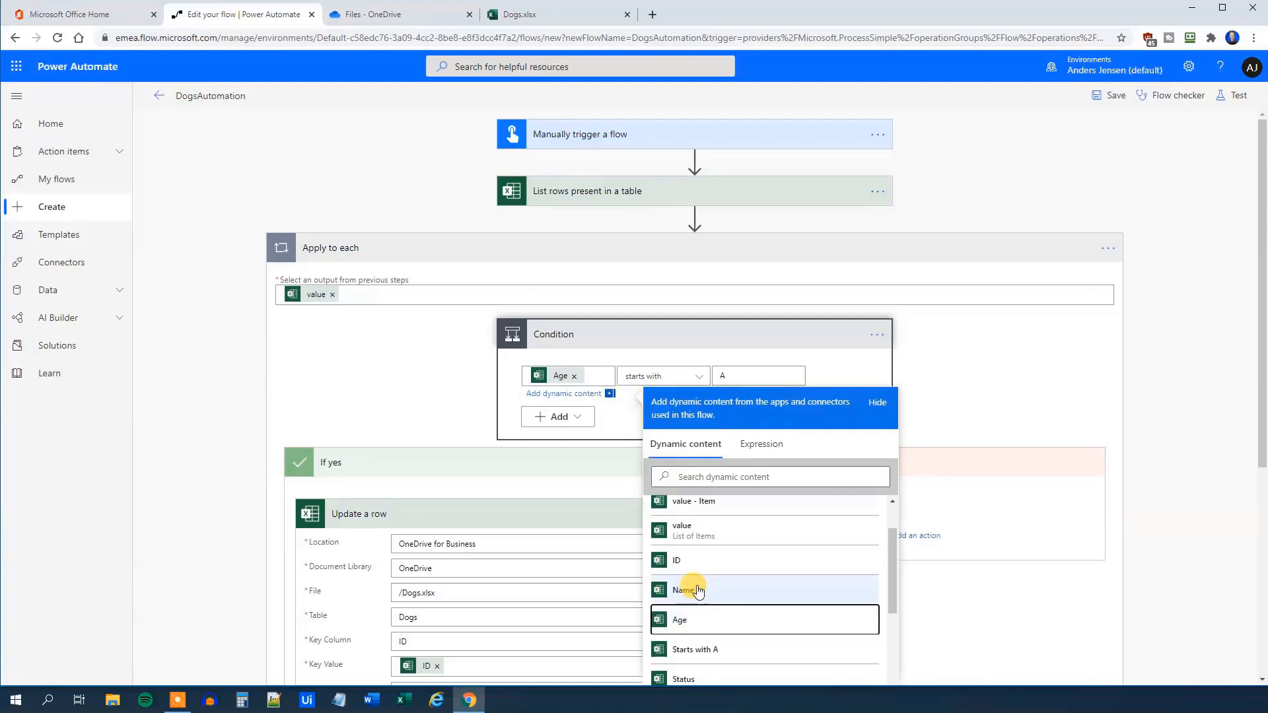
{"action": "left_click", "coordinate": [642, 354]}
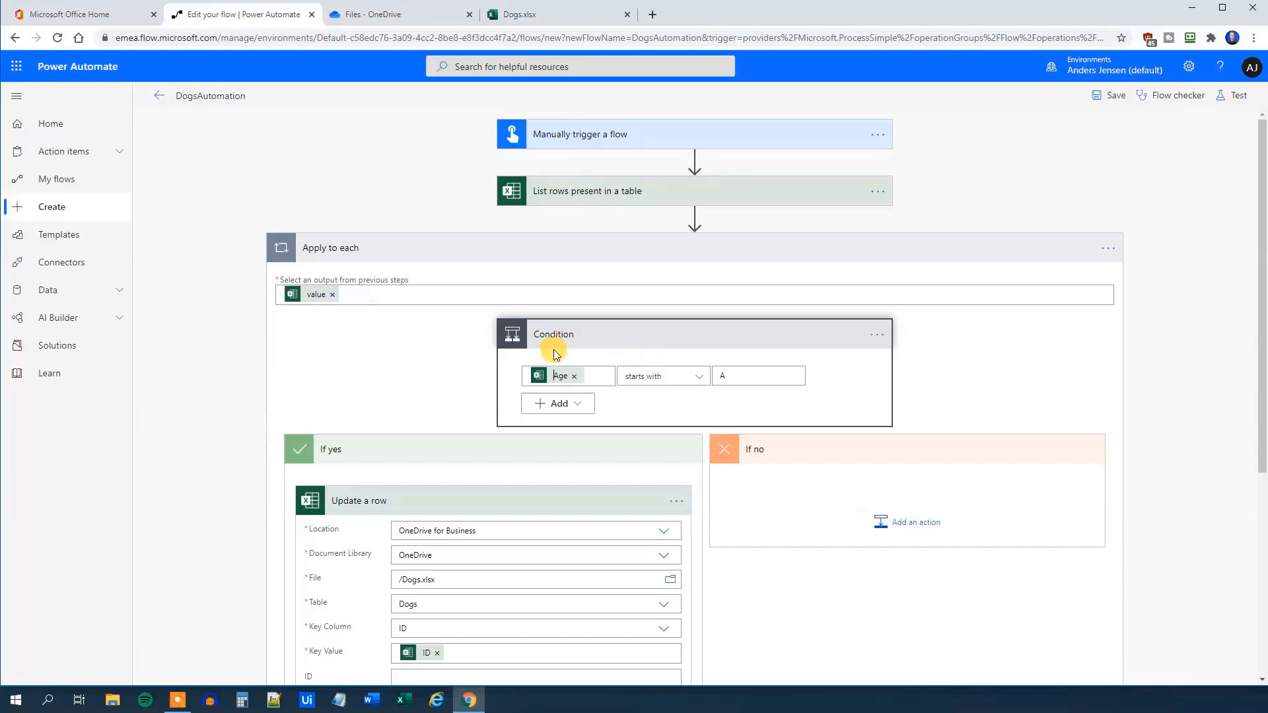
{"action": "left_click", "coordinate": [601, 378]}
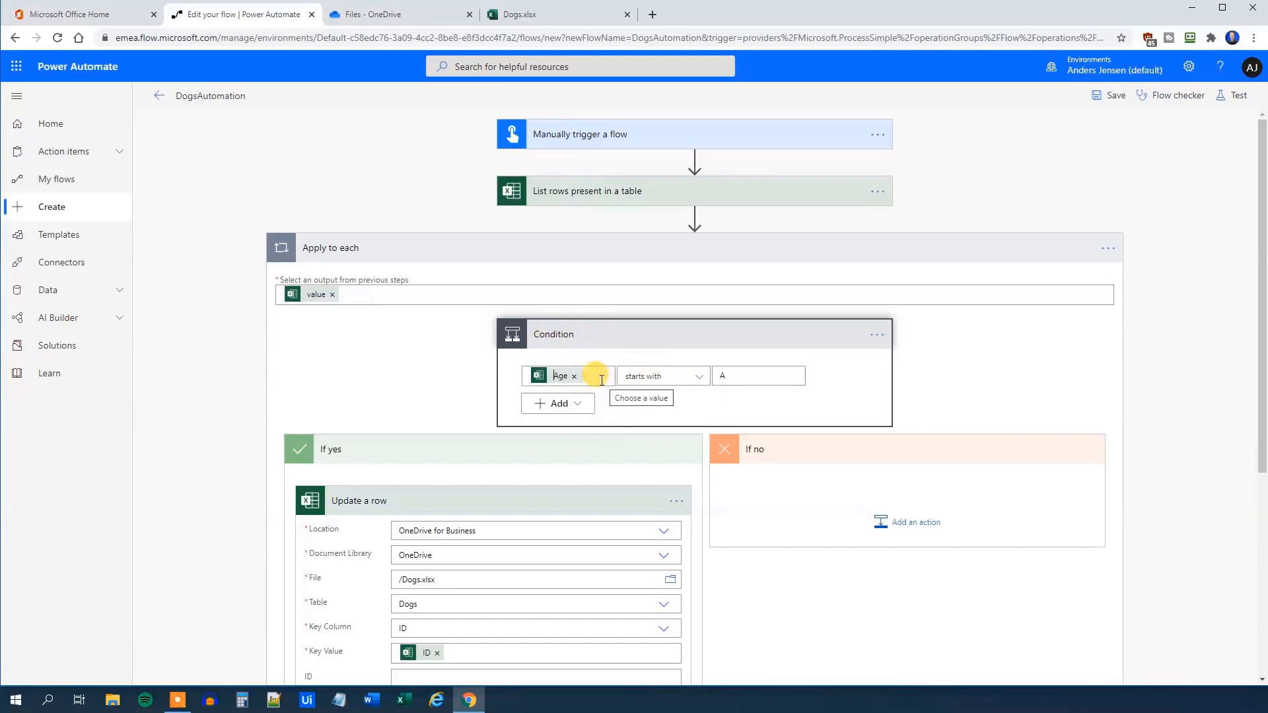
{"action": "left_click", "coordinate": [687, 378]}
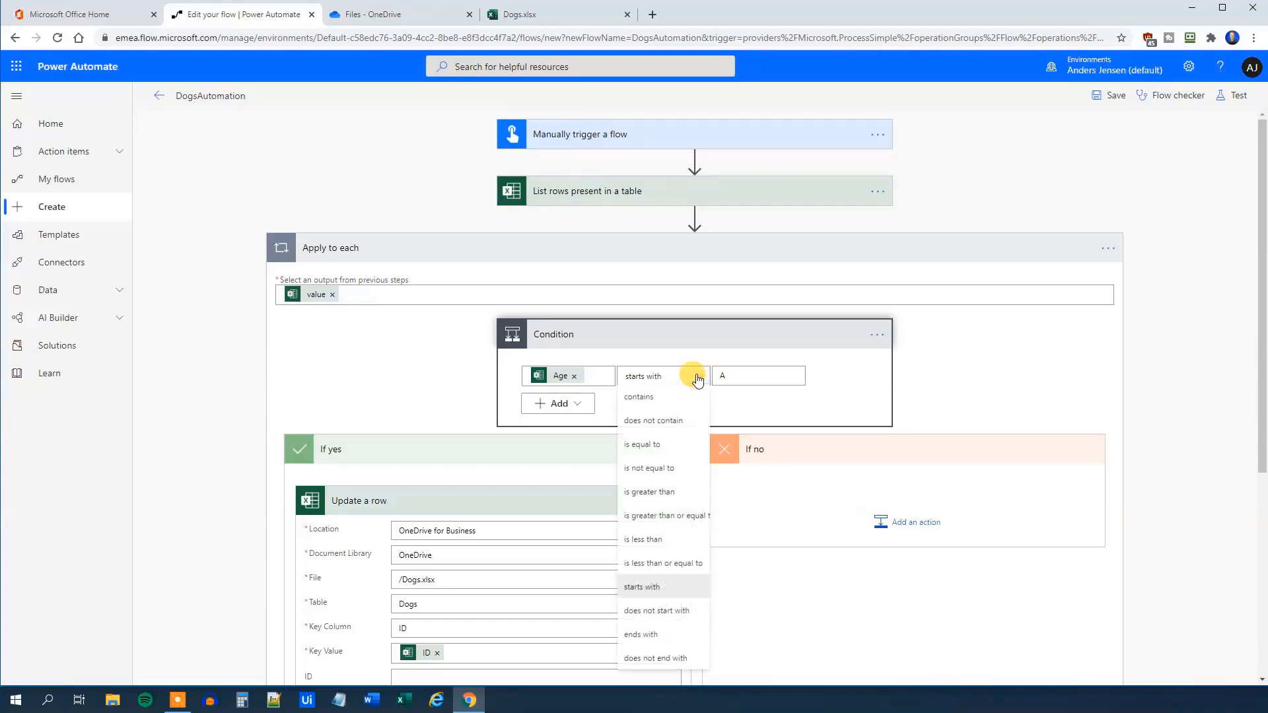
{"action": "left_click", "coordinate": [669, 497]}
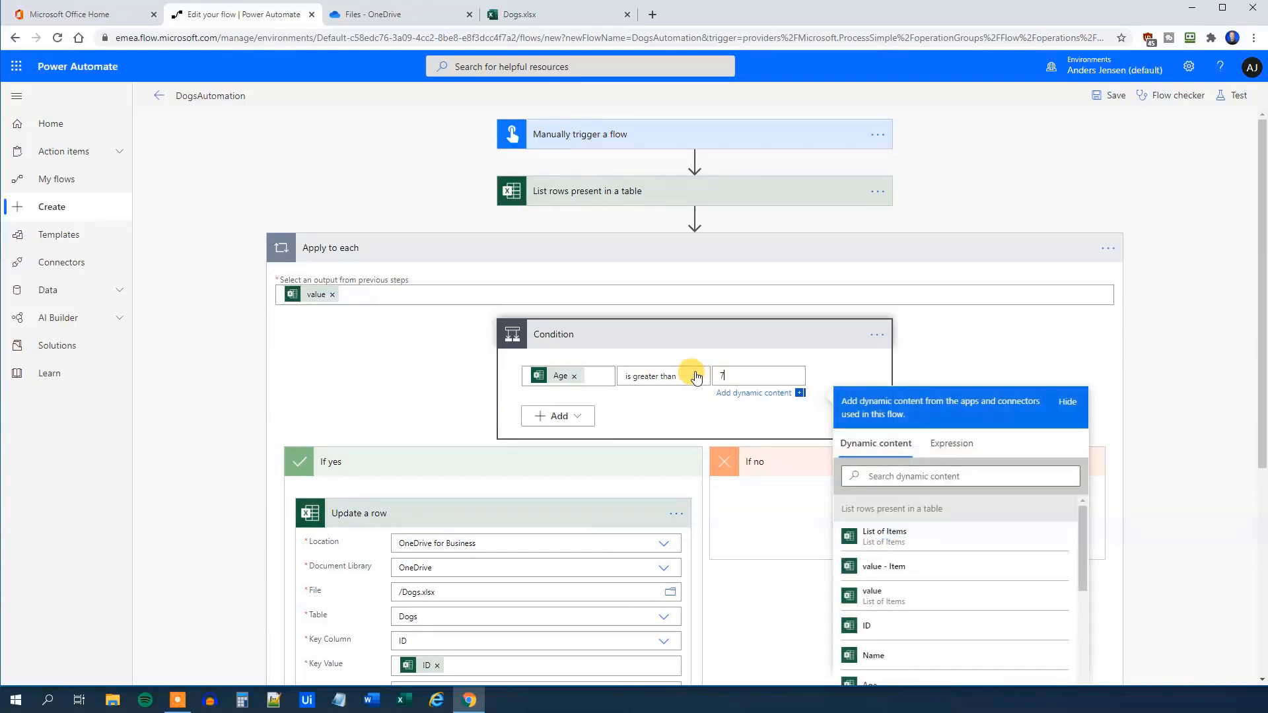
{"action": "type", "text": "7"}
{"action": "left_click", "coordinate": [646, 356]}
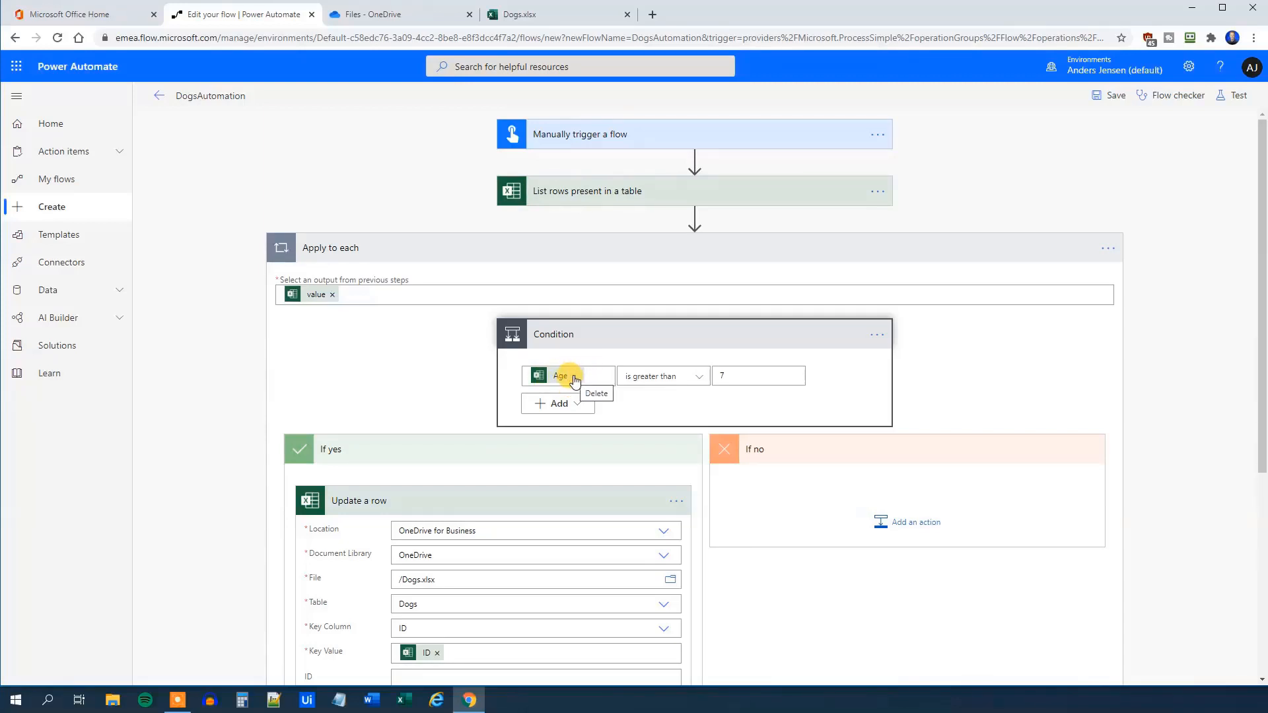
Replace Age with the expression float(items('Apply_to_each')?['Age']) in the Condition
{"action": "left_click", "coordinate": [574, 380]}
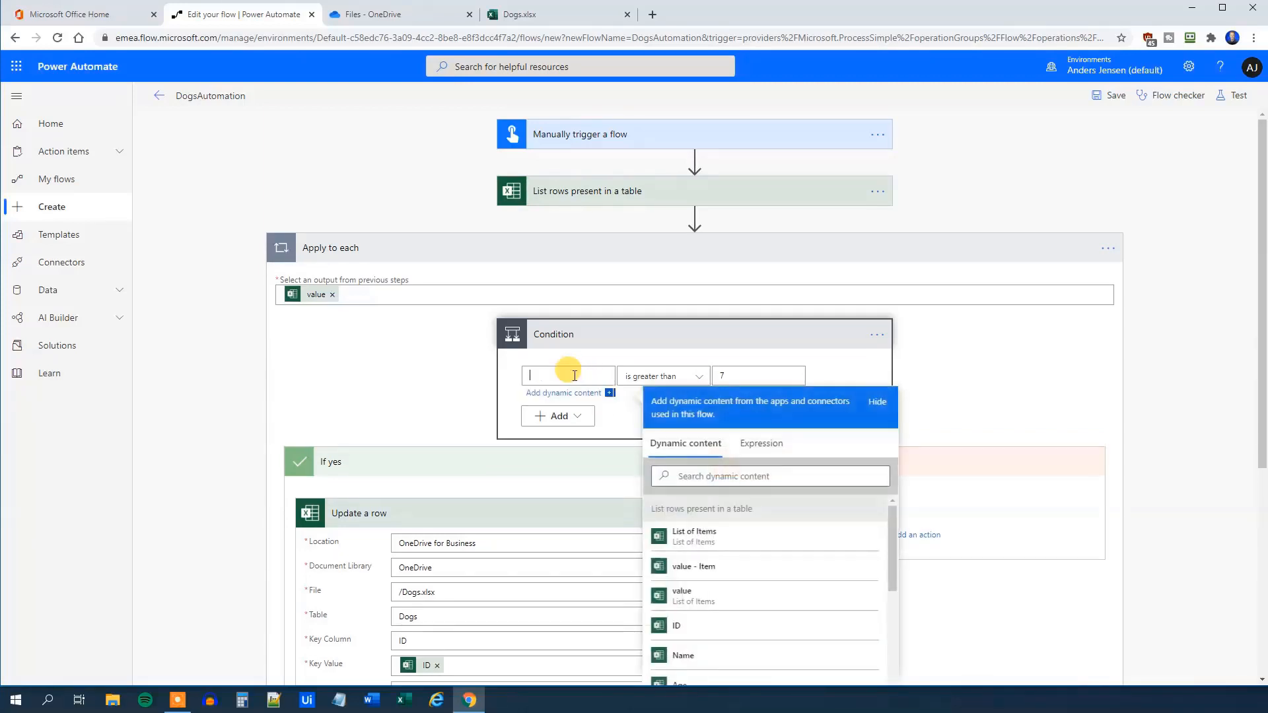
{"action": "left_click", "coordinate": [761, 443]}
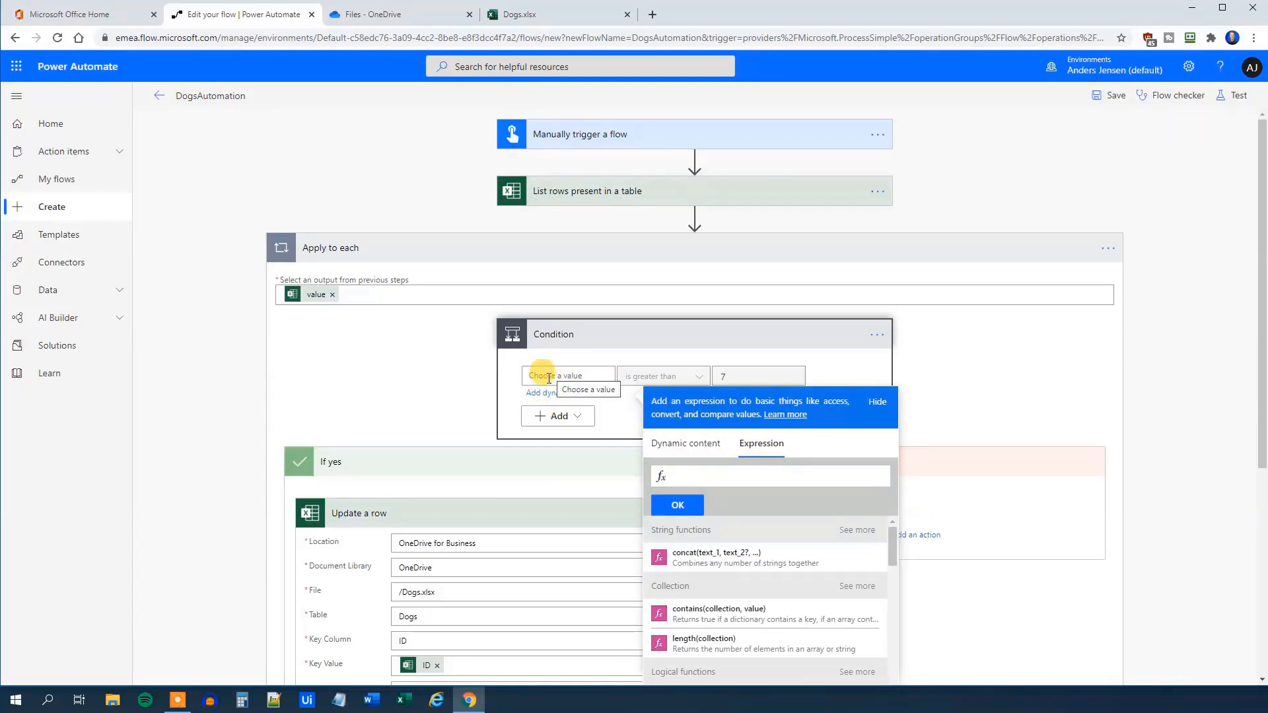
{"action": "type", "text": "float"}
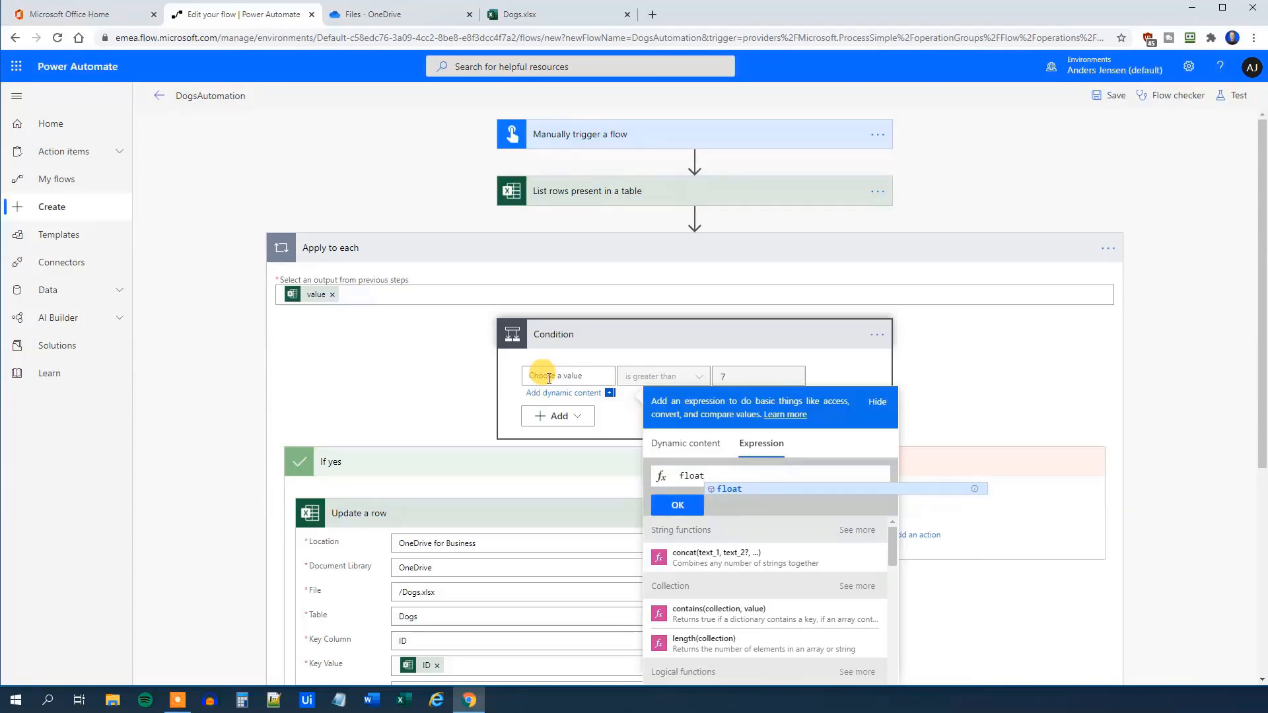
{"action": "type", "text": "("}
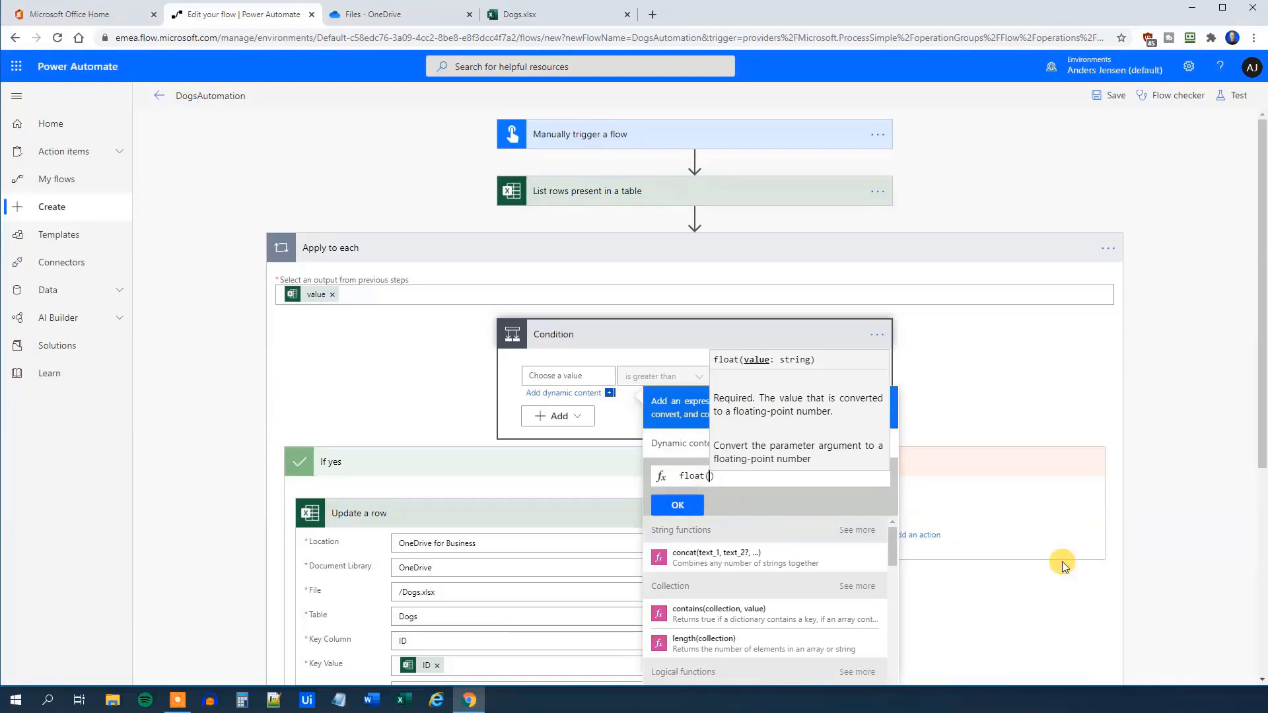
{"action": "type", "text": "items"}
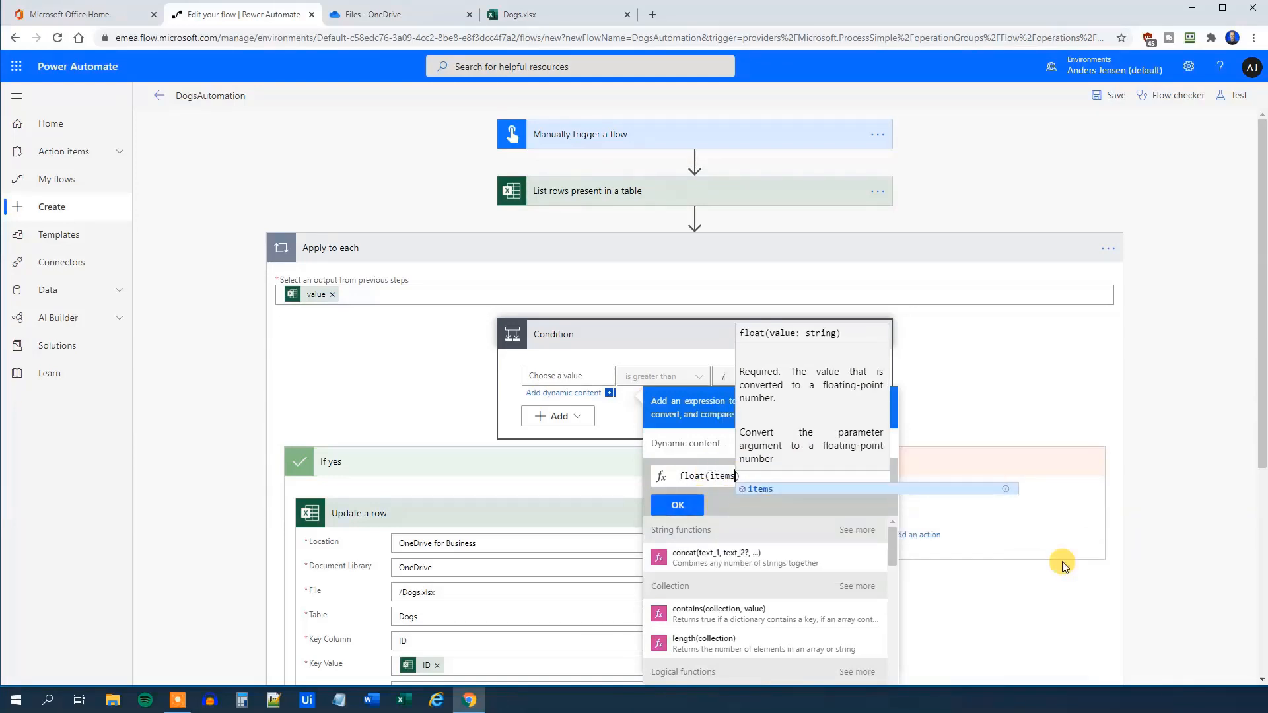
{"action": "type", "text": "("}
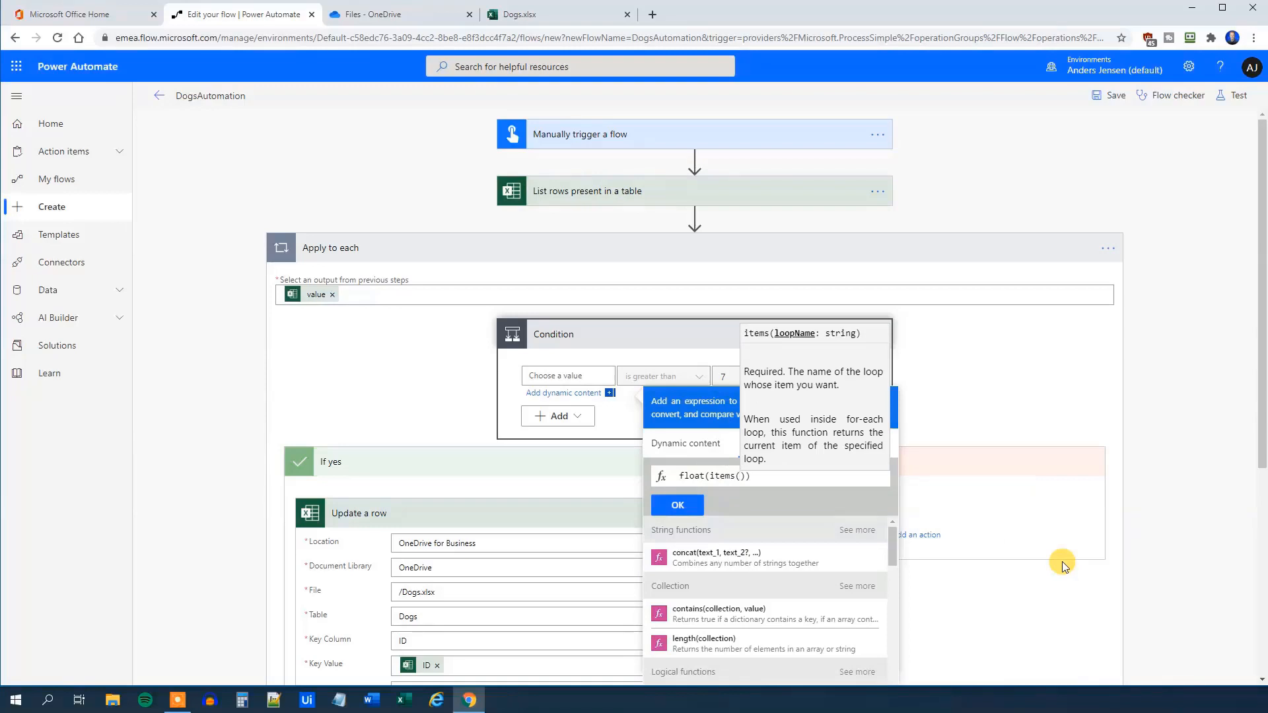
{"action": "type", "text": "'A"}
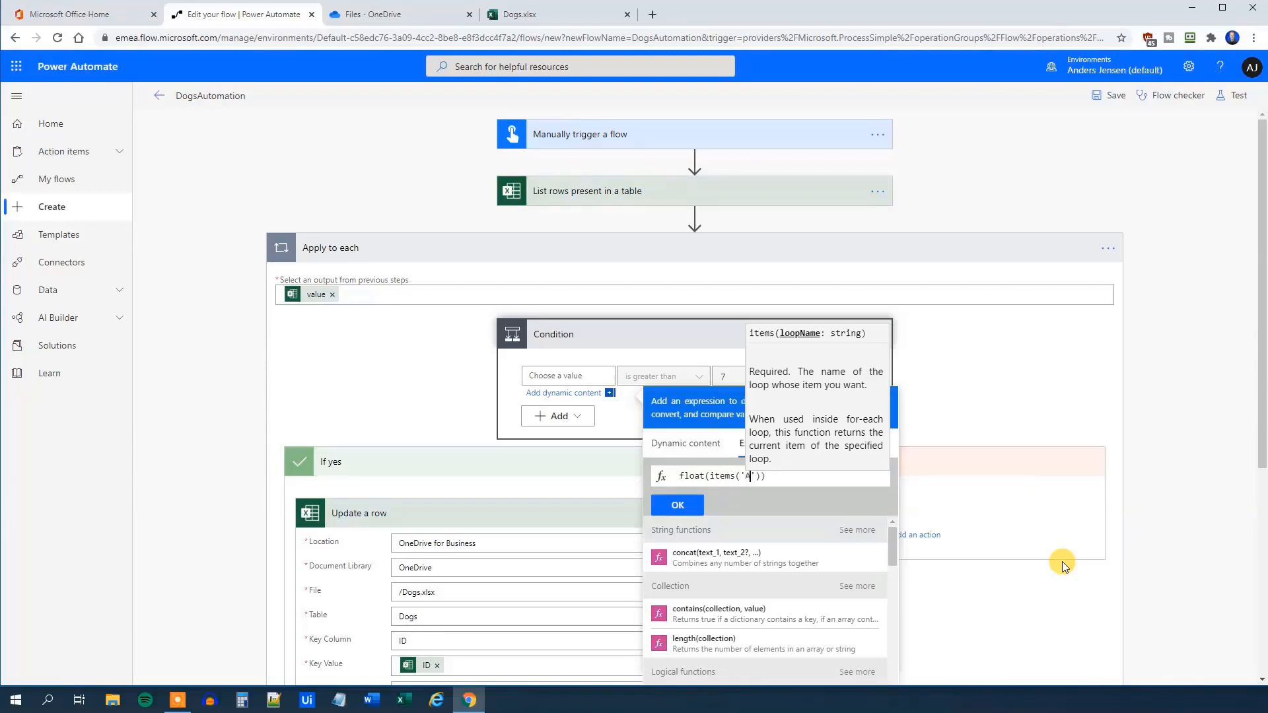
{"action": "type", "text": "pply"}
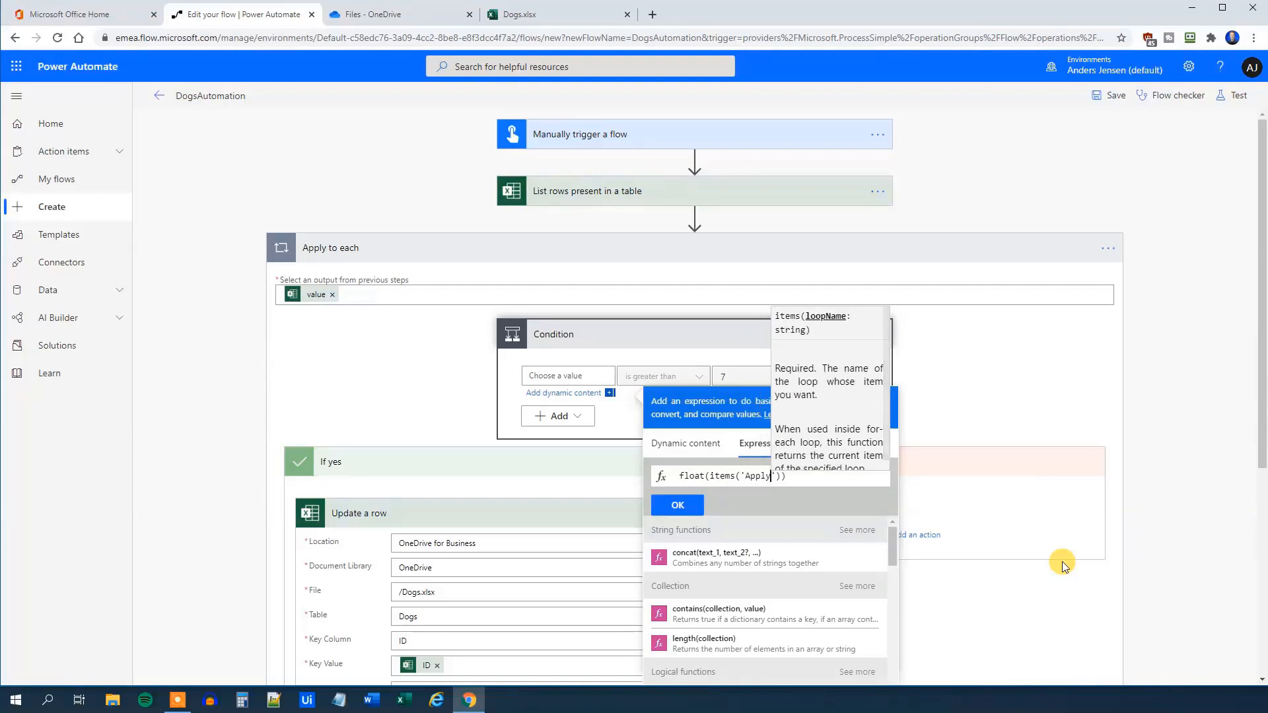
{"action": "type", "text": "_to"}
{"action": "type", "text": "_each"}
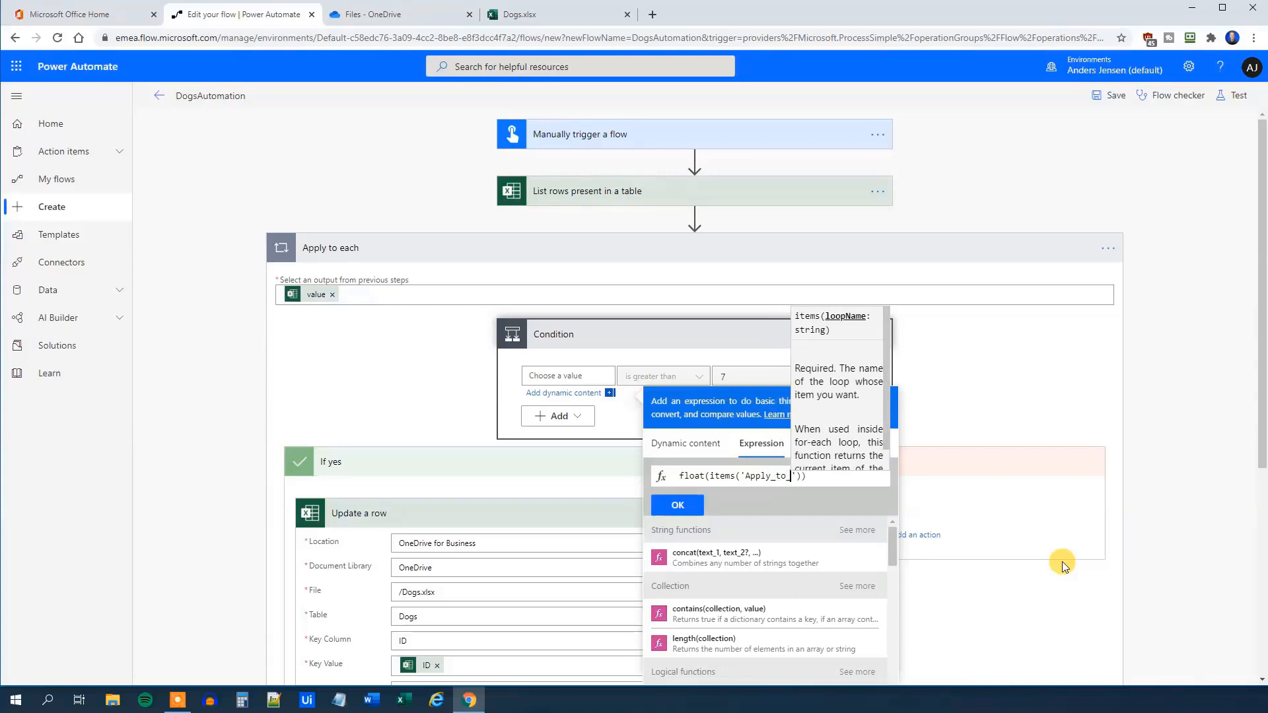
{"action": "key", "text": "Right"}
{"action": "key", "text": "Right"}
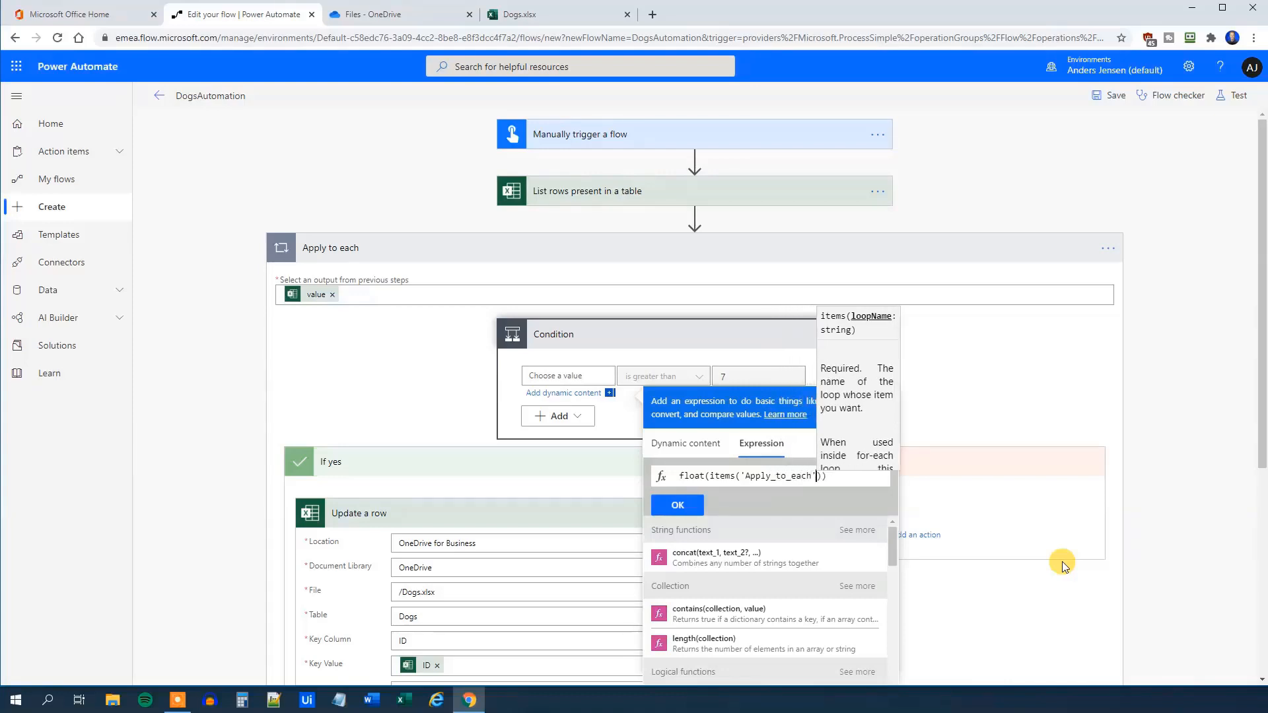
{"action": "type", "text": "?"}
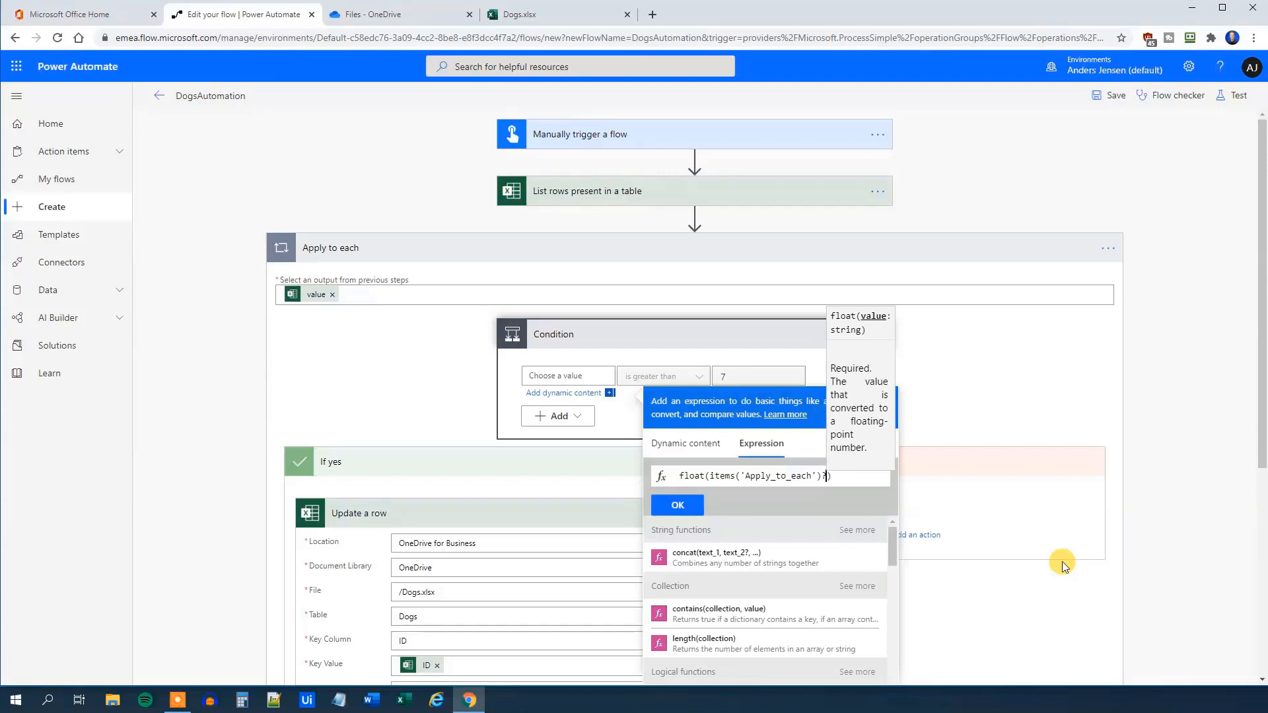
{"action": "type", "text": "['Age"}
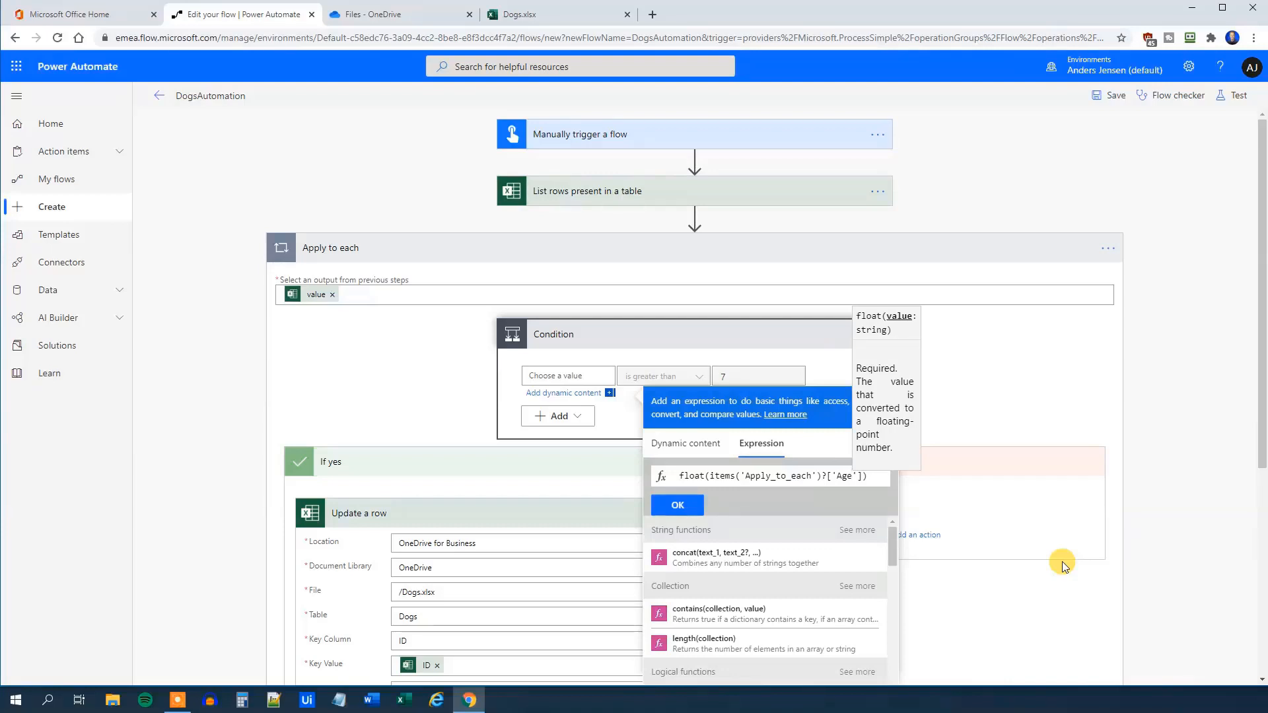
{"action": "left_click", "coordinate": [678, 506]}
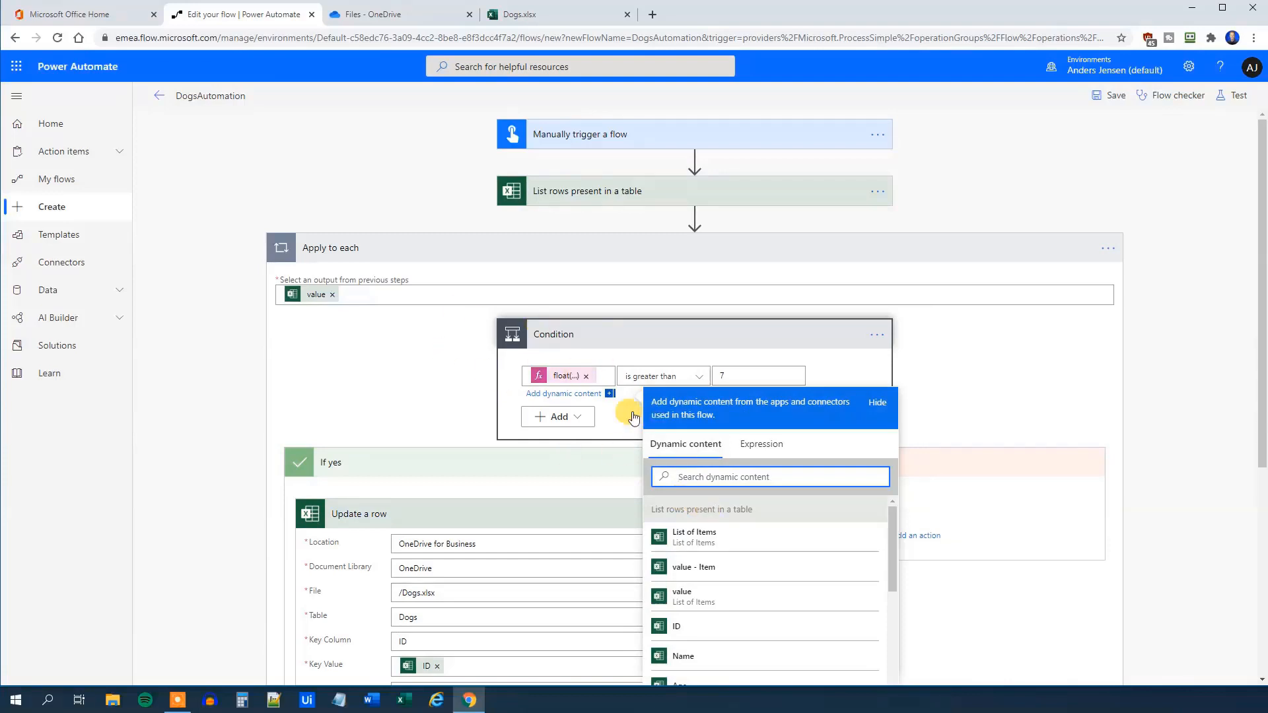
Close the dynamic content panel and select the 'Starts with an A' value in Update a row
{"action": "left_click", "coordinate": [949, 402]}
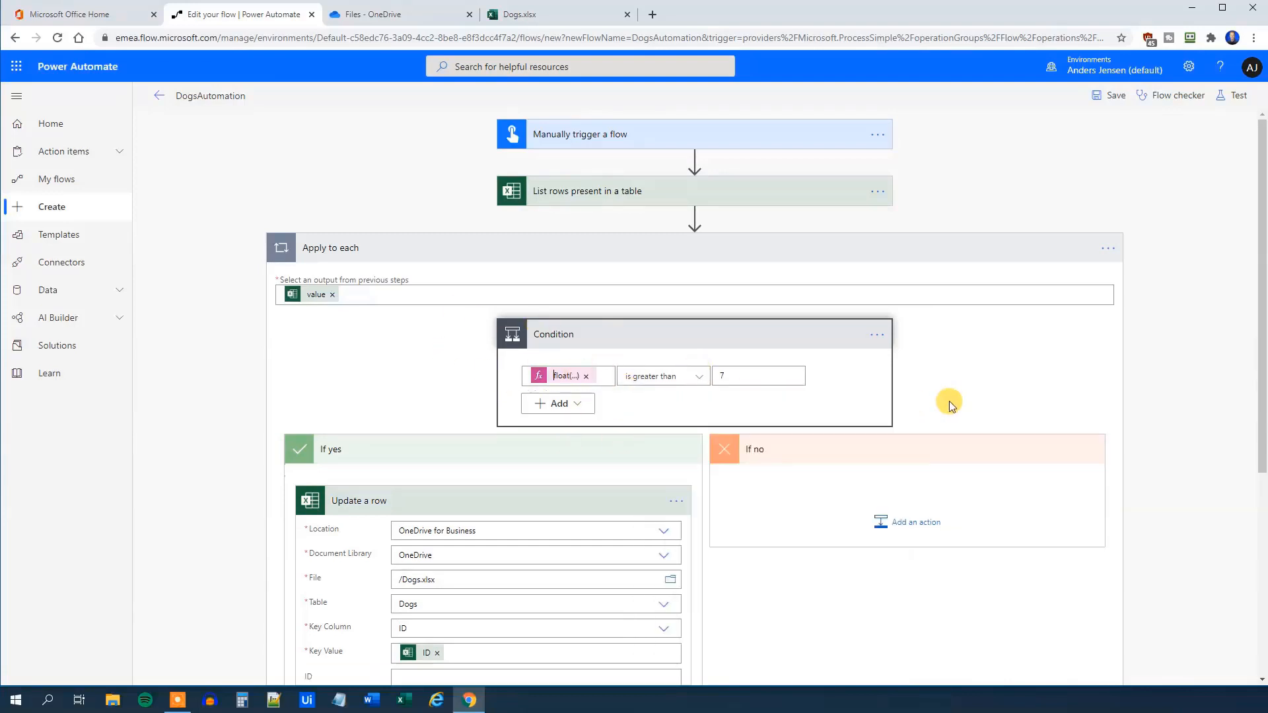
{"action": "scroll", "coordinate": [594, 519], "scroll_direction": "down", "scroll_amount": 2}
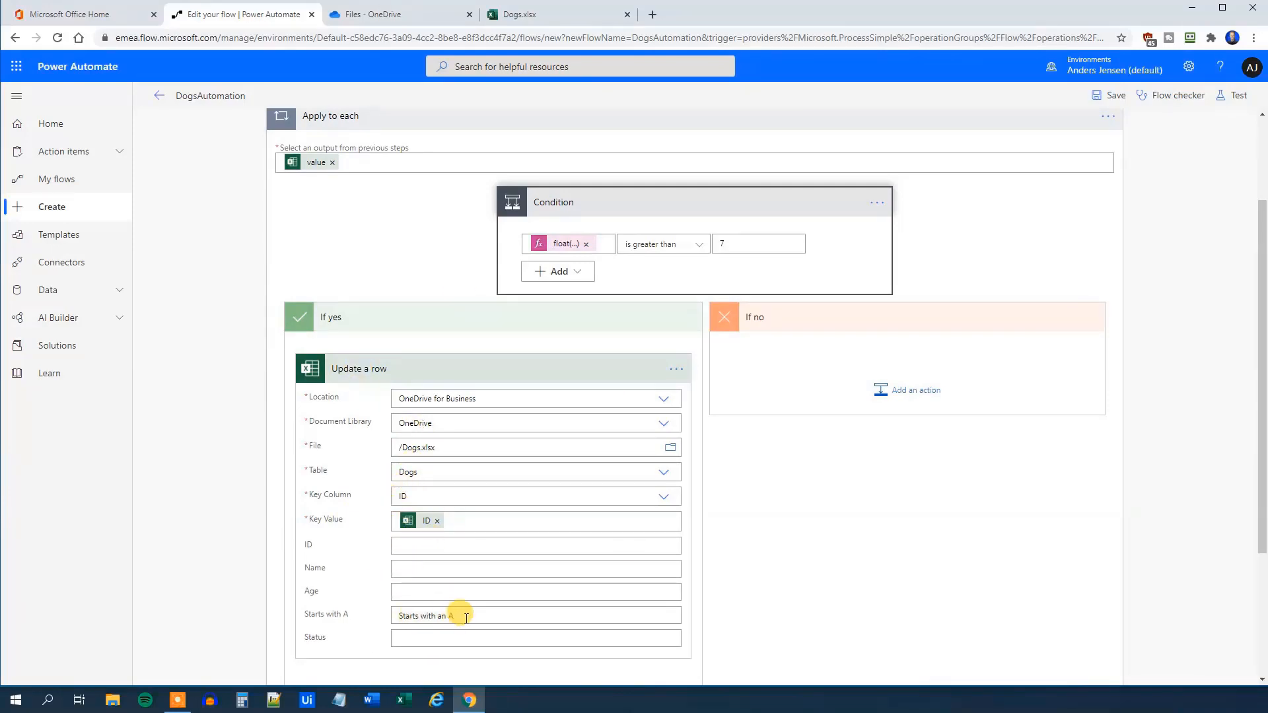
{"action": "left_click_drag", "start_coordinate": [466, 618], "coordinate": [337, 618]}
Clear Starts with A and set the Status value to 'Old dog'
{"action": "key", "text": "BackSpace"}
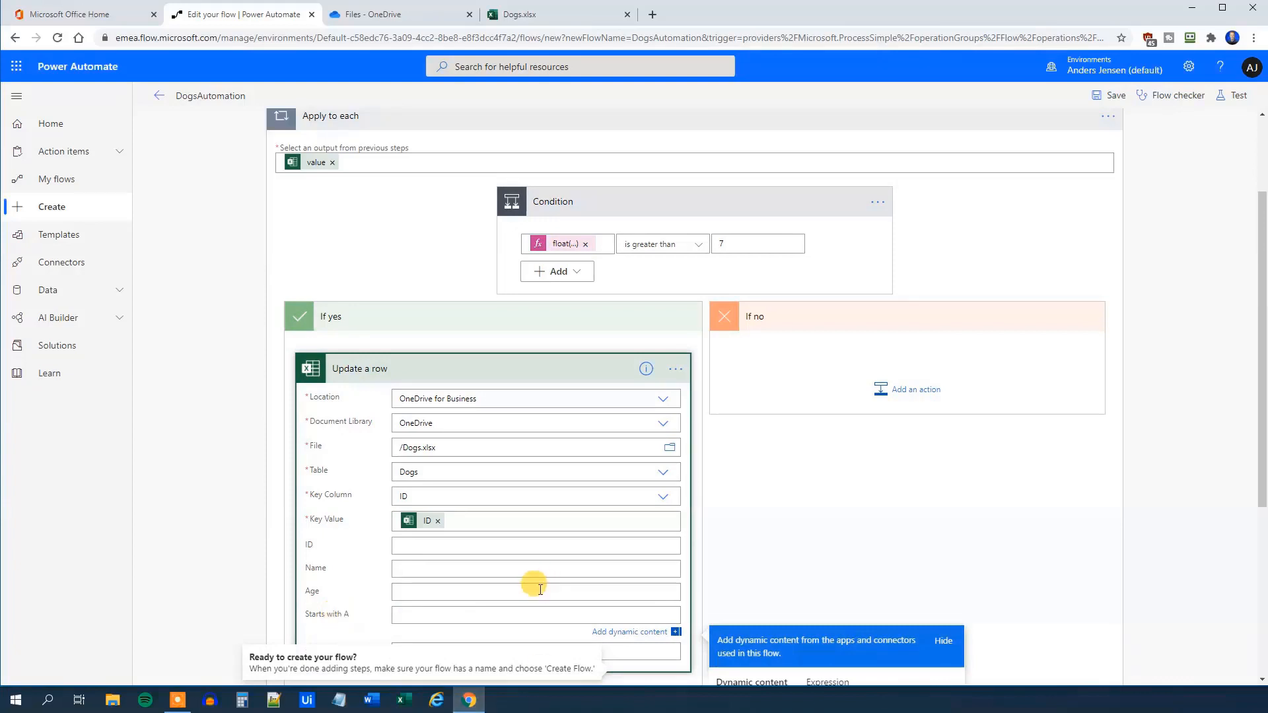
{"action": "scroll", "coordinate": [540, 590], "scroll_direction": "down", "scroll_amount": 2}
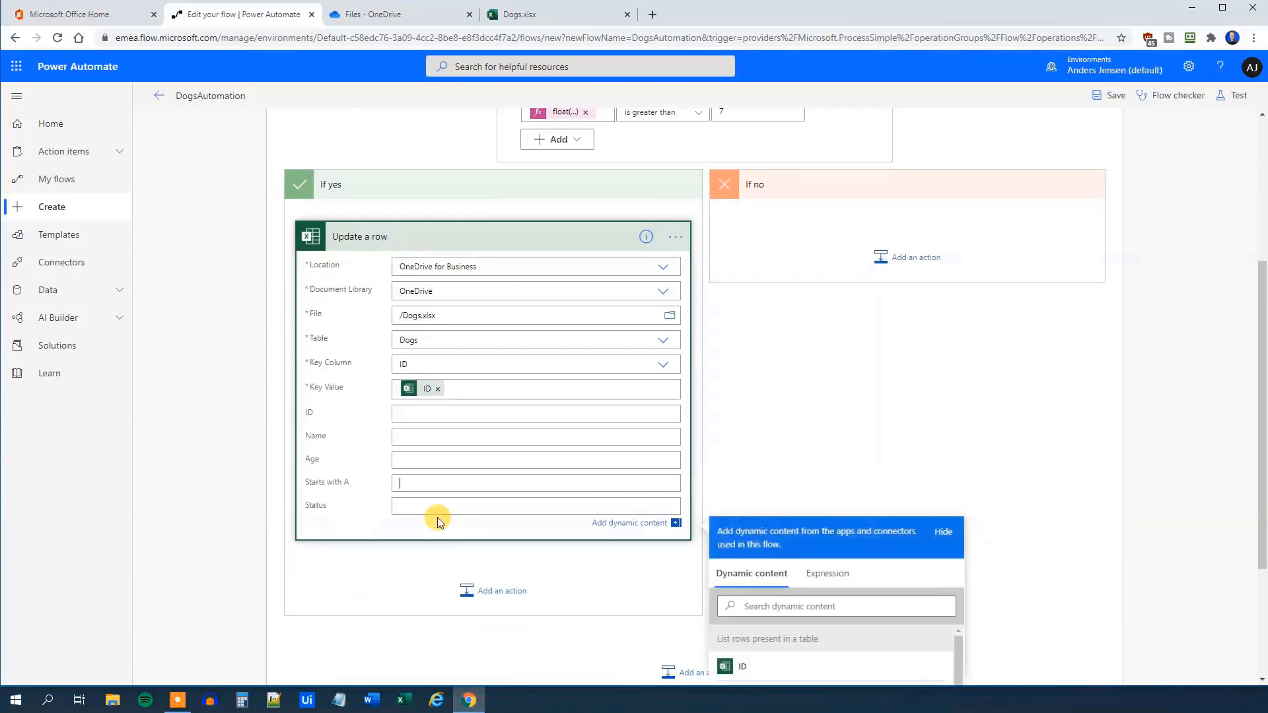
{"action": "left_click", "coordinate": [423, 504]}
{"action": "type", "text": "Old dog"}
{"action": "left_click", "coordinate": [875, 391]}
{"action": "scroll", "coordinate": [894, 388], "scroll_direction": "up", "scroll_amount": 4}
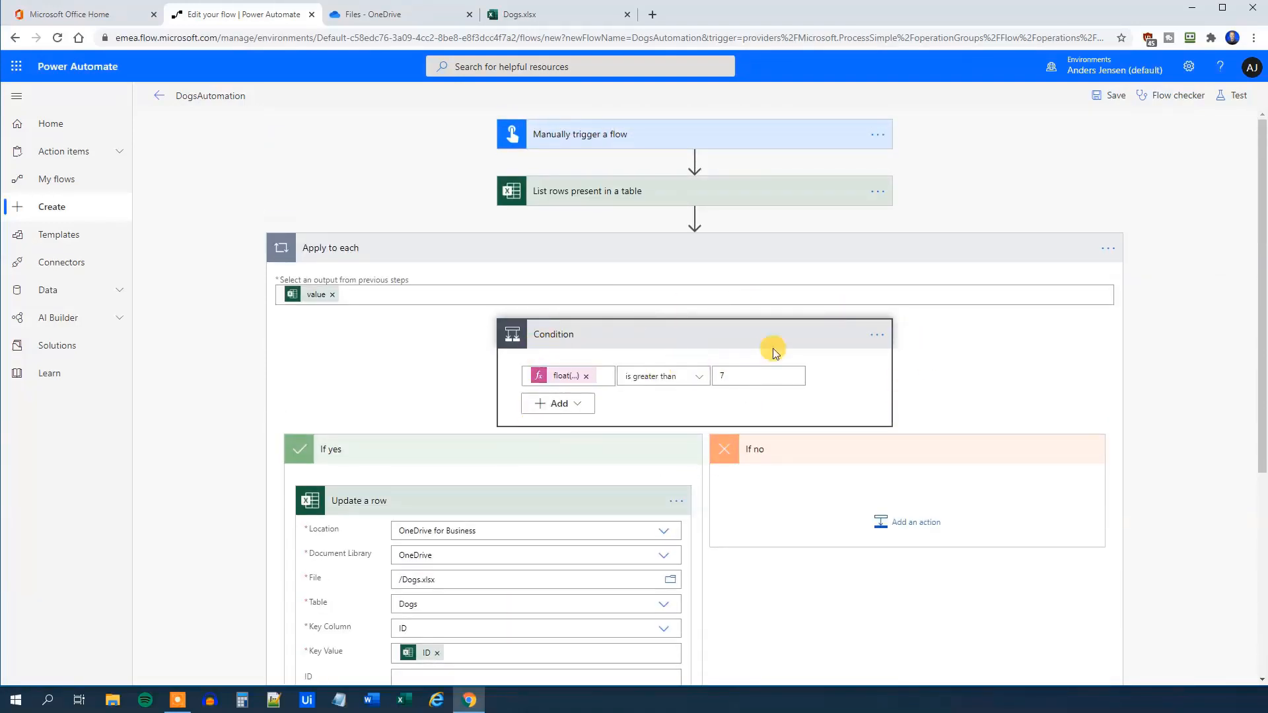
Save DogsAutomation and start a new test run with Save & Test and Run flow
{"action": "left_click", "coordinate": [1102, 98]}
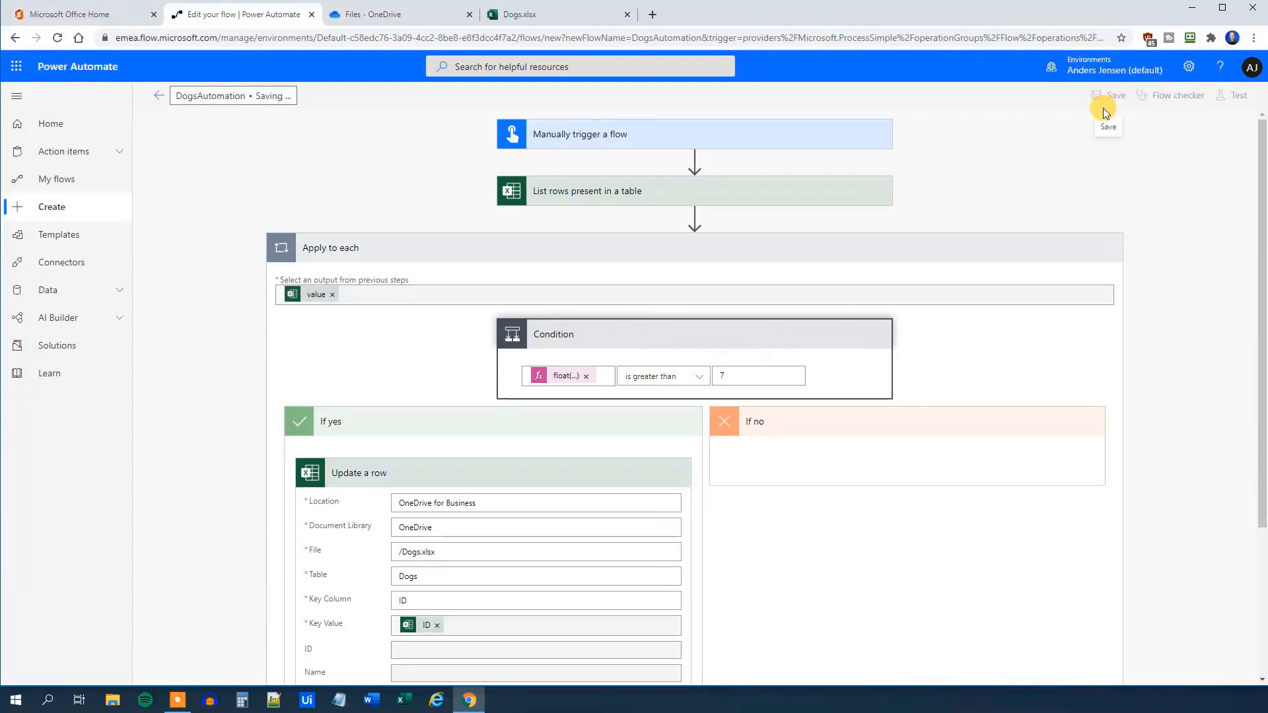
{"action": "left_click", "coordinate": [1240, 99]}
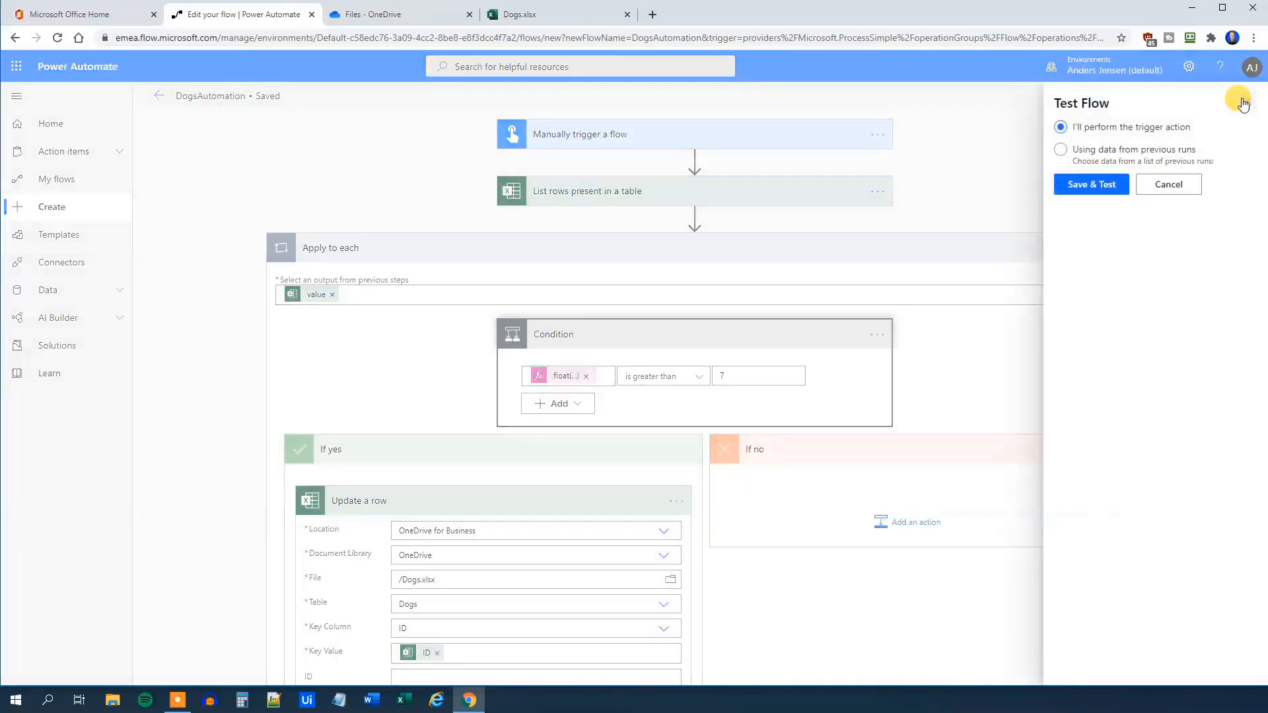
{"action": "left_click", "coordinate": [1093, 180]}
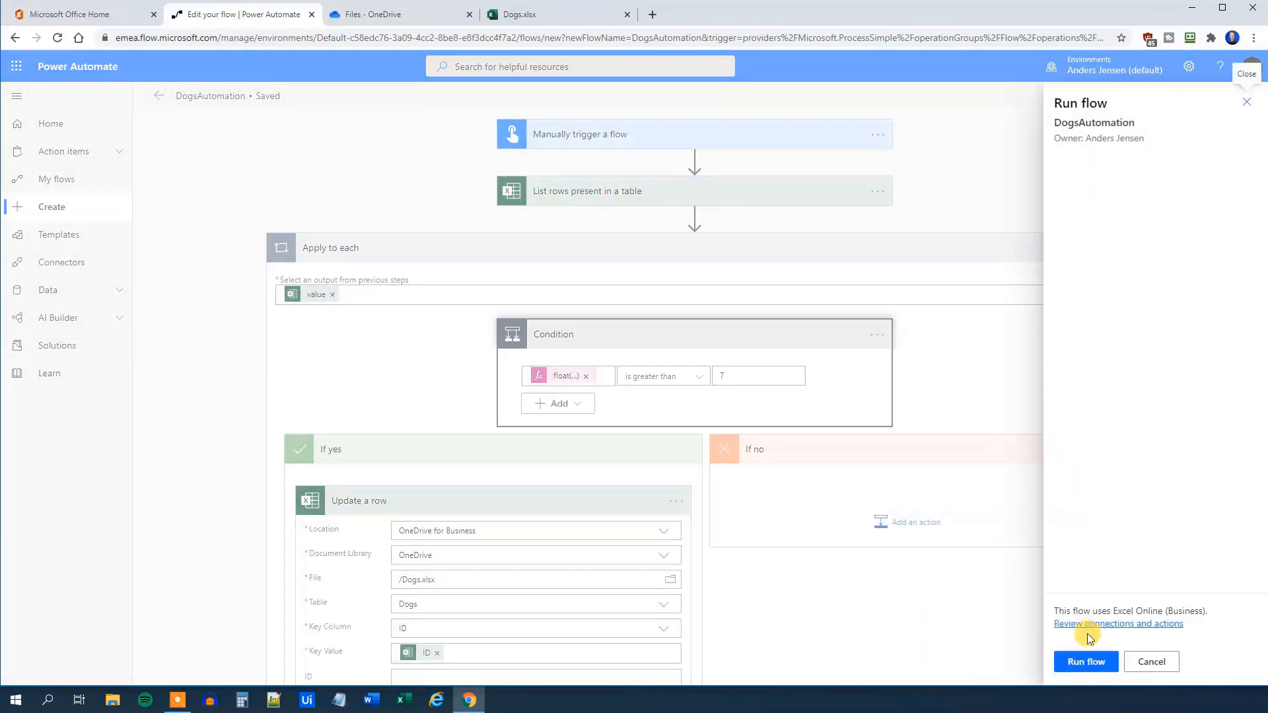
{"action": "left_click", "coordinate": [1083, 664]}
{"action": "left_click", "coordinate": [1084, 663]}
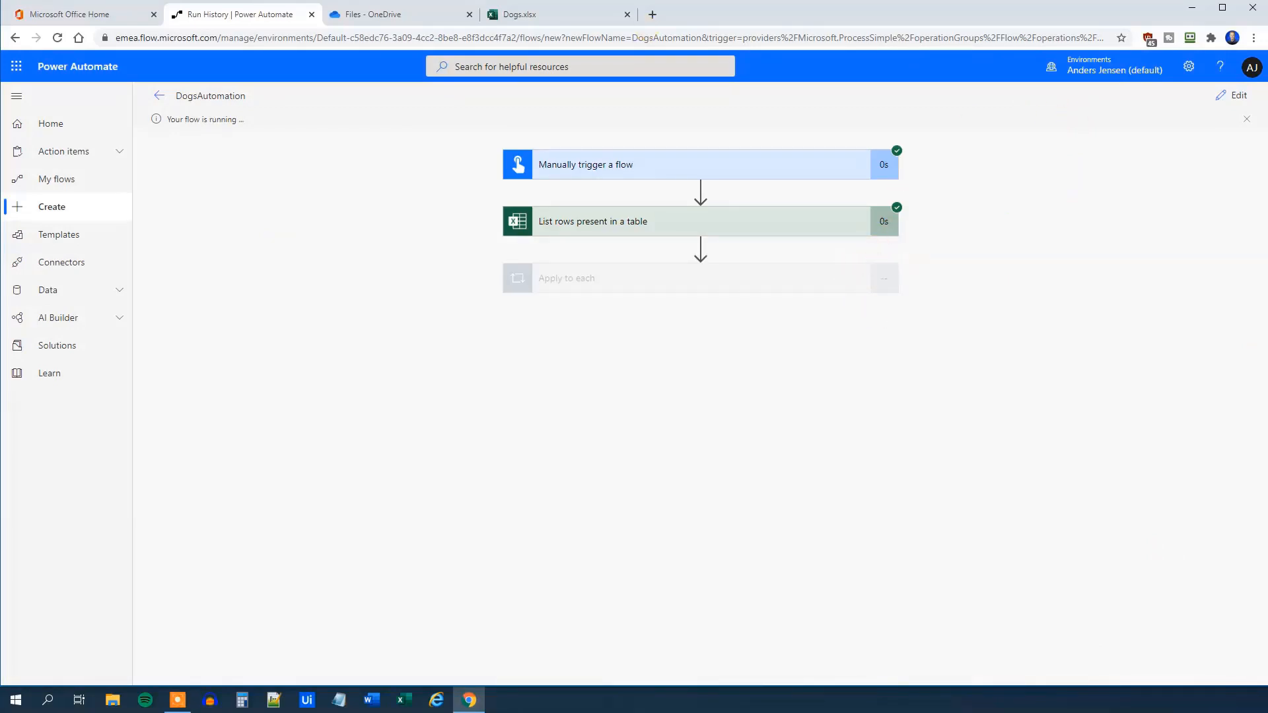
Close the Dogs.xlsx tab and step through the run's Apply to each iterations
{"action": "left_click", "coordinate": [626, 14]}
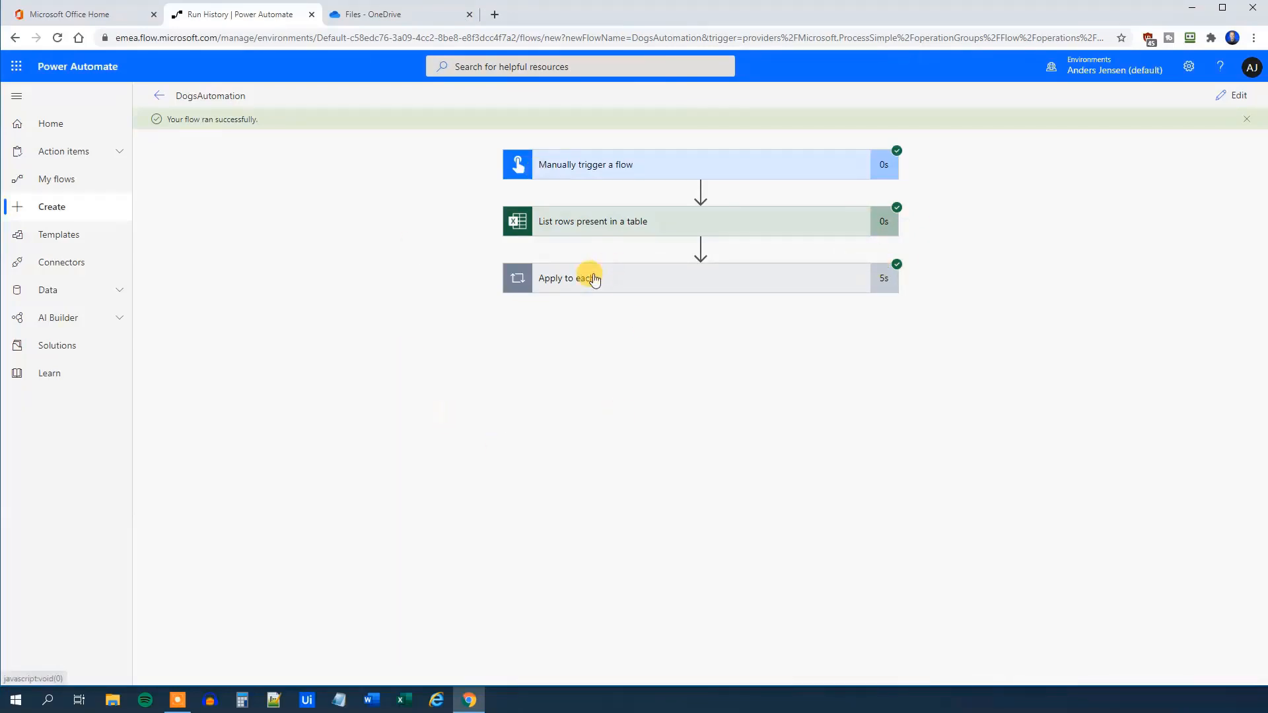
{"action": "left_click", "coordinate": [584, 278]}
{"action": "left_click", "coordinate": [869, 321]}
{"action": "left_click", "coordinate": [869, 321]}
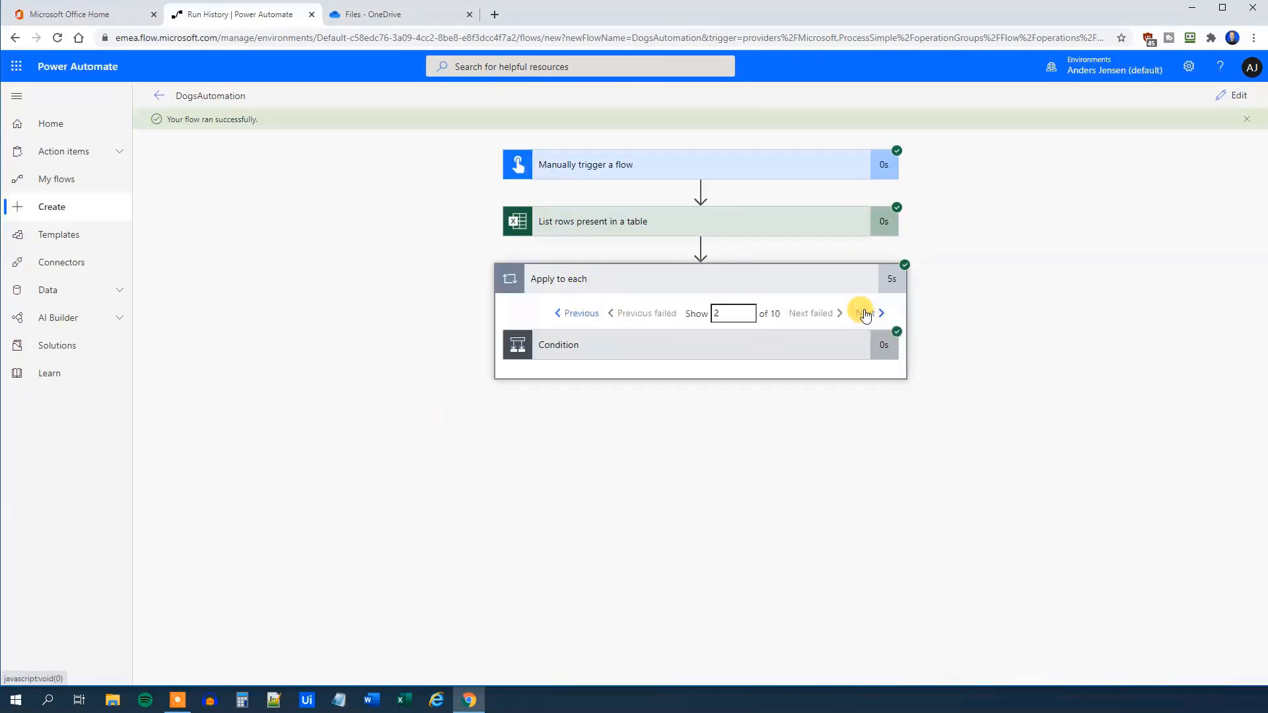
{"action": "left_click", "coordinate": [870, 321]}
{"action": "left_click", "coordinate": [869, 322]}
{"action": "left_click", "coordinate": [869, 321]}
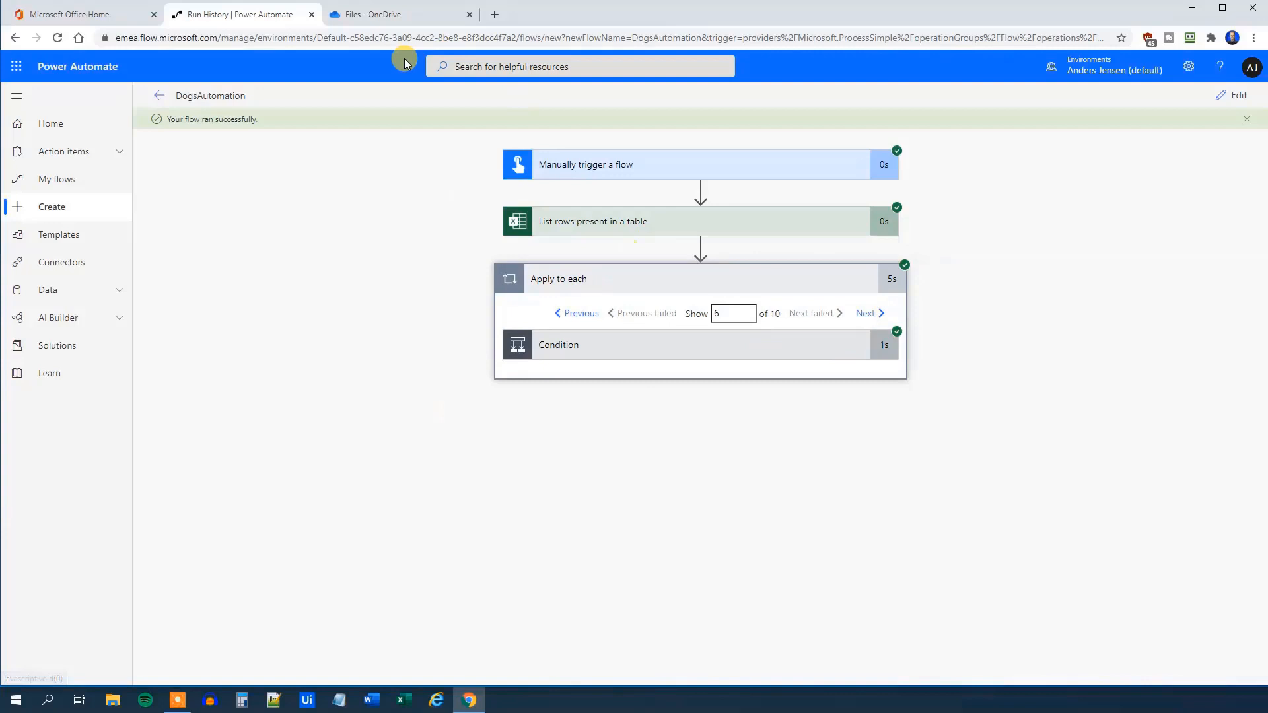
{"action": "left_click", "coordinate": [410, 16]}
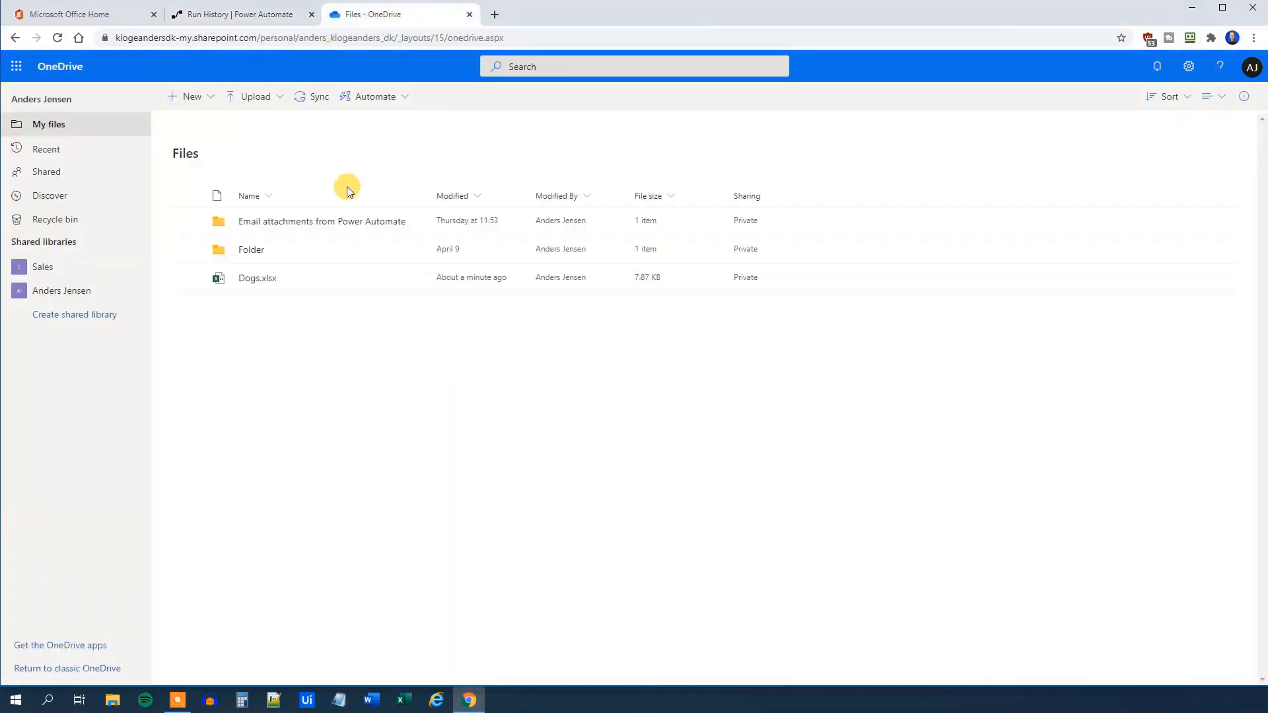
Open Dogs.xlsx in Excel Online and confirm cell E3 shows 'Old dog'
{"action": "left_click", "coordinate": [255, 280]}
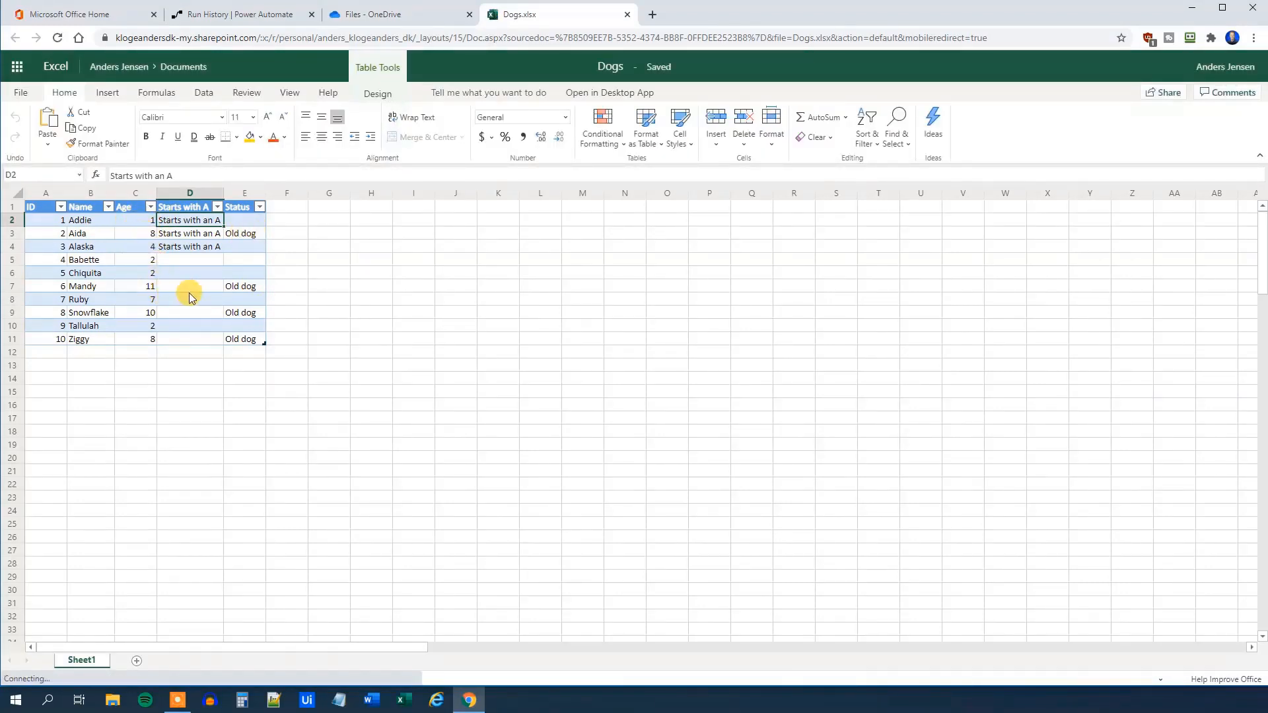
{"action": "left_click", "coordinate": [250, 233]}
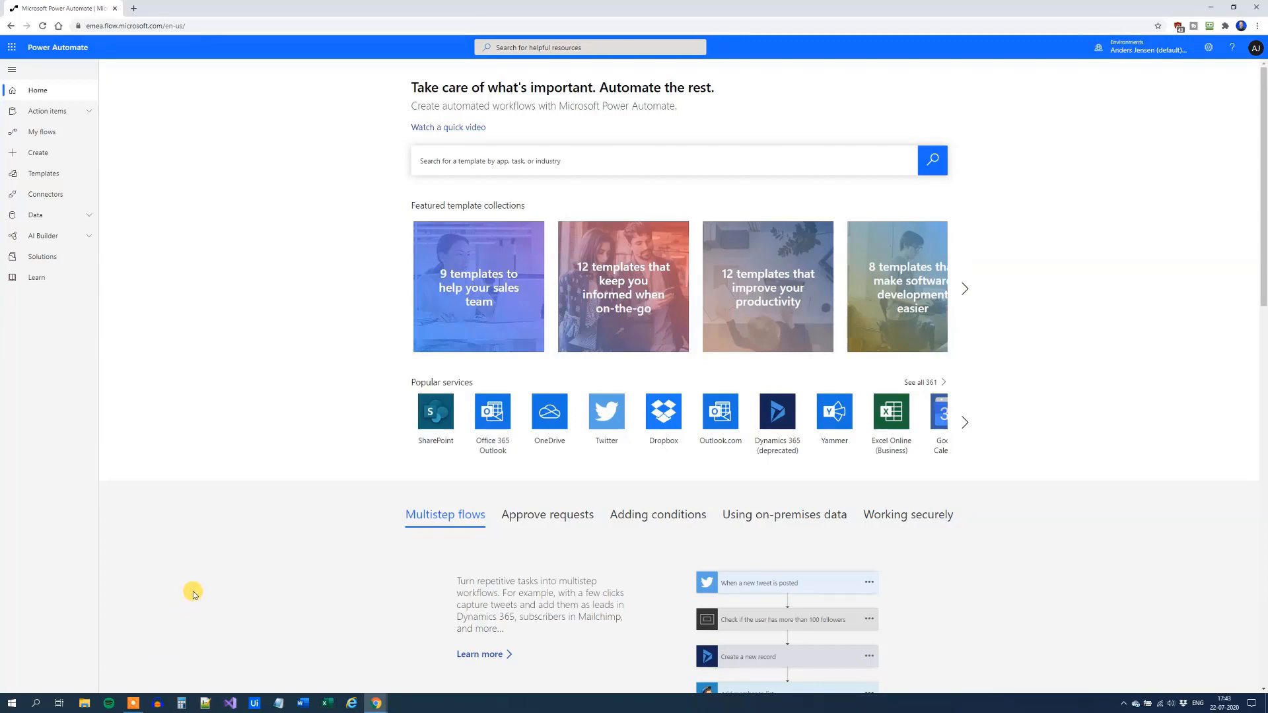
Launch WinAutomation Console from Start and select the 06 - Send Text to Notepad example
{"action": "left_click", "coordinate": [15, 704]}
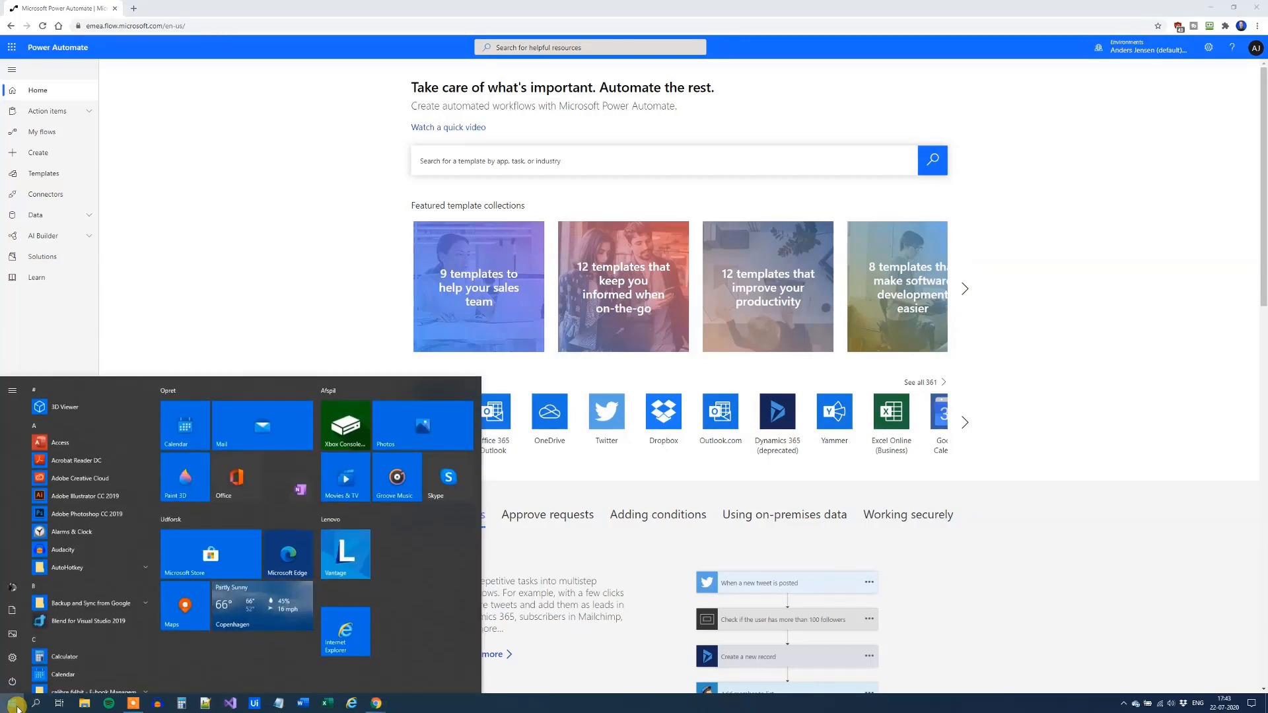
{"action": "type", "text": "win"}
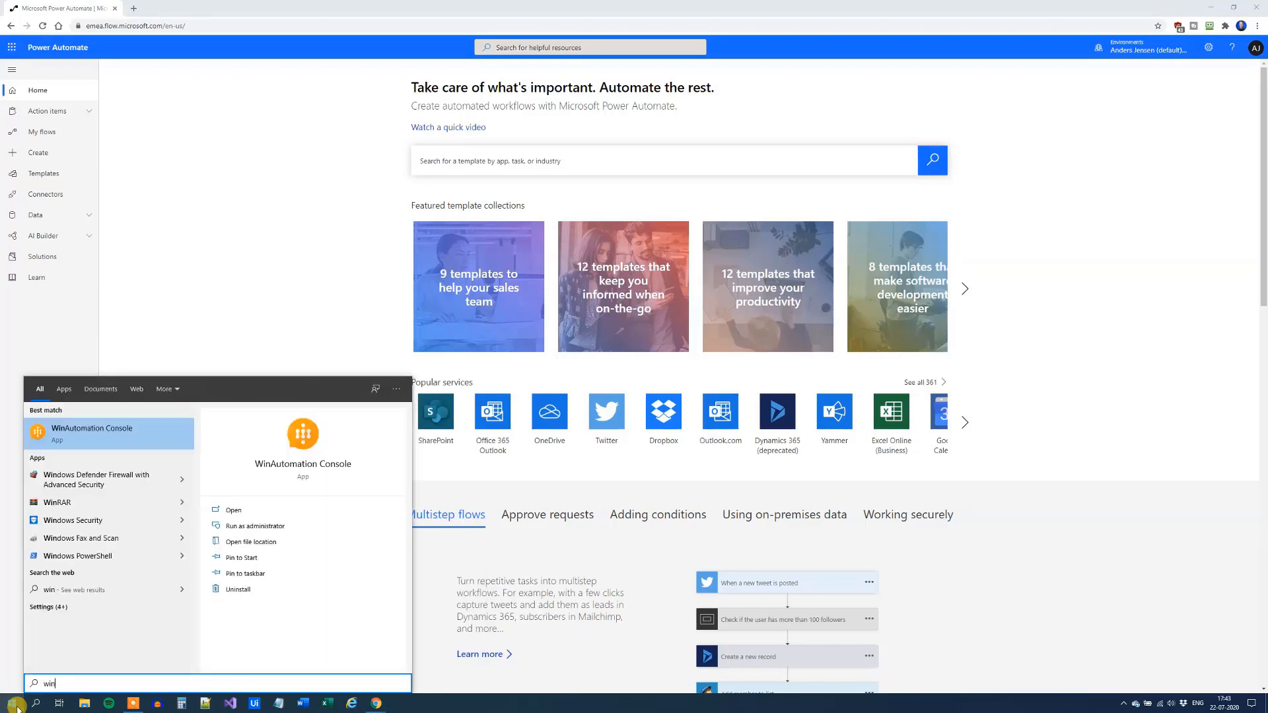
{"action": "left_click", "coordinate": [102, 447]}
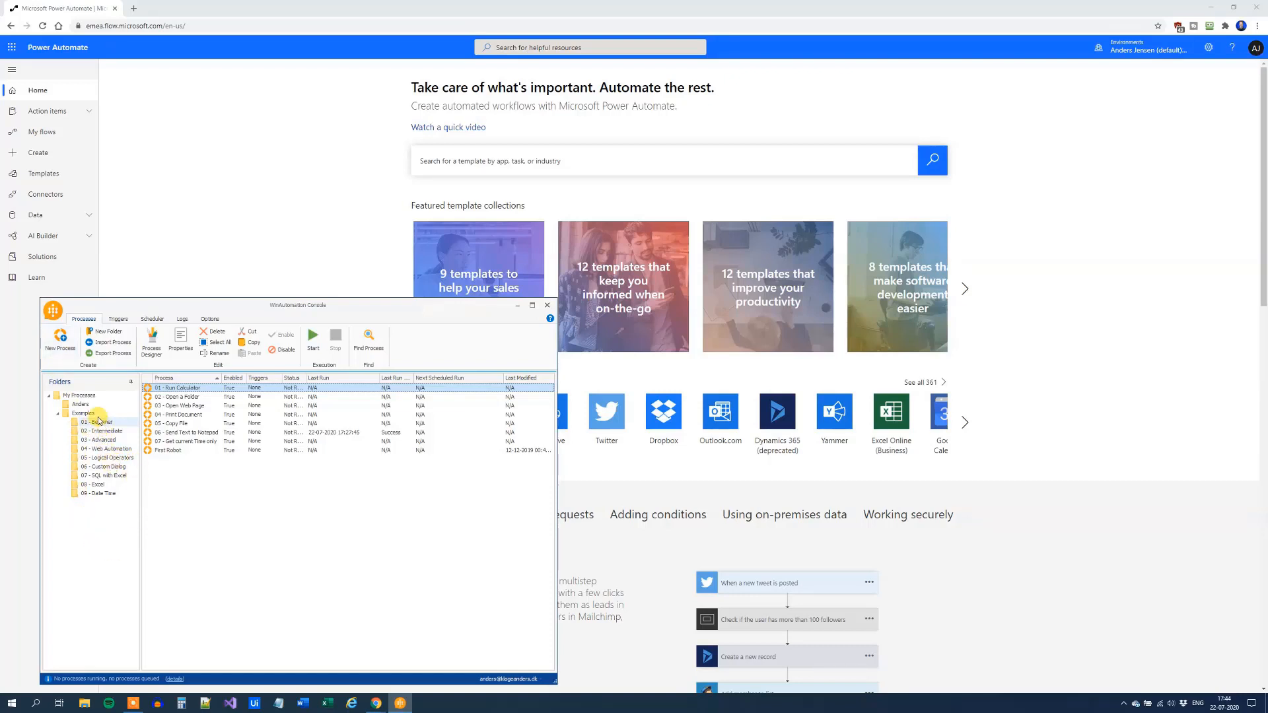
{"action": "left_click", "coordinate": [185, 433]}
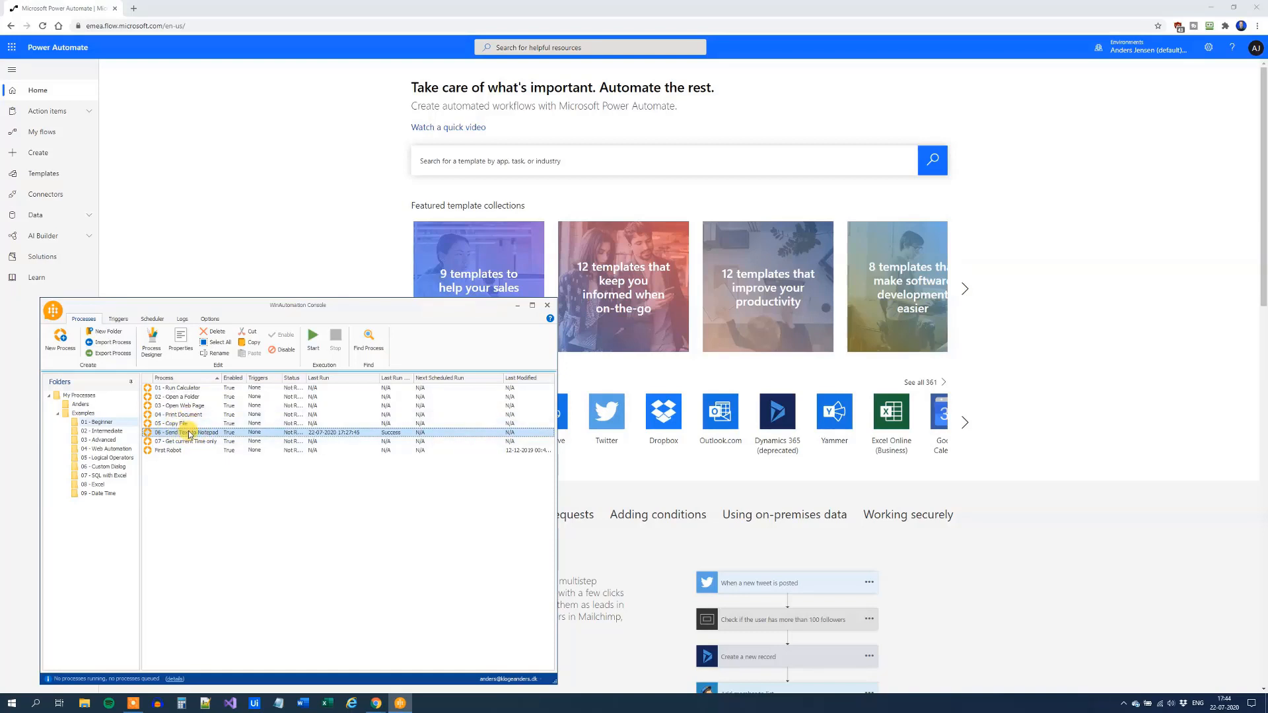
Create a new desktop UI flow named WinAutoSample
{"action": "left_click", "coordinate": [31, 154]}
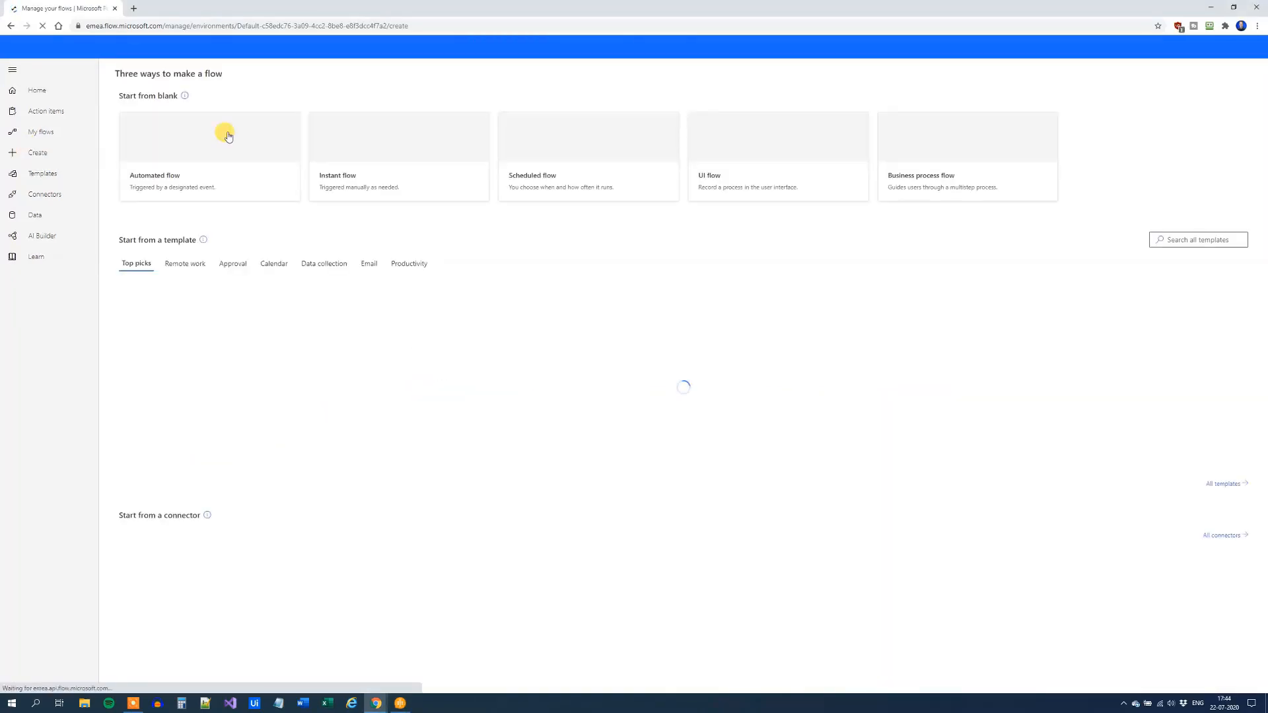
{"action": "left_click", "coordinate": [737, 160]}
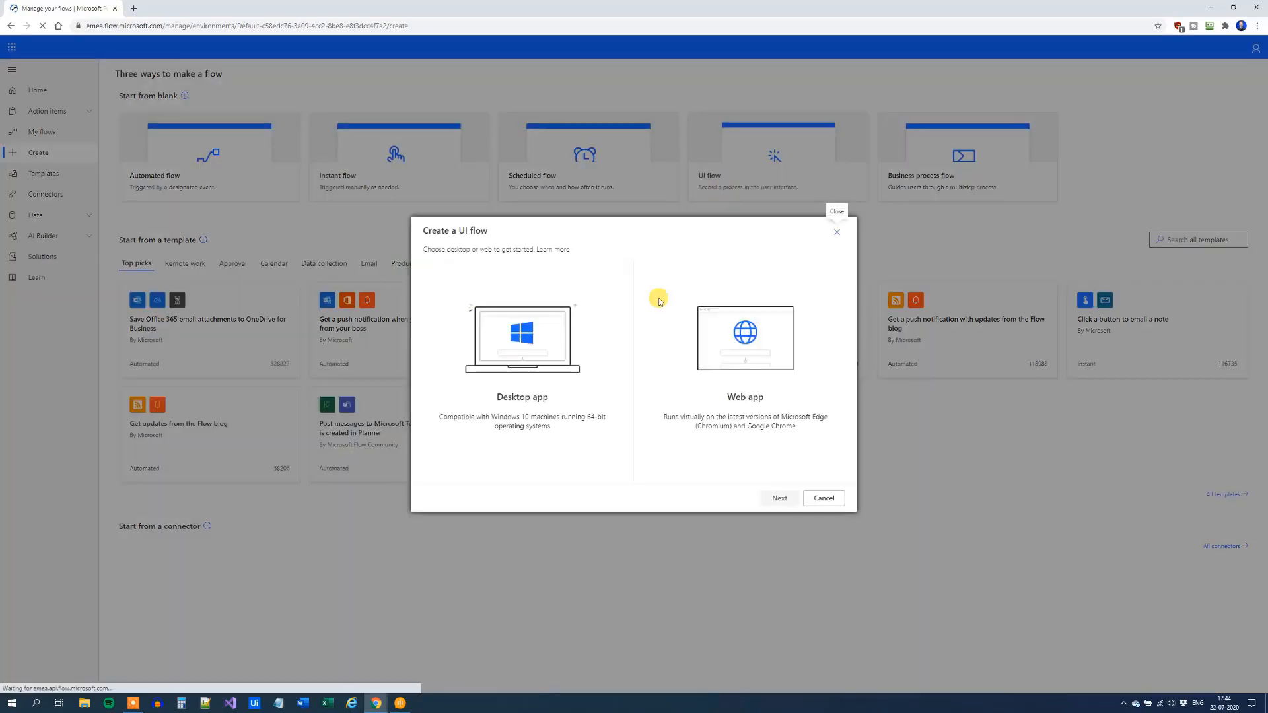
{"action": "left_click", "coordinate": [556, 340]}
{"action": "left_click", "coordinate": [779, 498]}
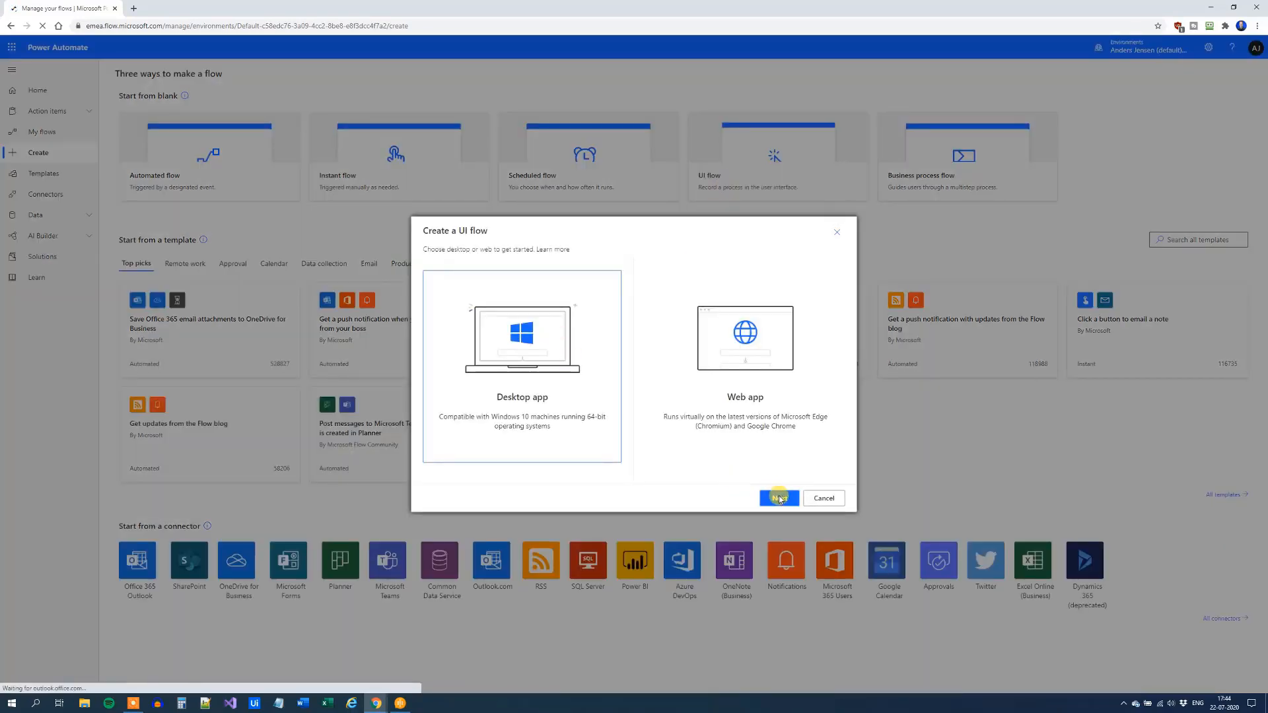
{"action": "left_click", "coordinate": [732, 274]}
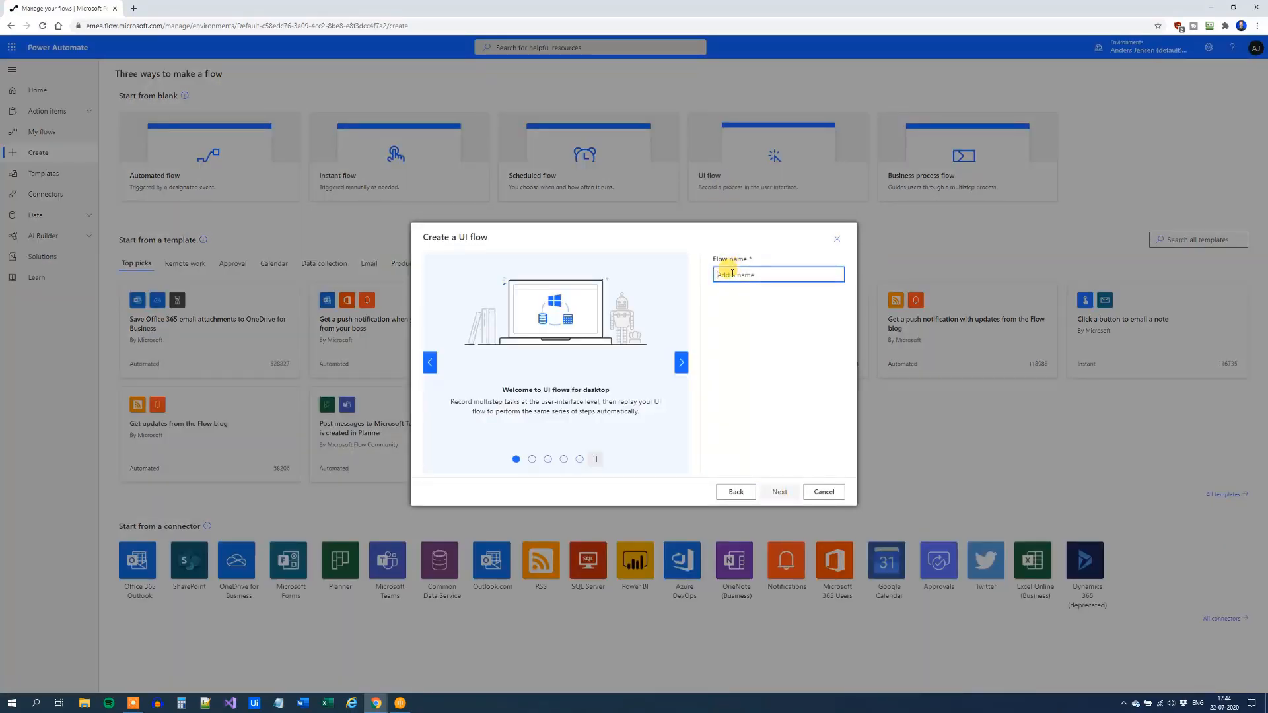
{"action": "type", "text": "WinAutp"}
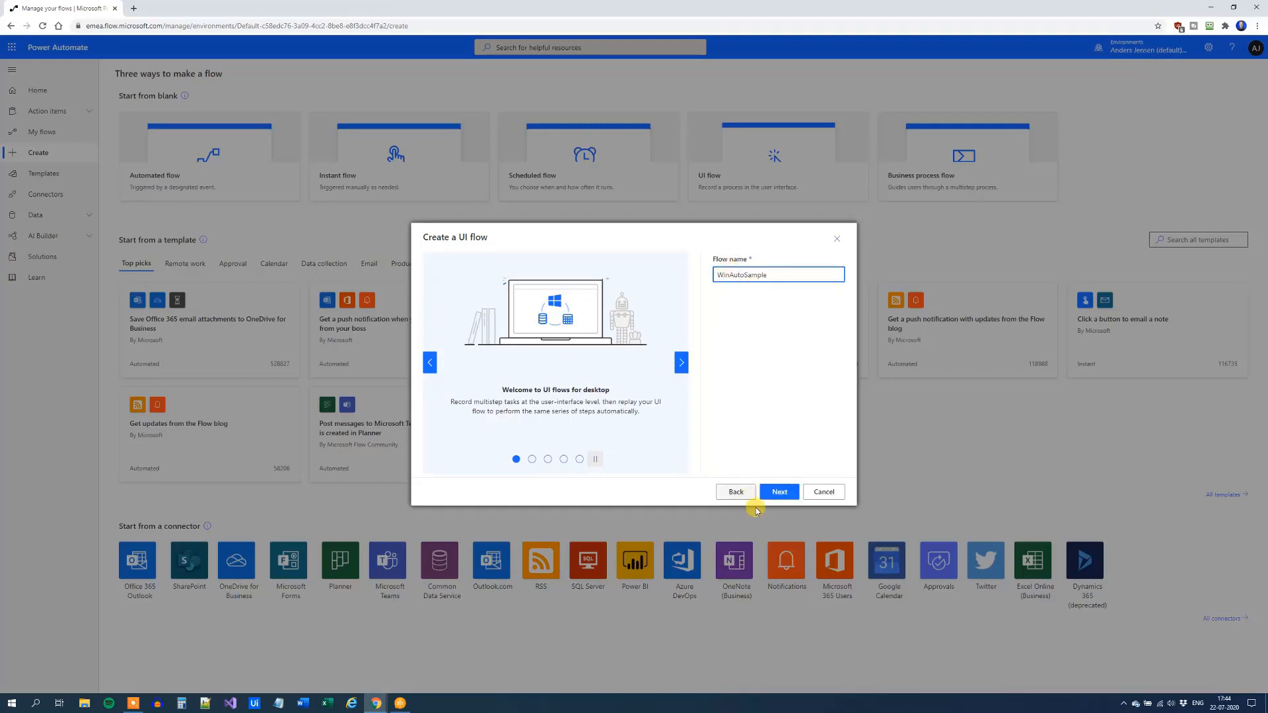
{"action": "left_click", "coordinate": [777, 492]}
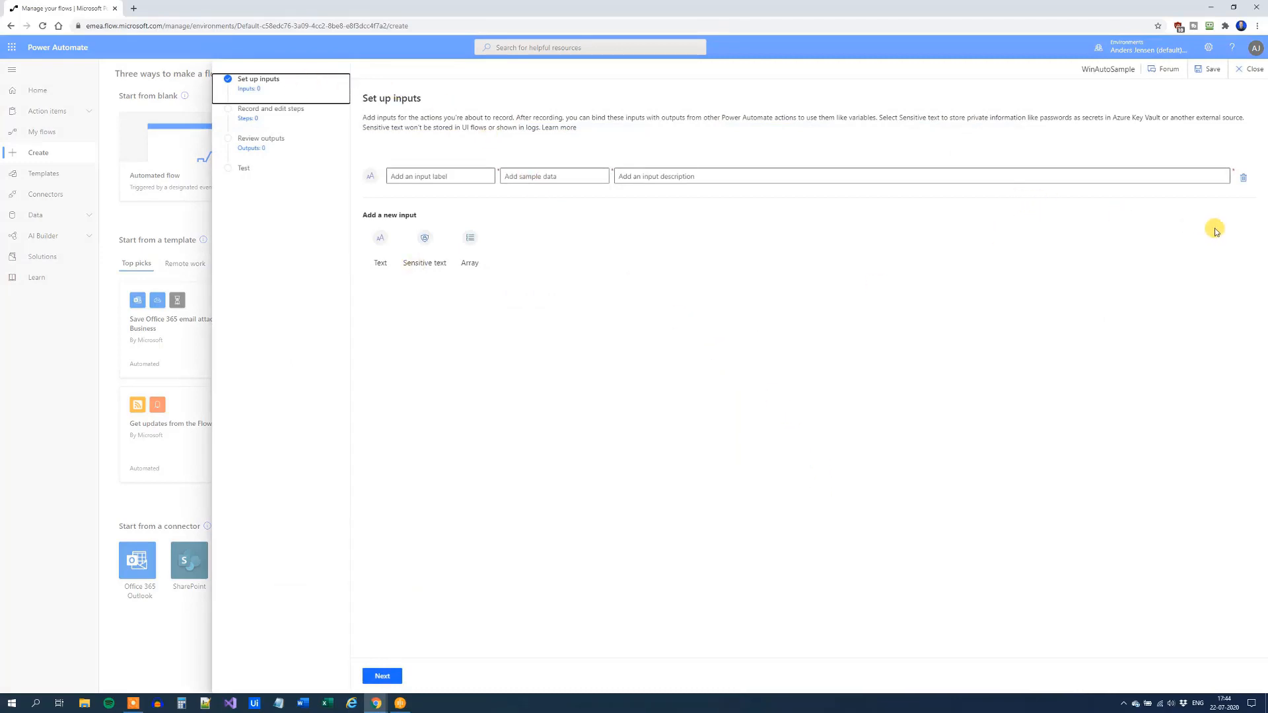
Delete the flow's empty input and go to the Record and edit steps stage
{"action": "left_click", "coordinate": [1243, 180]}
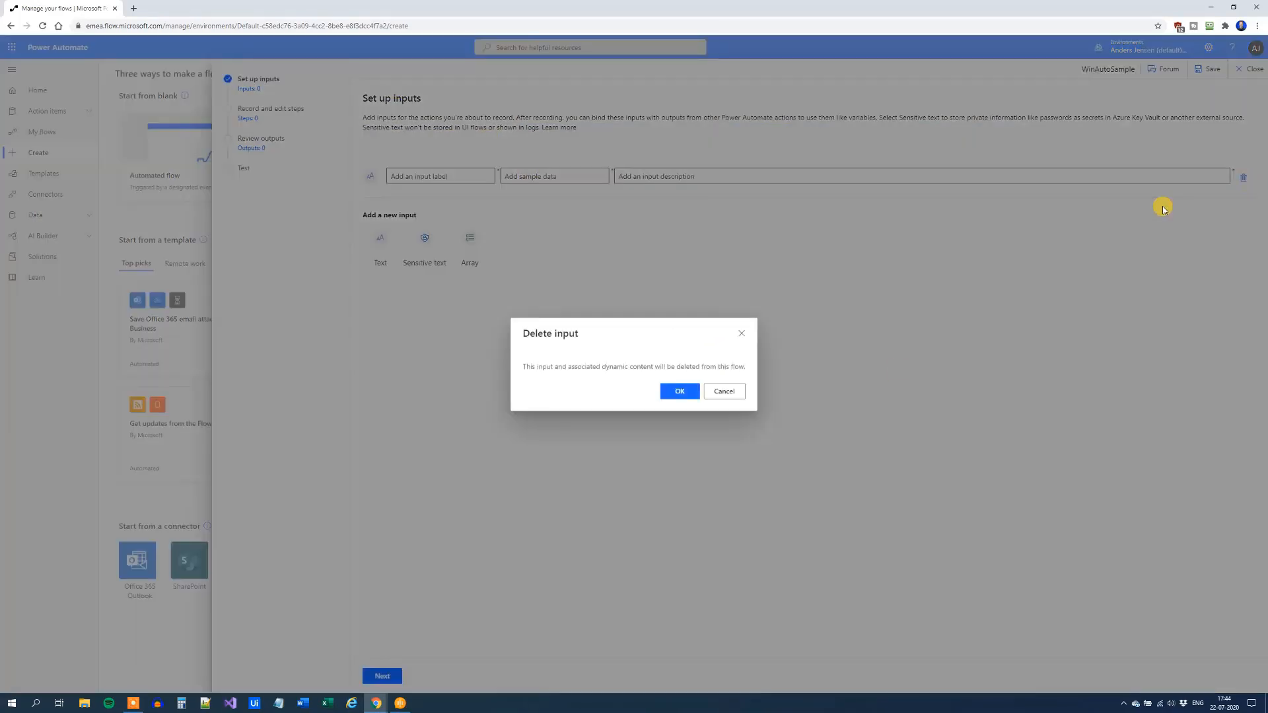
{"action": "left_click", "coordinate": [683, 390]}
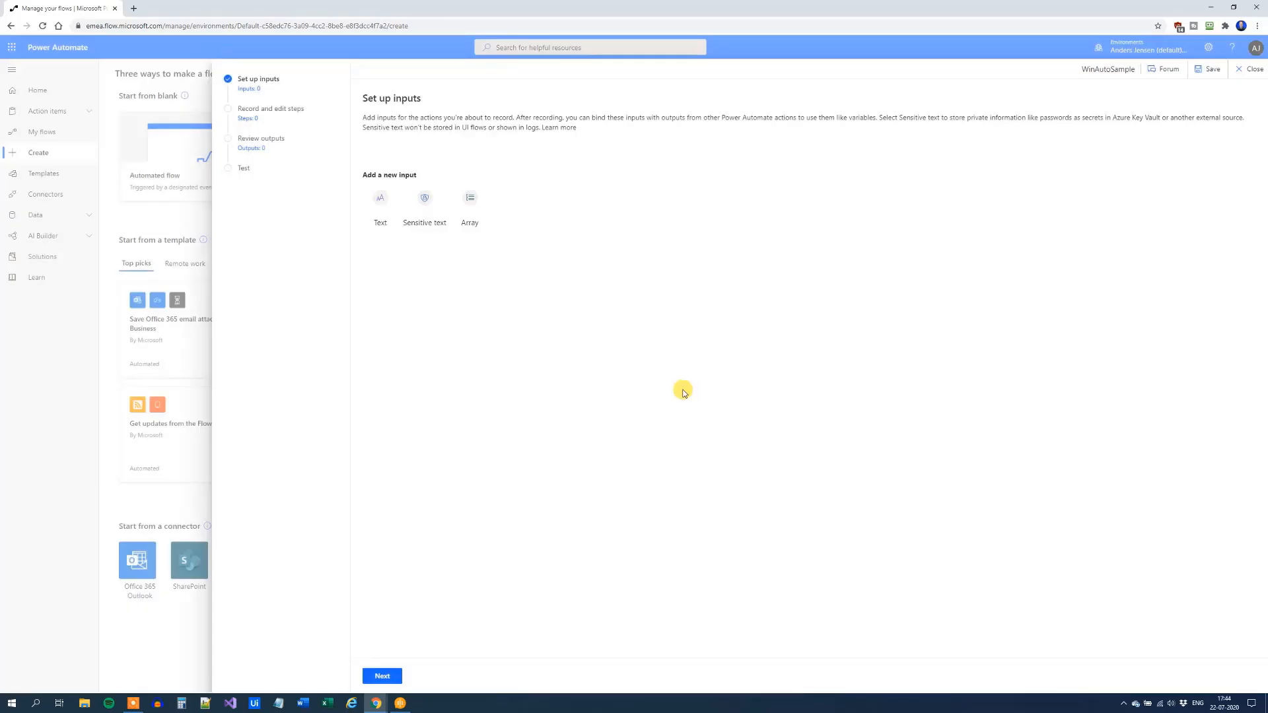
{"action": "left_click", "coordinate": [265, 115]}
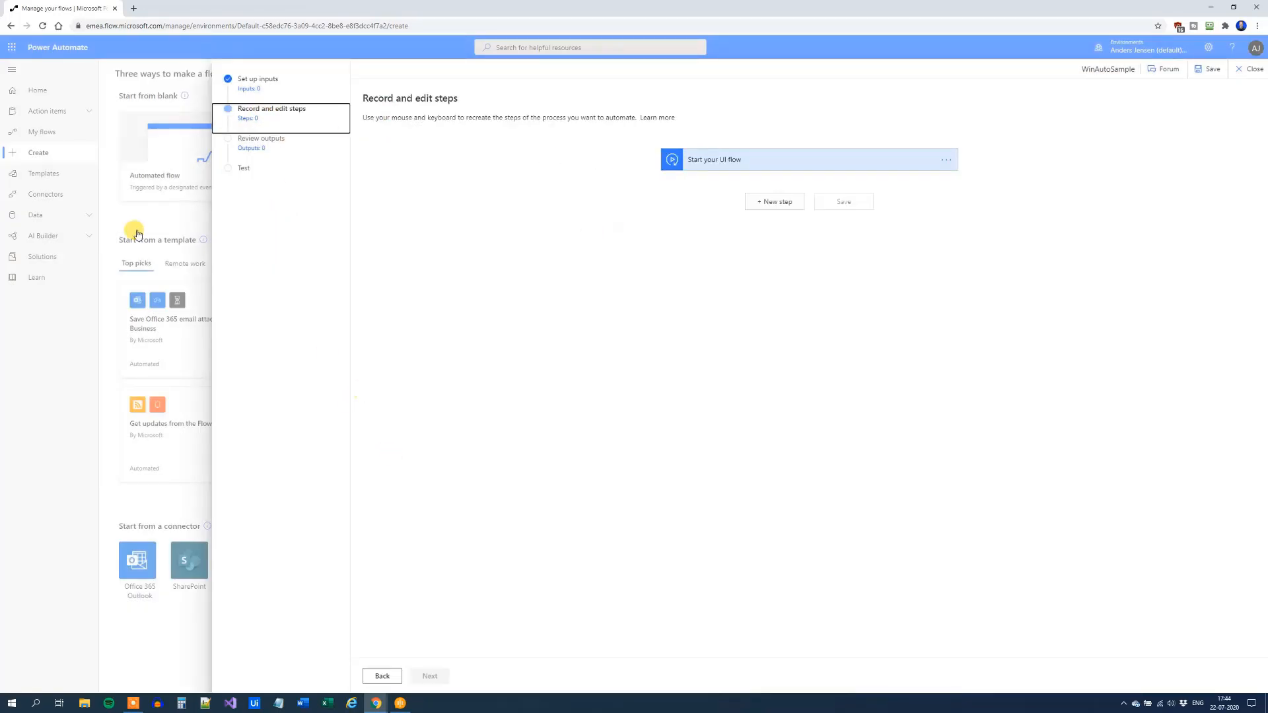
Add a Run WinAutomation action as a new step in the UI flow
{"action": "left_click", "coordinate": [770, 206]}
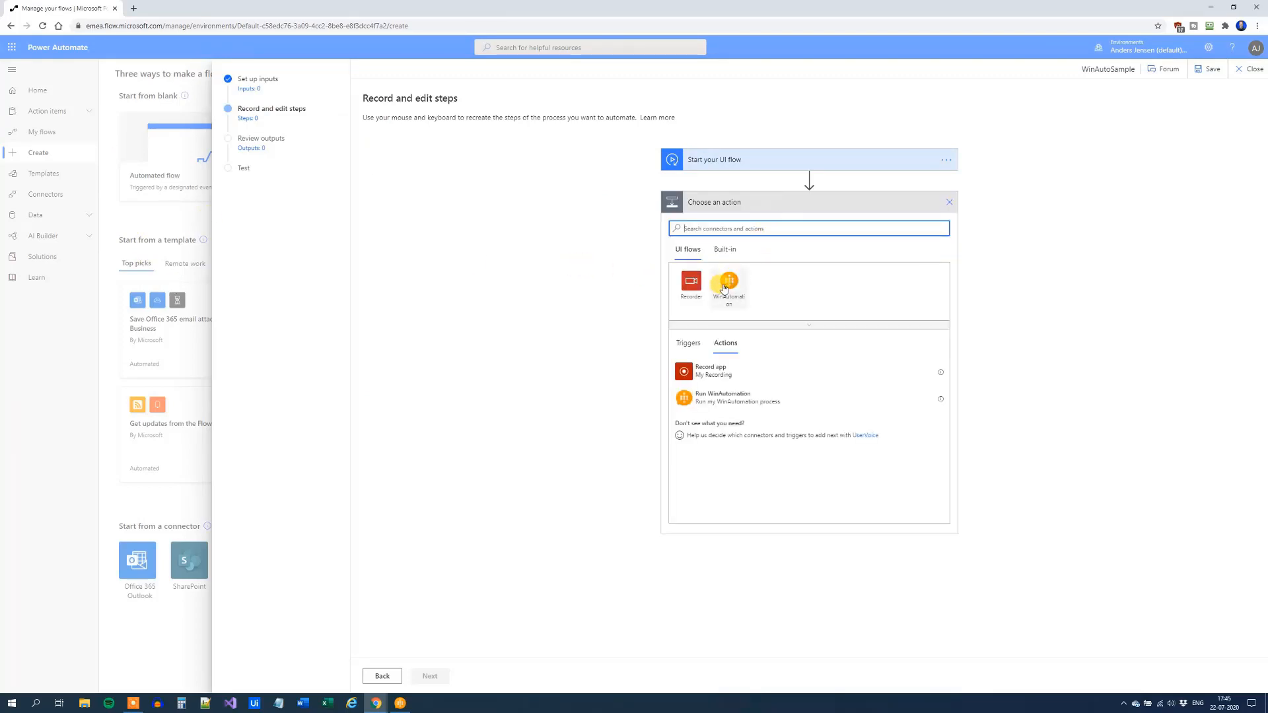
{"action": "left_click", "coordinate": [729, 281]}
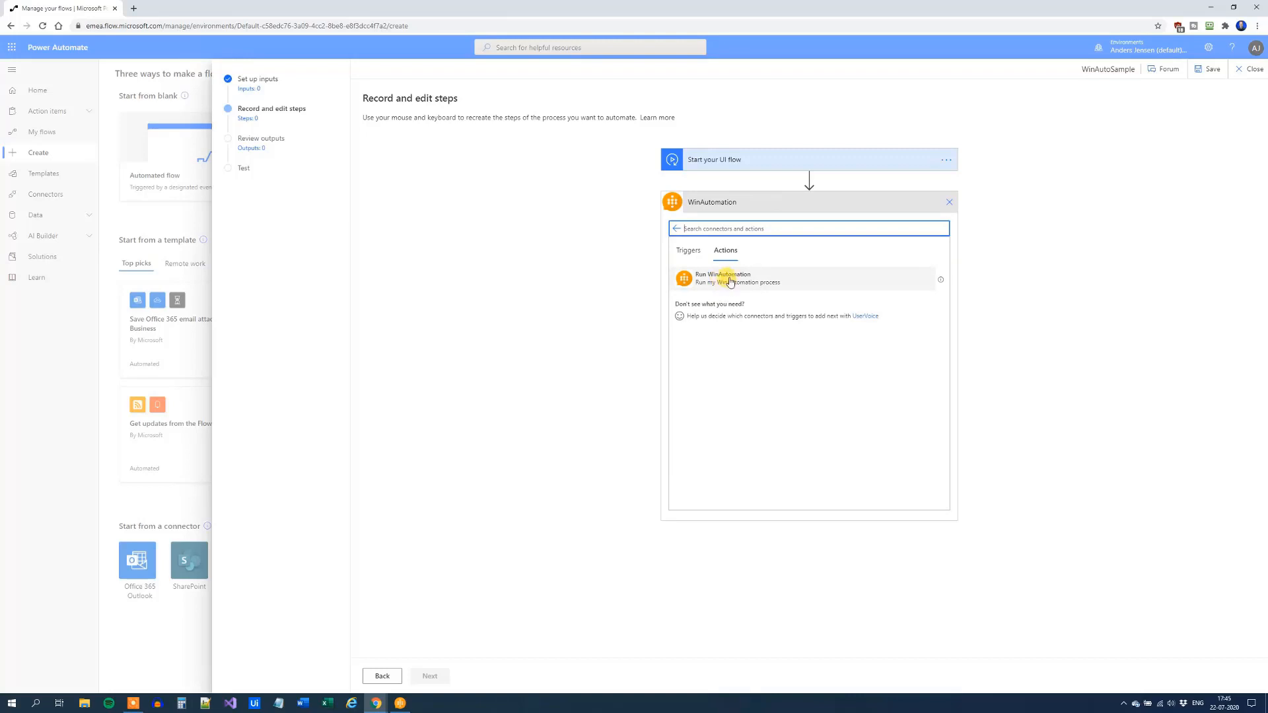
{"action": "left_click", "coordinate": [724, 282]}
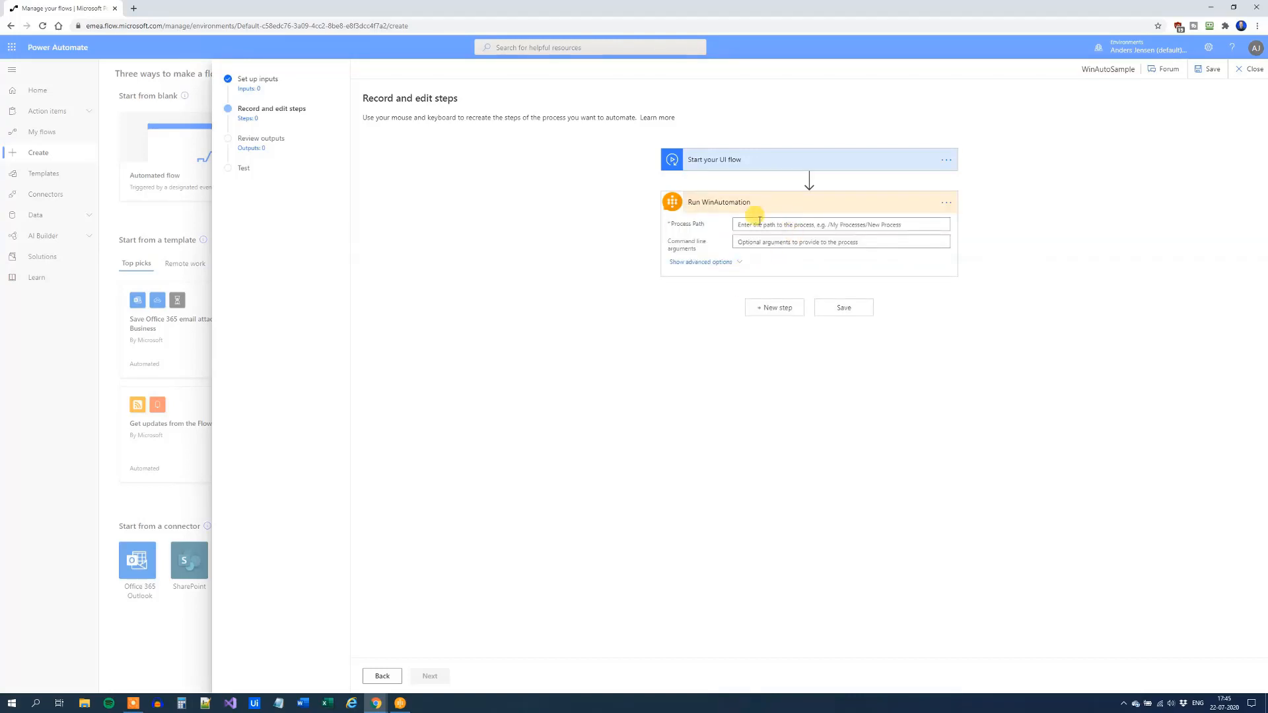
{"action": "left_click", "coordinate": [398, 703]}
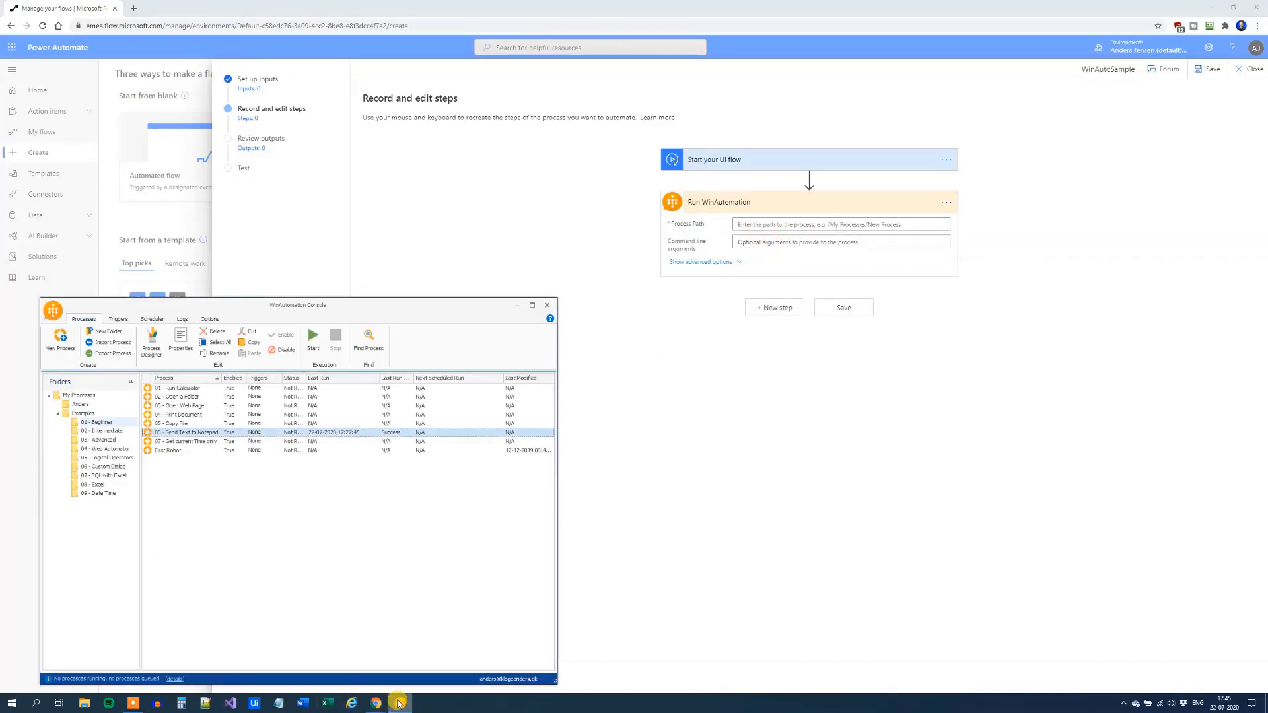
{"action": "left_click", "coordinate": [214, 271]}
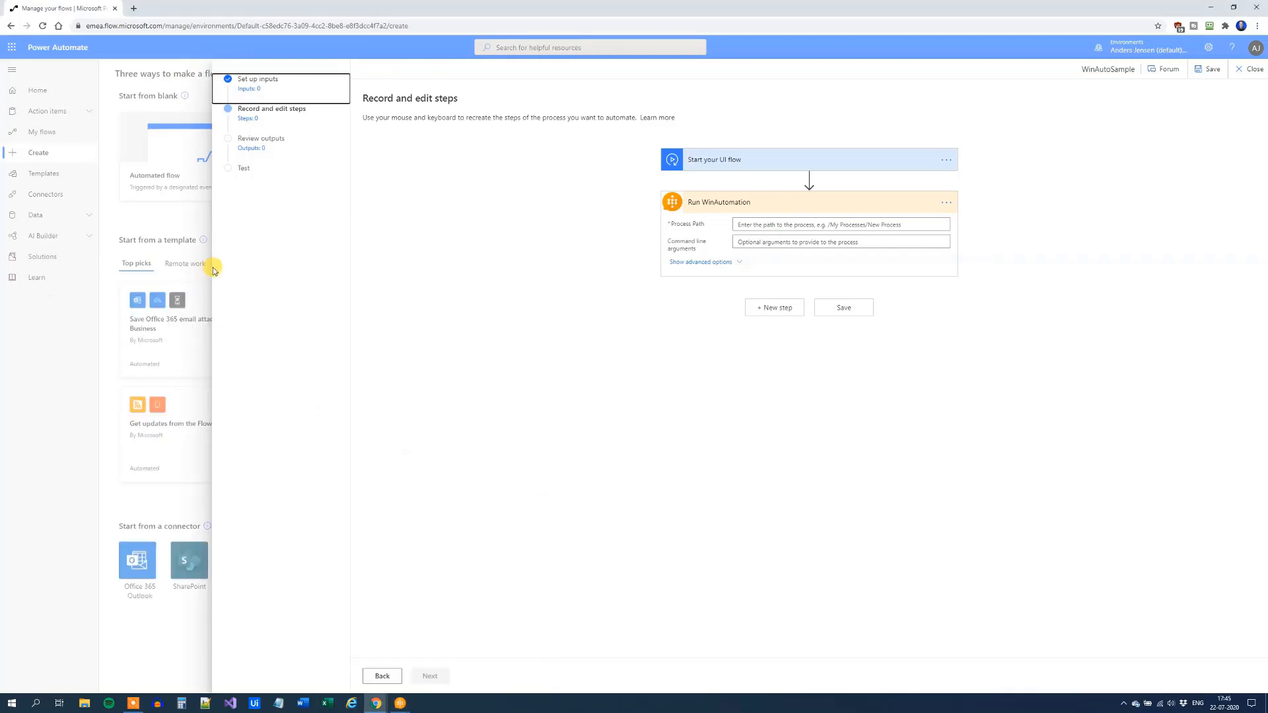
{"action": "left_click", "coordinate": [400, 703]}
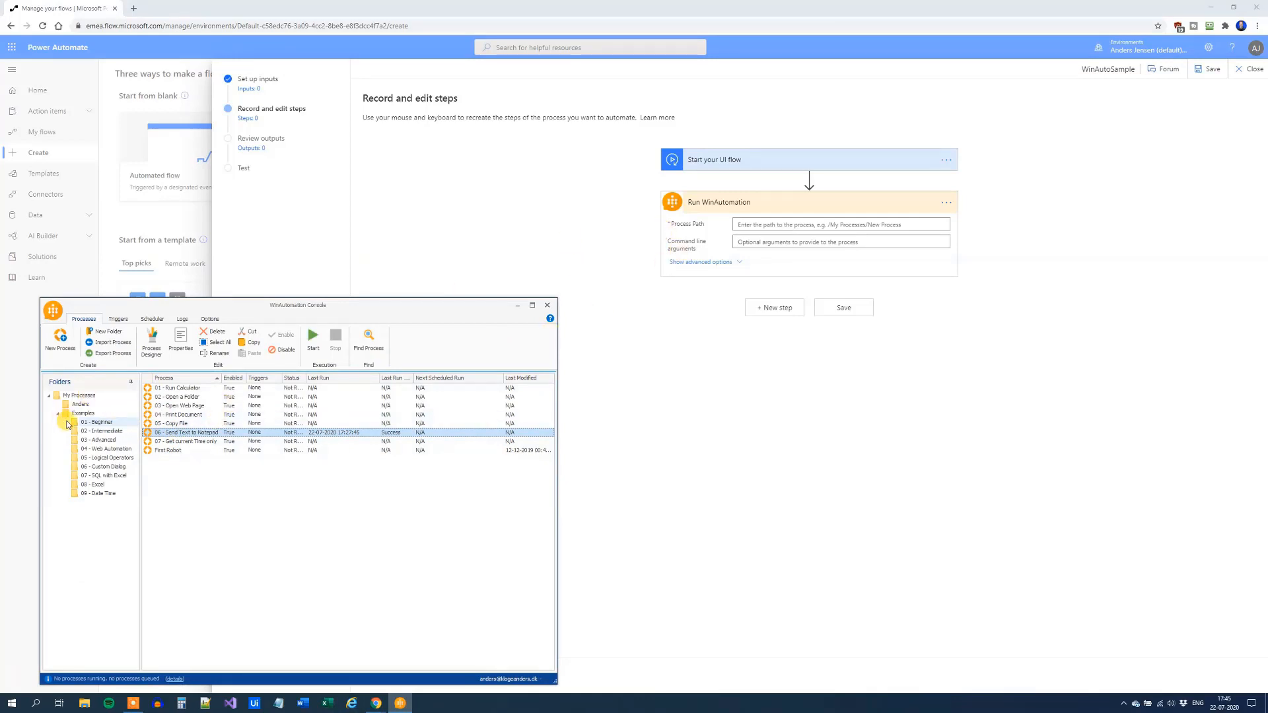
Set Process Path to /My Processes/Examples/01 - Beginner/06 - Send Text to Notepad and save
{"action": "left_click", "coordinate": [760, 224]}
{"action": "type", "text": "/"}
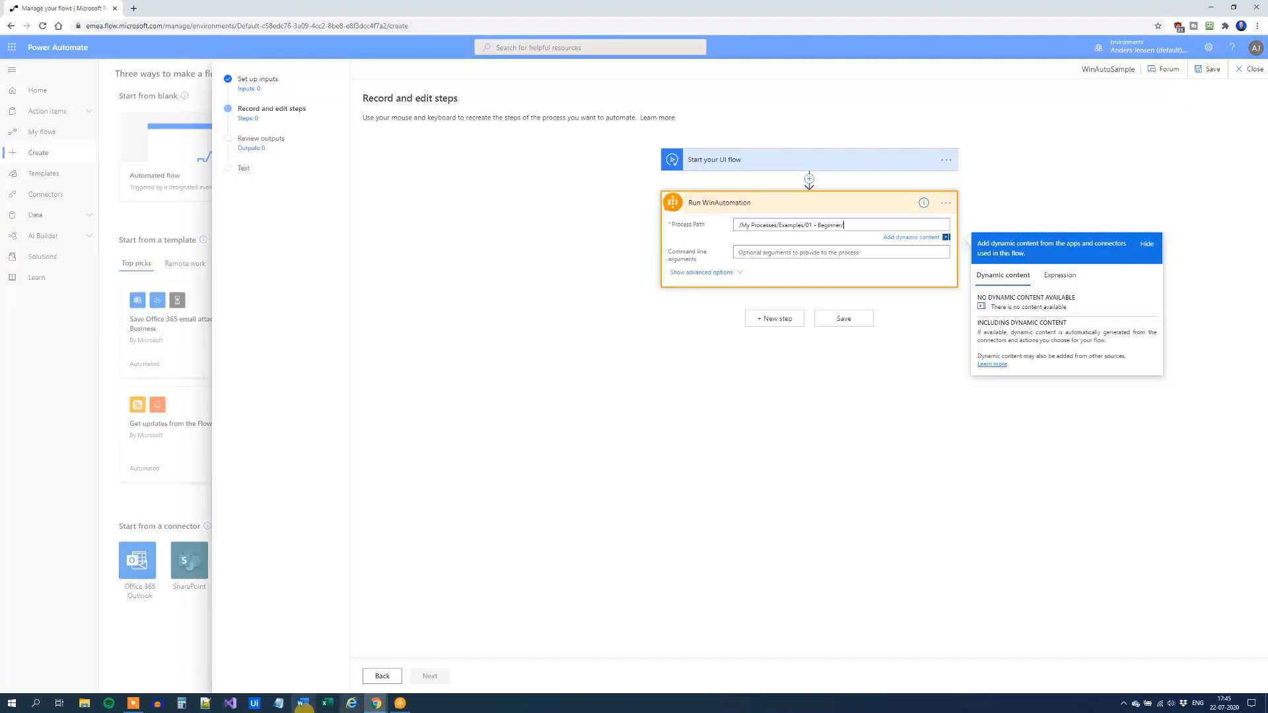
{"action": "left_click", "coordinate": [399, 705]}
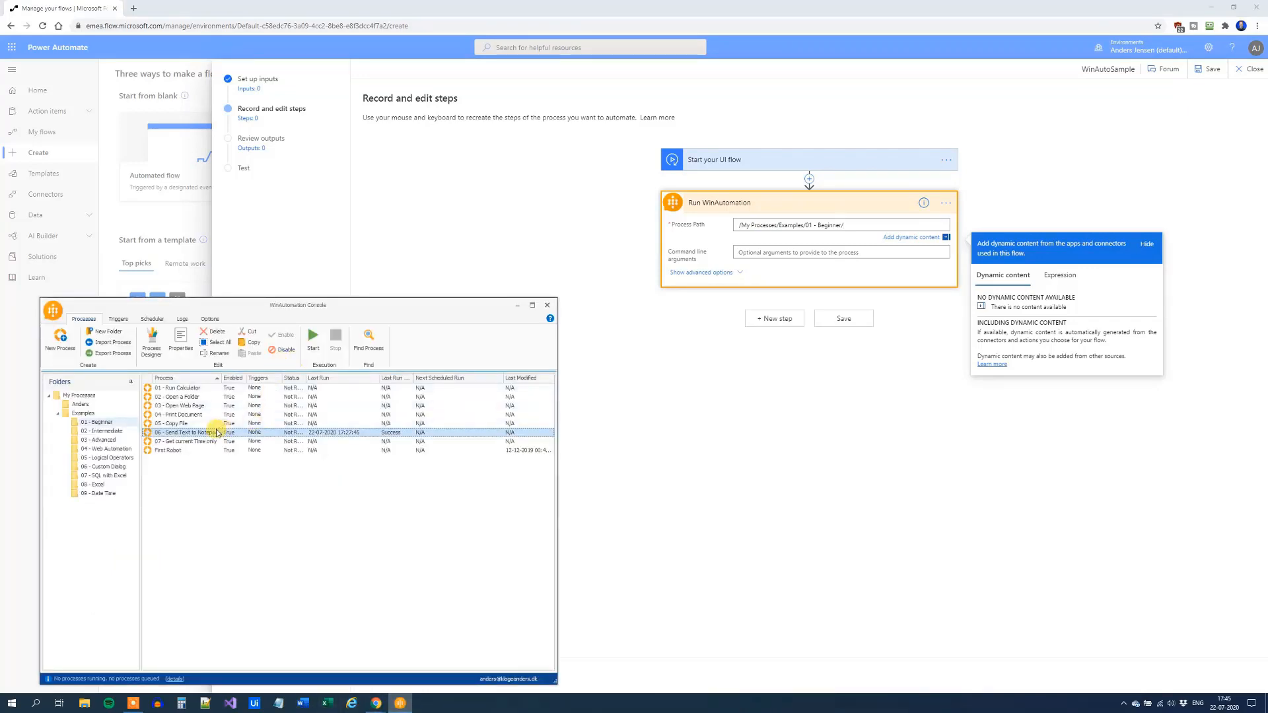
{"action": "left_click", "coordinate": [848, 223]}
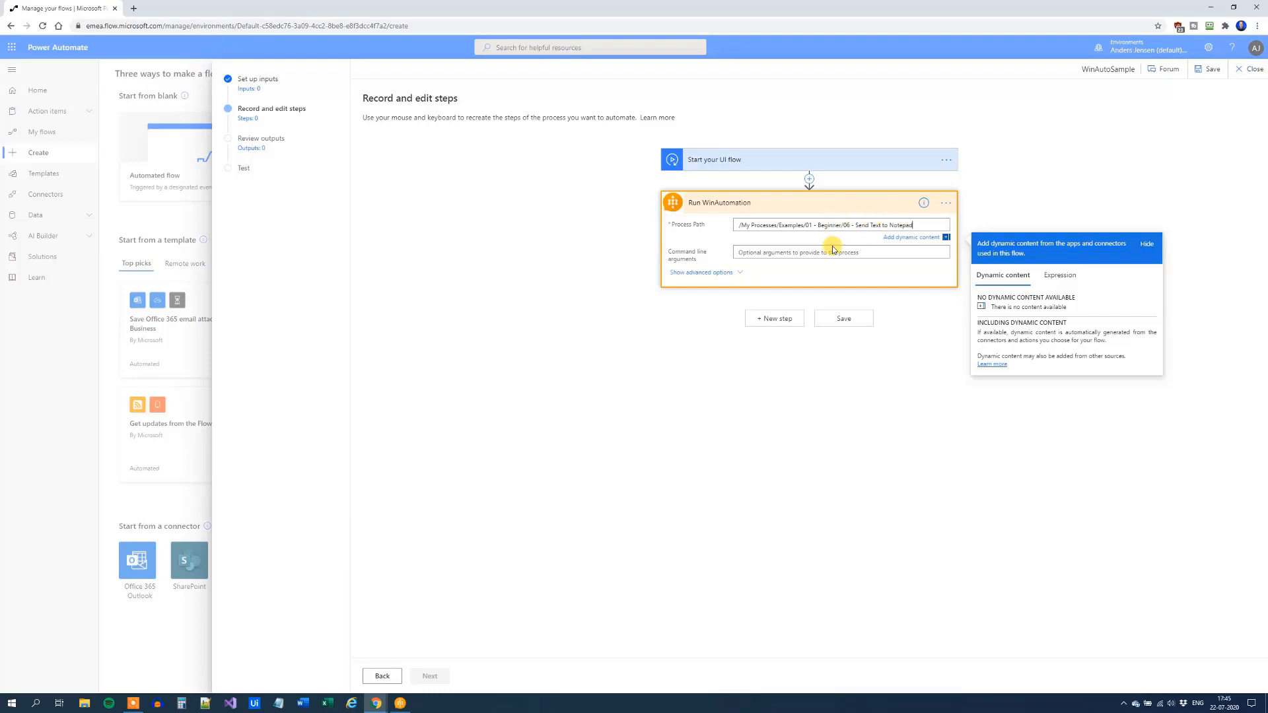
{"action": "left_click", "coordinate": [842, 320]}
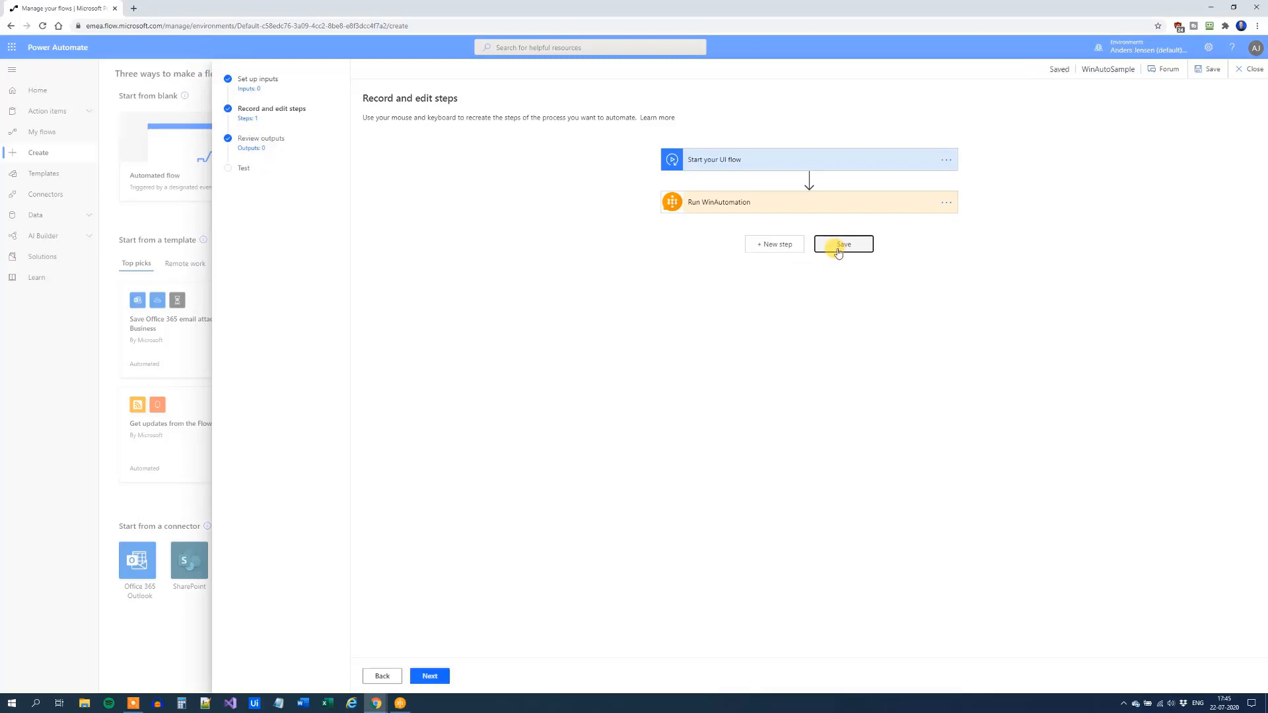
{"action": "left_click", "coordinate": [446, 677]}
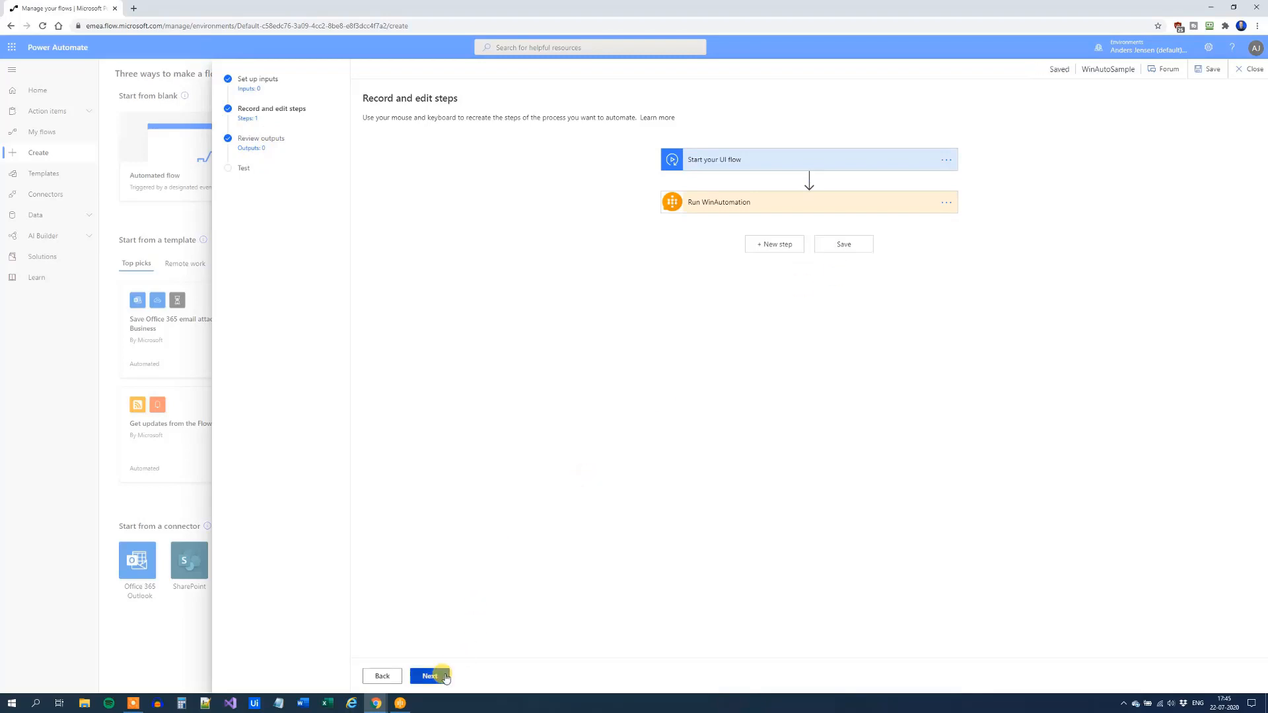
Start a test run of the WinAutoSample UI flow
{"action": "left_click", "coordinate": [430, 676]}
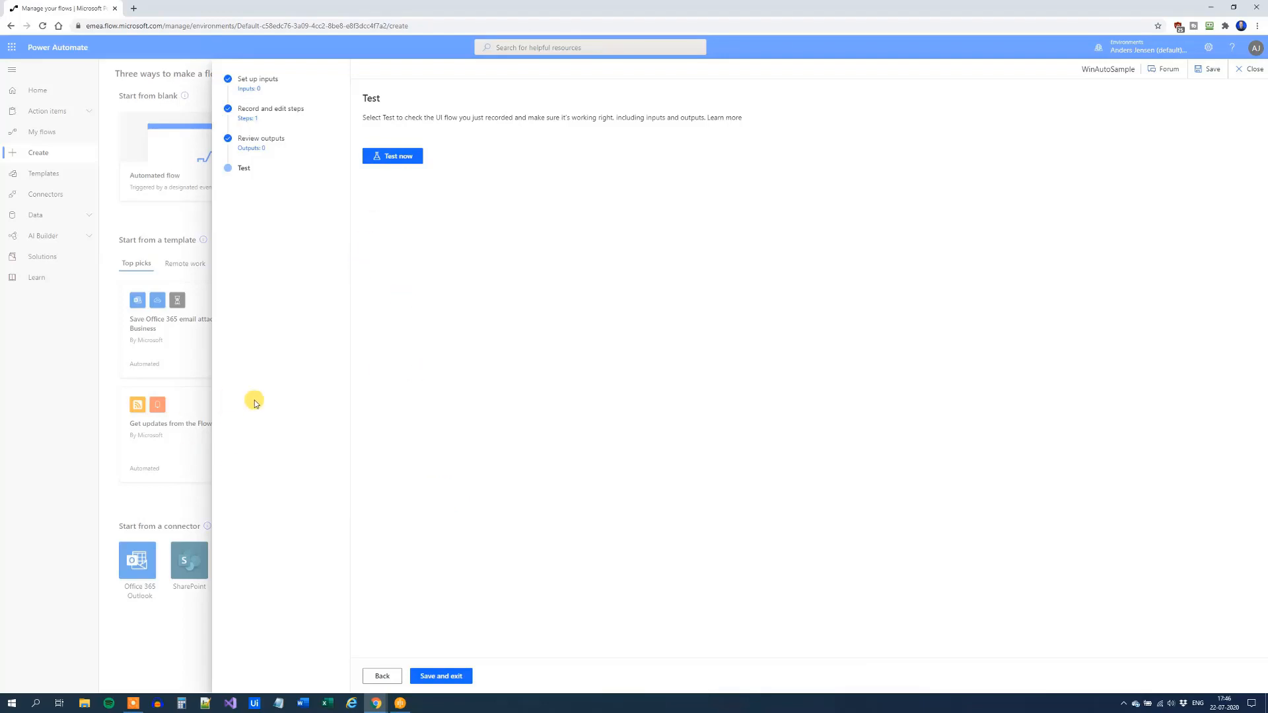
{"action": "left_click", "coordinate": [419, 151]}
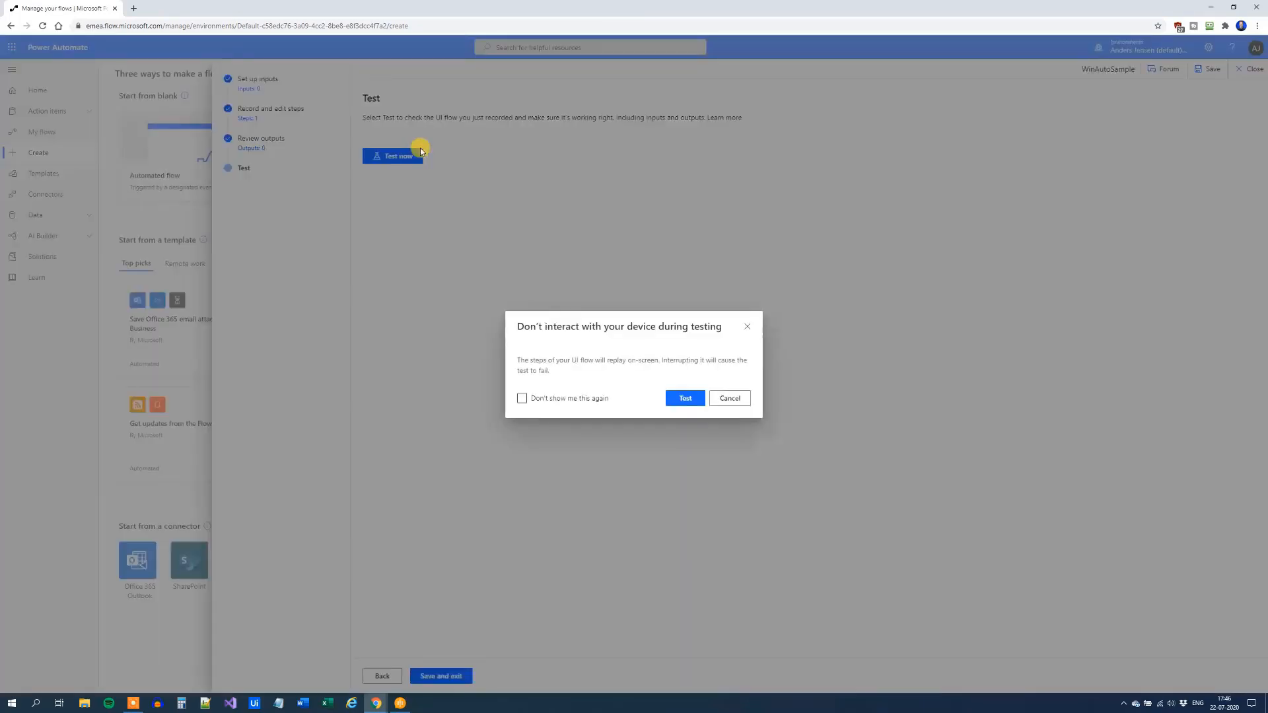
{"action": "left_click", "coordinate": [685, 398]}
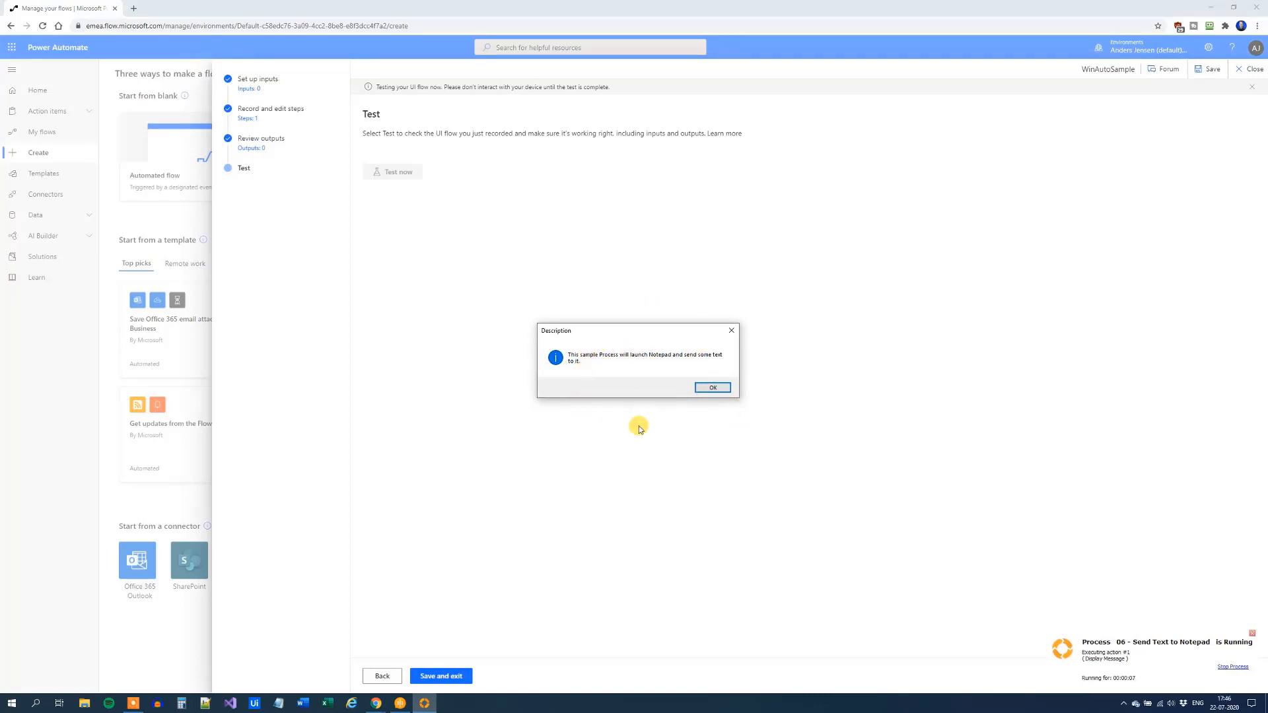
Answer the Send Text to Notepad dialogs, entering a name, until the example completes
{"action": "left_click", "coordinate": [717, 389]}
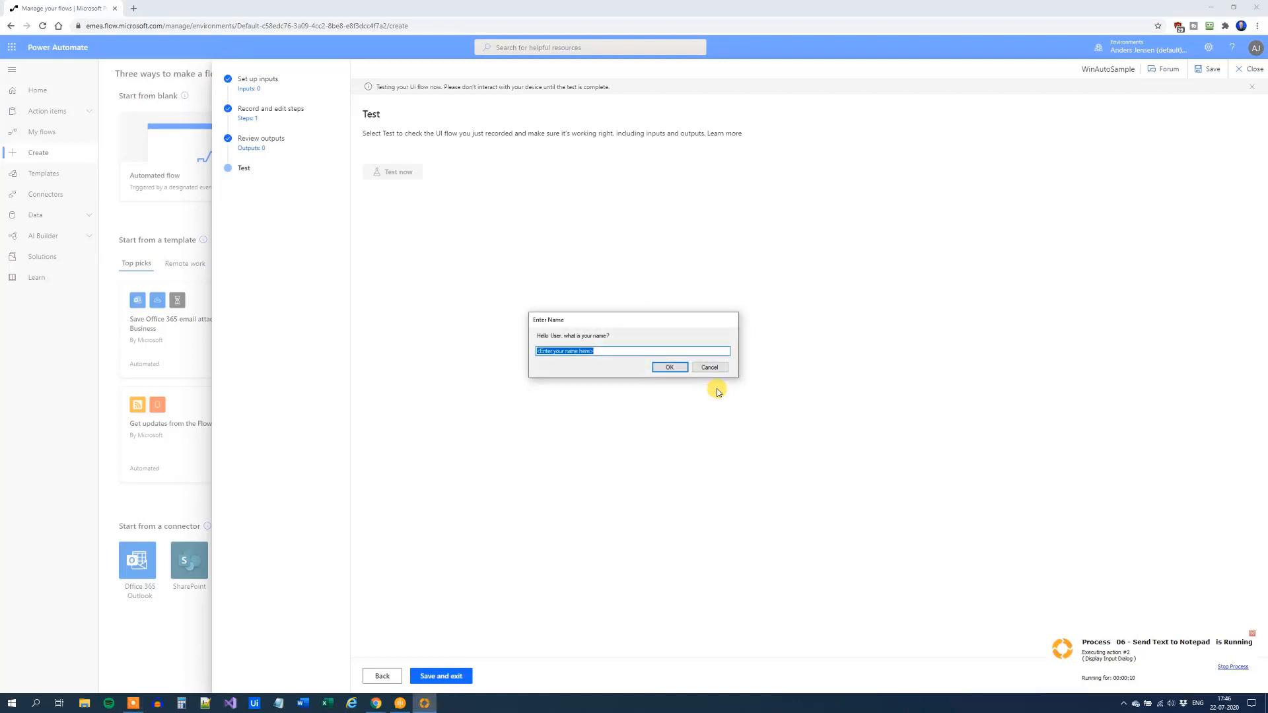
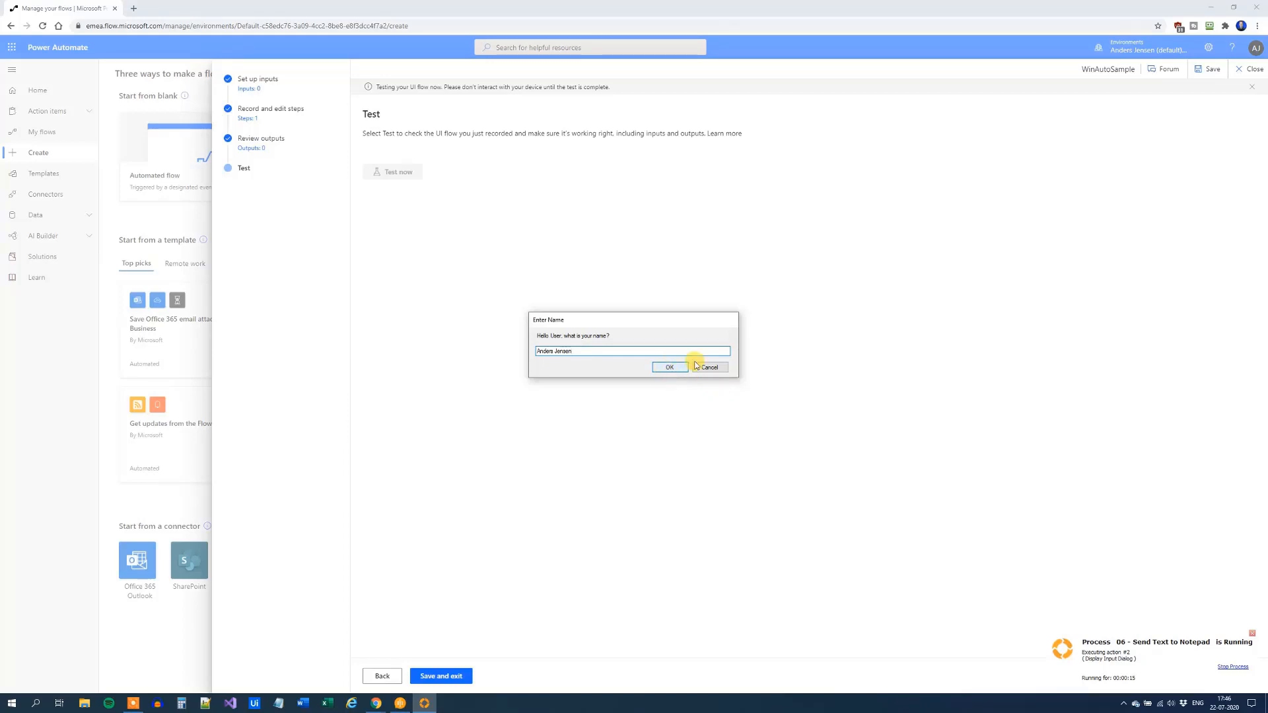
{"action": "left_click", "coordinate": [668, 367]}
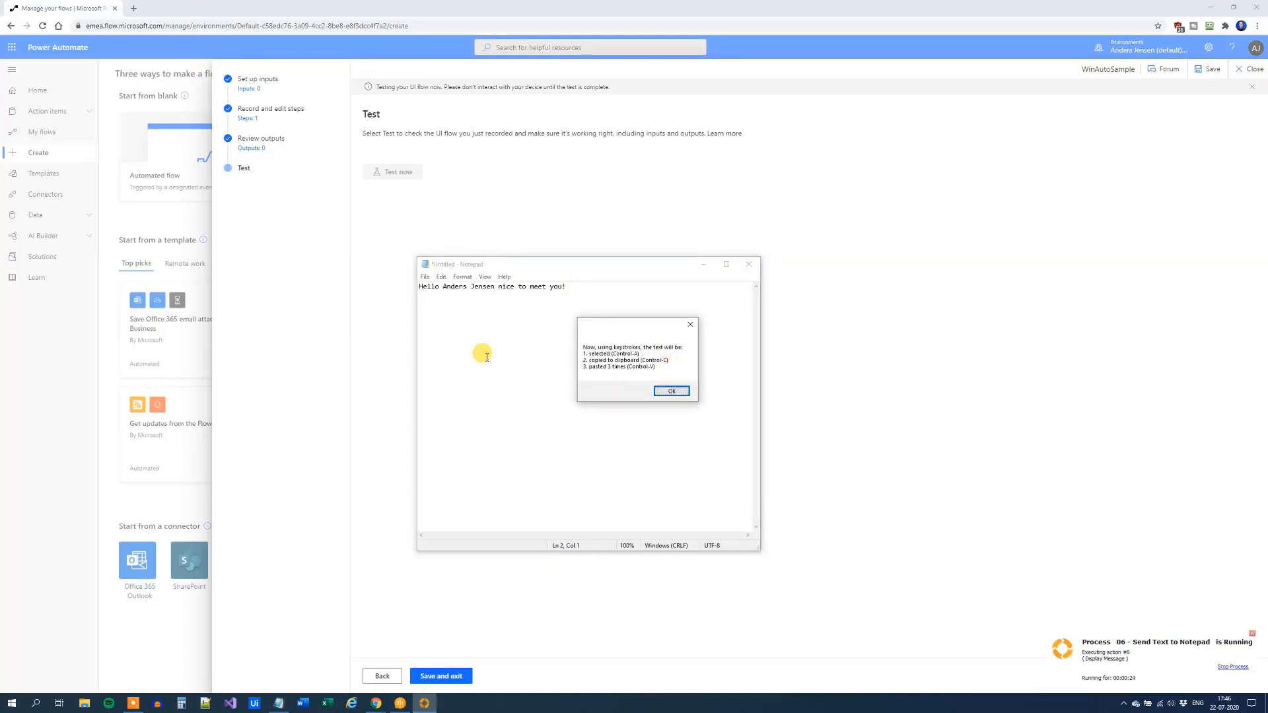
{"action": "left_click", "coordinate": [670, 391]}
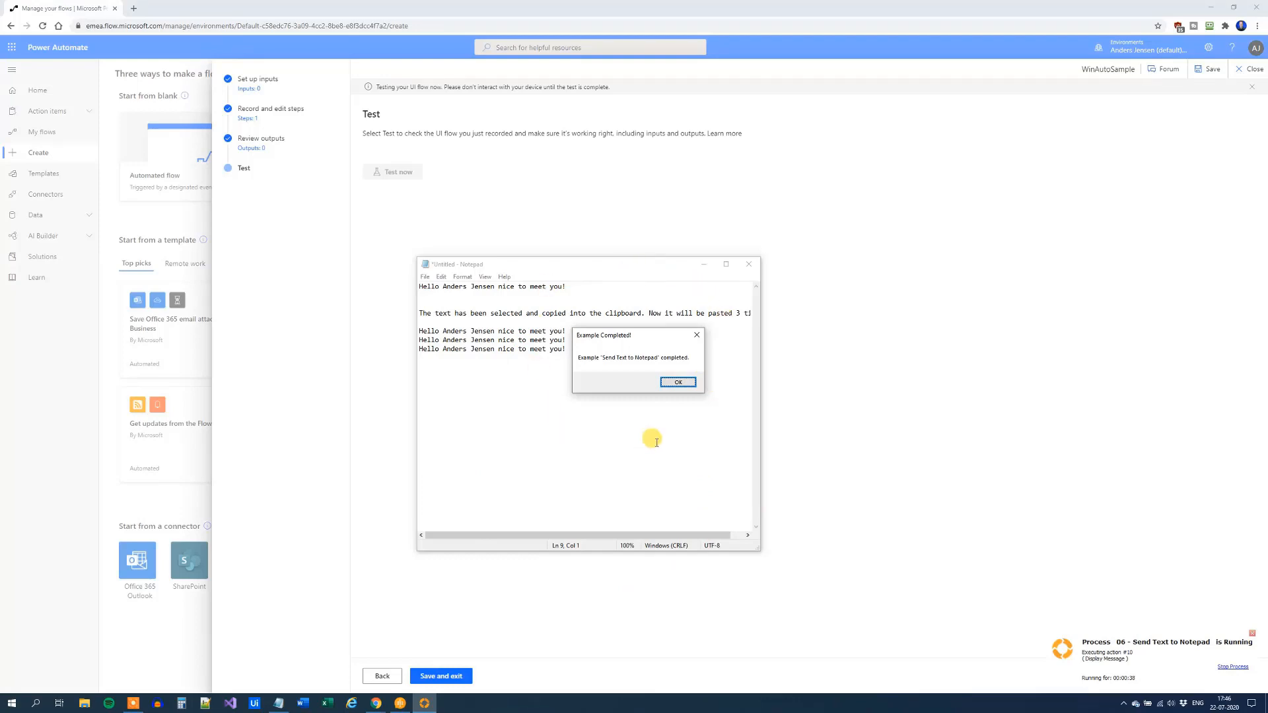
{"action": "left_click", "coordinate": [680, 383]}
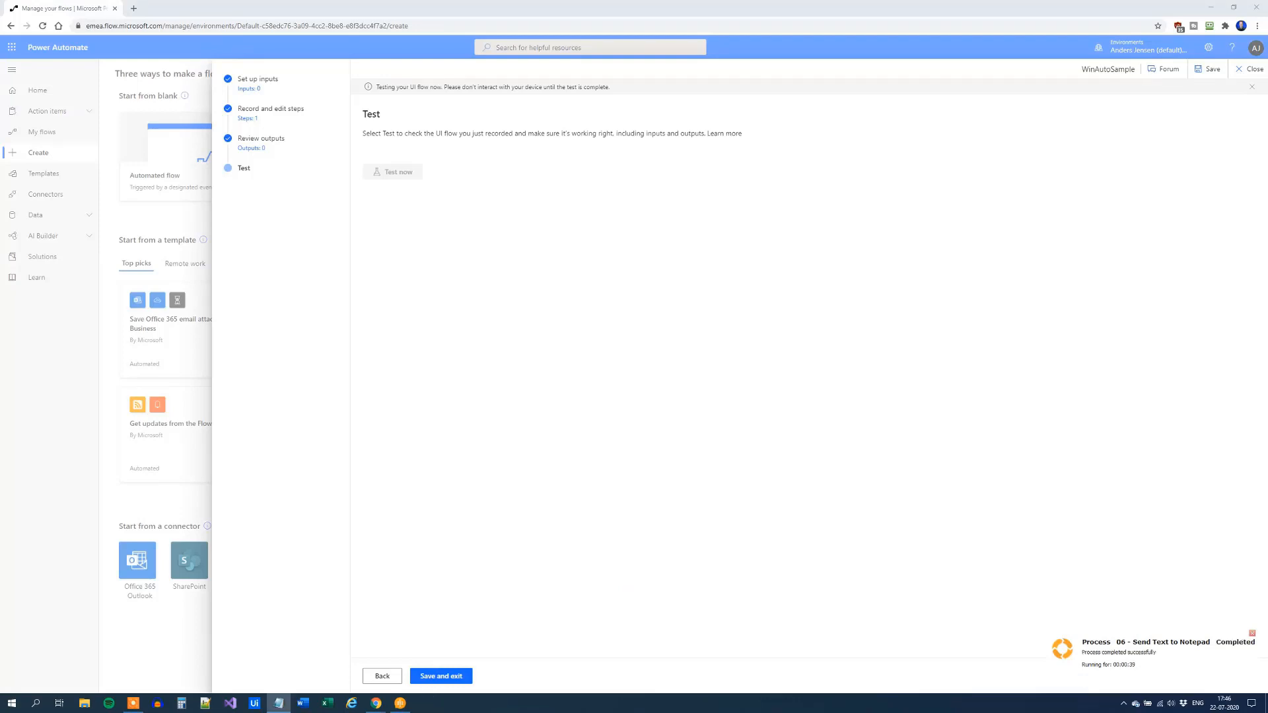